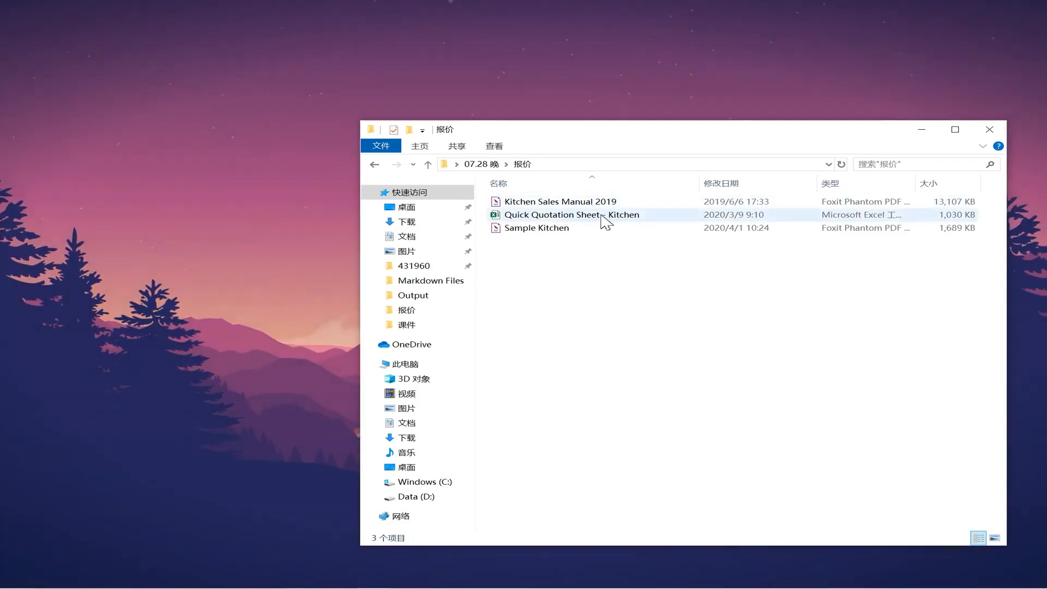
- Open the Quick Quotation Sheet - Kitchen workbook
double_click(602, 216)
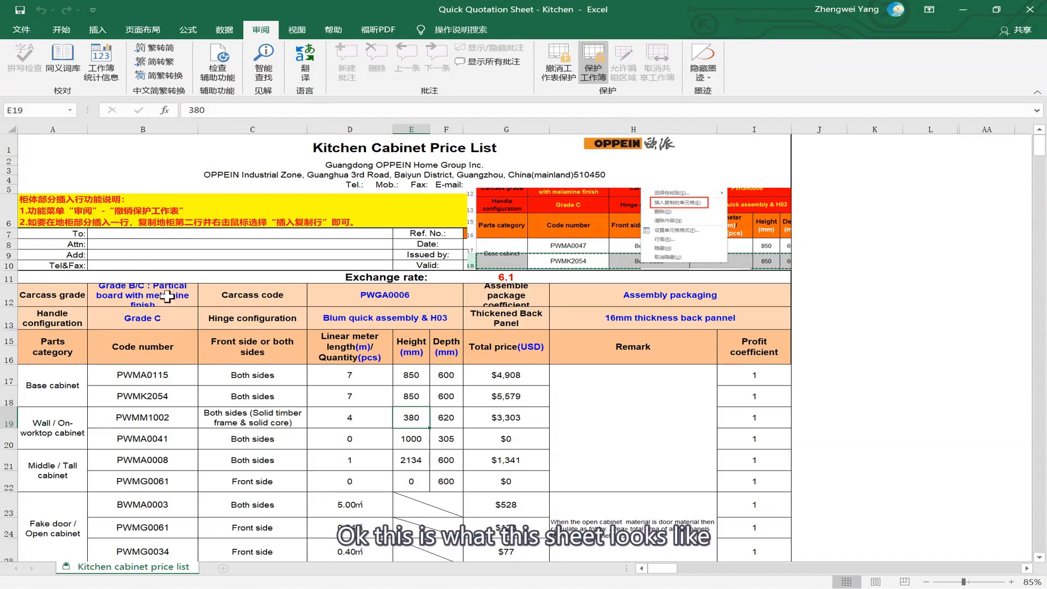
- Examine the total USD prices listed for the base and wall cabinet rows of the kitchen cabinet price list
left_click(508, 315)
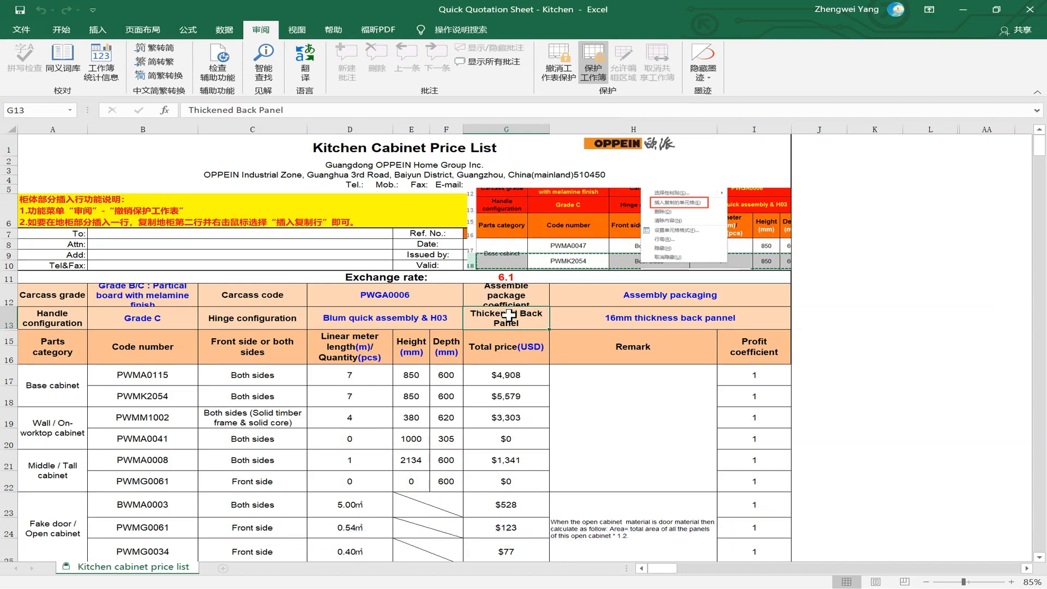
left_click(536, 394)
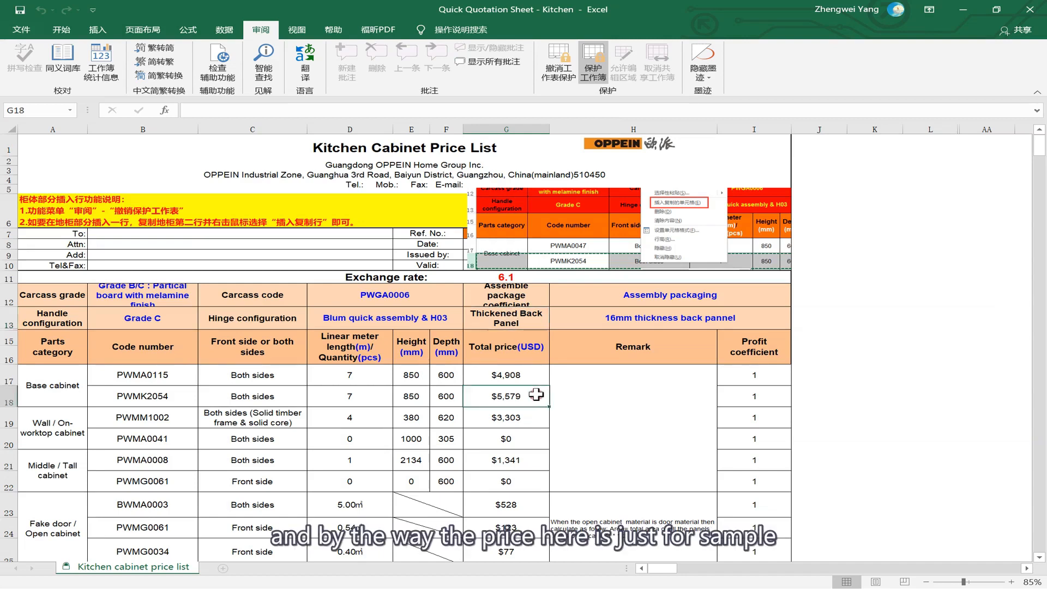
left_click(494, 366)
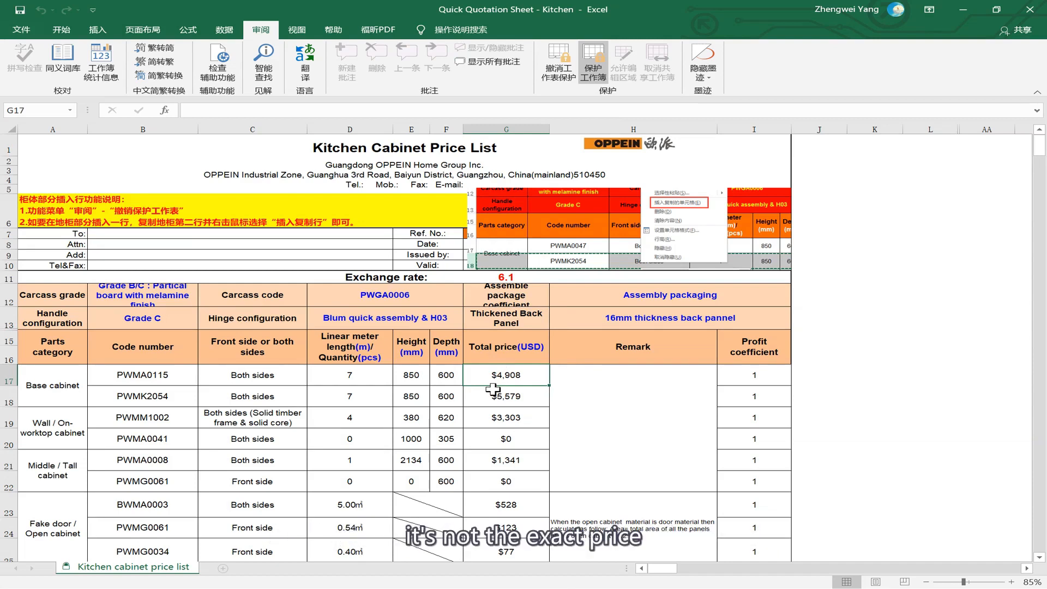
left_click(527, 397)
left_click(522, 417)
scroll(522, 418, "down", 1)
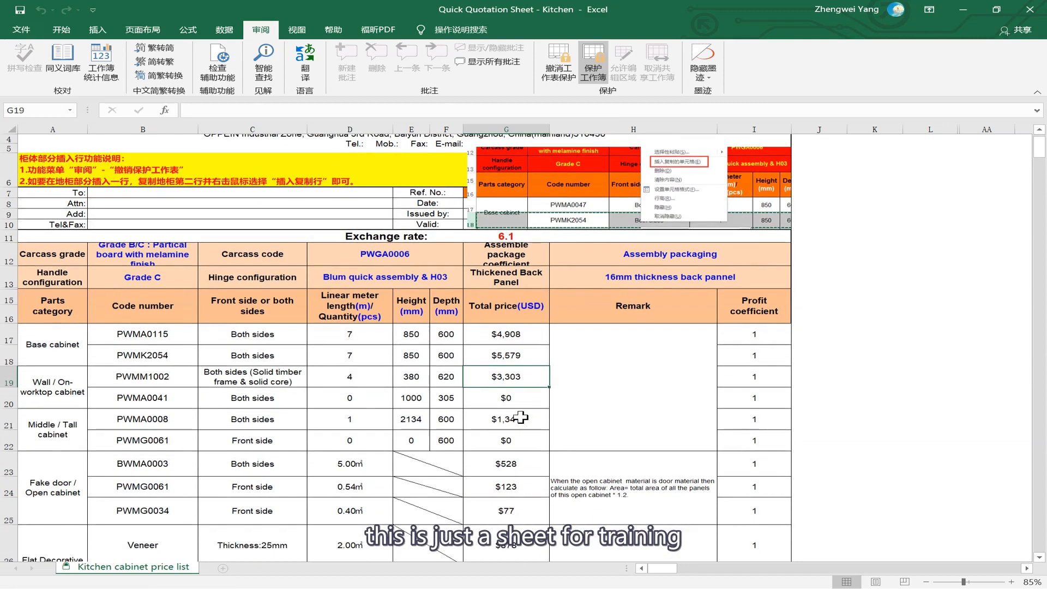
left_click(522, 417)
scroll(522, 417, "up", 1)
left_click(517, 377)
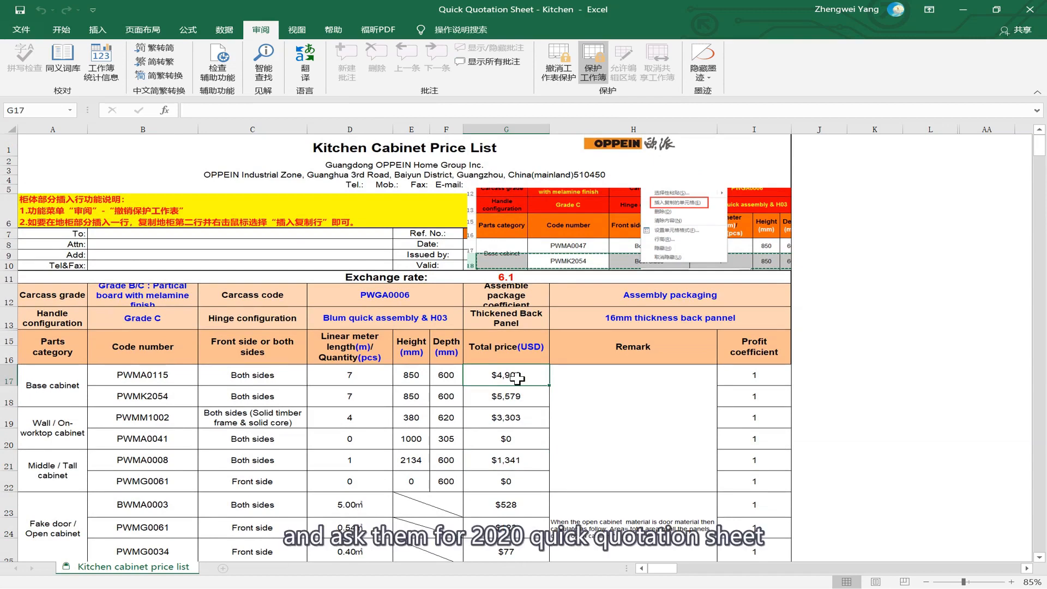
- Set the exchange rate in cell G11 to 7
left_click(506, 281)
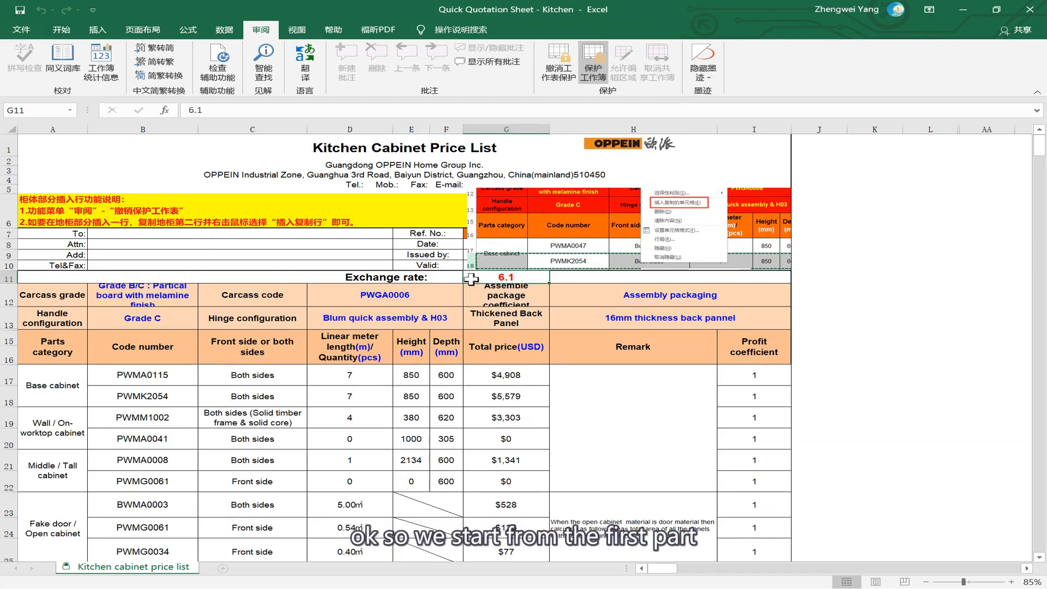
scroll(308, 292, "down", 1)
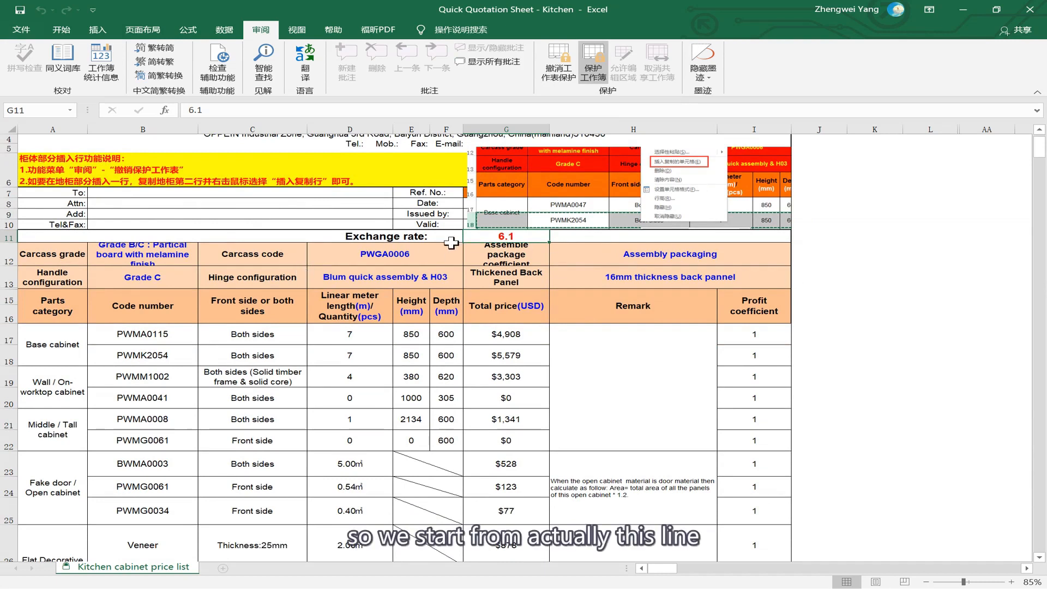
left_click(9, 236)
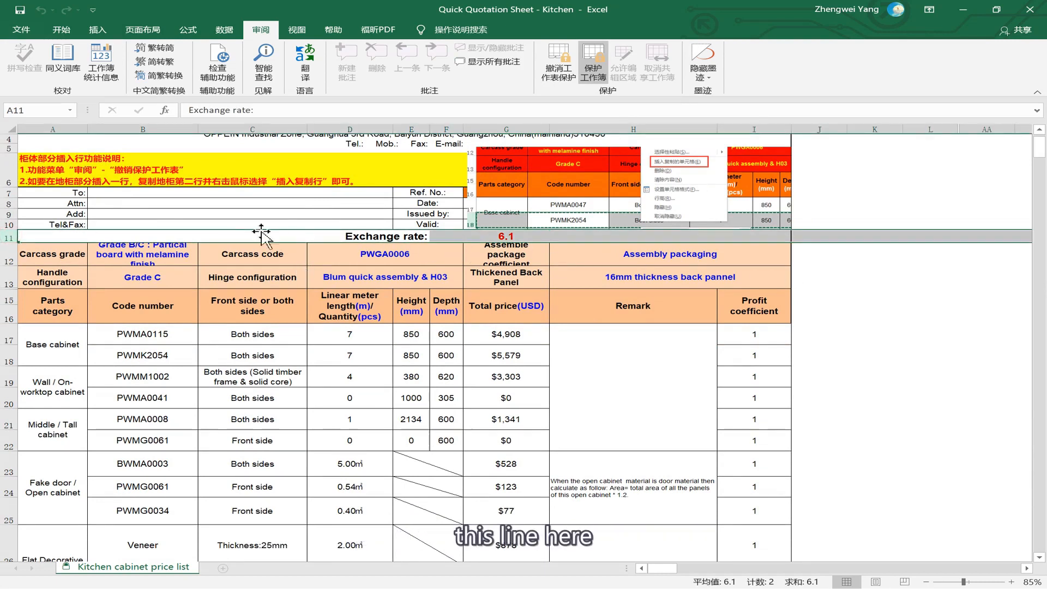
left_click(217, 236)
left_click_drag(217, 237, 621, 237)
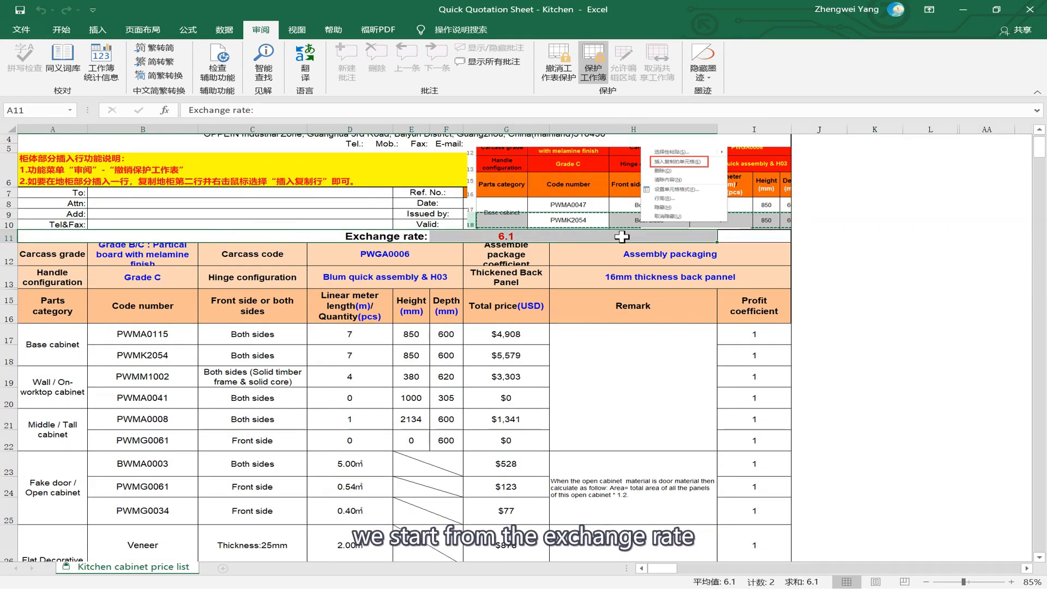
left_click(622, 236)
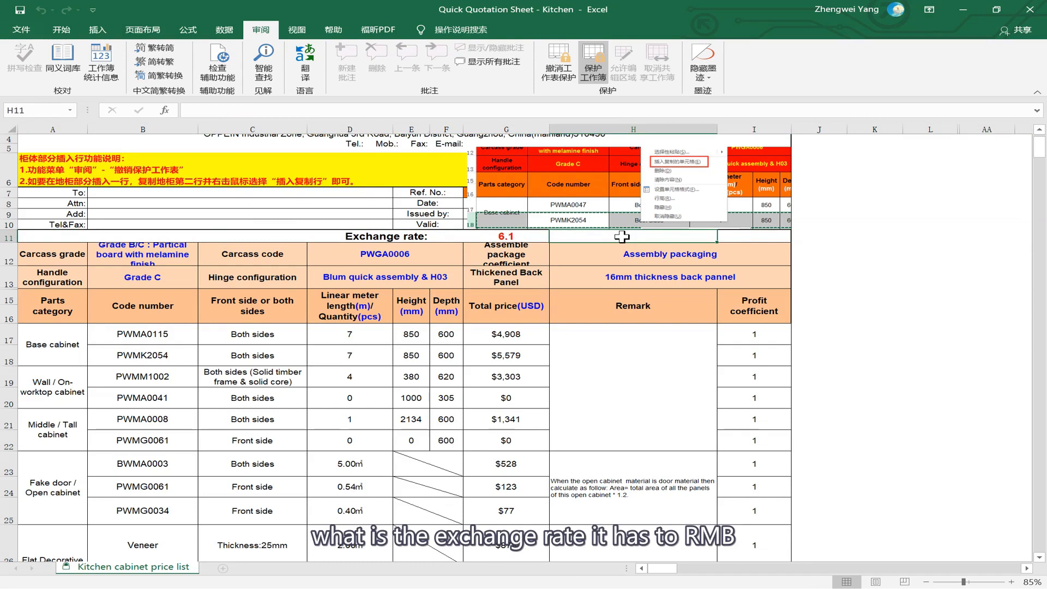
left_click(542, 238)
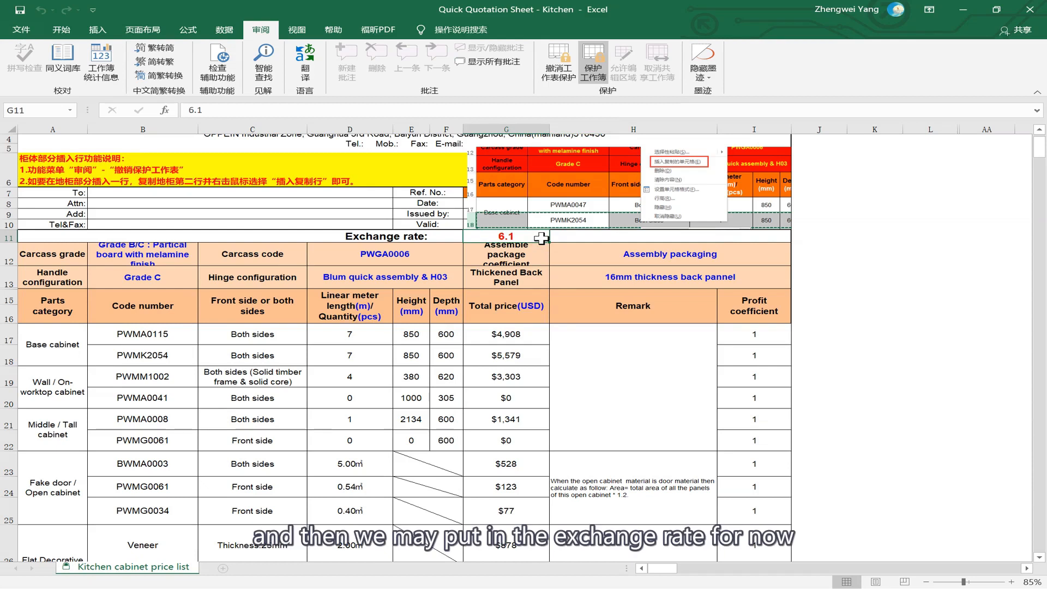
double_click(541, 238)
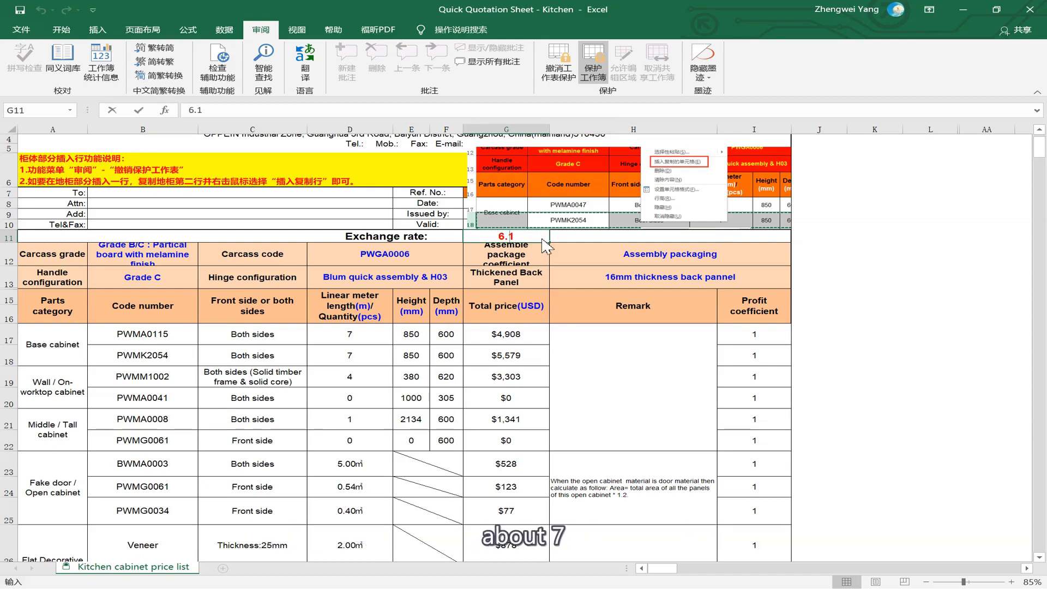
key("BackSpace")
key("BackSpace")
key("BackSpace")
type("7")
key("Return")
left_click(542, 238)
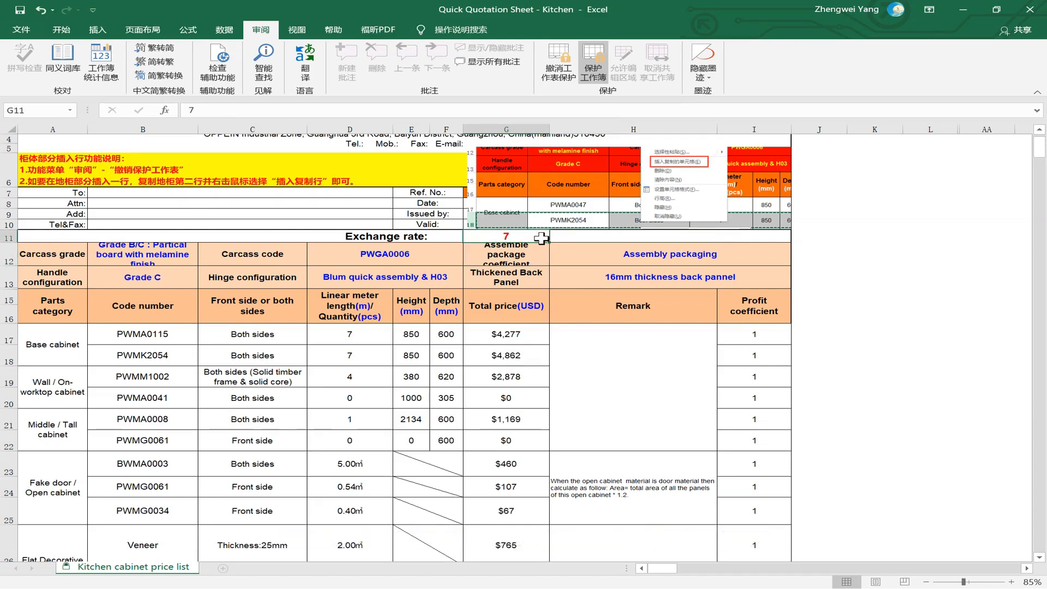
- Set the exchange rate to 1 and check the first base cabinet's total price in RMB
scroll(532, 218, "down", 1)
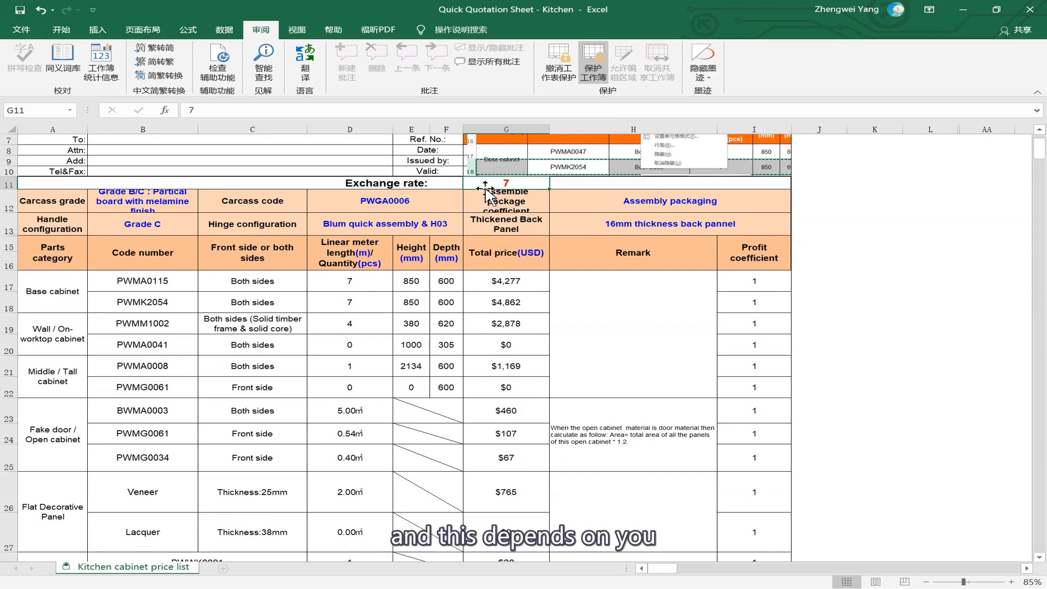
left_click(426, 183)
left_click(495, 184)
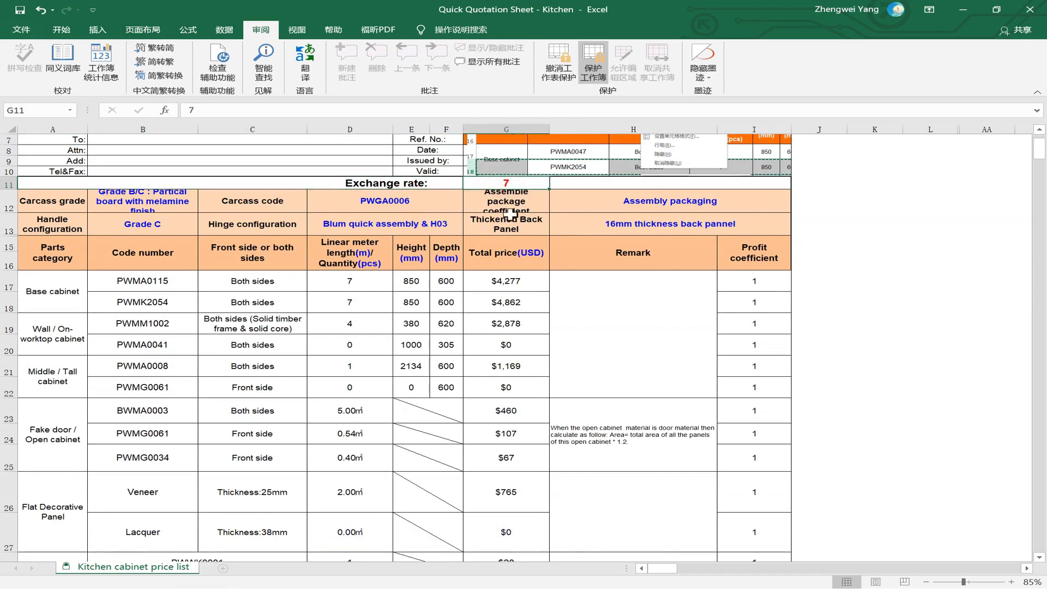
key("Return")
left_click(513, 185)
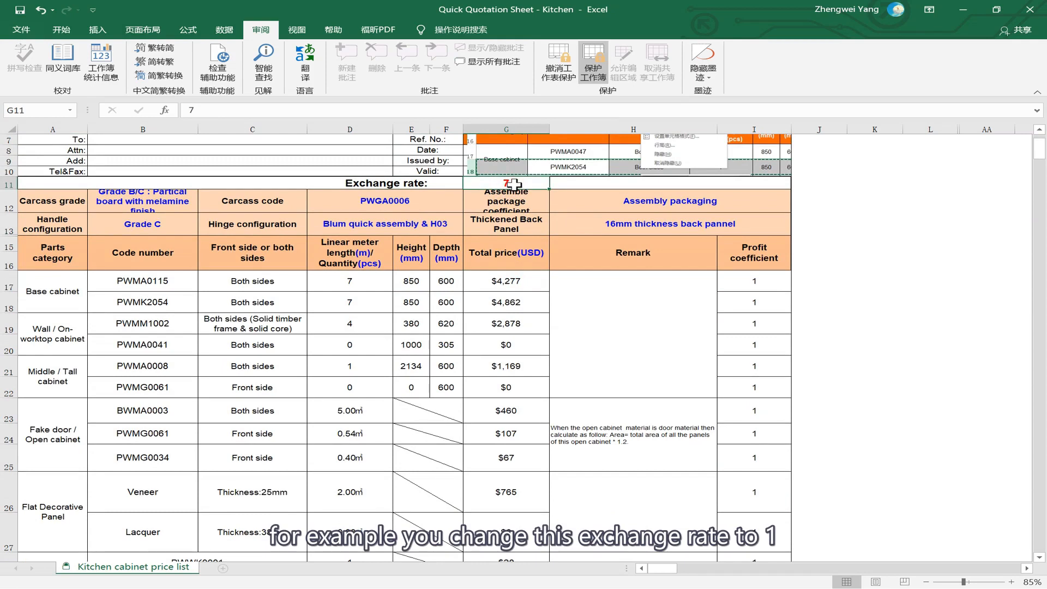
type("1")
key("Return")
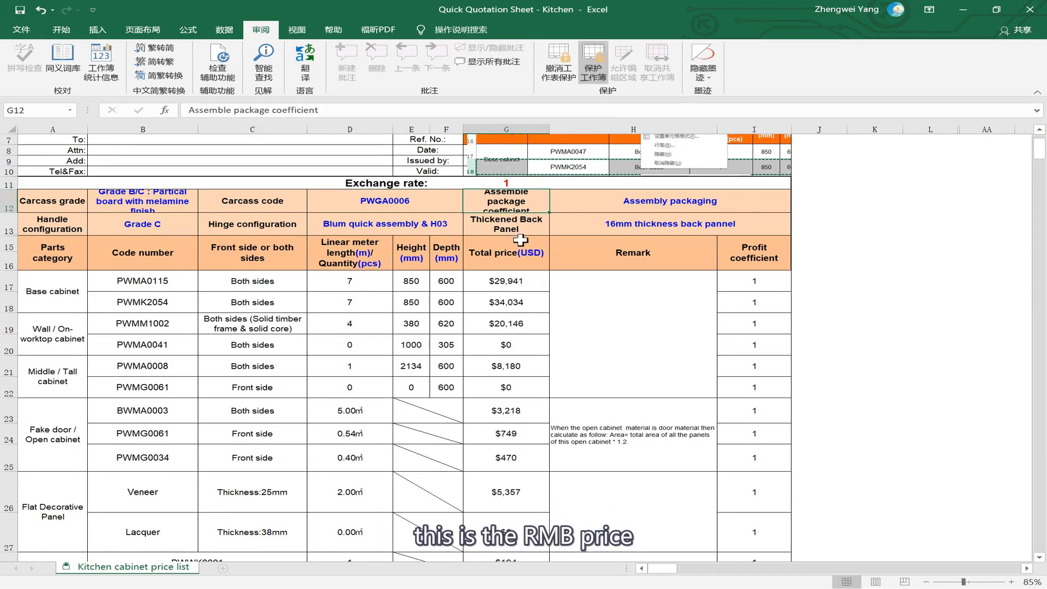
left_click(543, 279)
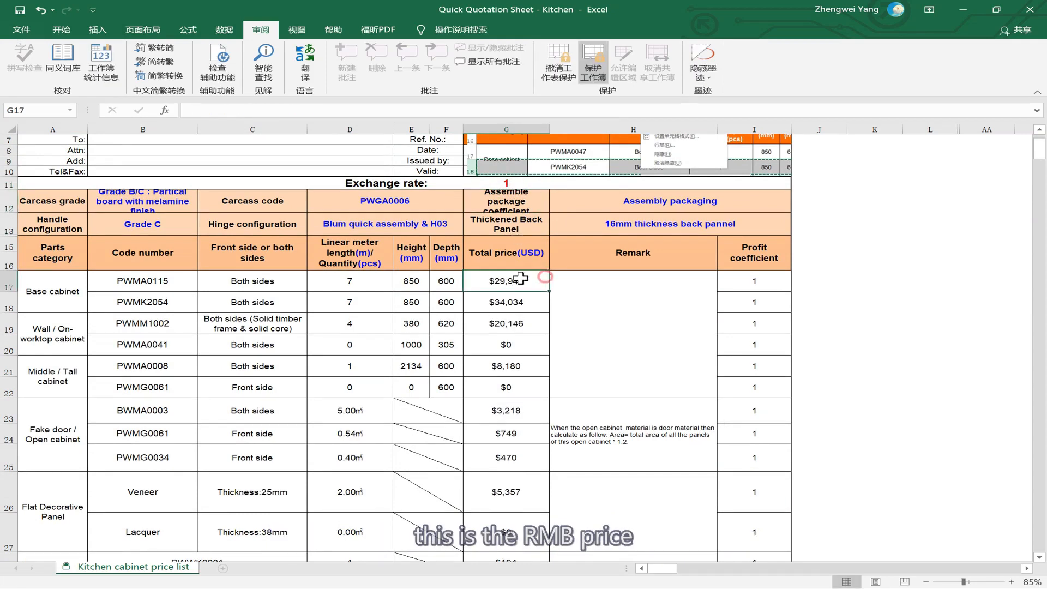
- Return the exchange rate to 7 and check the first base cabinet's total price in US dollars
left_click(501, 185)
type("7")
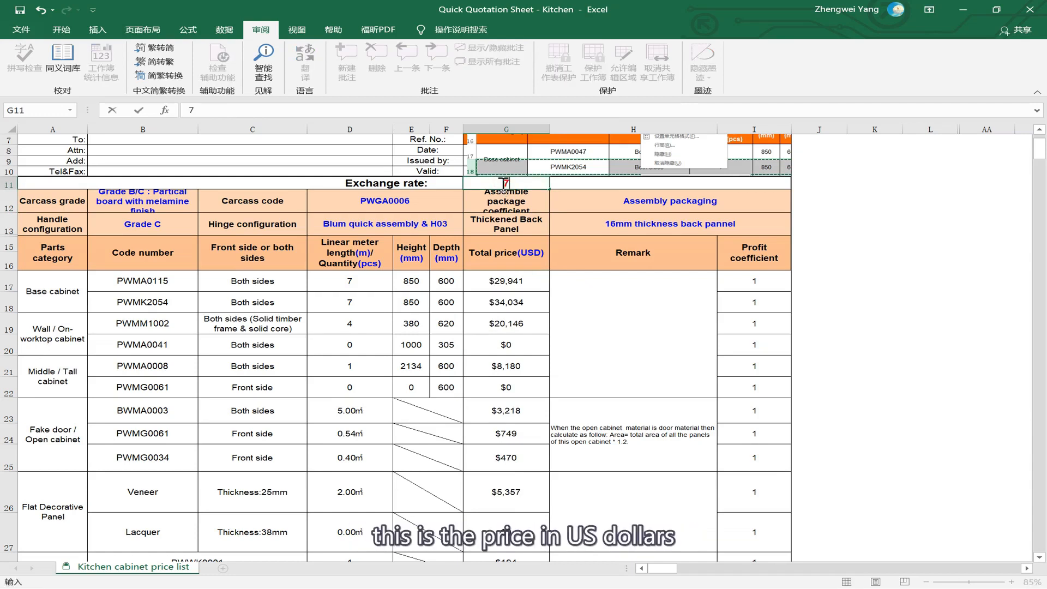
key("Return")
left_click(499, 281)
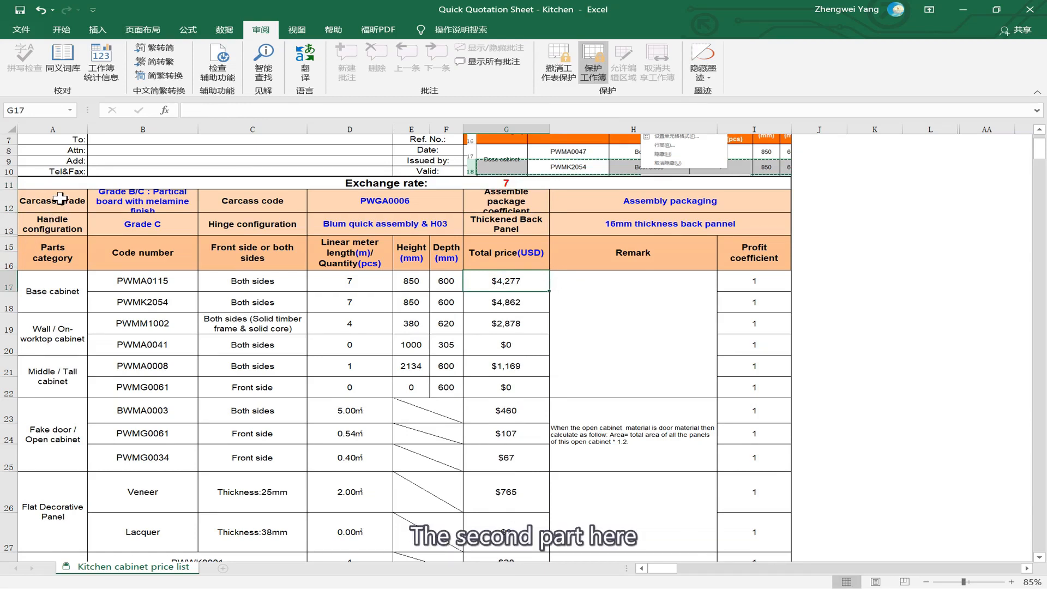
- Choose "Grade B/C : Partical board with melamine finish" as the carcass grade in row 12
left_click_drag(60, 200, 655, 207)
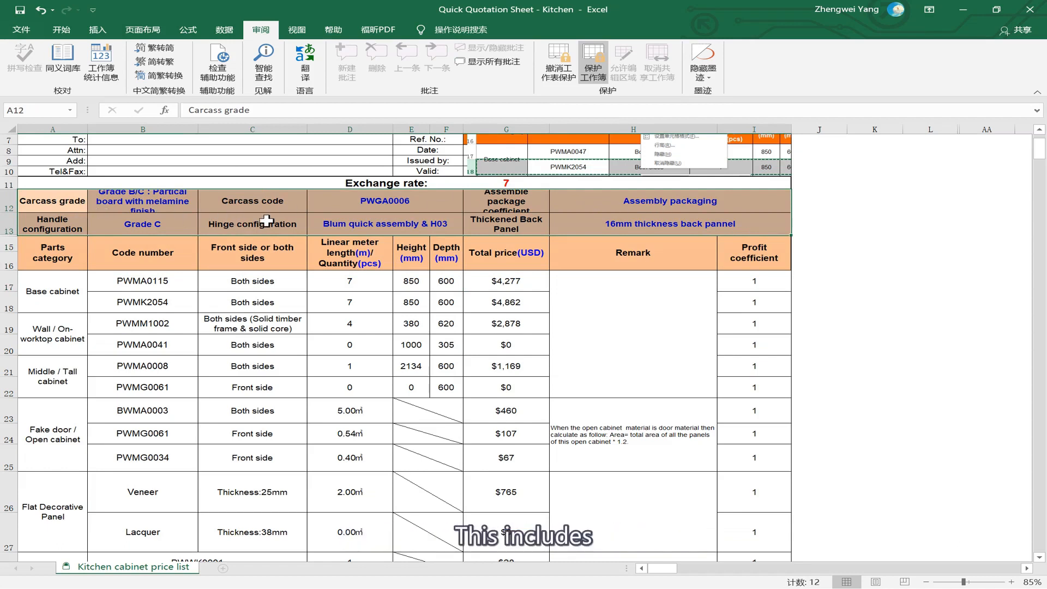
left_click(166, 208)
left_click(57, 196)
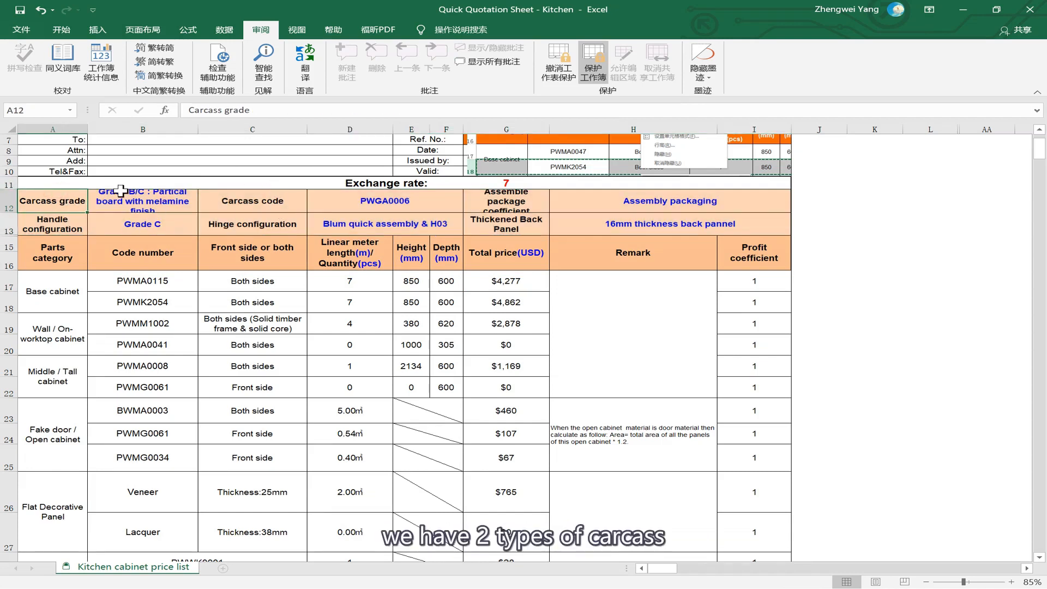
left_click(147, 208)
key("alt+Down")
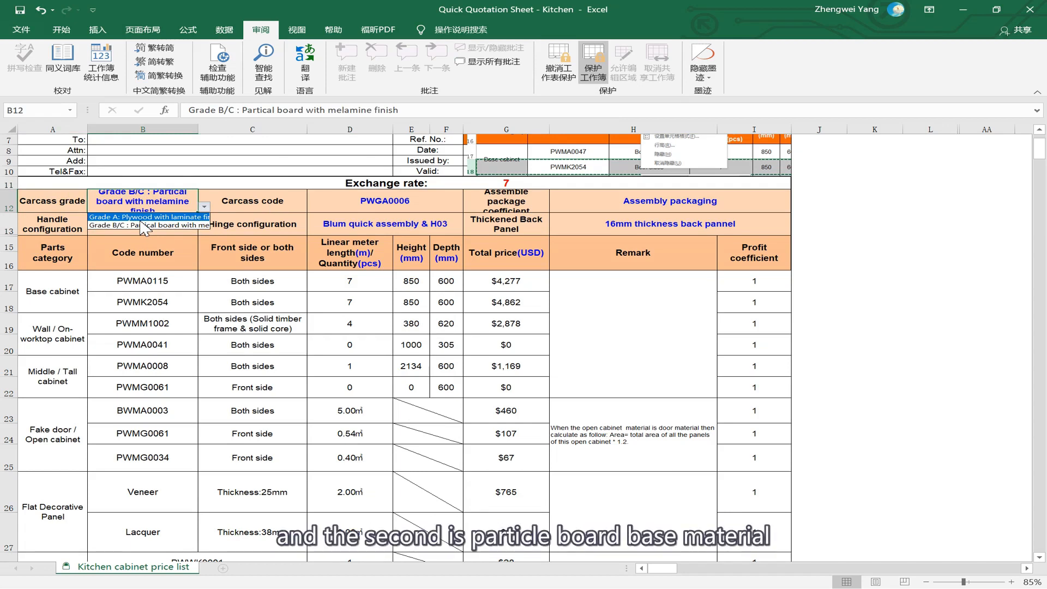
left_click(170, 225)
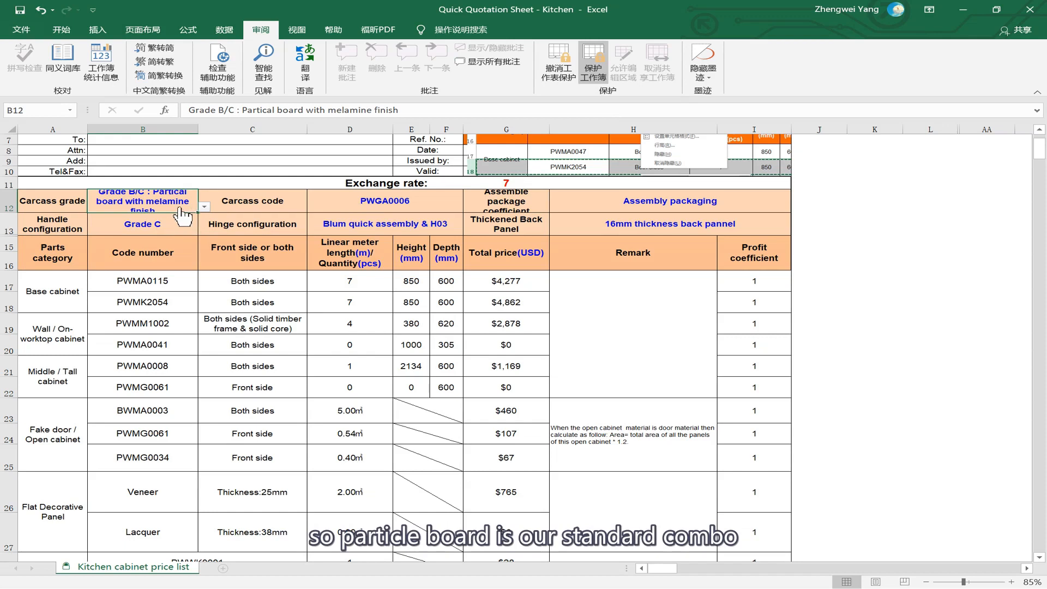
left_click(203, 206)
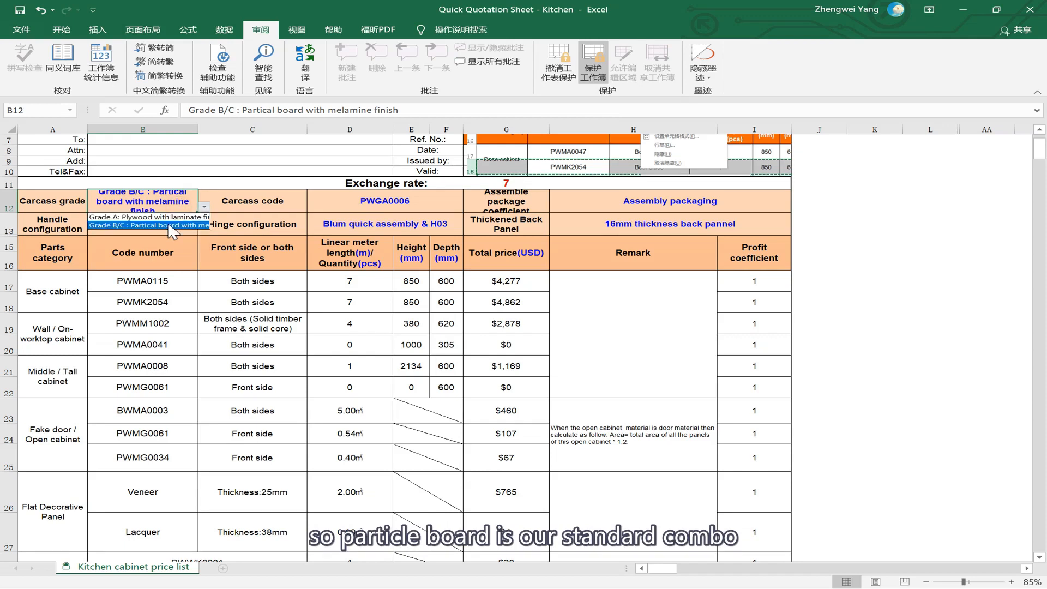
left_click(170, 225)
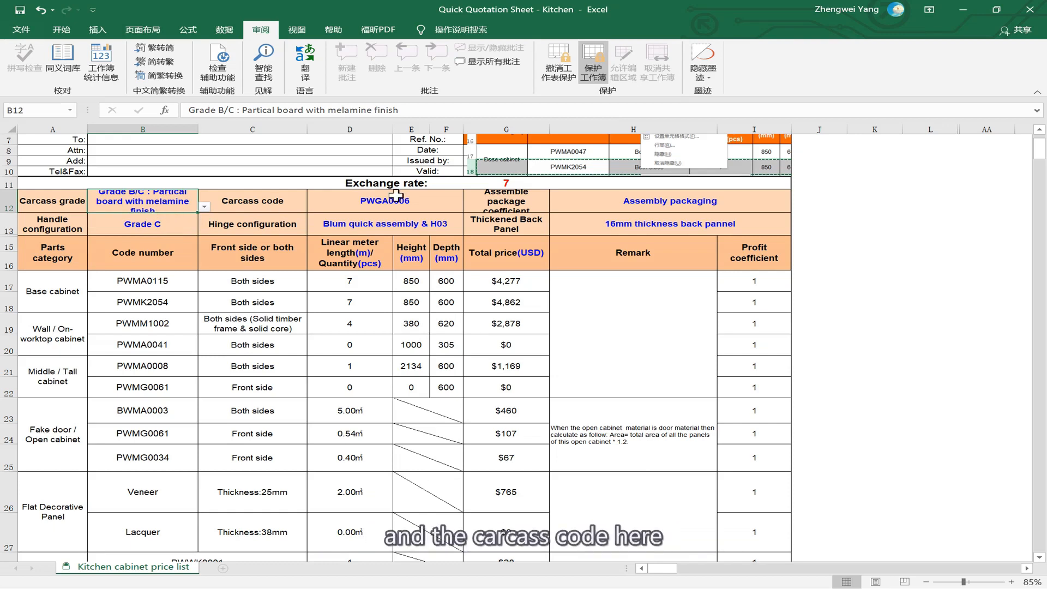
- Select PWGA0003 as the carcass code in row 12
left_click(381, 208)
key("alt+Down")
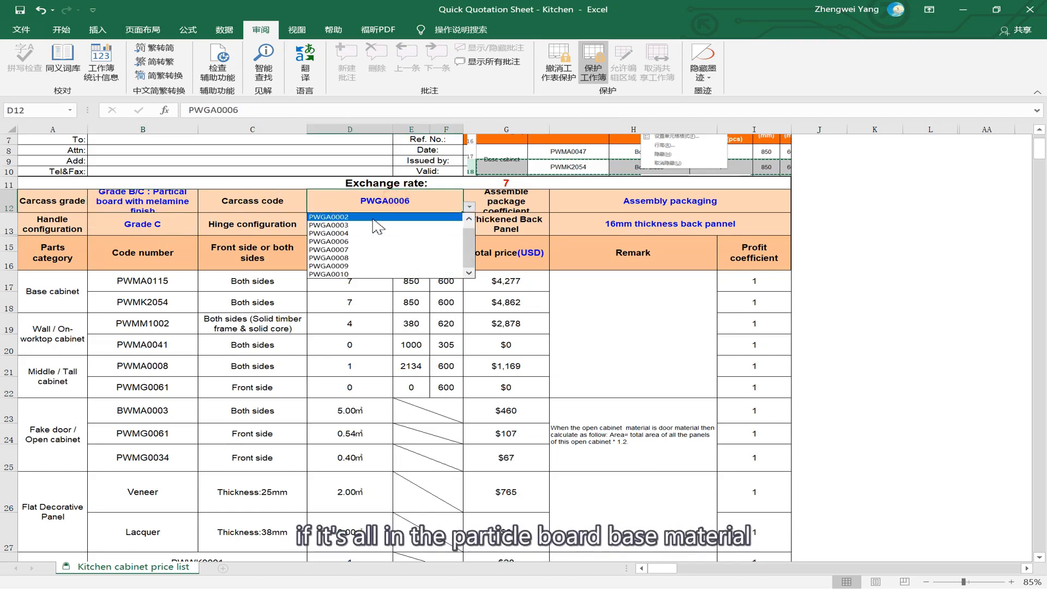
left_click(337, 224)
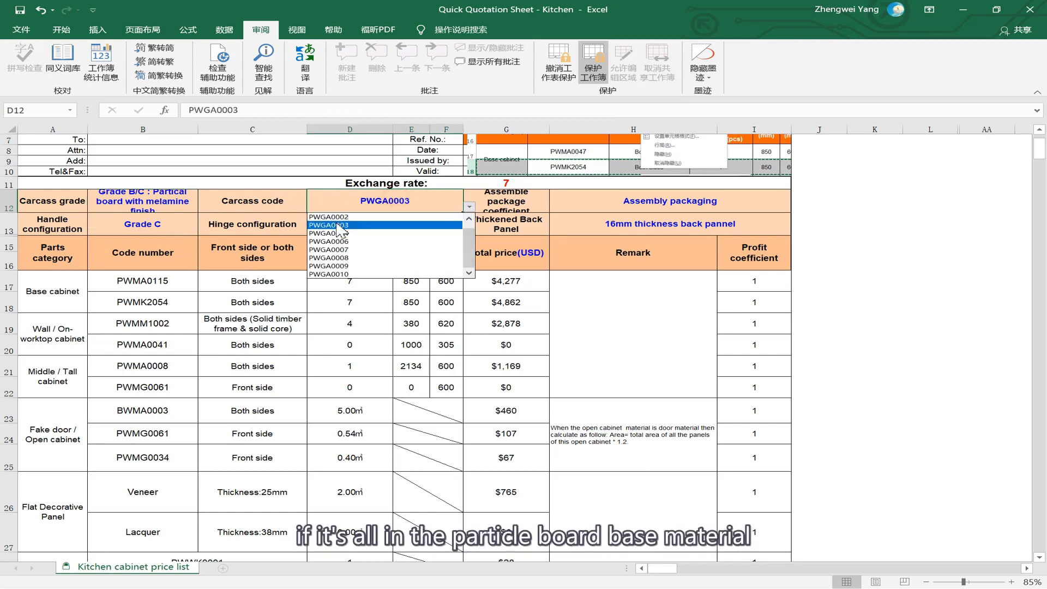
left_click(369, 250)
left_click(469, 206)
left_click(381, 226)
- Change the carcass code to PWGA0008
left_click(469, 207)
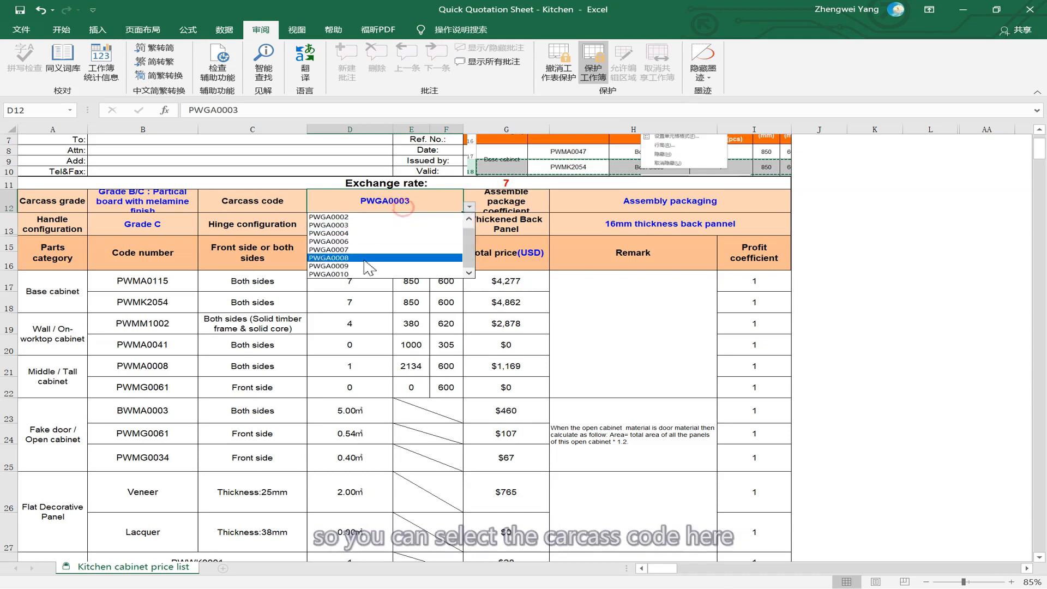
left_click(360, 253)
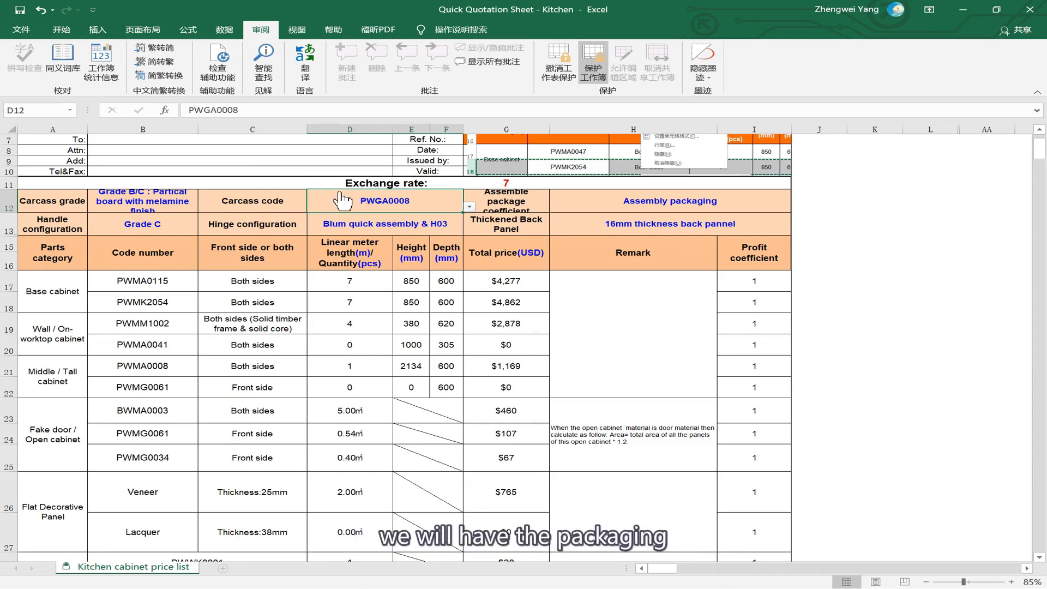
- Review the packaging, back panel, hinge and handle configuration settings in rows 12 and 13
left_click(719, 203)
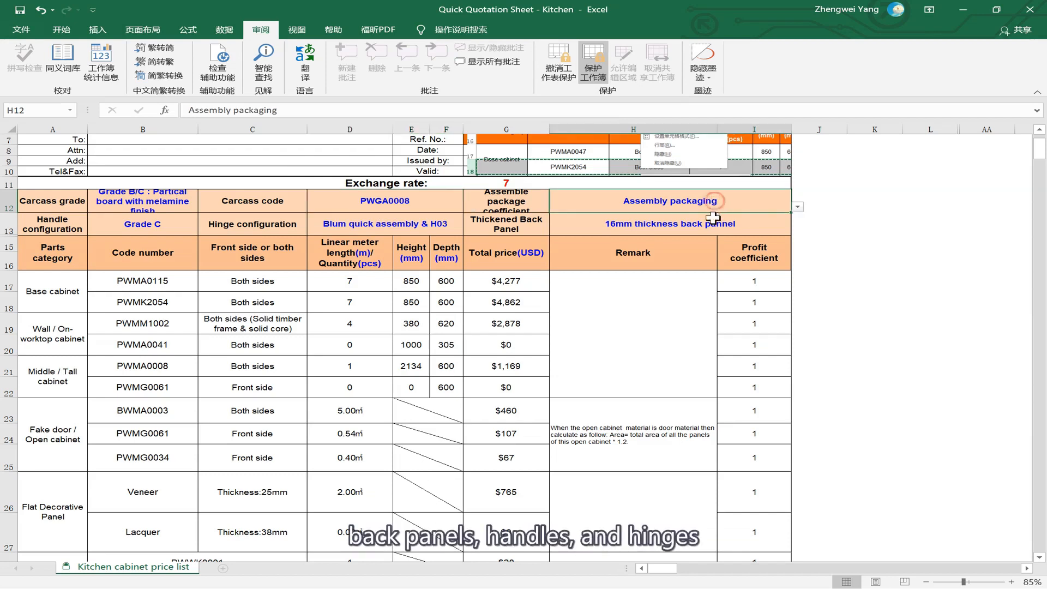
left_click(691, 228)
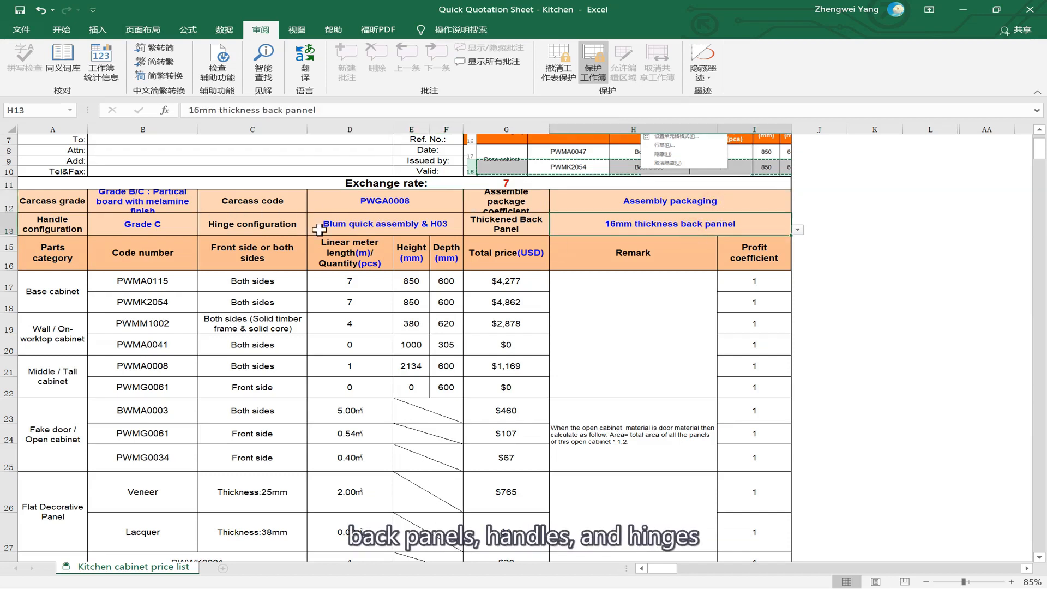
left_click(373, 228)
left_click(96, 222)
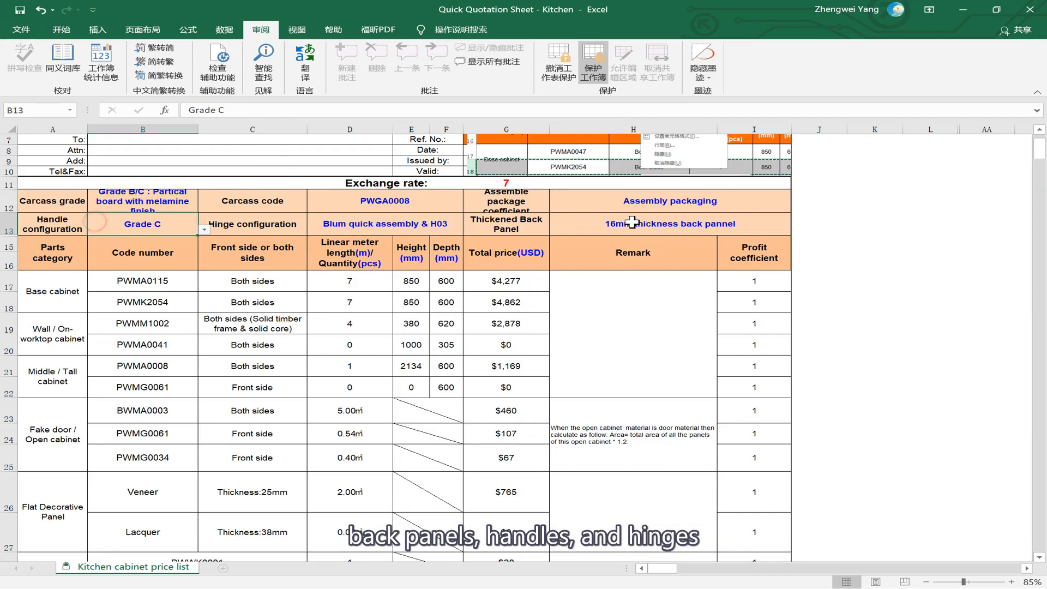
left_click(426, 225)
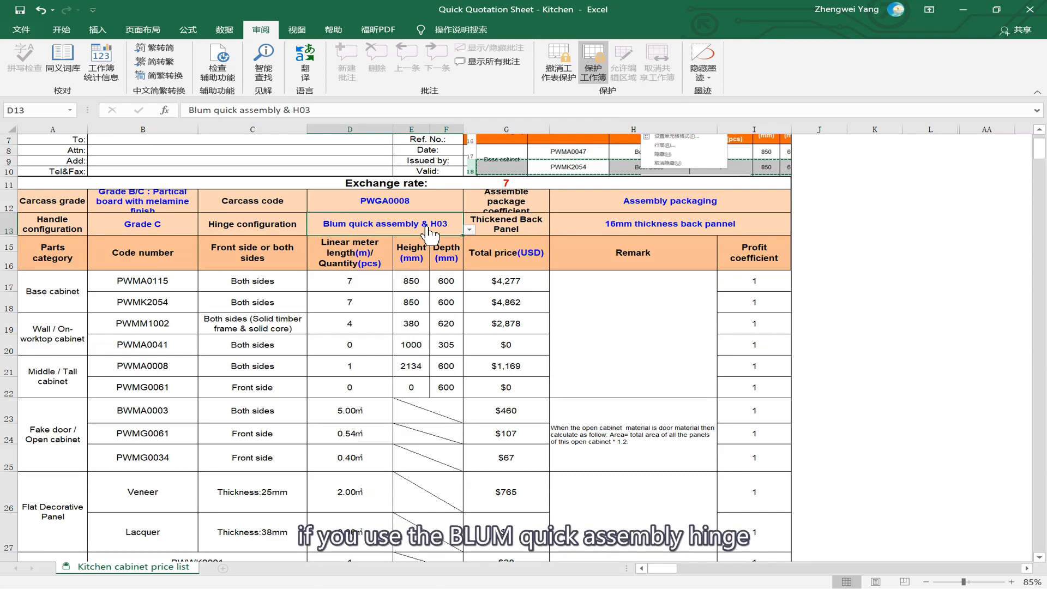
- Keep the hinge configuration on "Blum quick assembly & H03" and set the handle configuration to Grade A in row 13
left_click(469, 230)
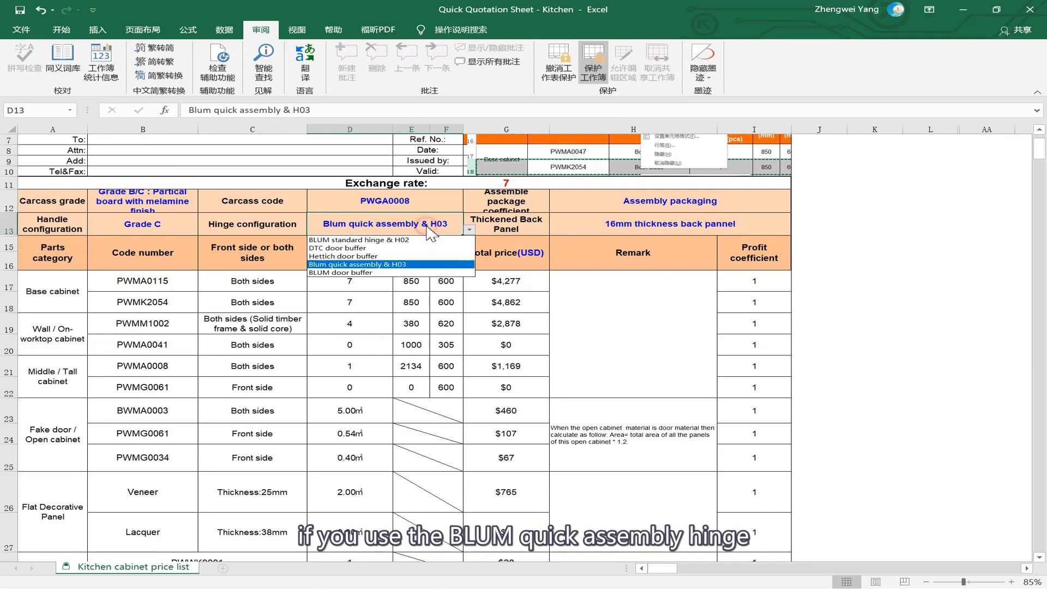
left_click(416, 264)
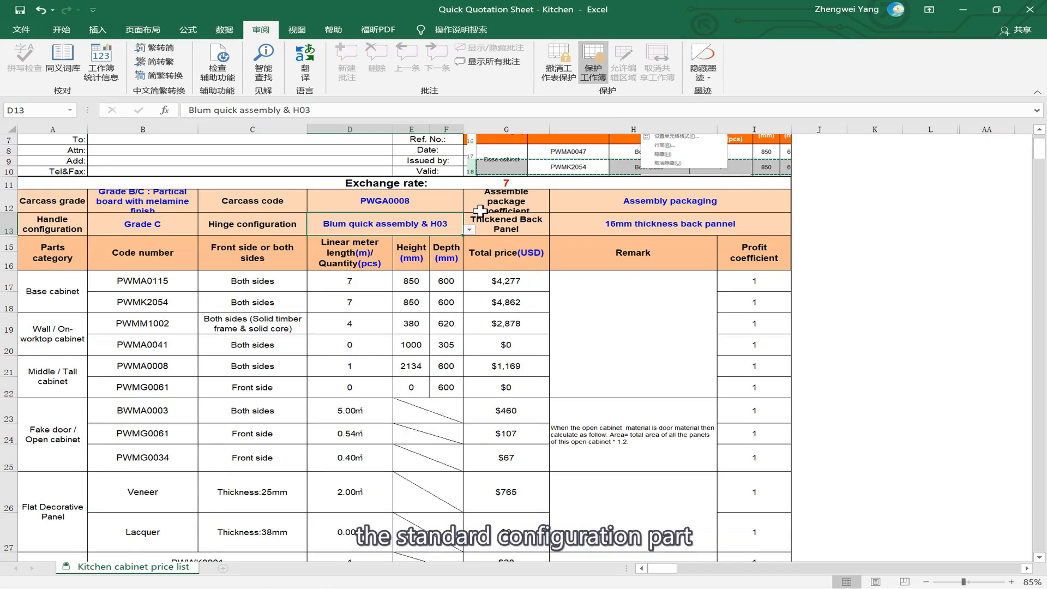
left_click(127, 217)
key("alt+Down")
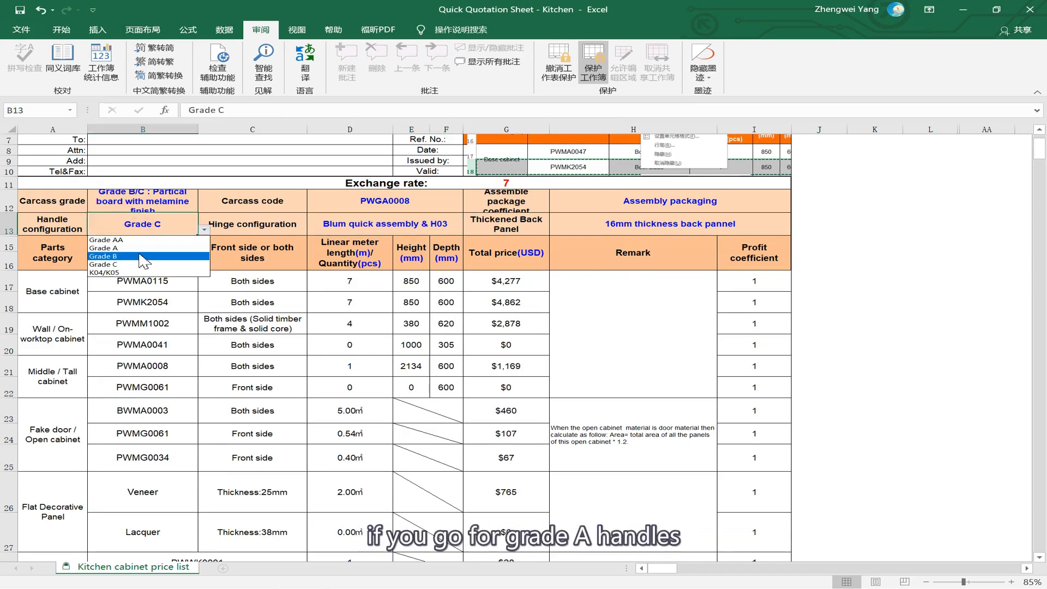
left_click(131, 248)
left_click(204, 230)
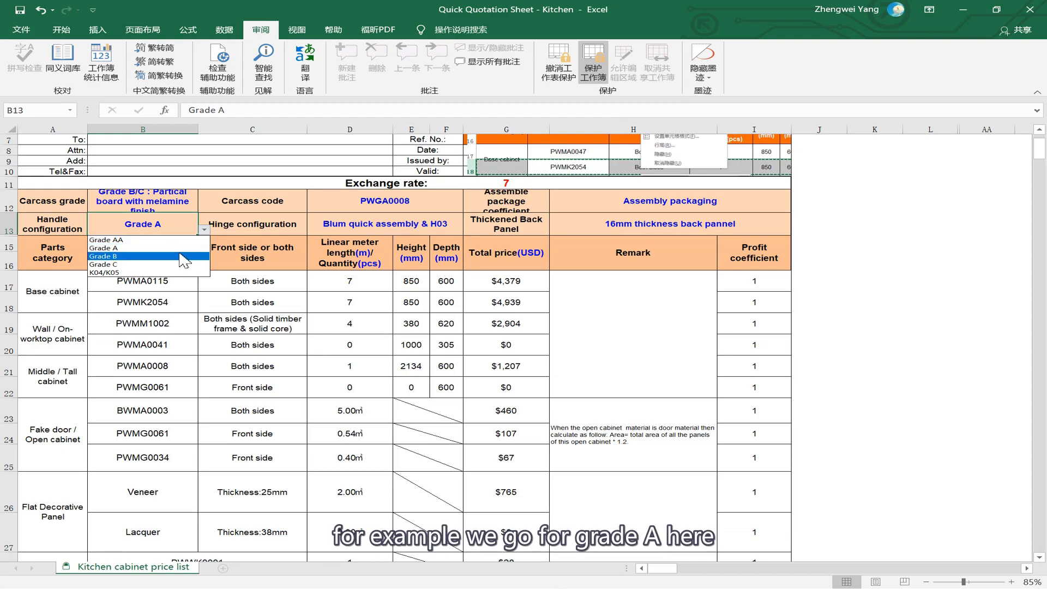
left_click(164, 248)
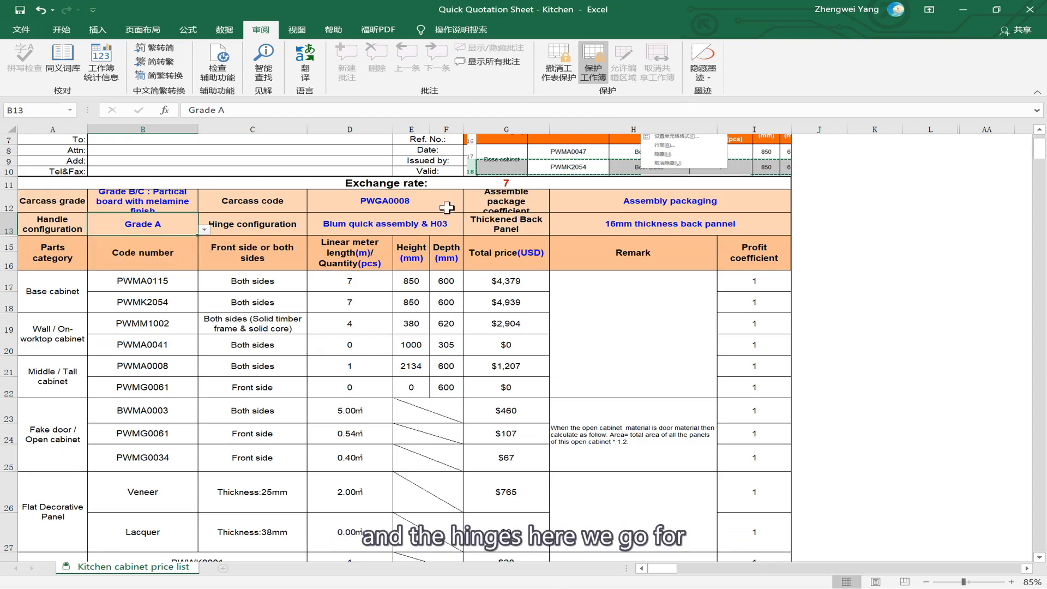
left_click(451, 225)
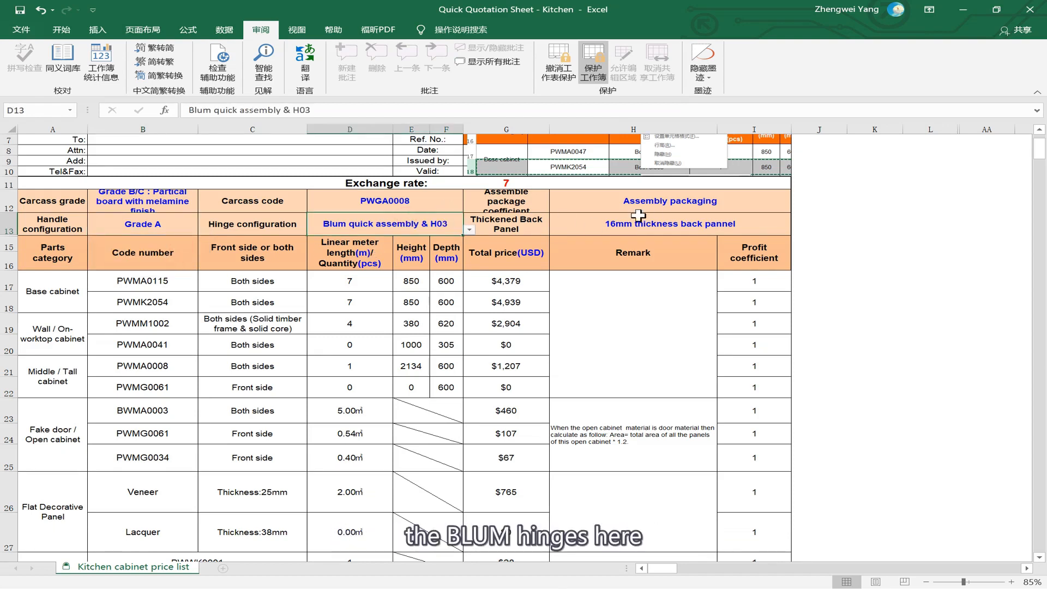
- Set the assemble package coefficient in row 12 to "Flat and pallet packing"
left_click(661, 197)
key("alt+Down")
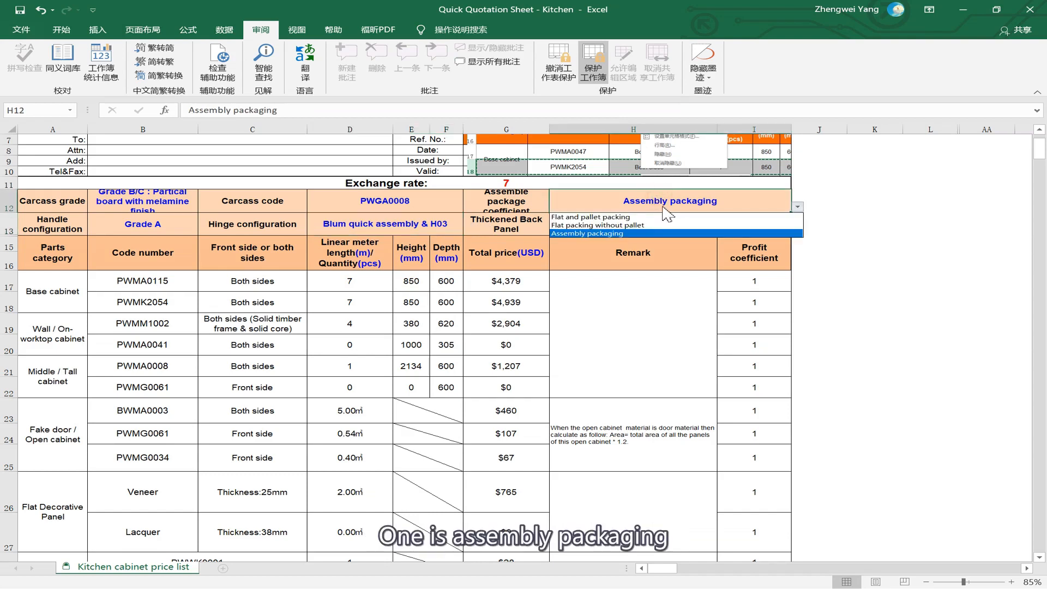
left_click(675, 234)
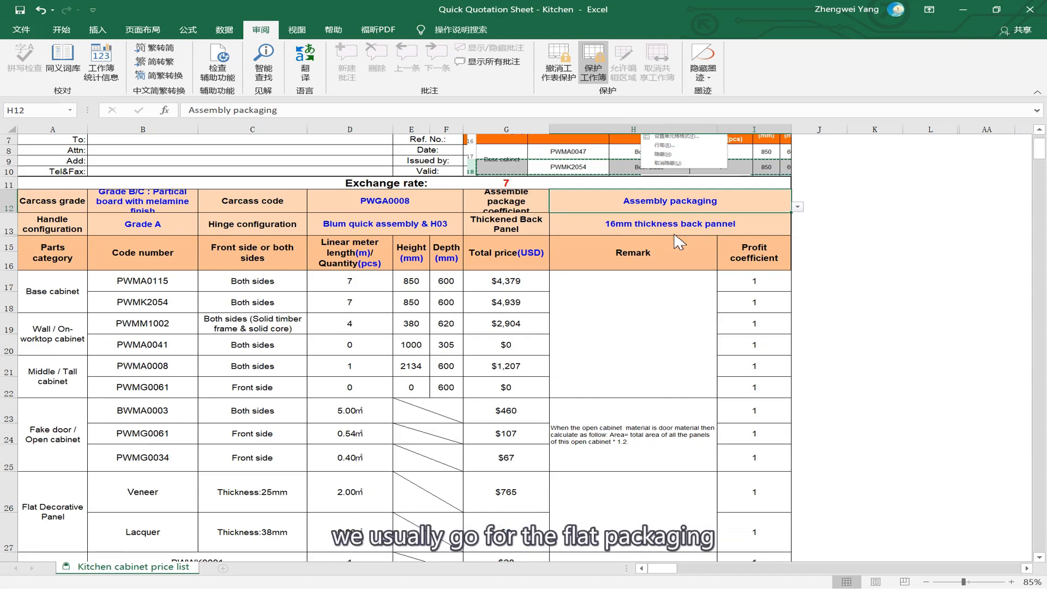
left_click(691, 210)
left_click(696, 216)
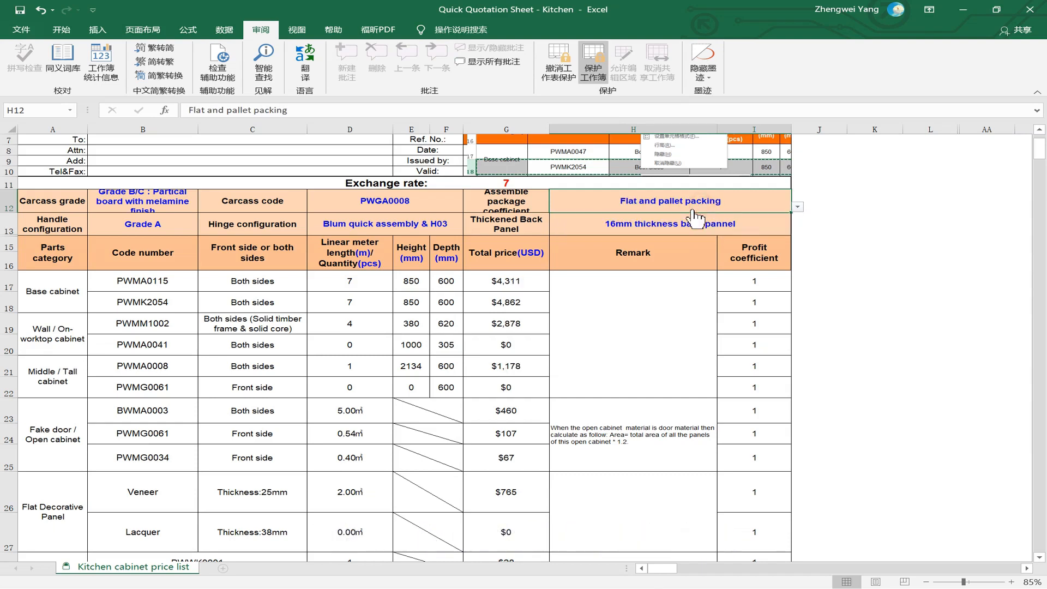
key("alt+Down")
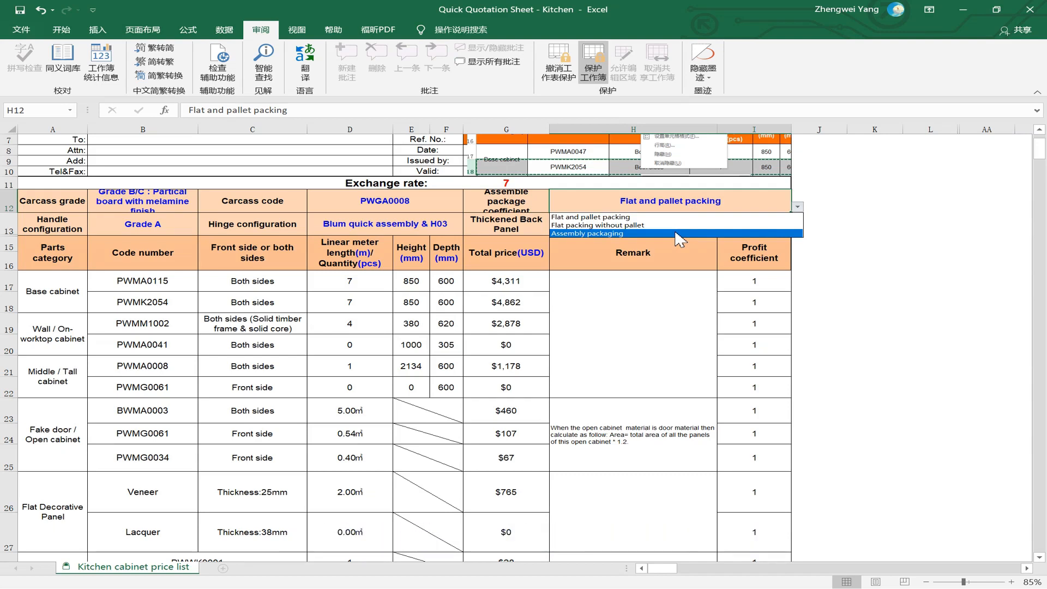
left_click(676, 217)
- Compare the thickened back panel options in row 13 and choose "3mm thickness back pannel & Suspension bracket"
left_click(692, 230)
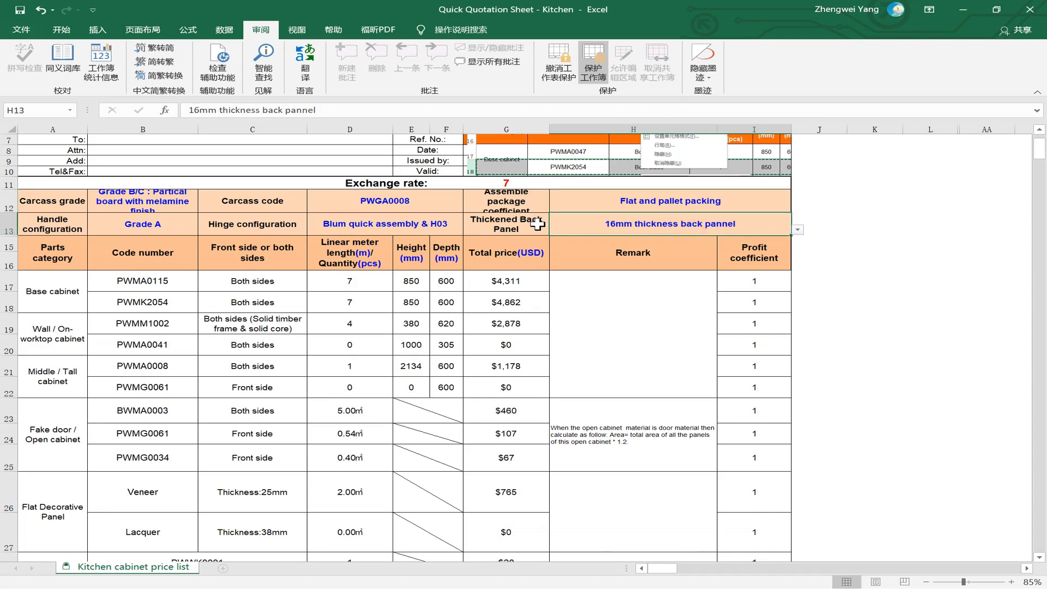
left_click(575, 228)
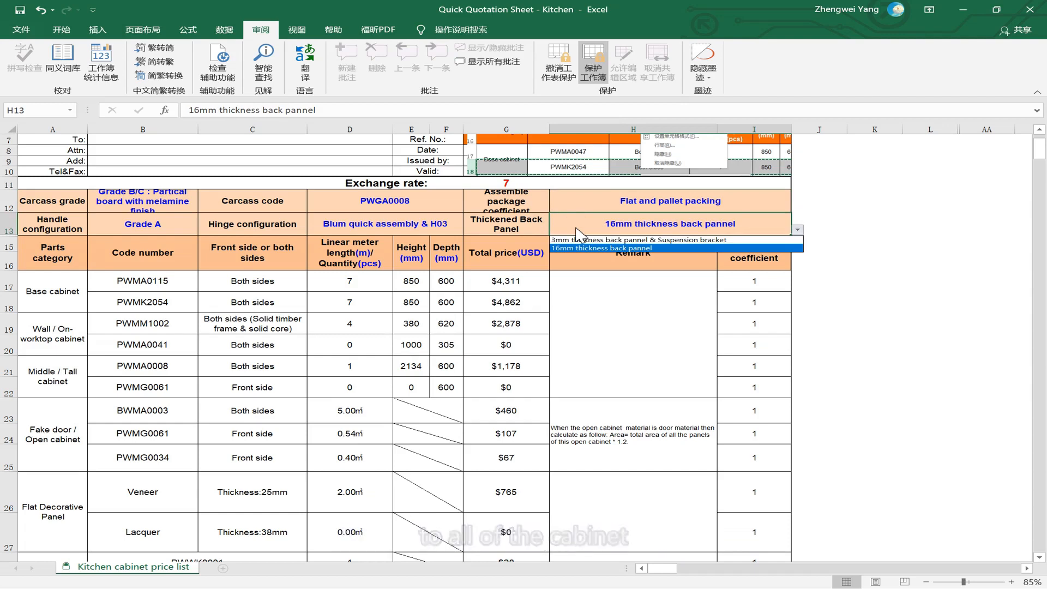
left_click(602, 241)
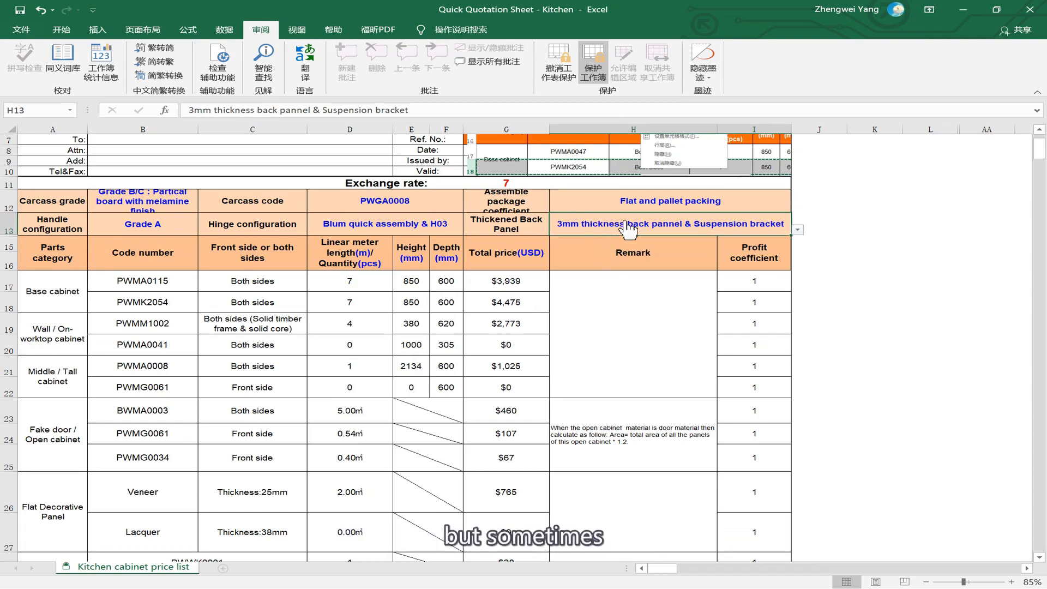
key("alt+Down")
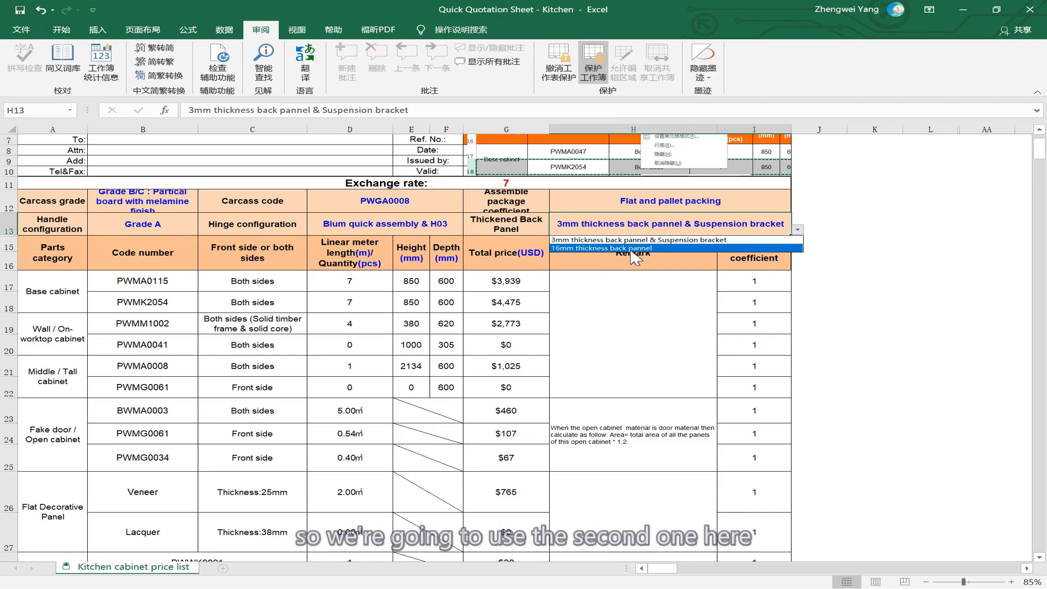
left_click(631, 249)
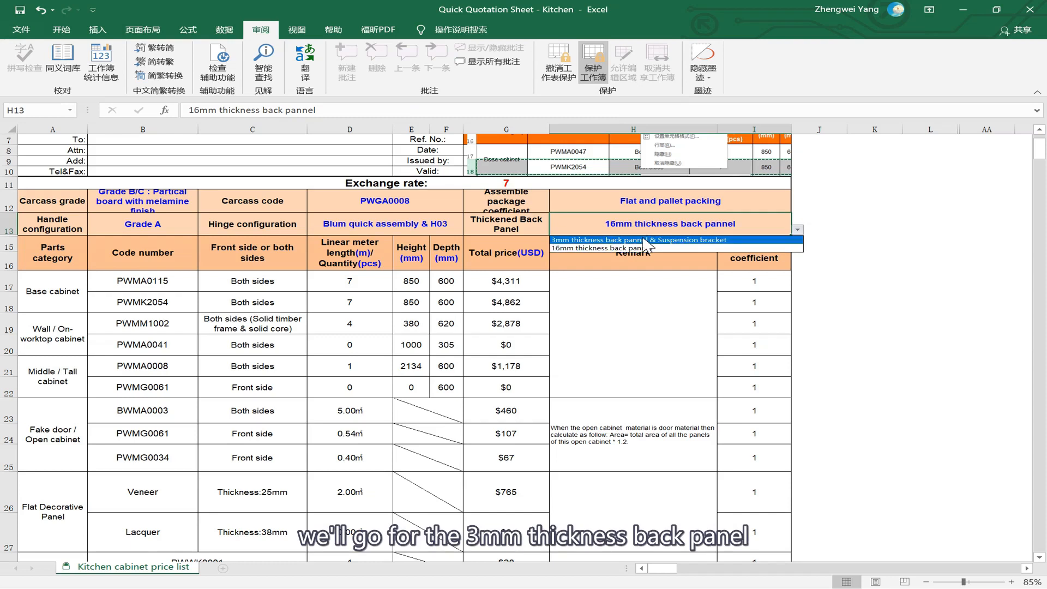
left_click(652, 239)
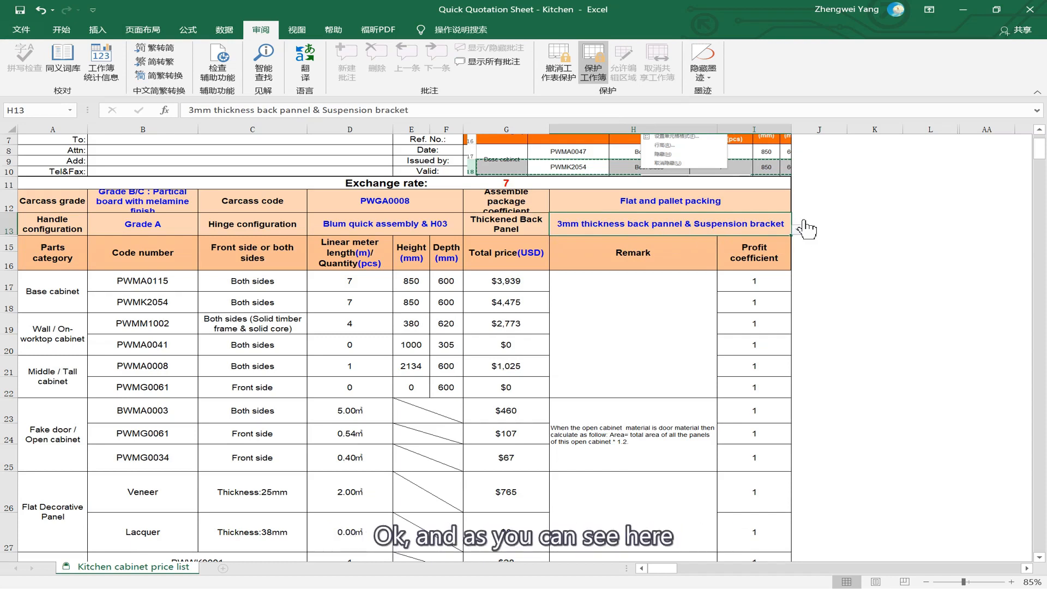
left_click(666, 222)
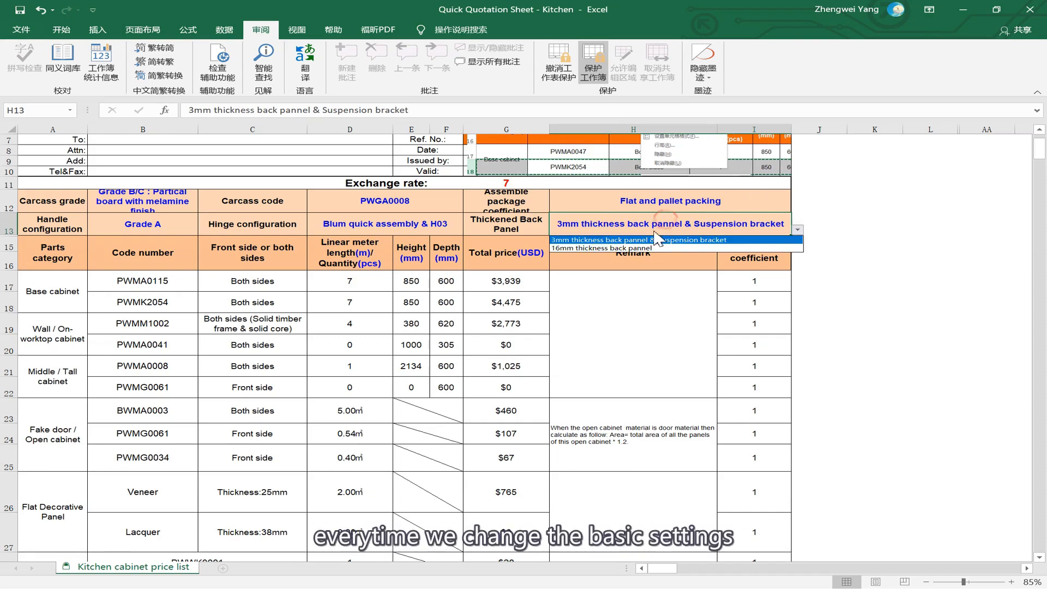
- Try the "Flat packing without pallet" option for the assemble package coefficient in row 12
left_click(580, 210)
left_click(607, 201)
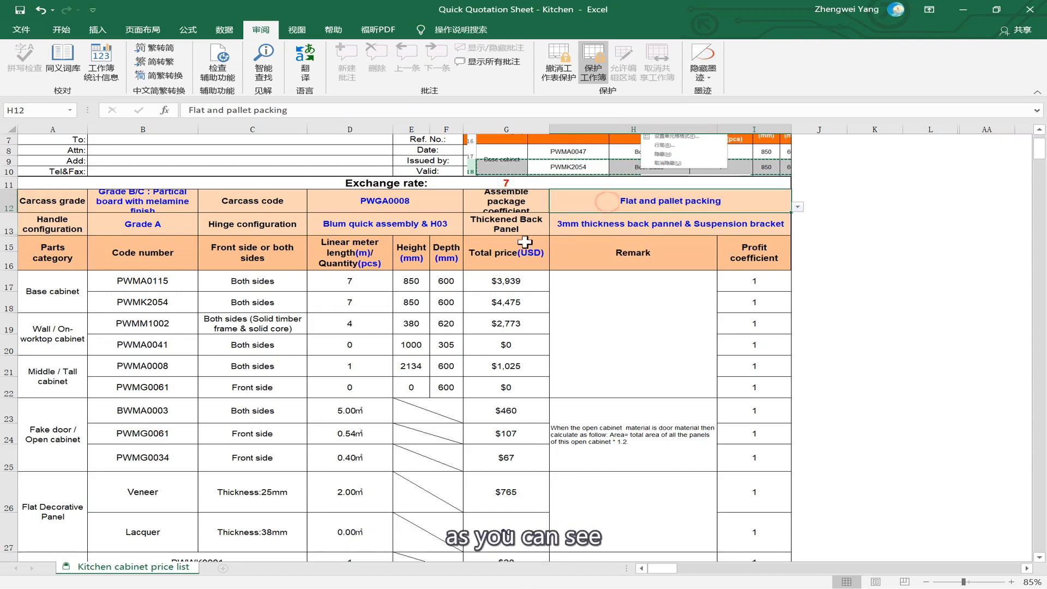
left_click(798, 207)
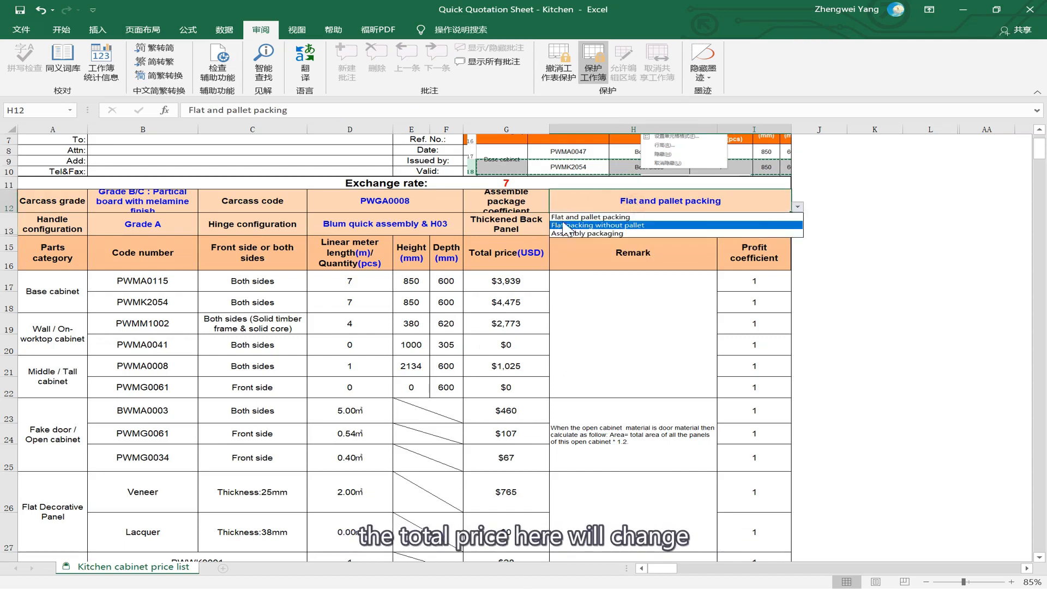
left_click(565, 226)
left_click(639, 225)
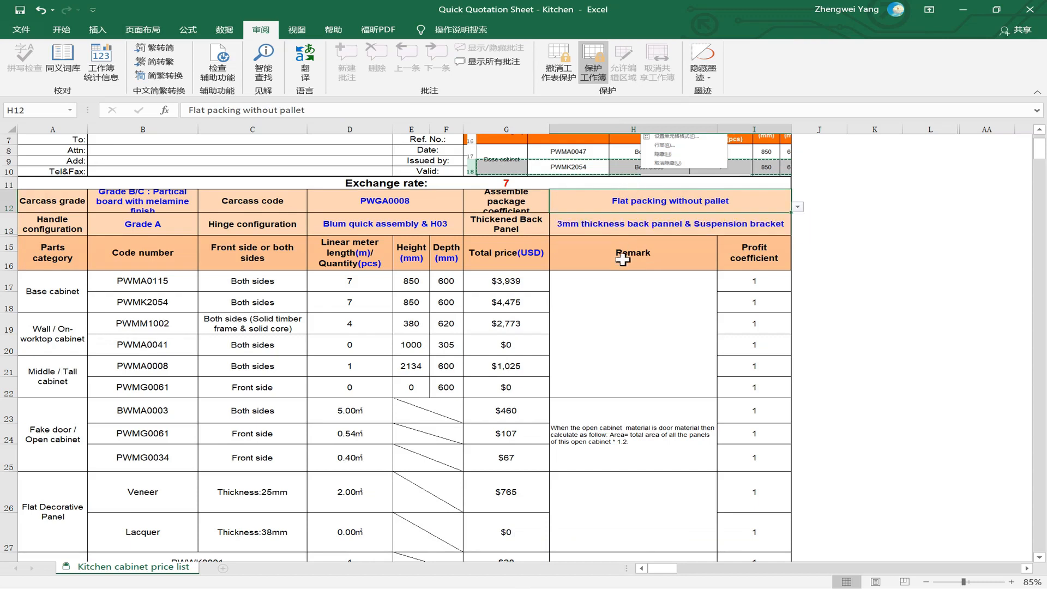
- Check the cabinet part subtotal in row 54 against the flat packing option selected in row 12
scroll(513, 440, "down", 8)
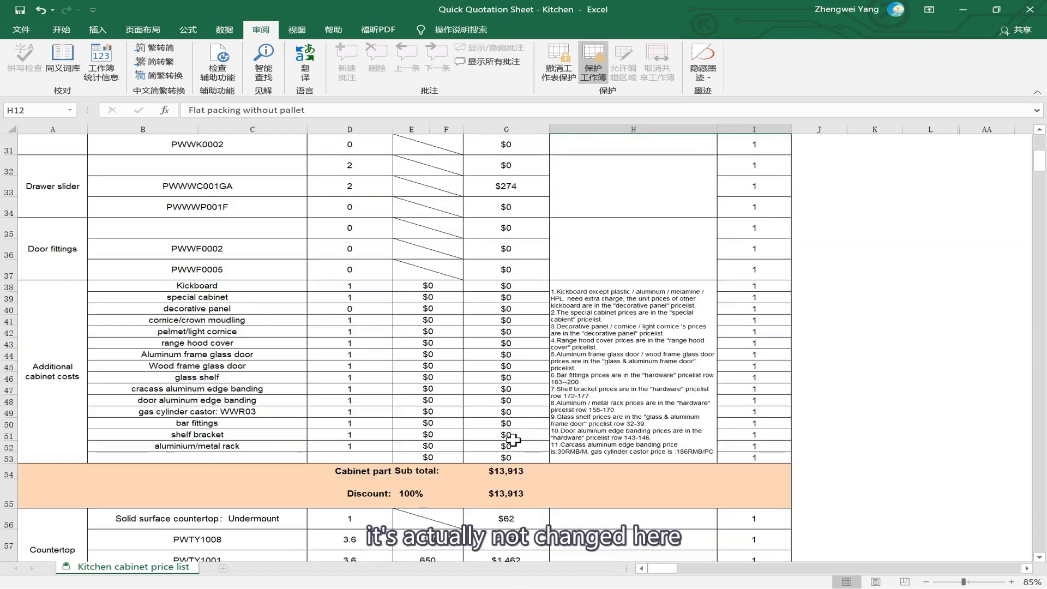
left_click(524, 472)
scroll(552, 466, "up", 9)
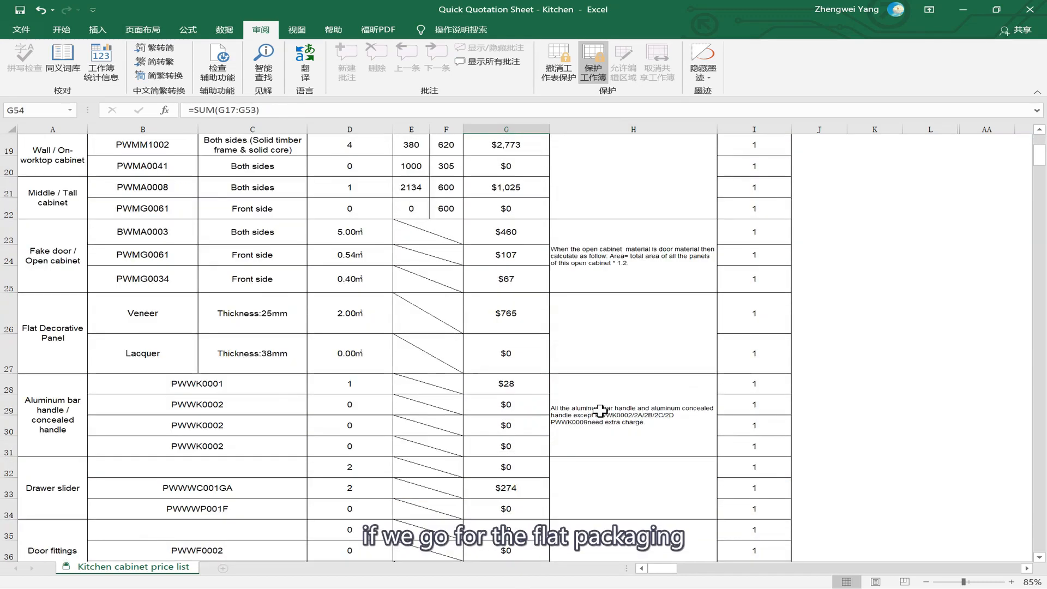
left_click(664, 259)
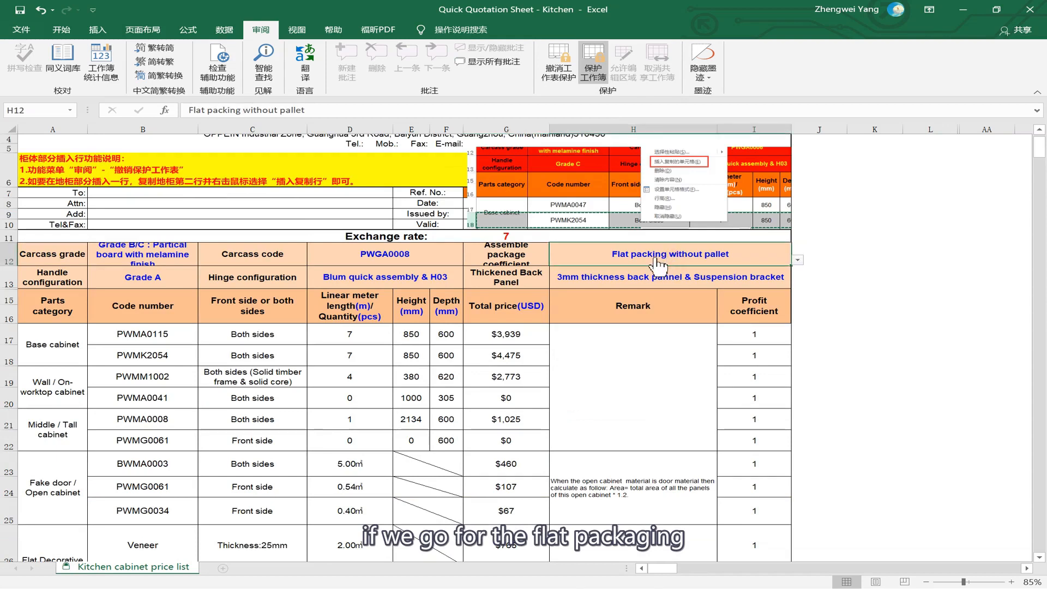
scroll(603, 316, "down", 5)
scroll(567, 376, "down", 5)
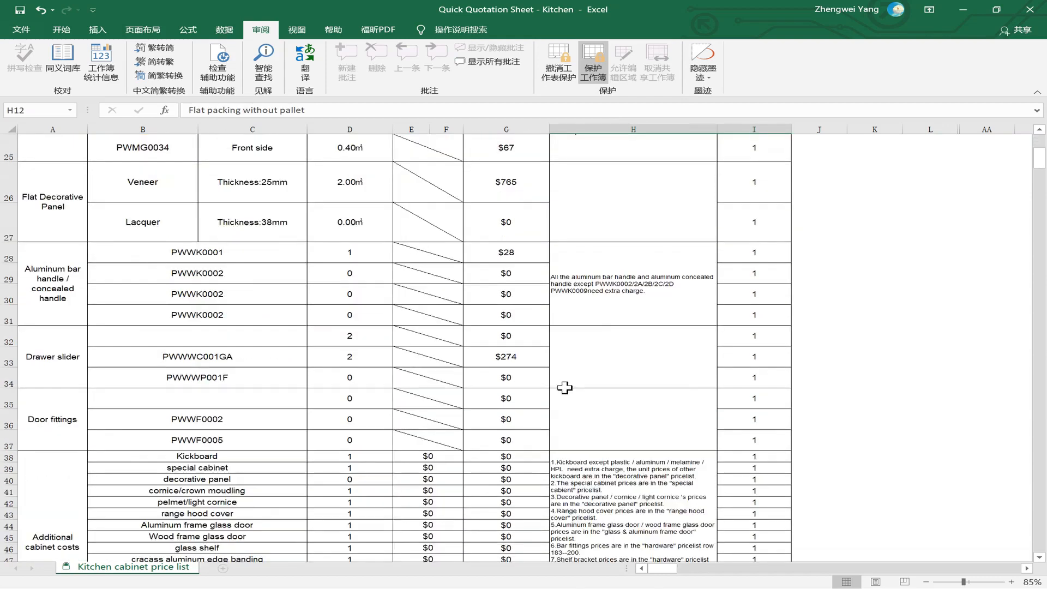
left_click(494, 411)
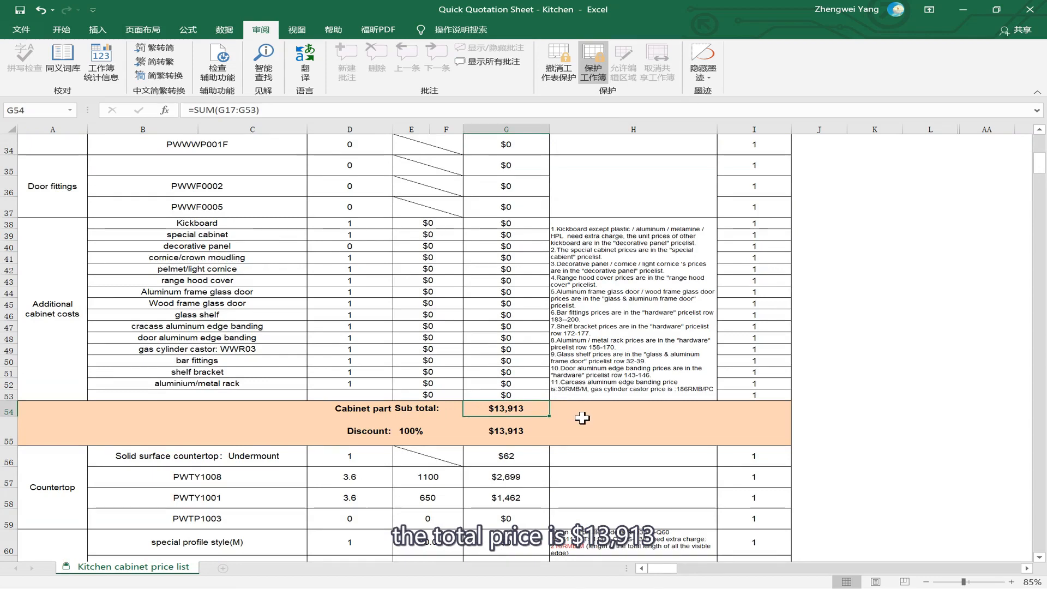
- Switch the package option in row 12 to "Assembly packaging" and check the cabinet part subtotal for comparison
scroll(587, 415, "up", 9)
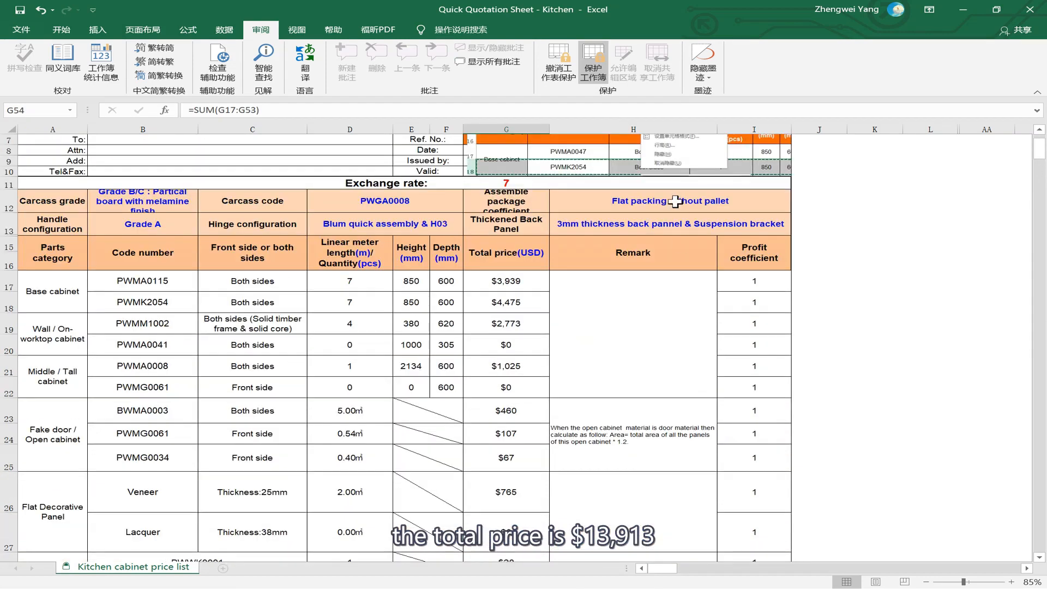
left_click(675, 201)
left_click(798, 207)
left_click(638, 234)
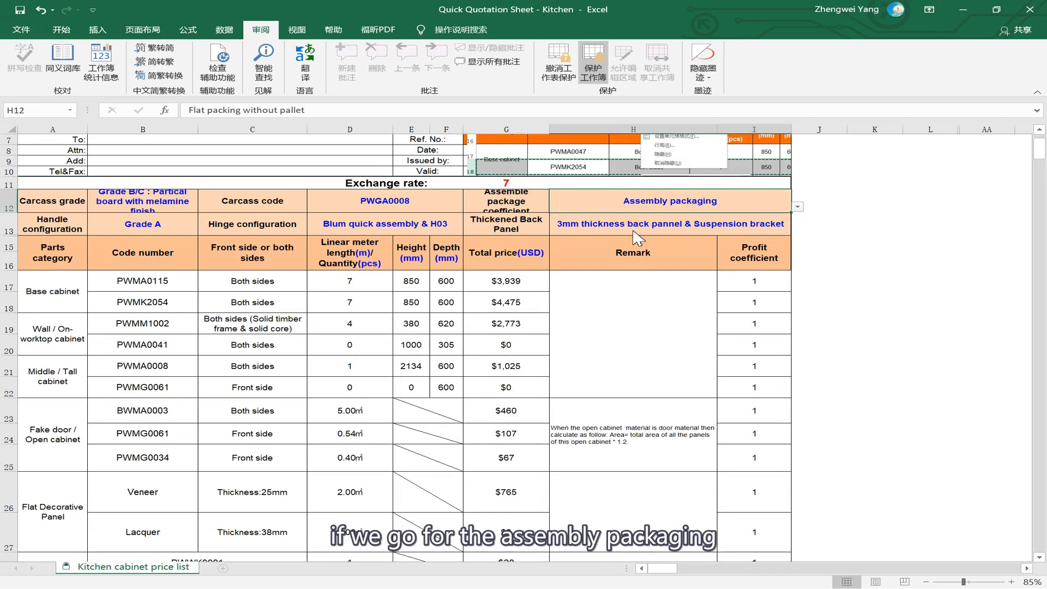
scroll(638, 240, "down", 8)
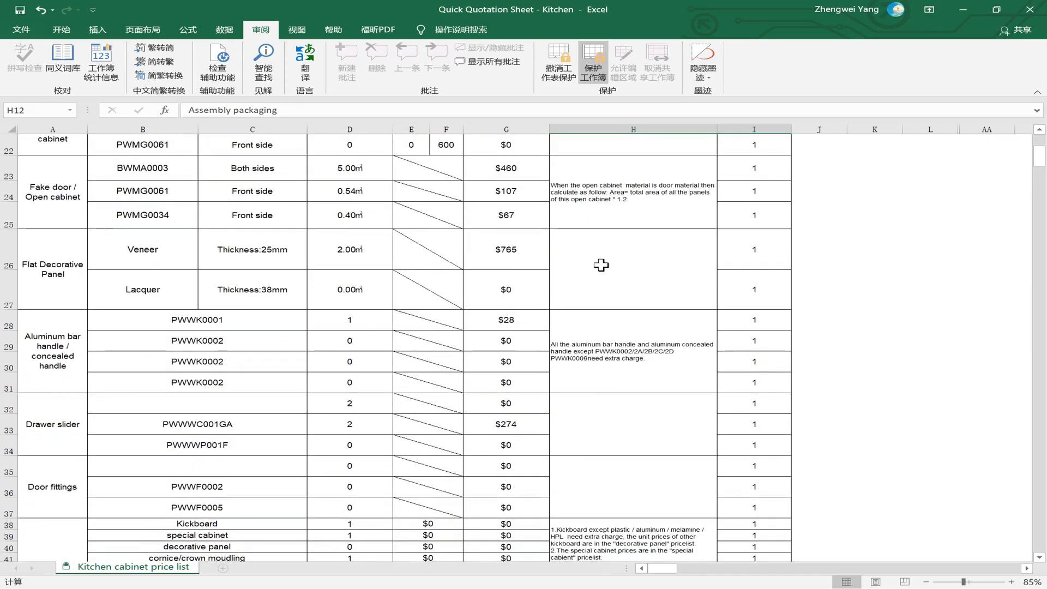
left_click(526, 473)
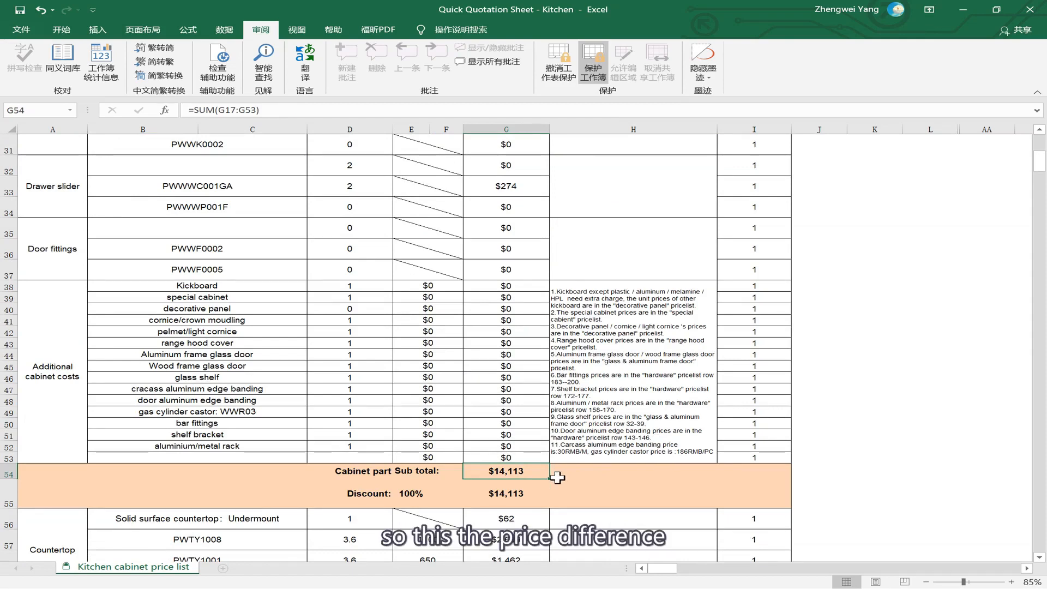
- Return the assemble package coefficient in row 12 to "Flat and pallet packing"
scroll(625, 447, "up", 9)
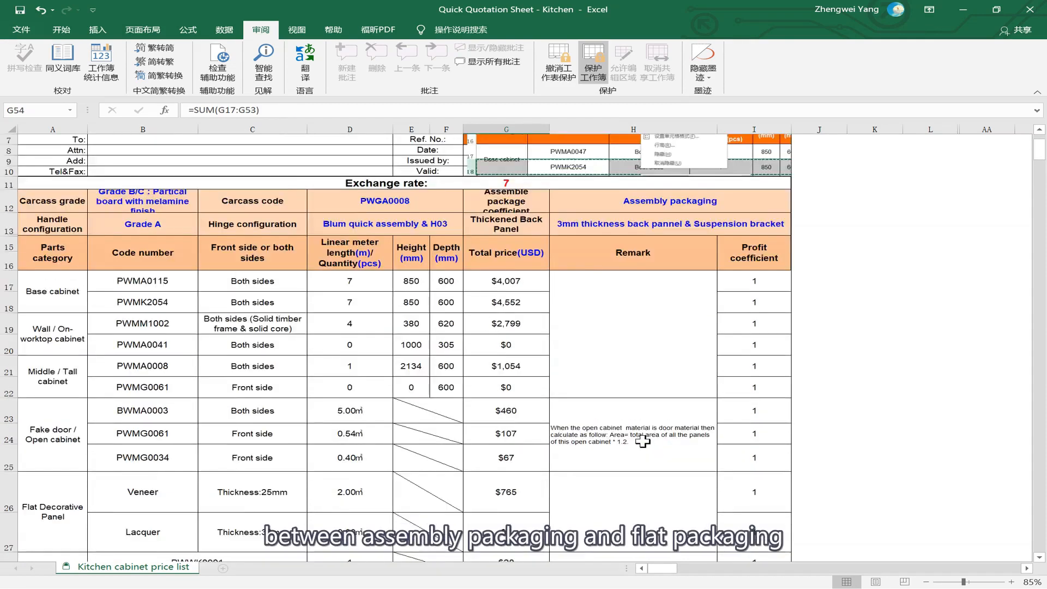
left_click(650, 260)
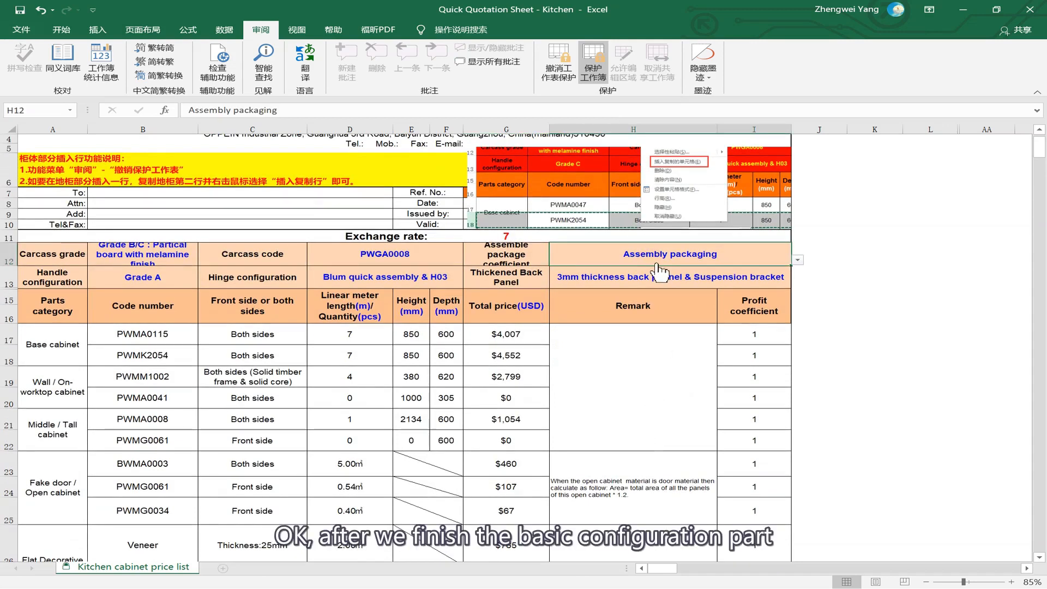
key("alt+Down")
left_click(661, 279)
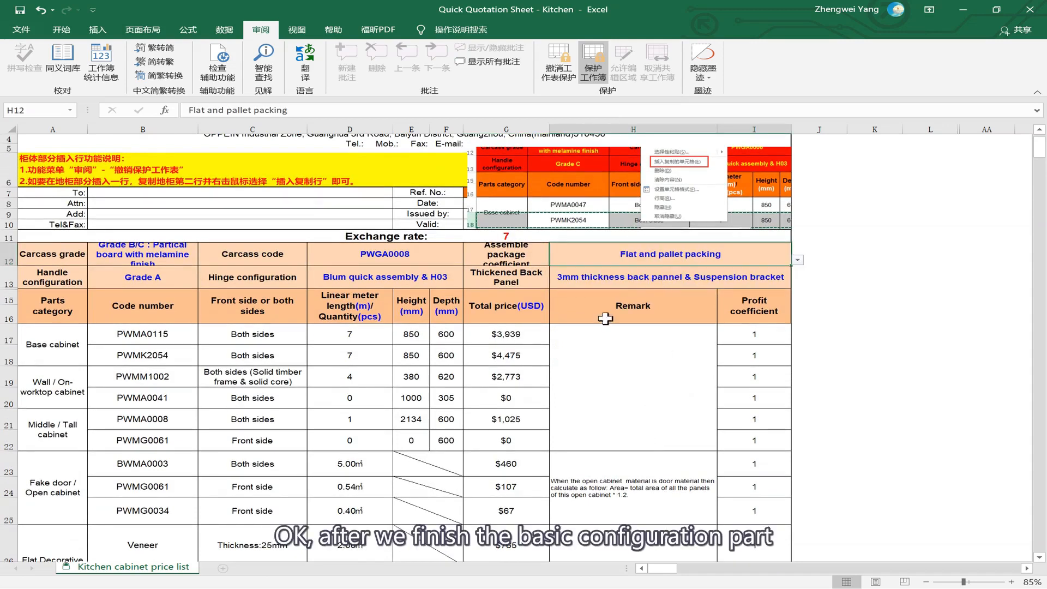
- Examine the total price and code number cells of the base and wall cabinet rows
left_click(523, 357)
left_click(522, 335)
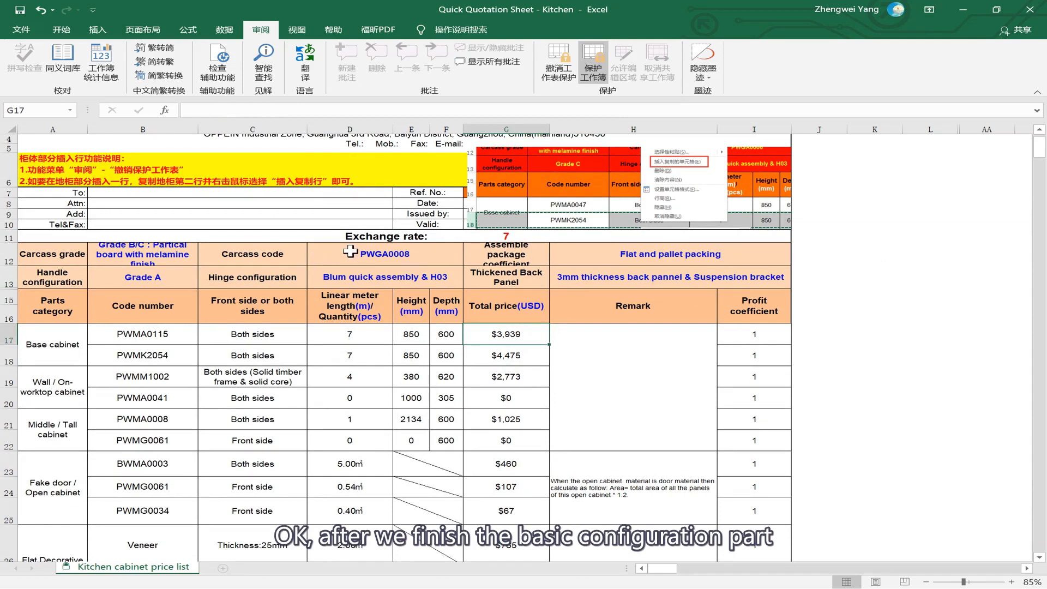
left_click(131, 347)
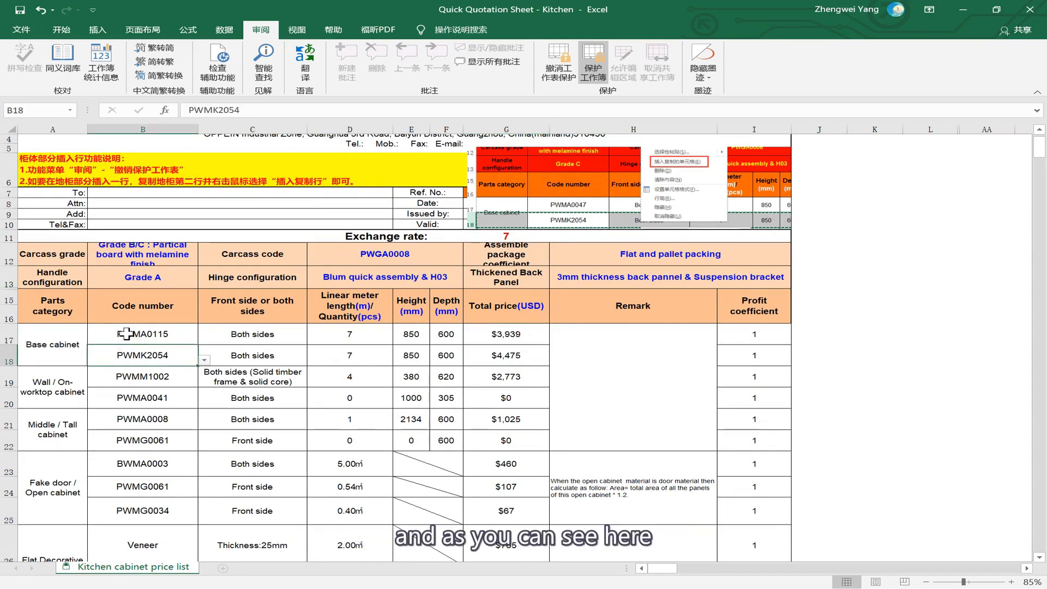
left_click(126, 334)
left_click(147, 380)
left_click(177, 339)
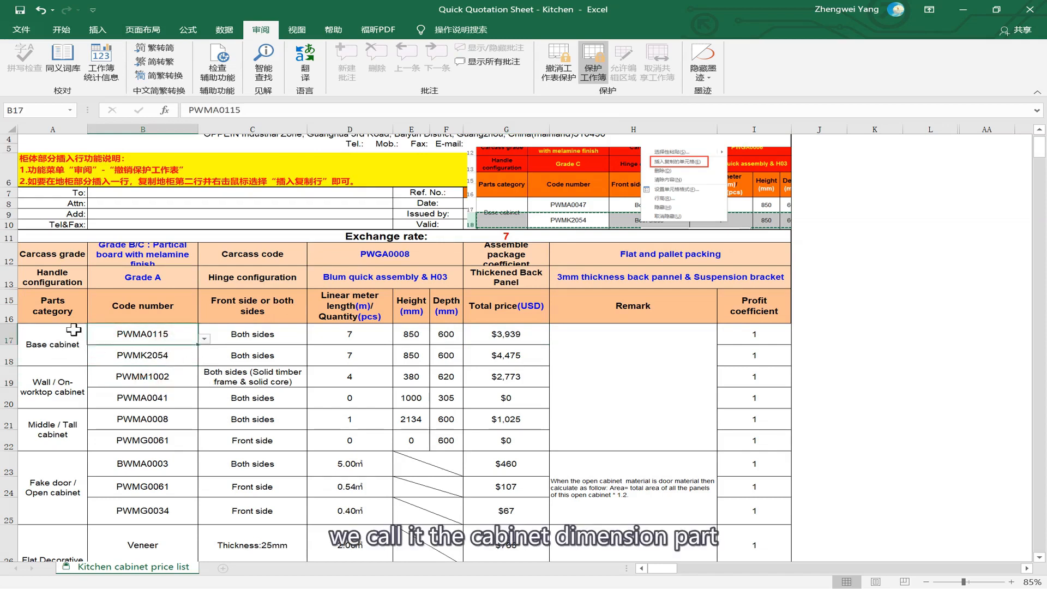
- Examine the cabinet dimension part in rows 17 to 22, including the linear meter length and total price cells
left_click_drag(64, 348, 745, 414)
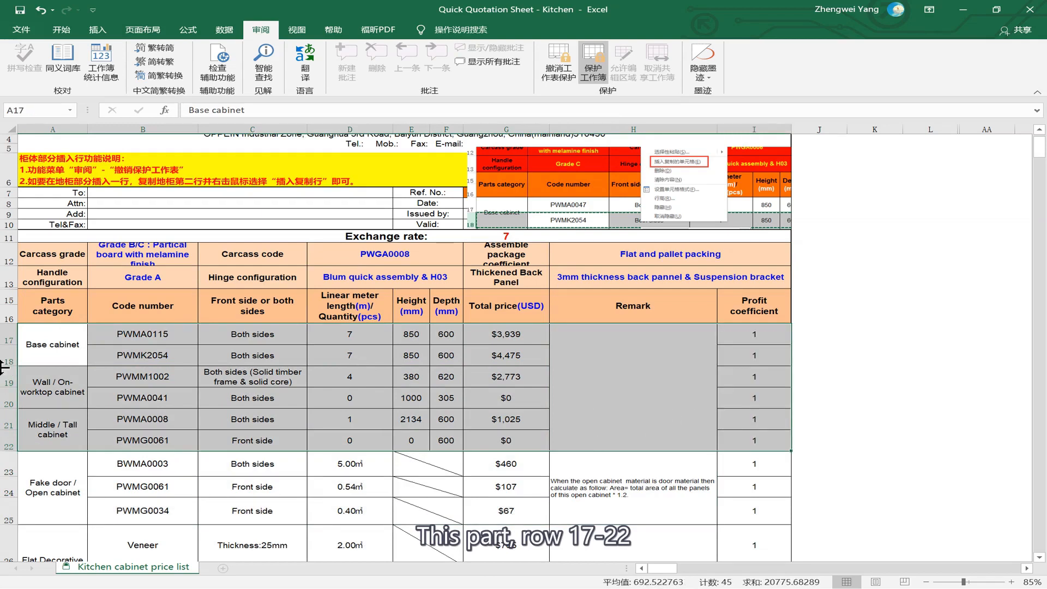
left_click_drag(7, 334, 10, 443)
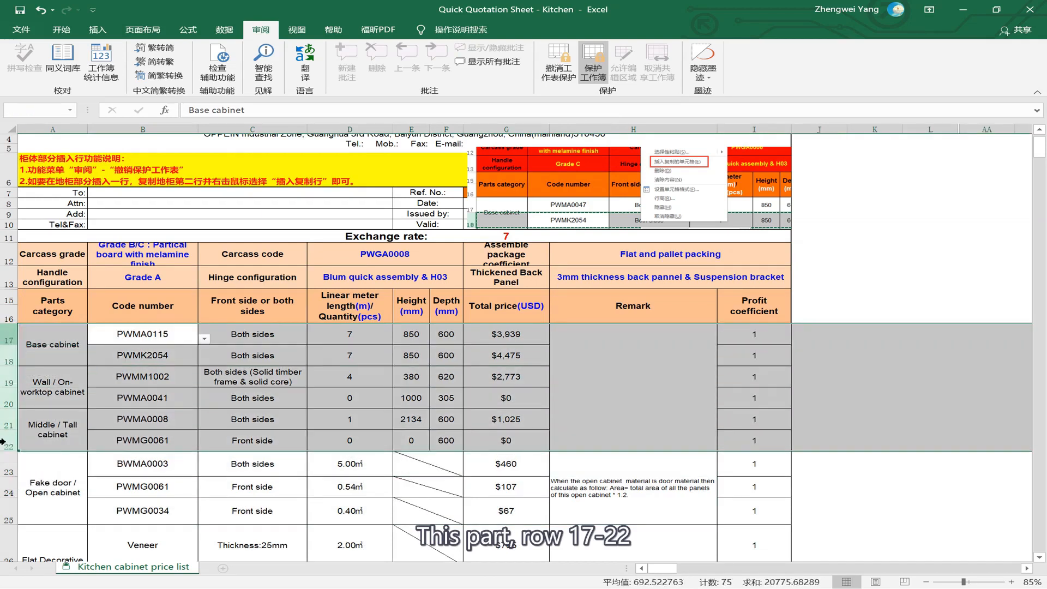
left_click(234, 412)
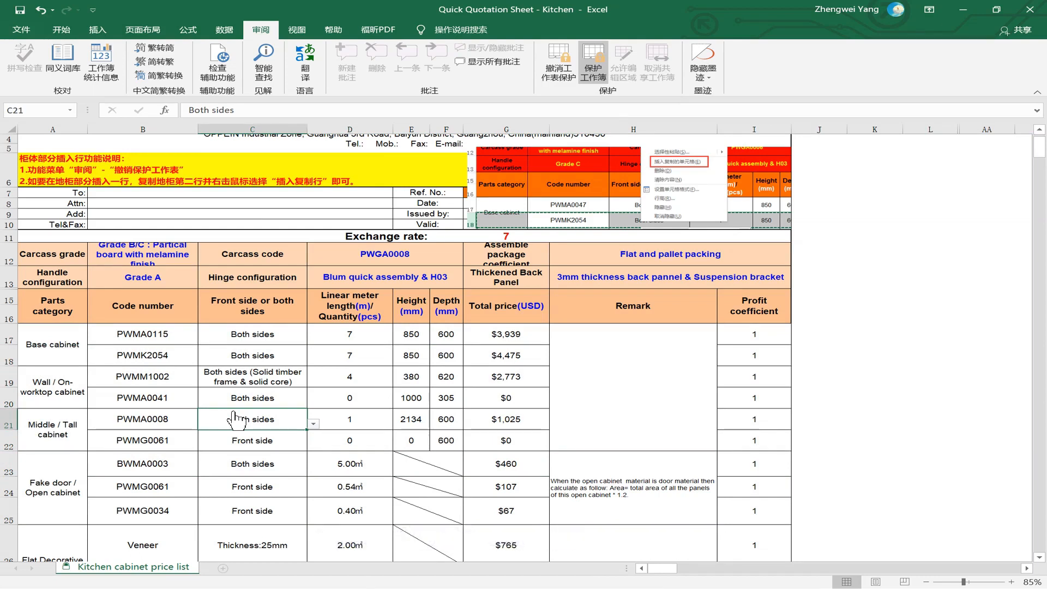
left_click(540, 335)
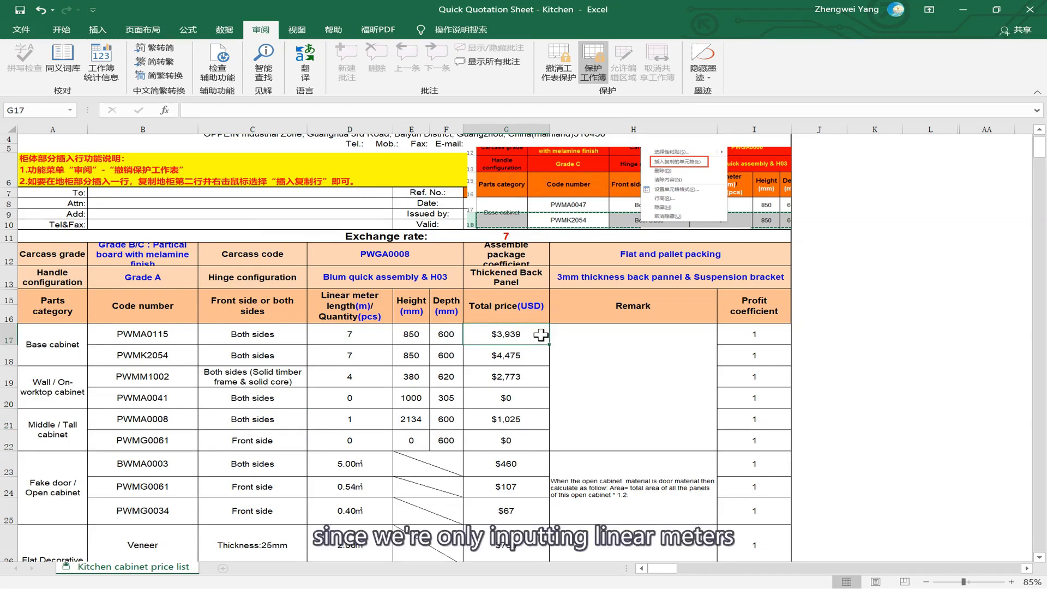
left_click(342, 330)
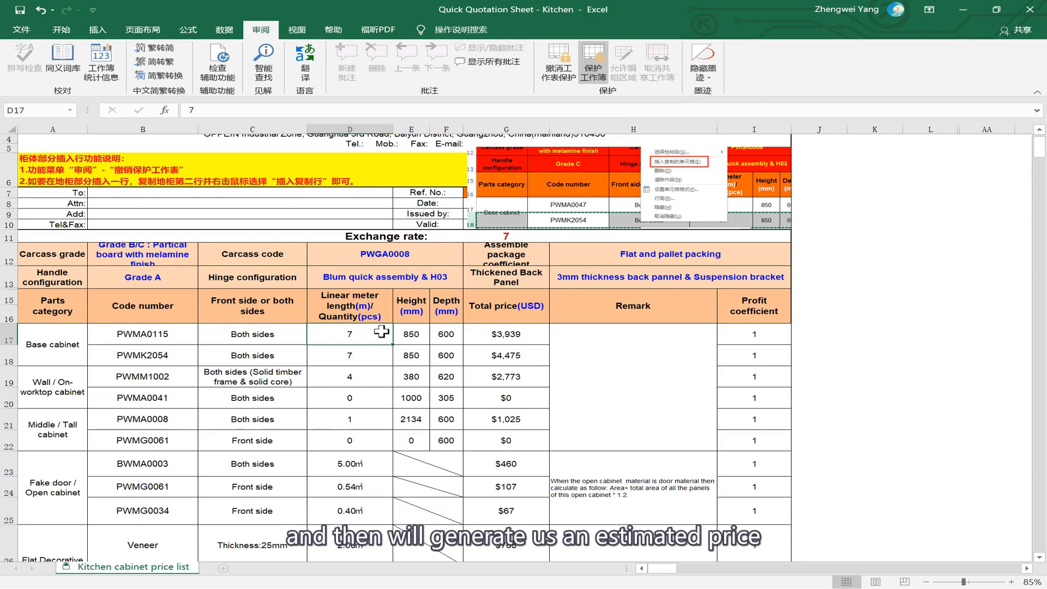
left_click(507, 343)
left_click(514, 367)
left_click(376, 345)
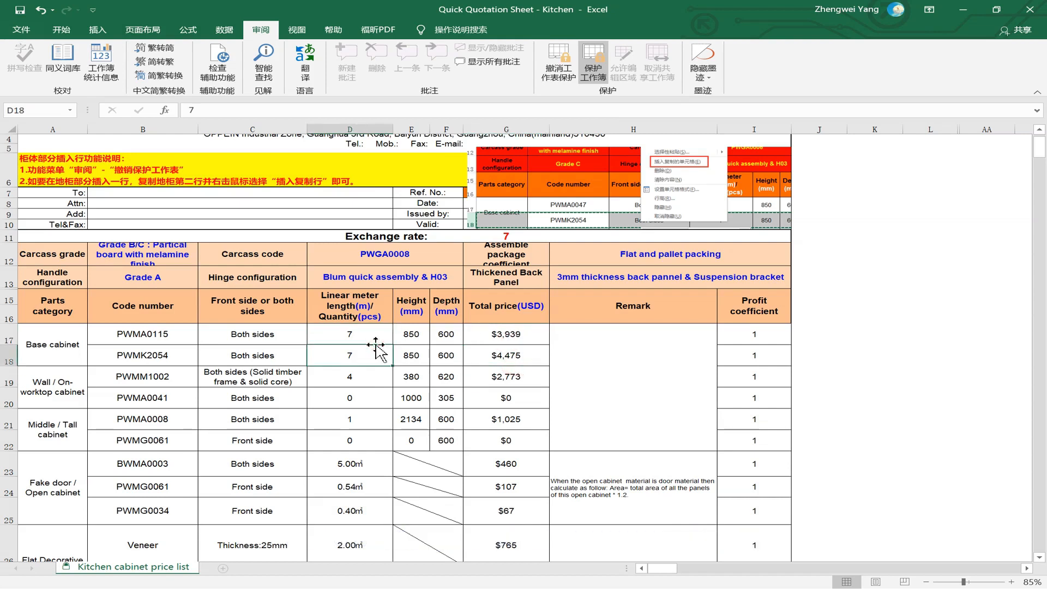
- Set the base cabinet linear meter length to 3.6 in row 17 and to 0 in row 18
left_click(372, 326)
left_click(379, 335)
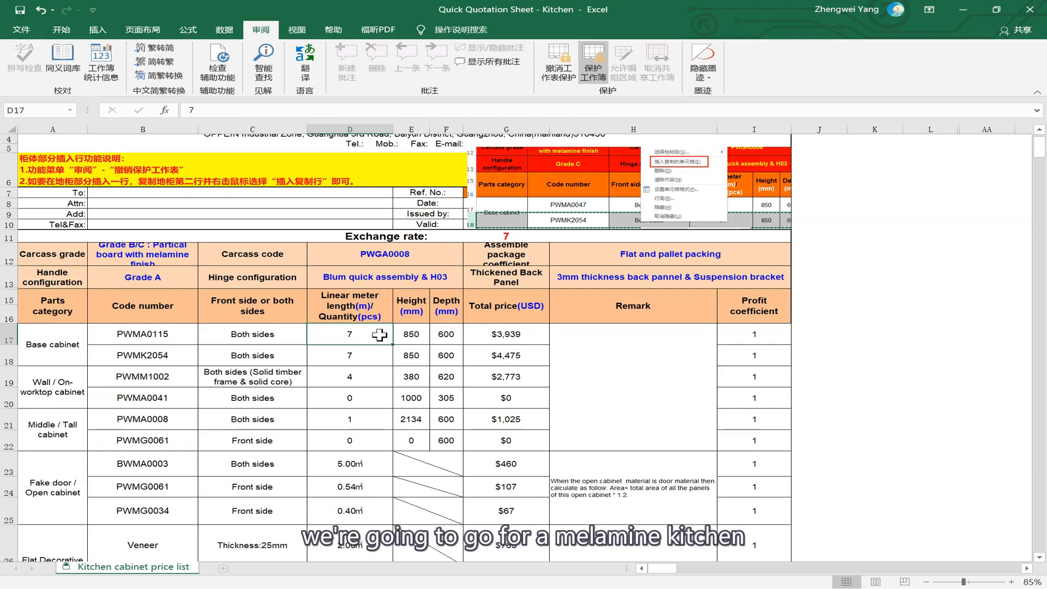
type("3.6")
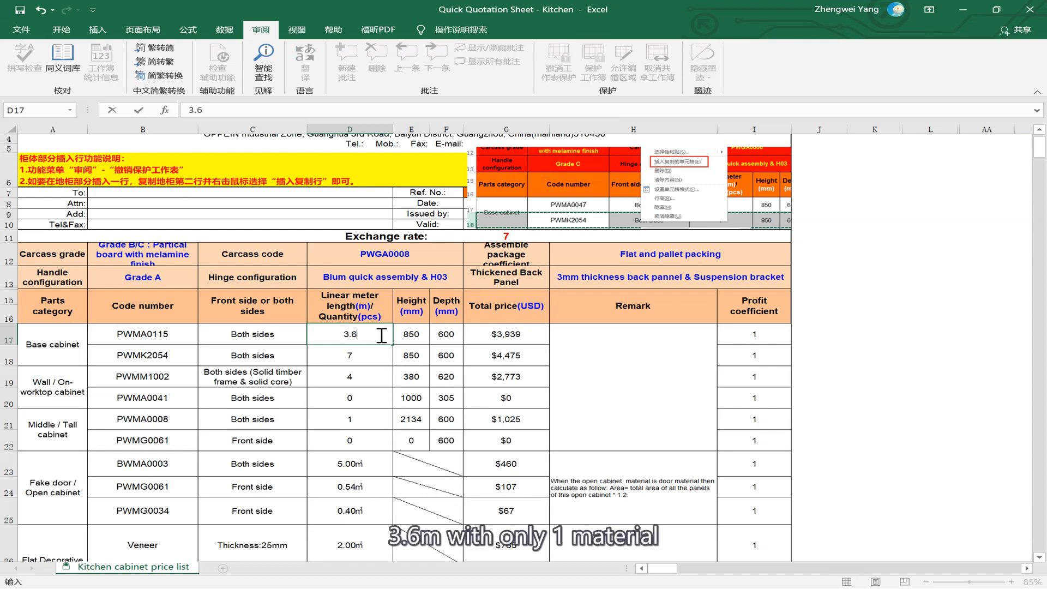
key("Return")
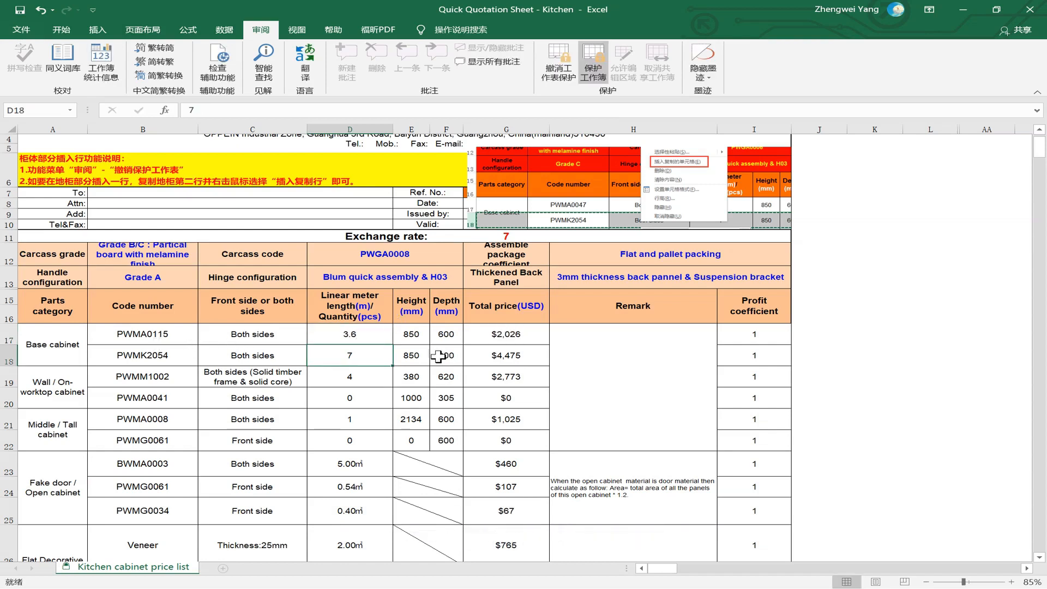
type("0")
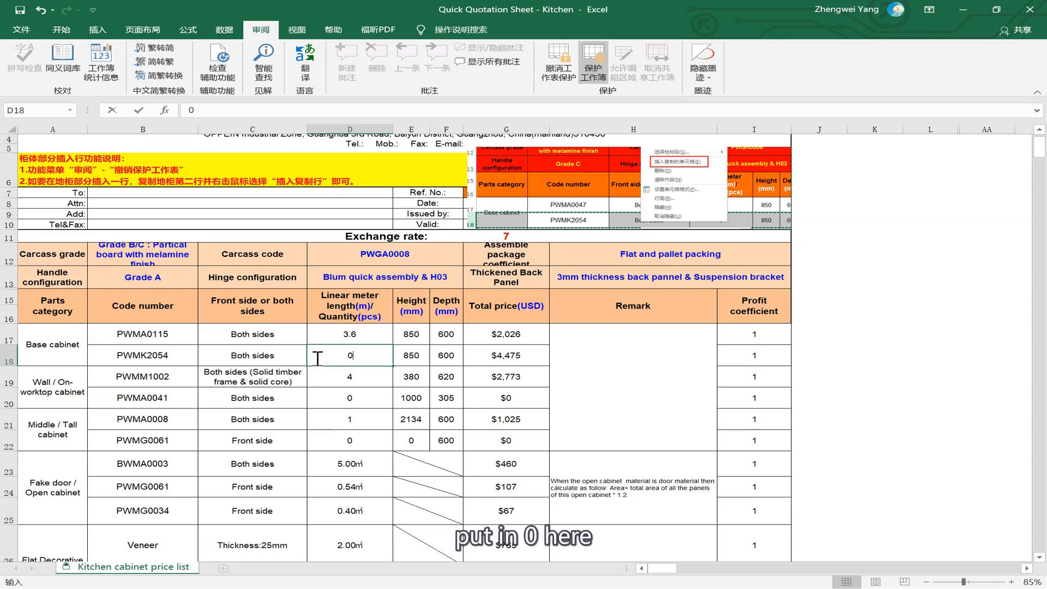
key("Return")
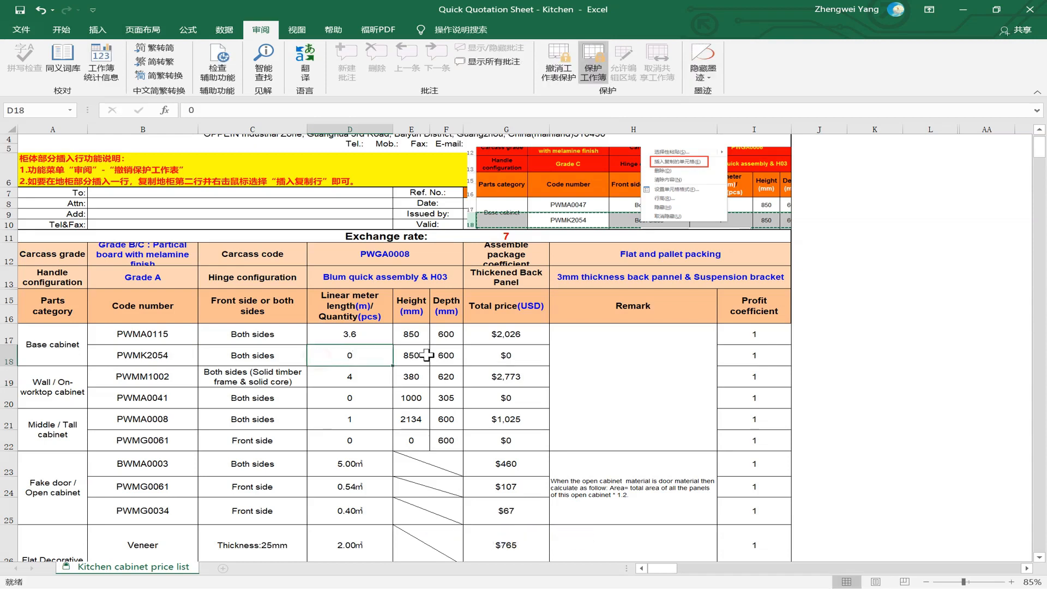
- Set the row 17 base cabinet's height to 720 mm and its depth to 560 mm
left_click(410, 316)
left_click(406, 333)
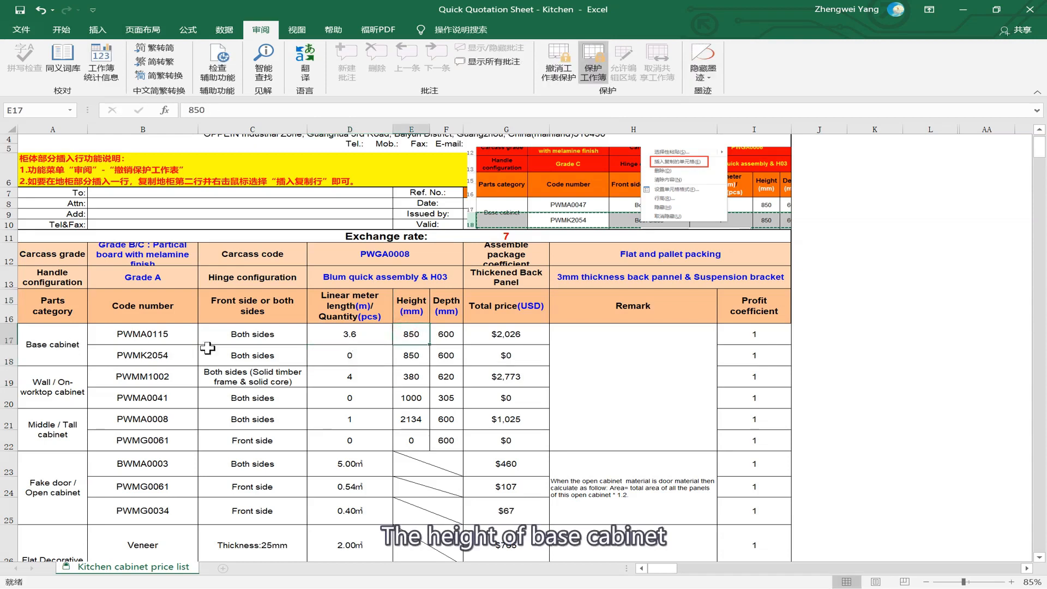
type("720")
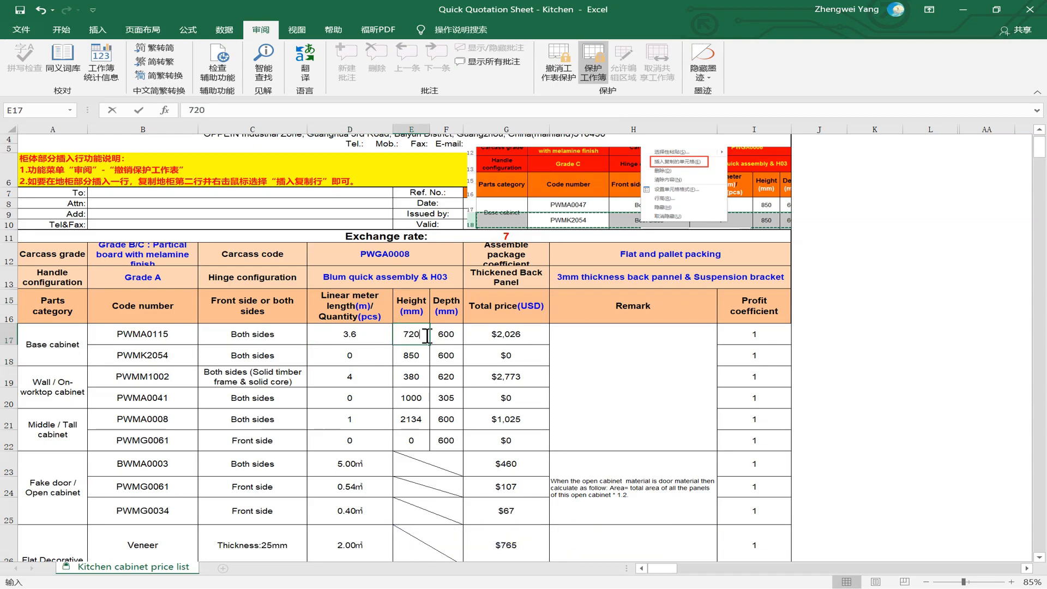
key("Return")
left_click(446, 331)
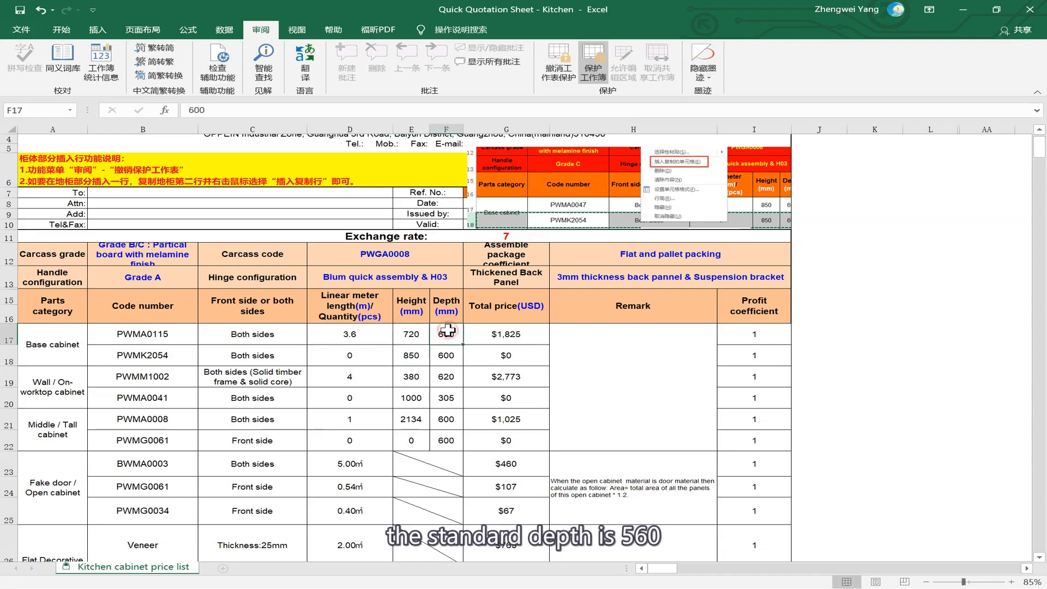
type("560")
key("Return")
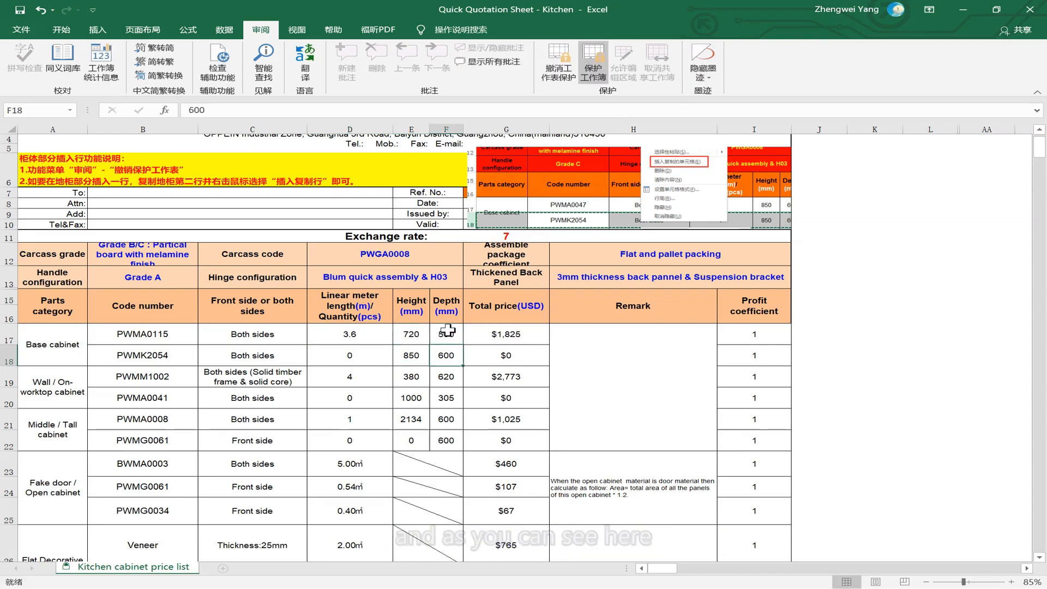
- Review the row 17 base cabinet's code number, length, height and depth against its total price
left_click(507, 334)
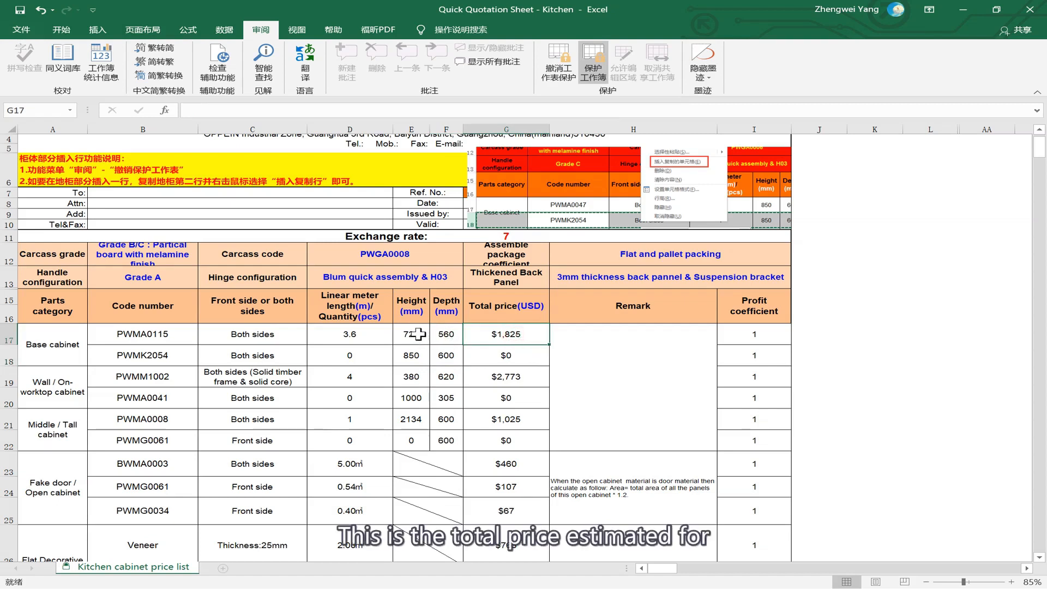
left_click_drag(327, 332, 492, 339)
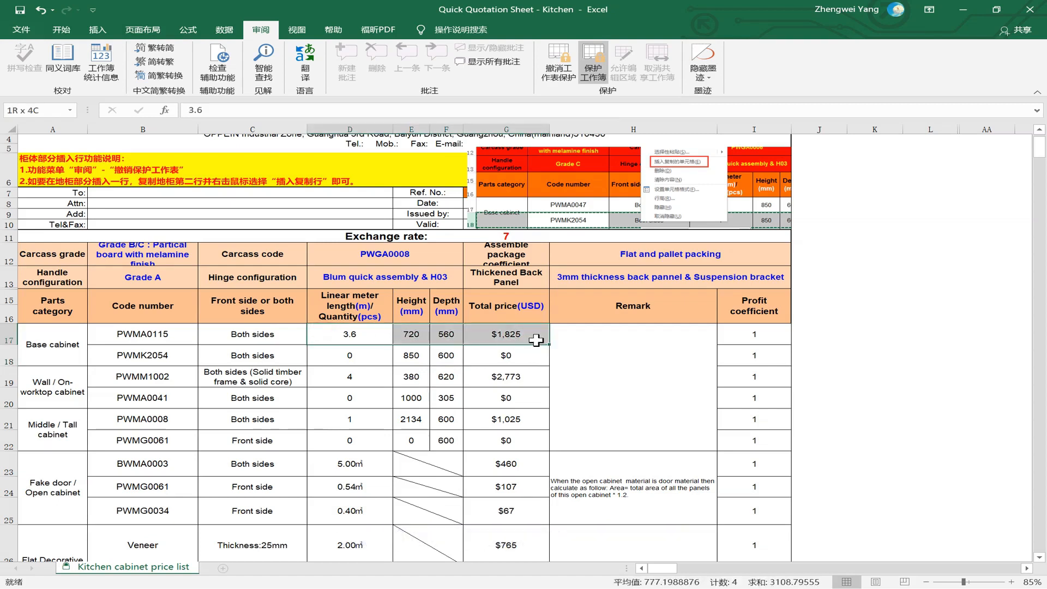
left_click(337, 339)
left_click(154, 335)
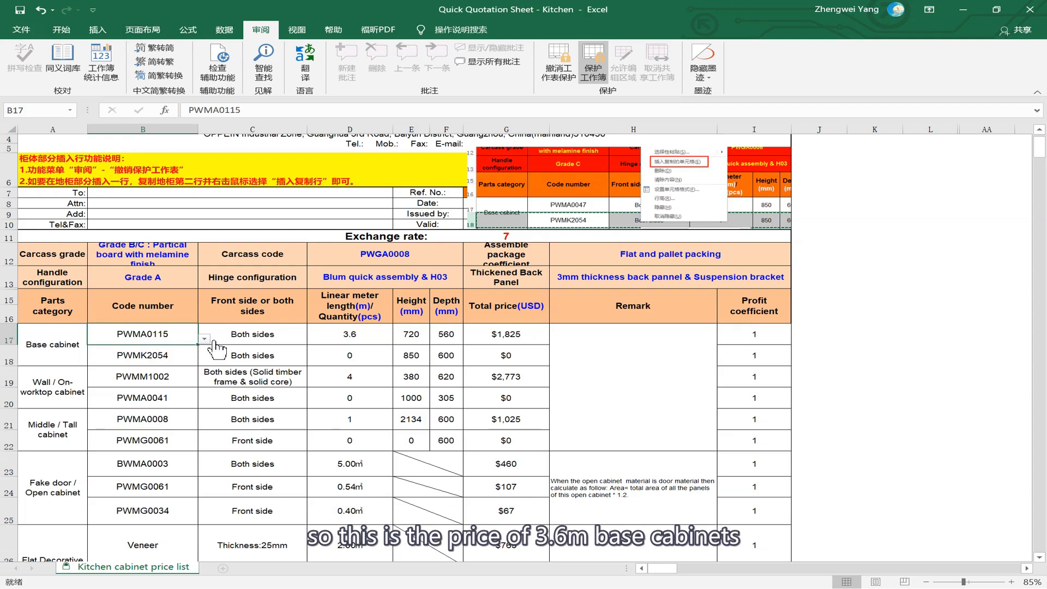
left_click(56, 335)
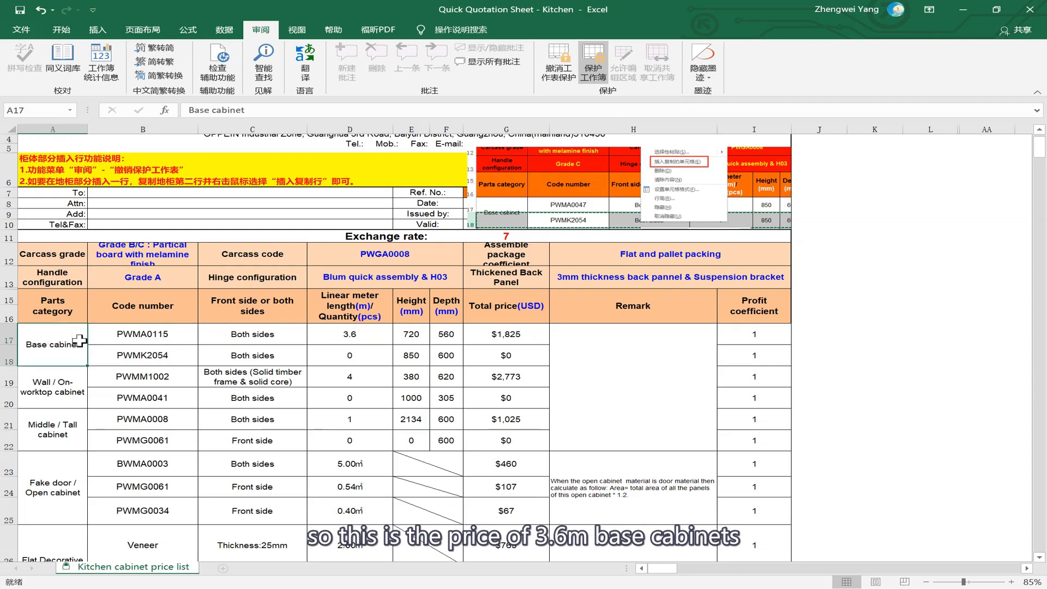
left_click(116, 335)
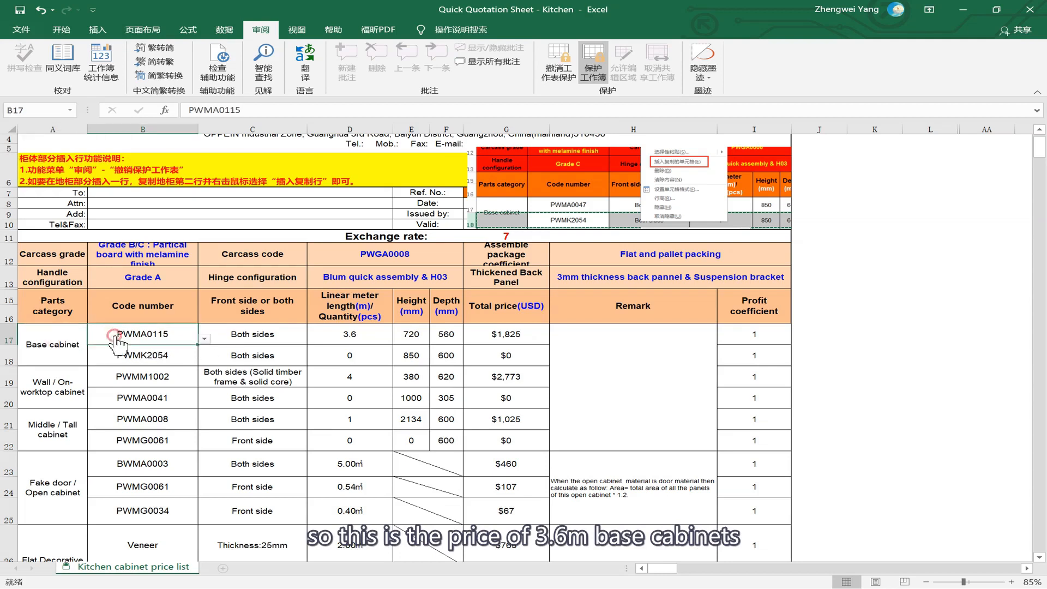
left_click(335, 327)
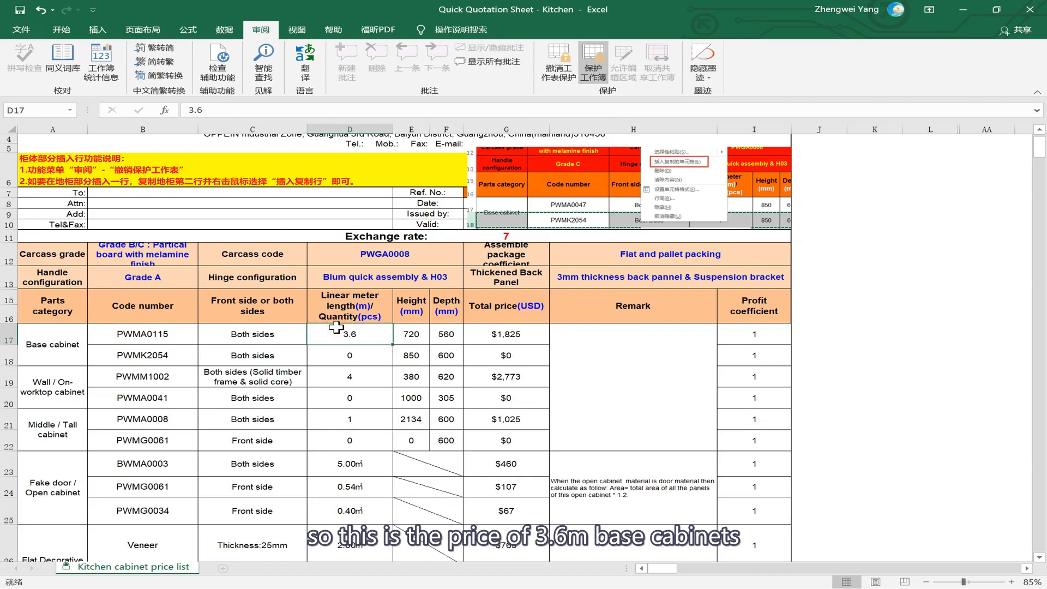
left_click(421, 337)
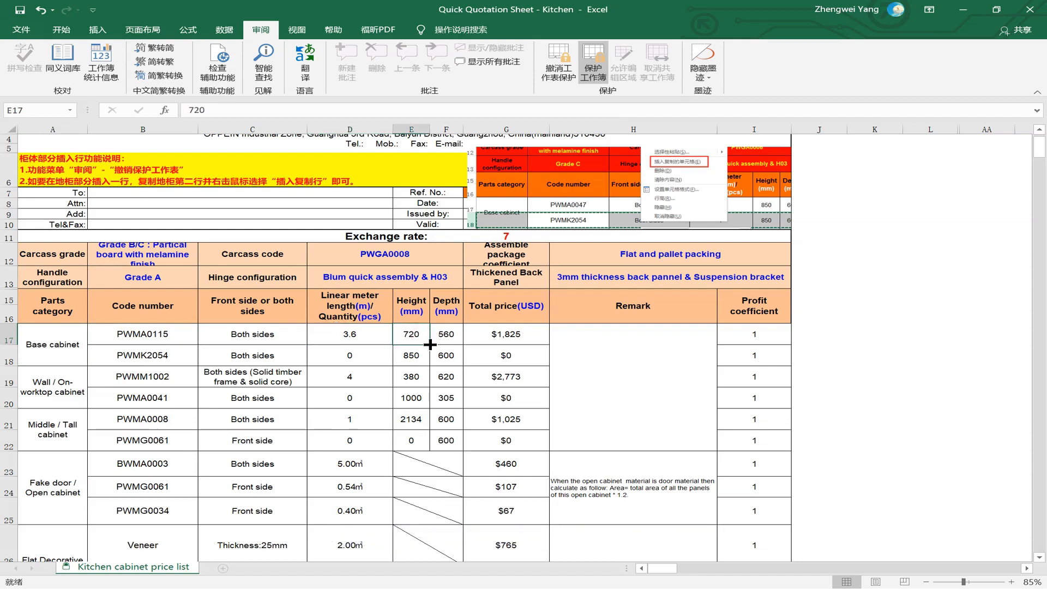
left_click(443, 339)
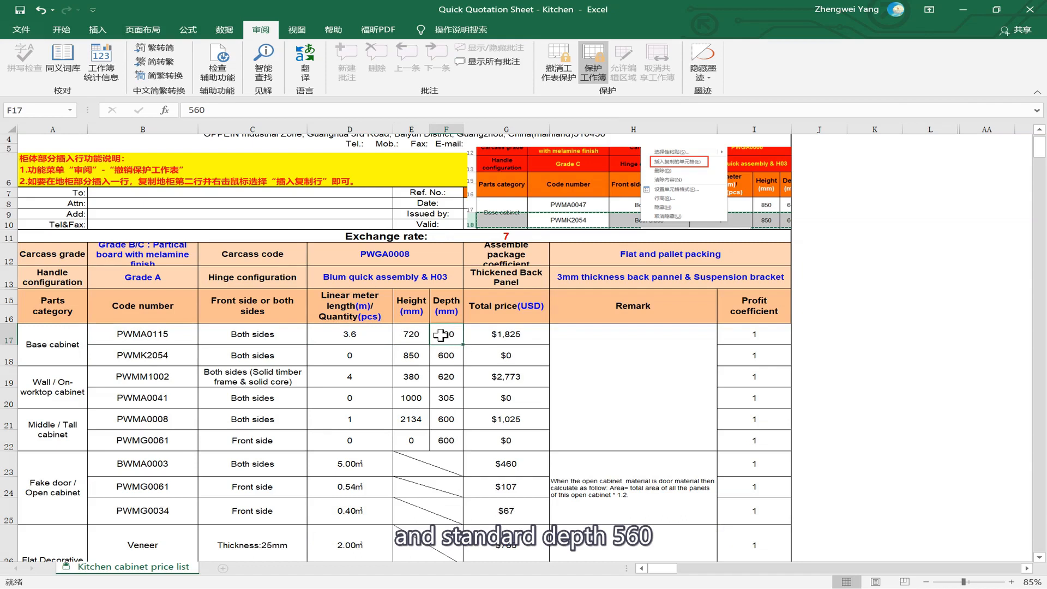
left_click(517, 334)
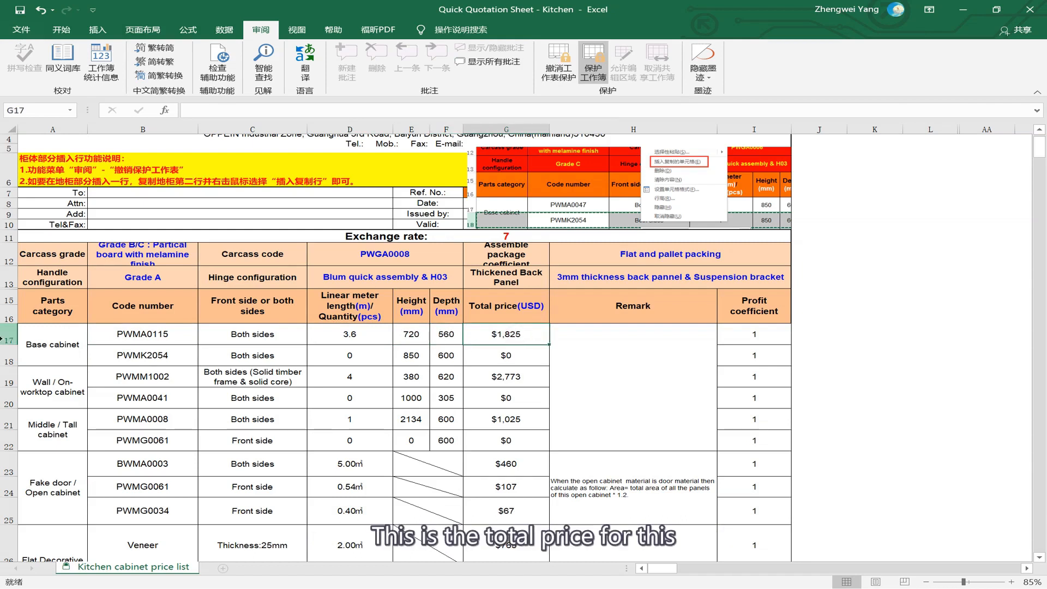
left_click(55, 348)
- Change the row 17 base cabinet's code number to the lacquer code PWMK2002
left_click(173, 340)
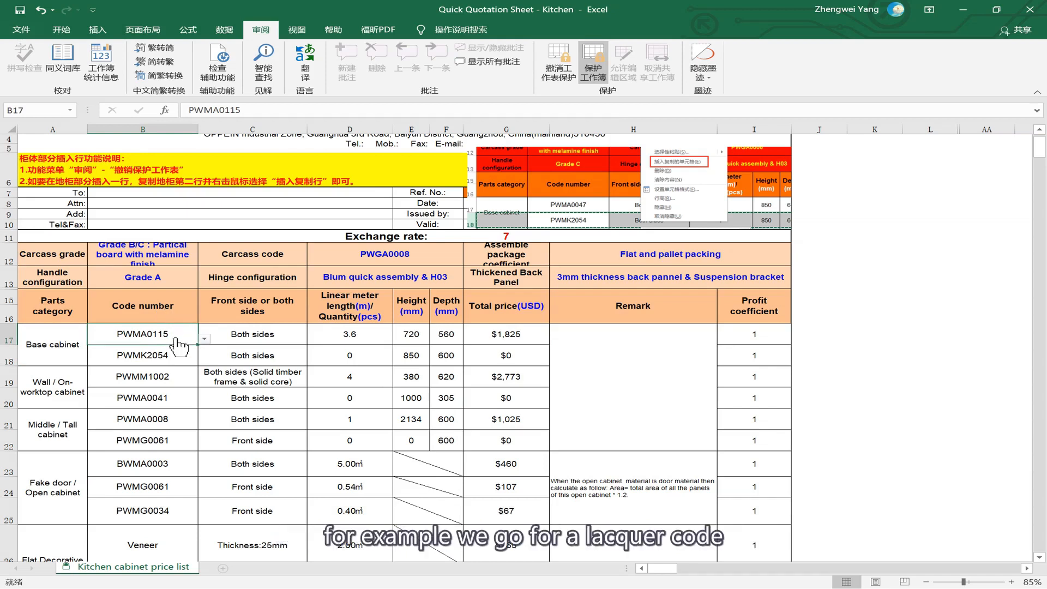
left_click(175, 339)
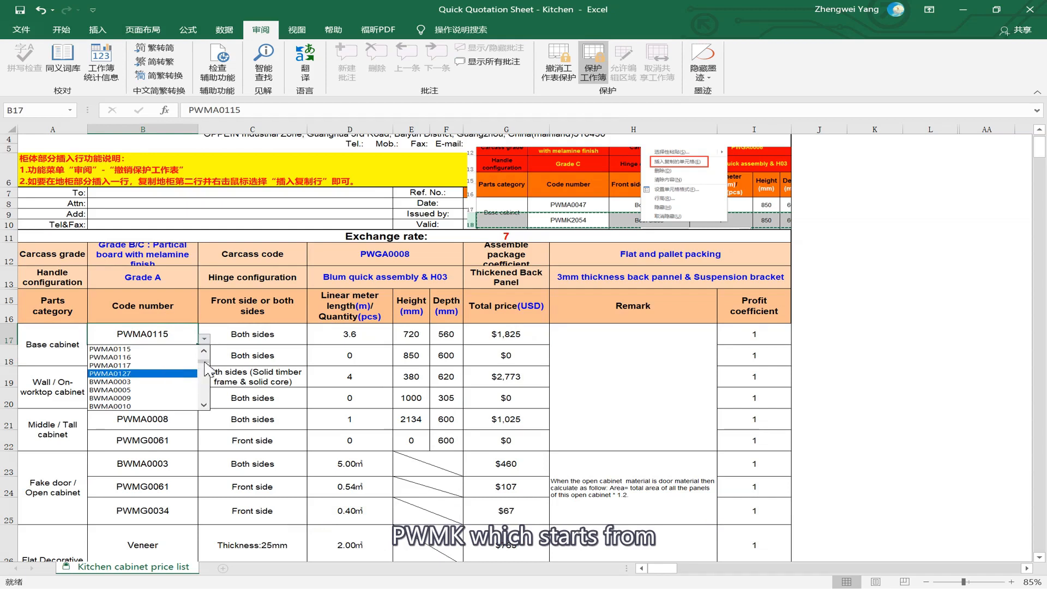
left_click_drag(205, 364, 202, 387)
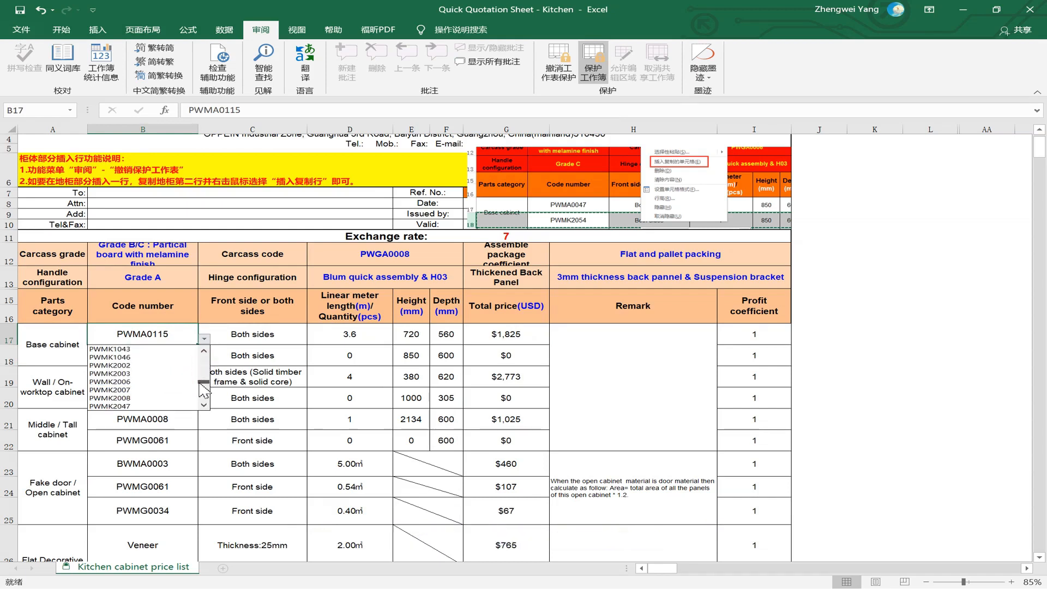
left_click(109, 366)
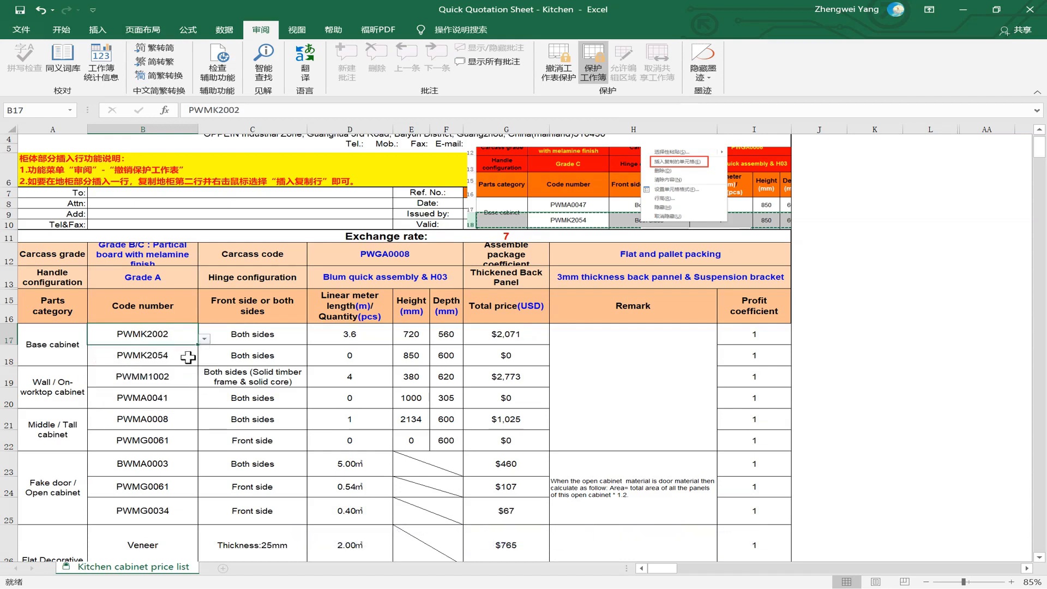
- Set the row 17 base cabinet's lacquer finish to "Front side" and check its total price
left_click(254, 339)
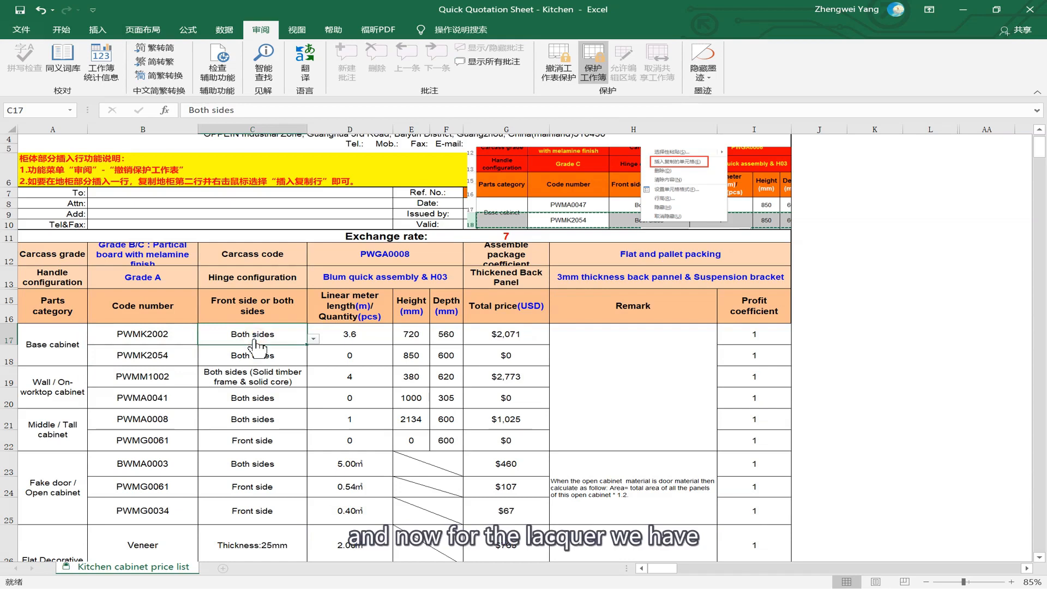
key("alt+Down")
left_click(254, 339)
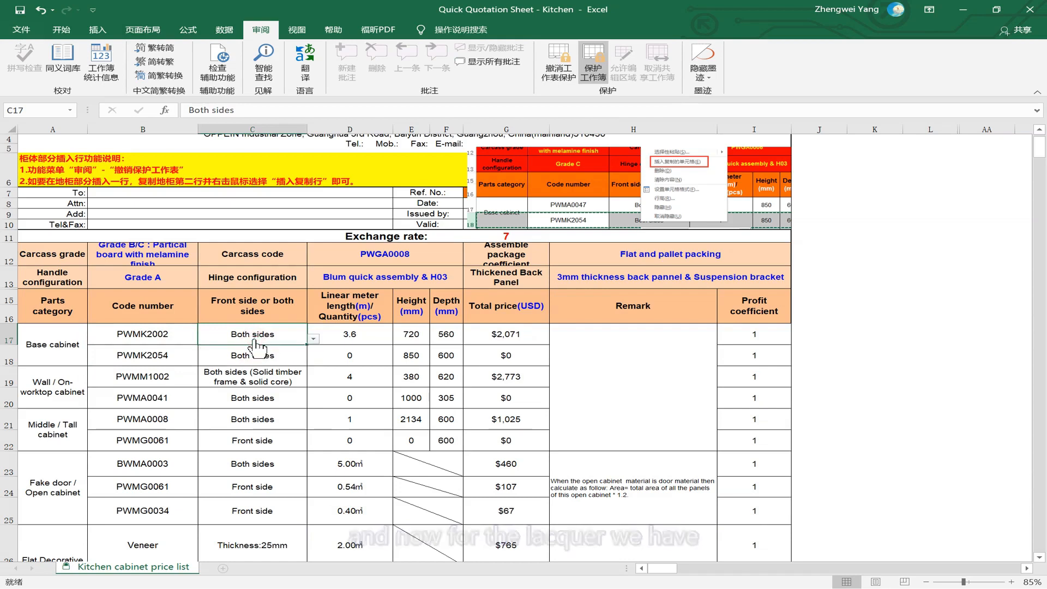
key("alt+Down")
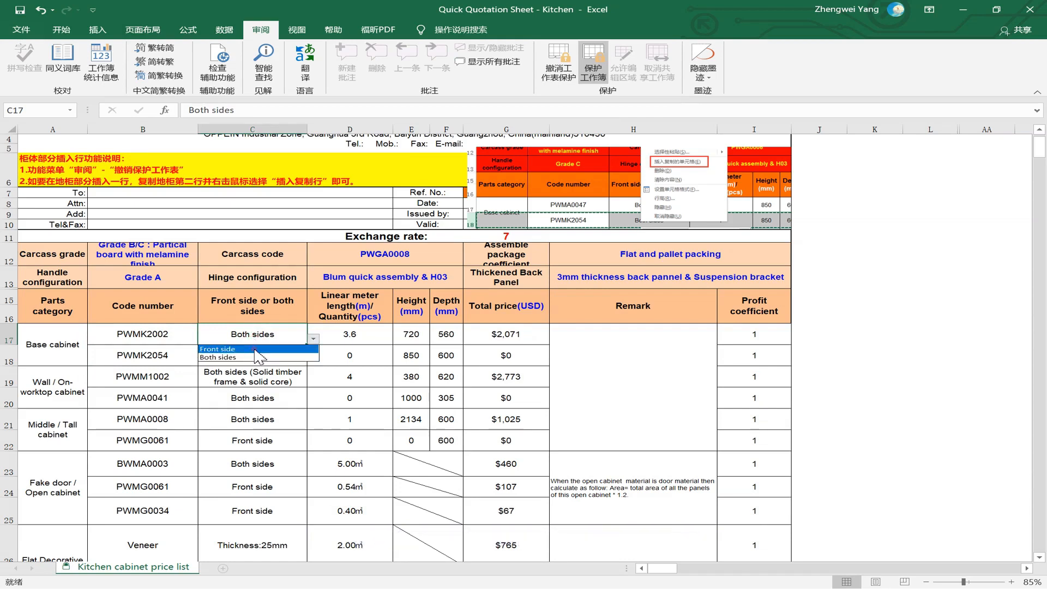
left_click(256, 349)
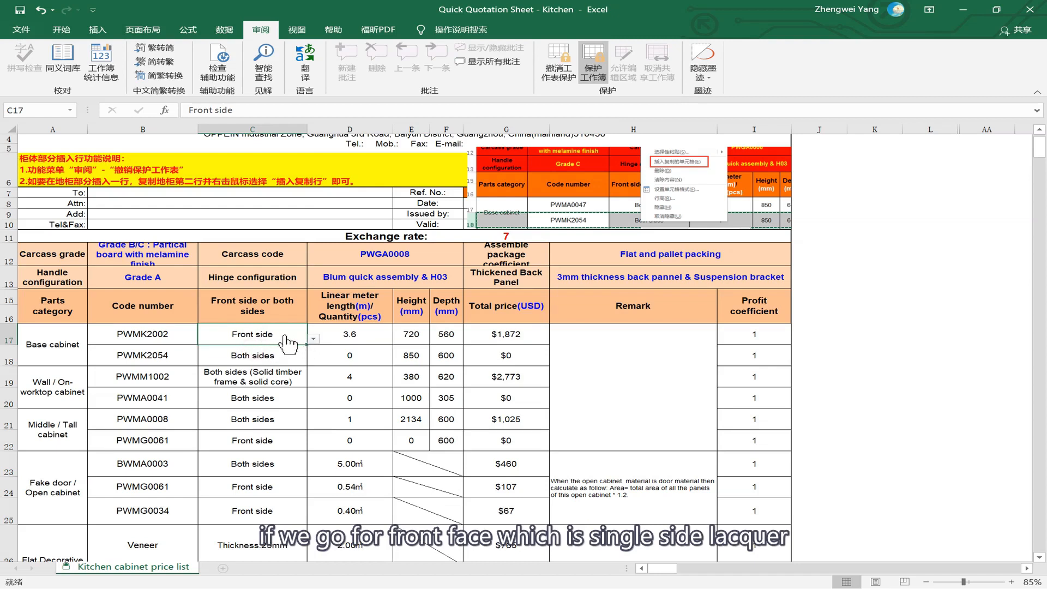
left_click(367, 334)
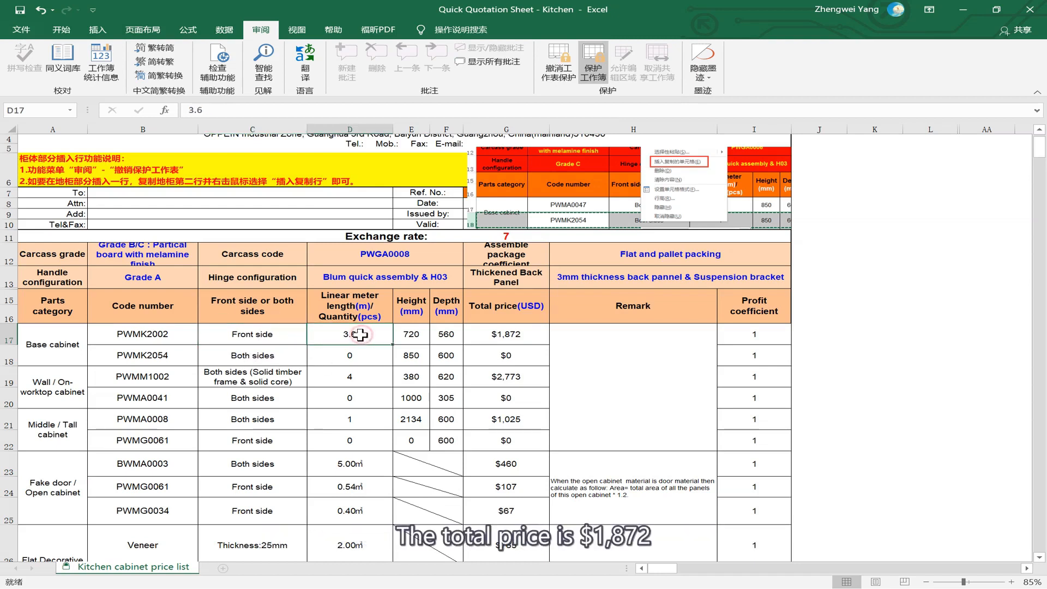
left_click(513, 339)
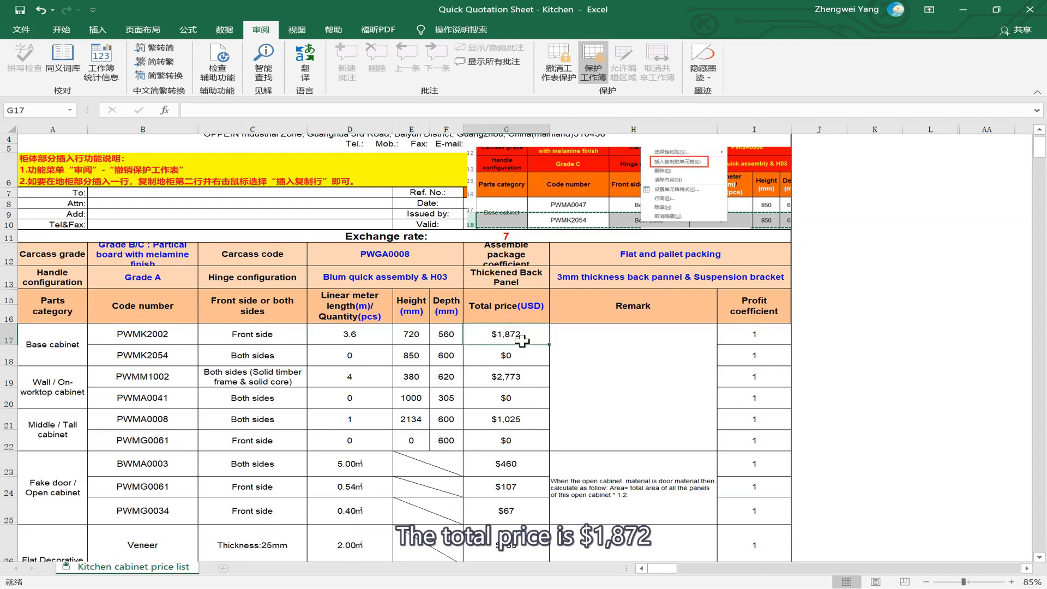
- Set the row 17 base cabinet's finished sides to "Both sides" and check its total price
left_click(247, 338)
key("alt+Down")
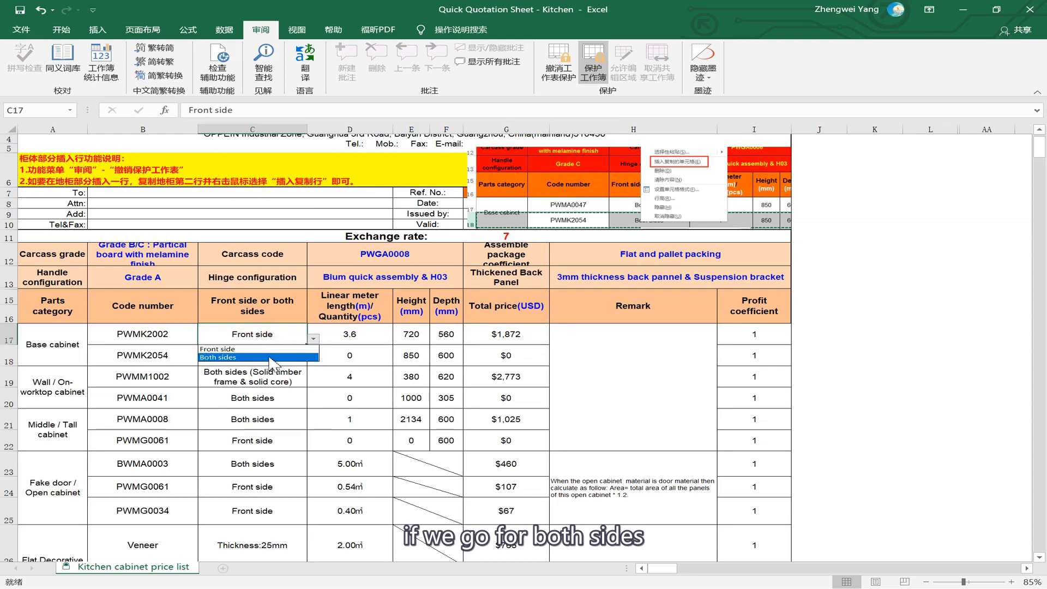
left_click(272, 358)
left_click(508, 334)
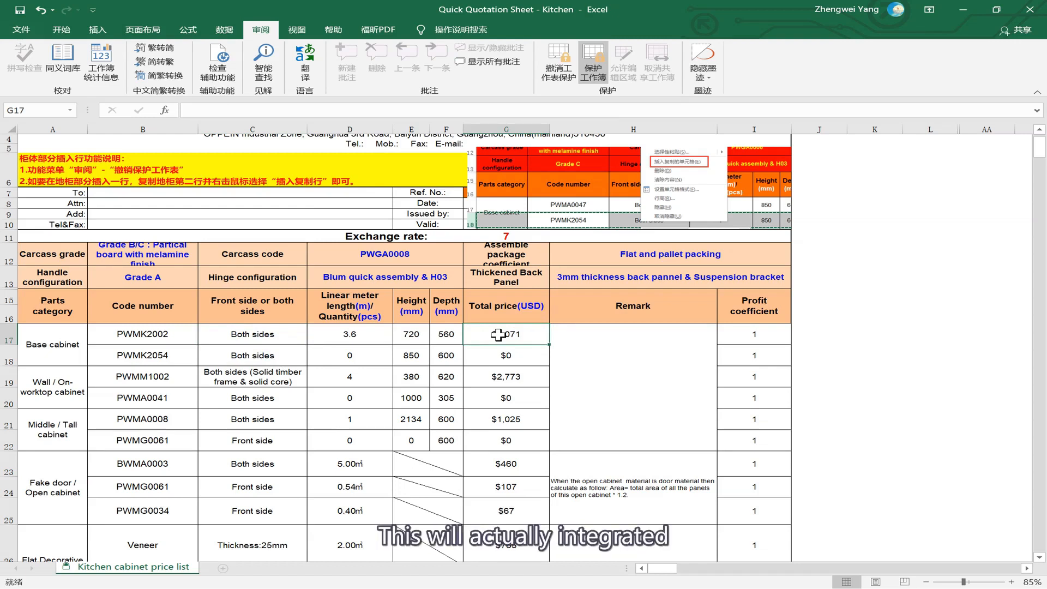
- Review what the base cabinet price covers, checking the category, code number, linear meter length and total price in row 17
left_click_drag(37, 342, 489, 337)
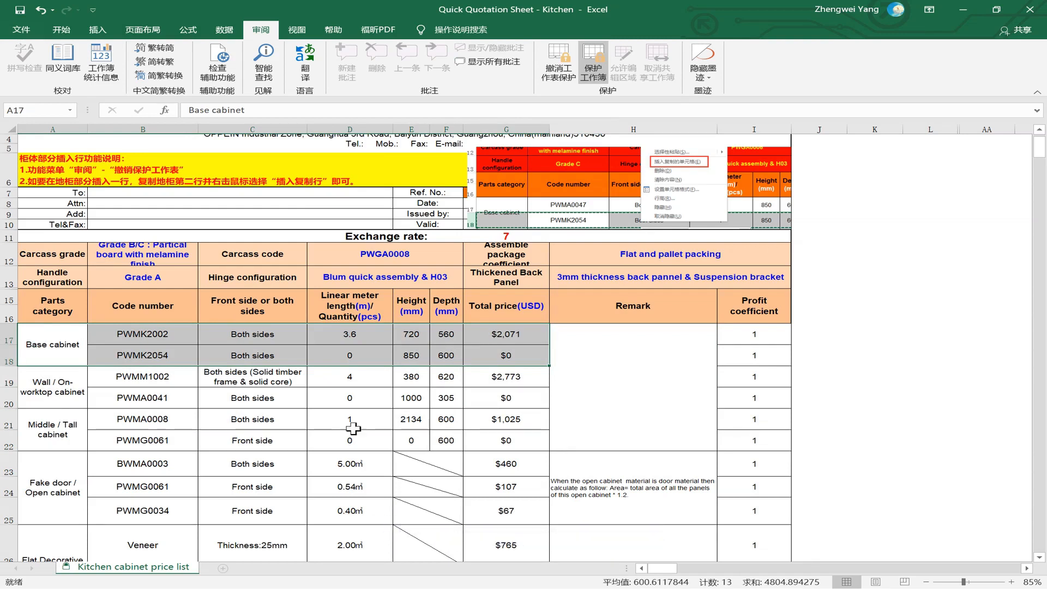
left_click(361, 327)
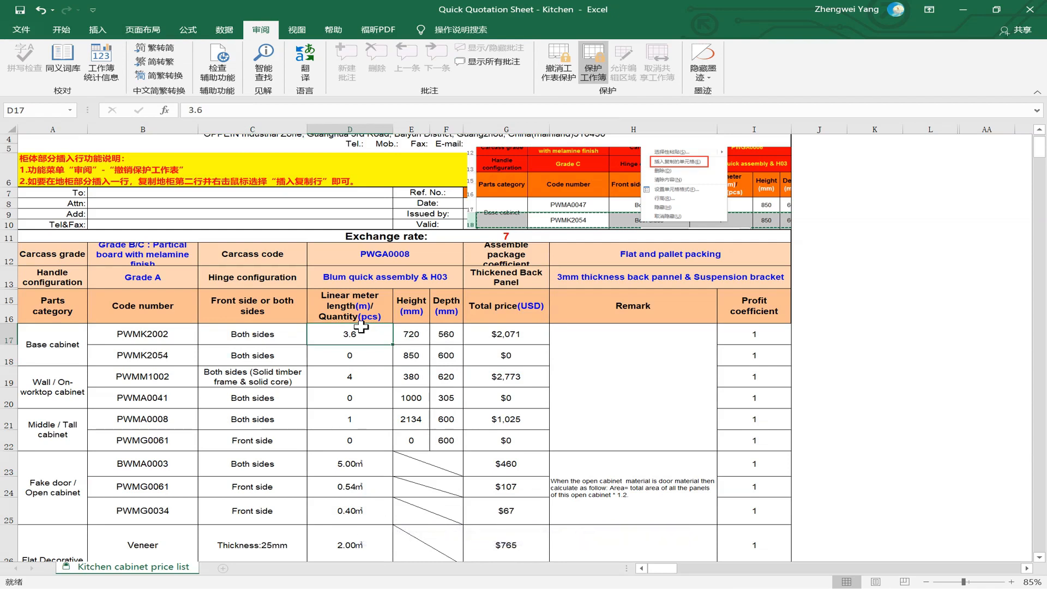
left_click(98, 331)
left_click(68, 337)
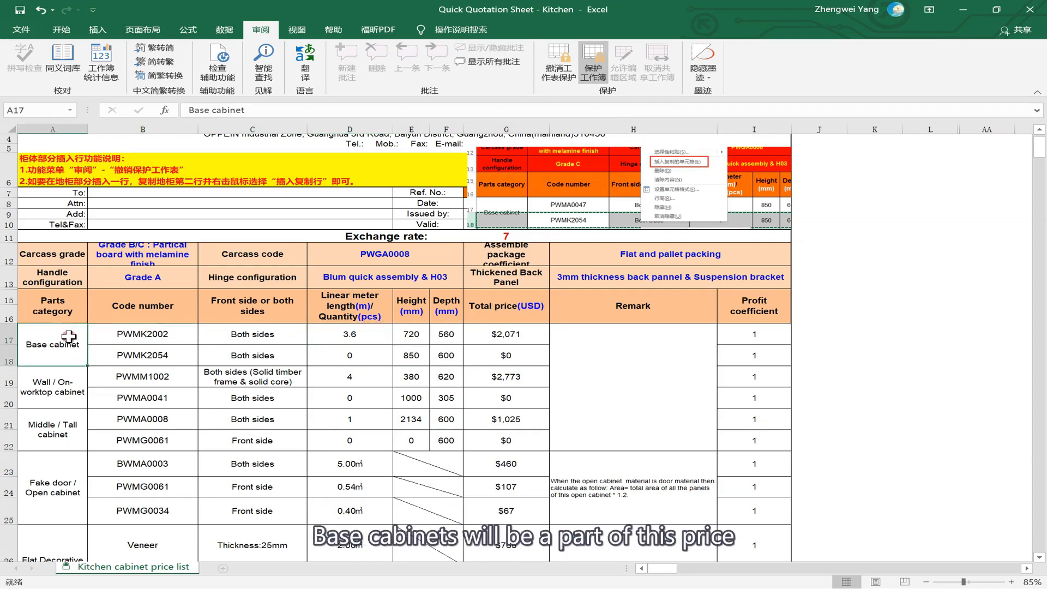
left_click(131, 330)
left_click(58, 353)
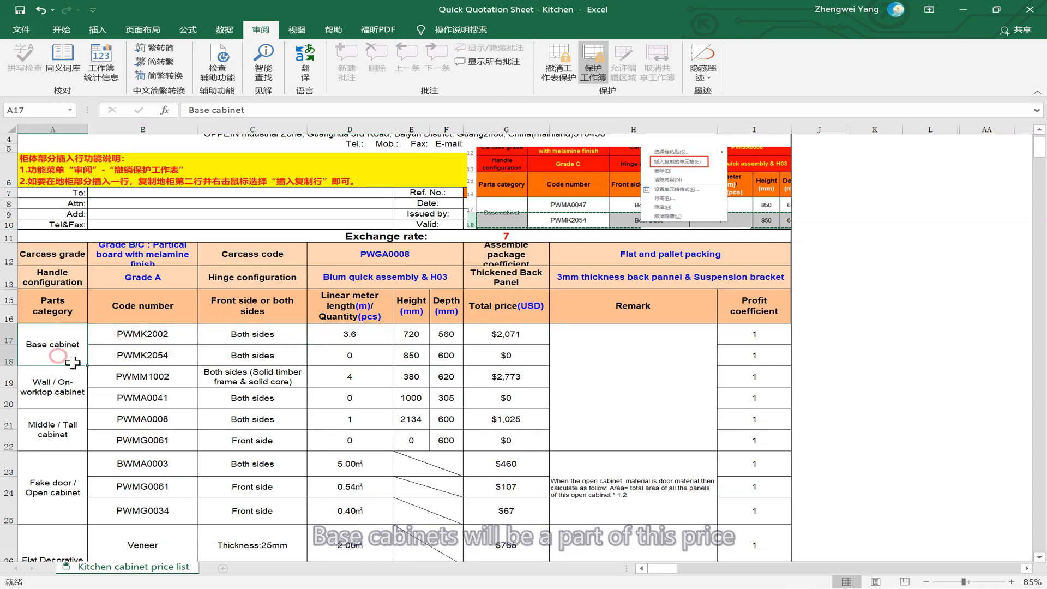
left_click(534, 329)
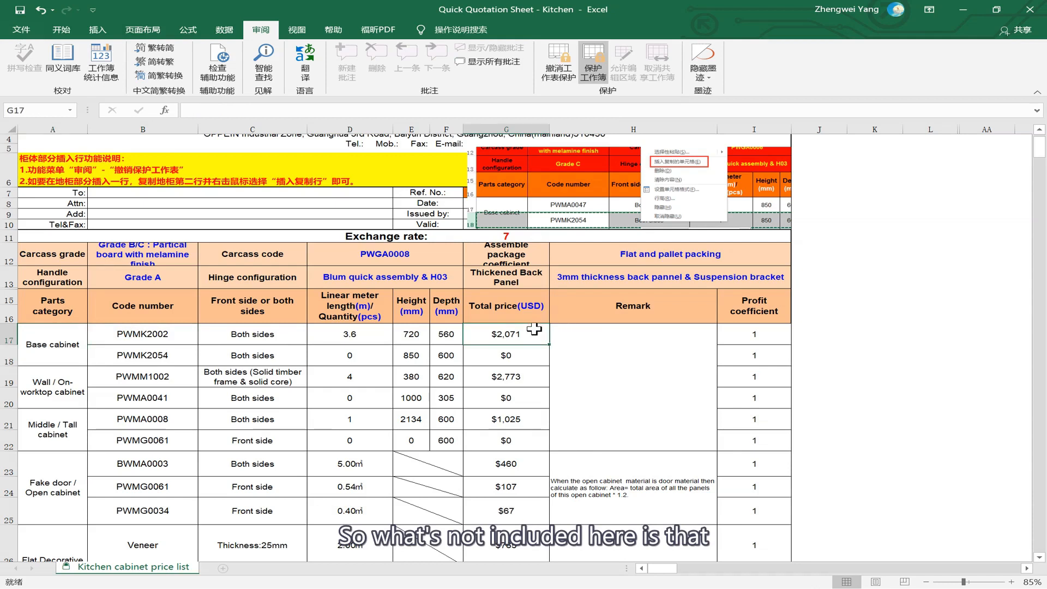
left_click(148, 334)
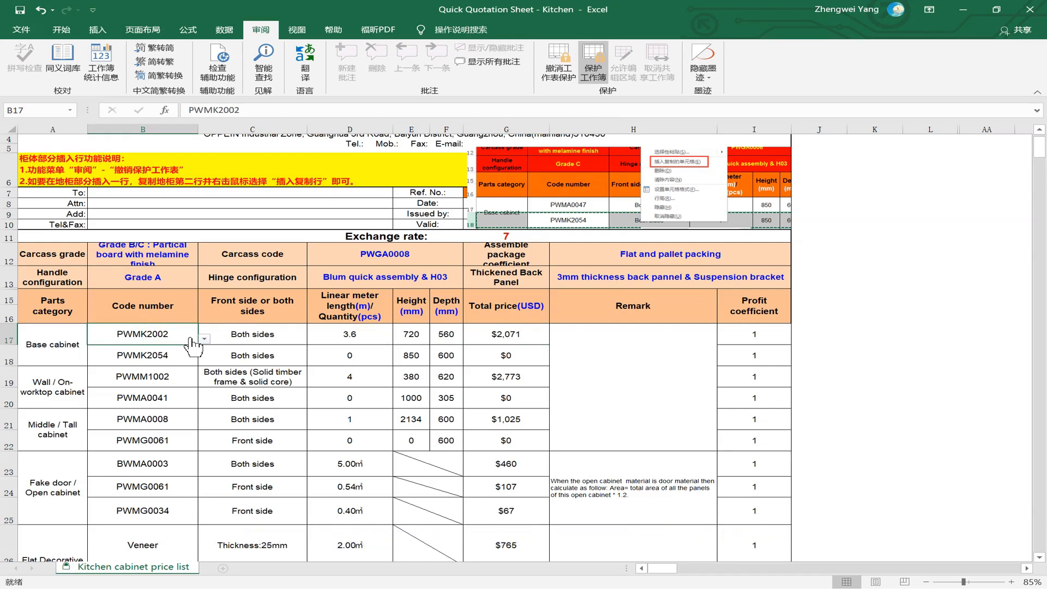
- Set the row 19 wall cabinet's linear meter length to 2 m
left_click(64, 383)
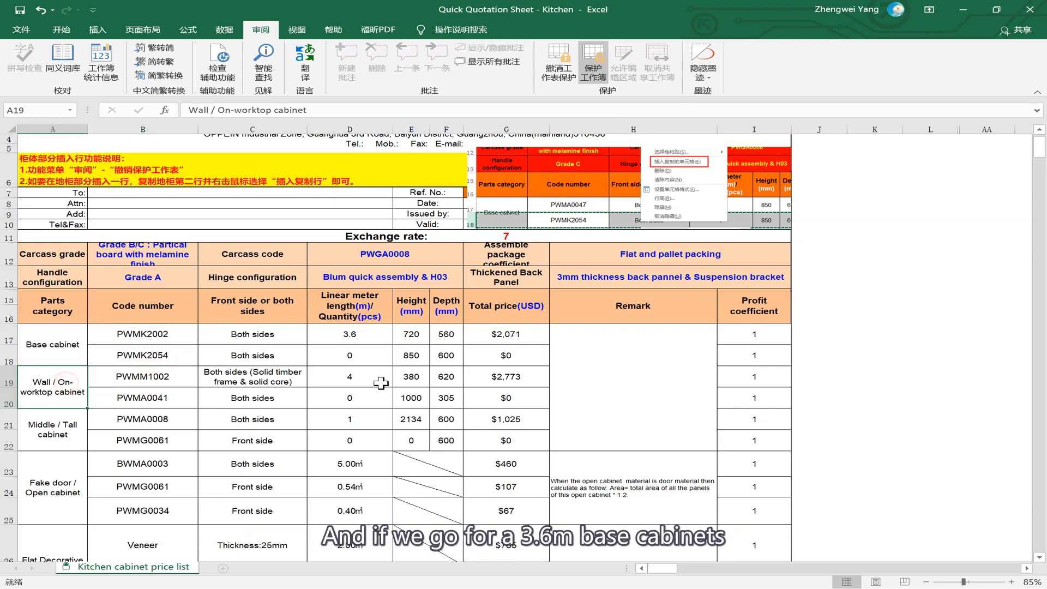
left_click(374, 385)
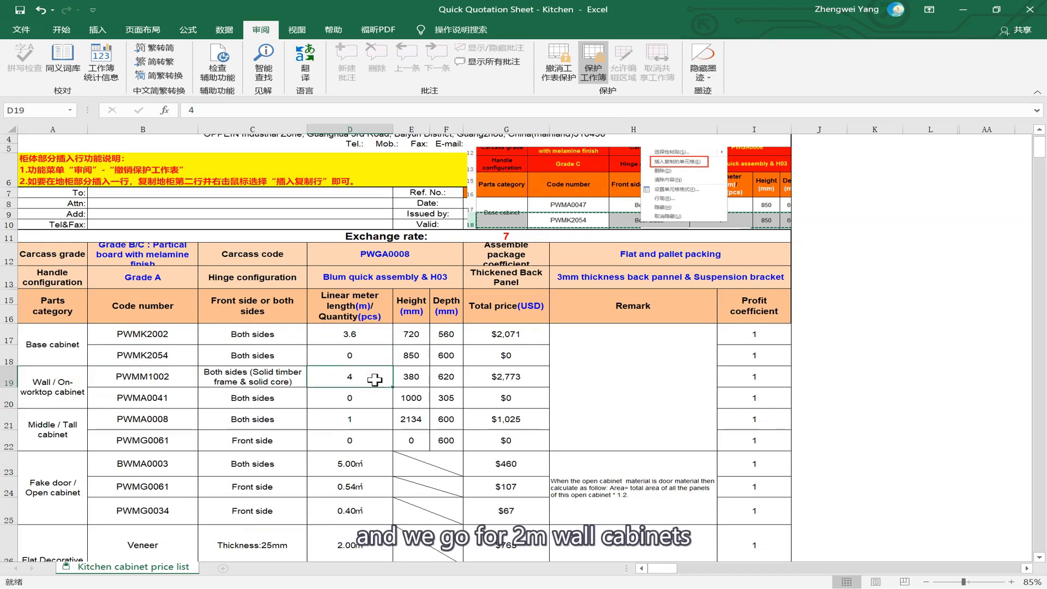
type("2")
key("Return")
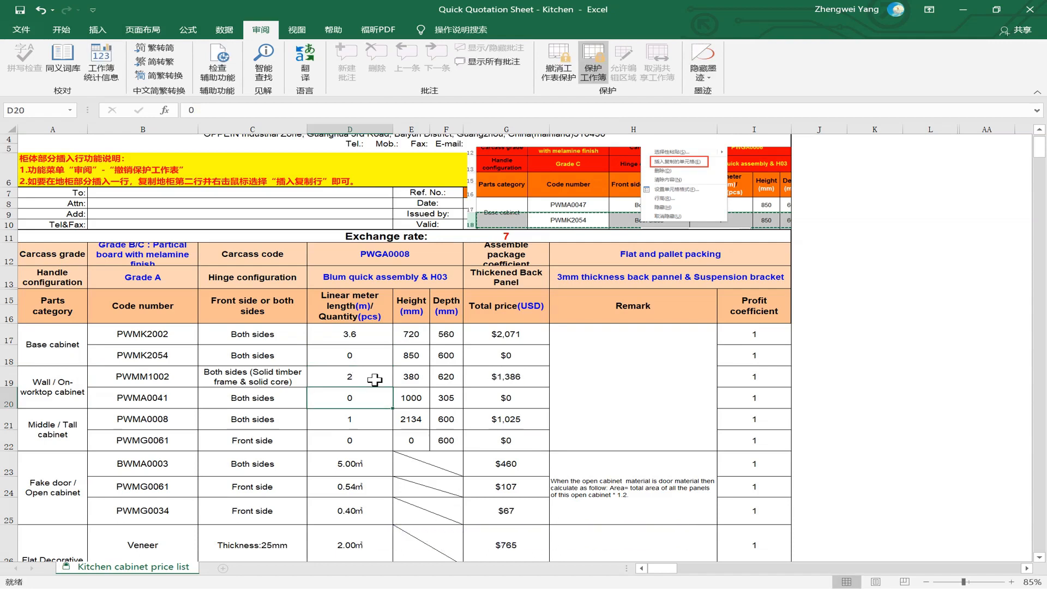
left_click(375, 380)
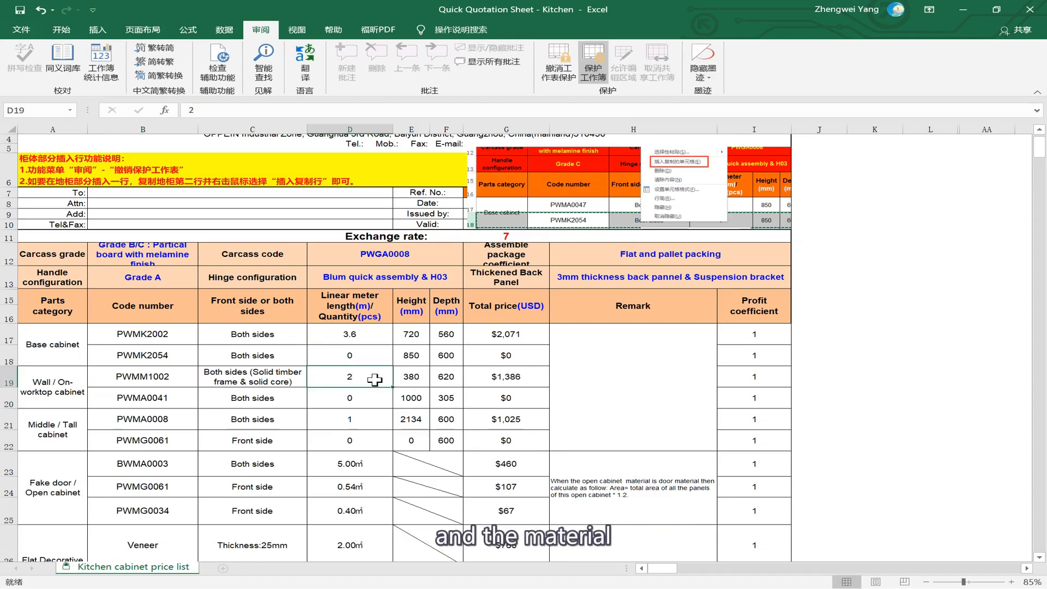
- Change the row 19 wall cabinet's code number to the melamine code PWMA0061
left_click(166, 380)
left_click(203, 382)
left_click(204, 430)
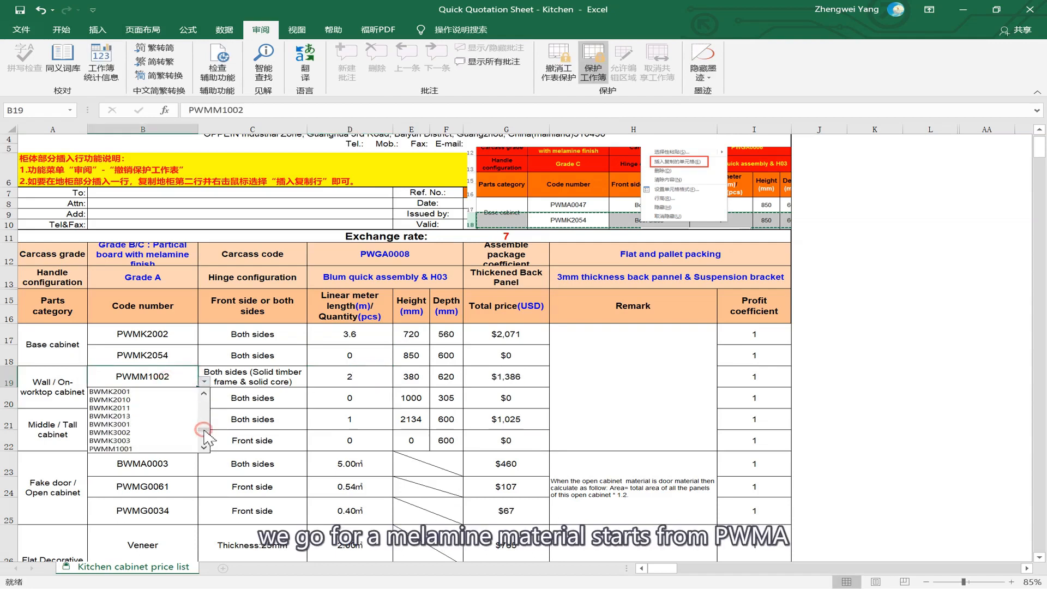
left_click_drag(206, 437, 206, 400)
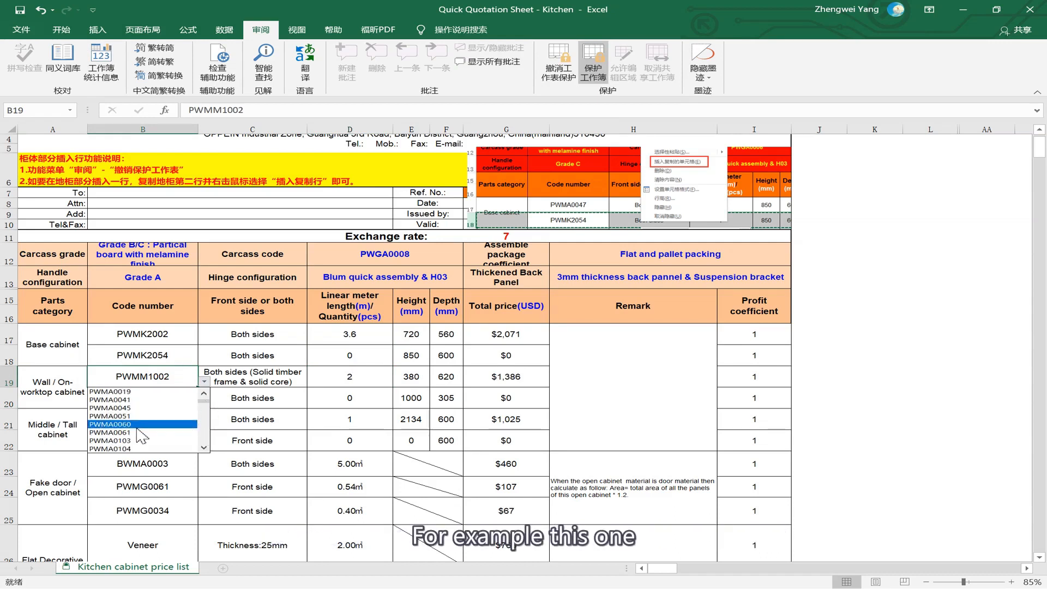
left_click(136, 433)
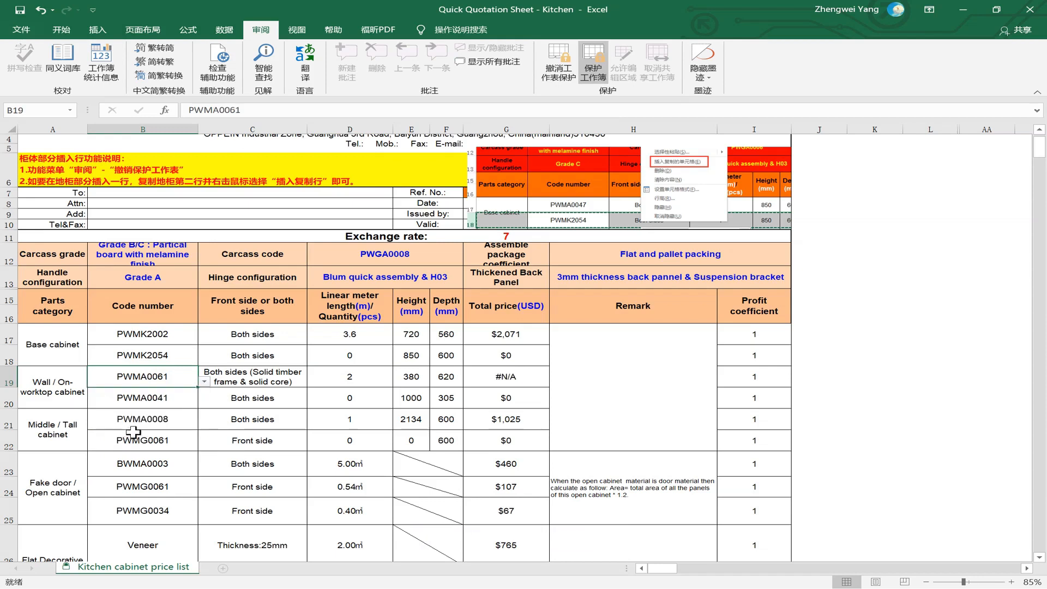
- Reselect "Both sides" as the row 19 wall cabinet's finished sides to match its melamine code
left_click(278, 381)
key("alt+Down")
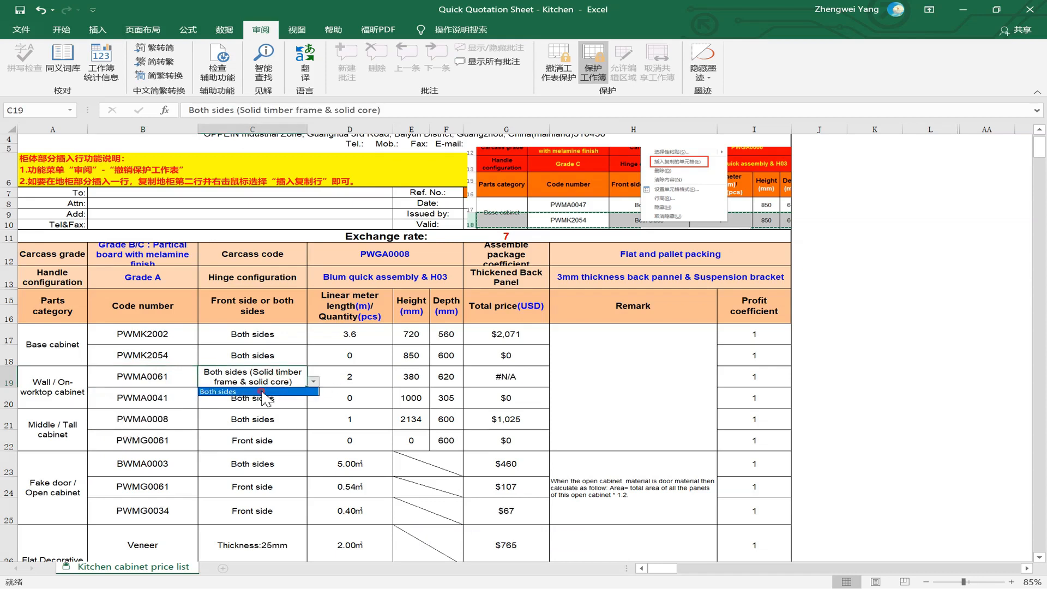
left_click(264, 392)
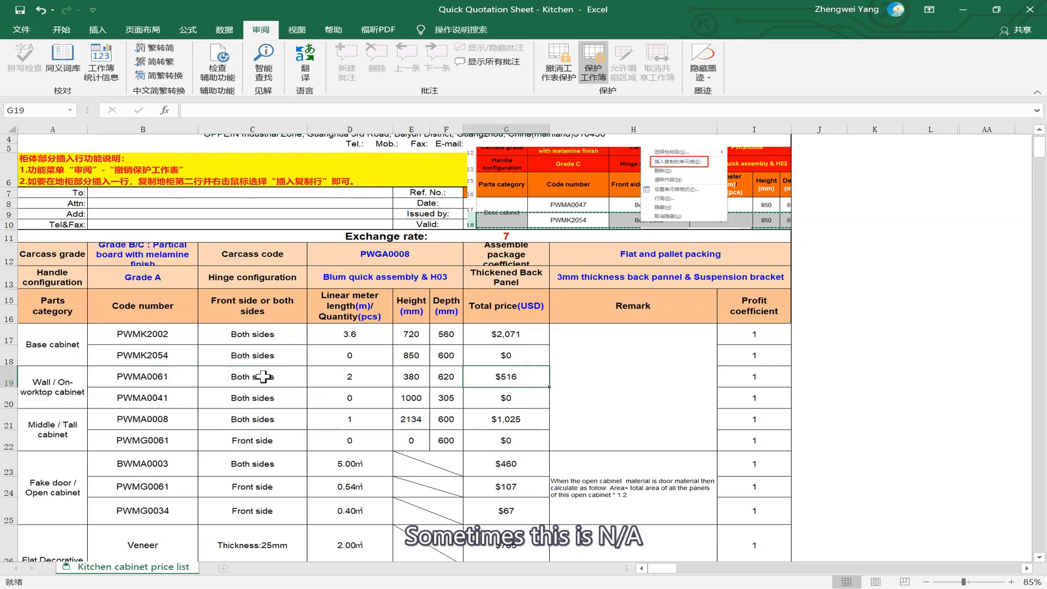
left_click(264, 381)
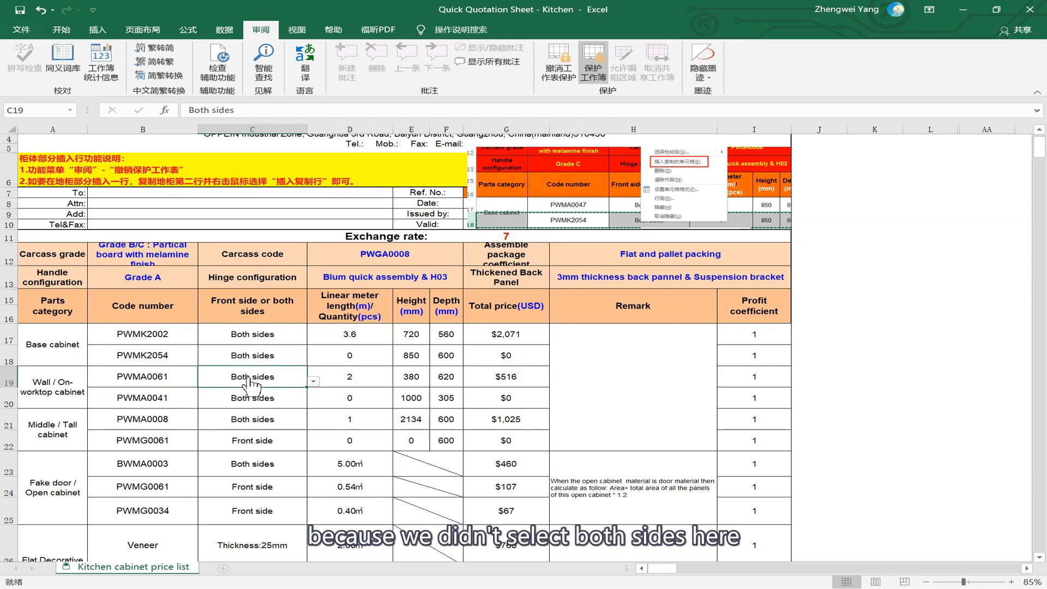
key("alt+Down")
left_click(255, 379)
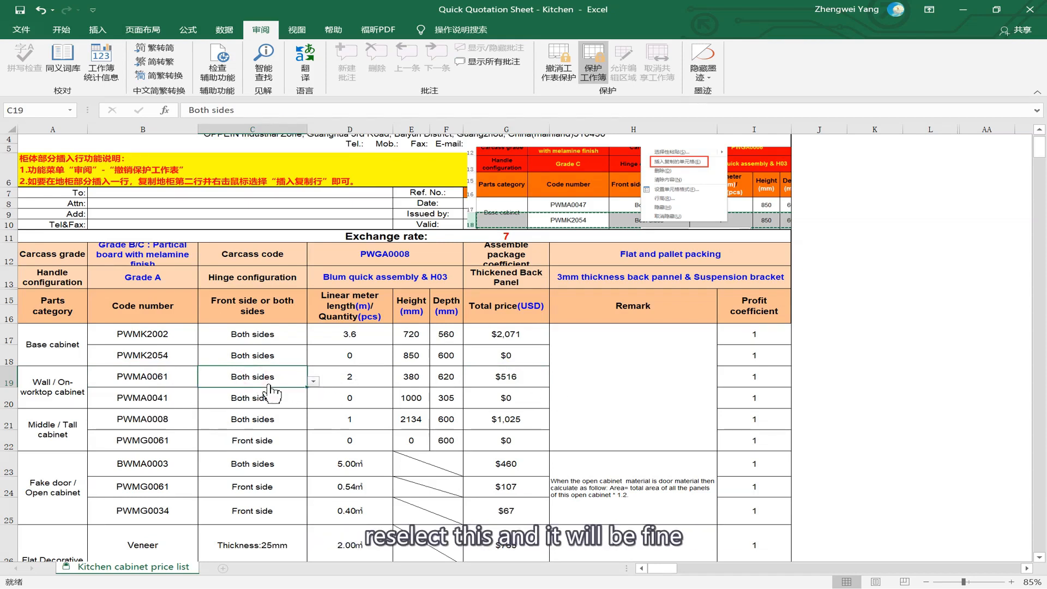
left_click(268, 384)
left_click(272, 392)
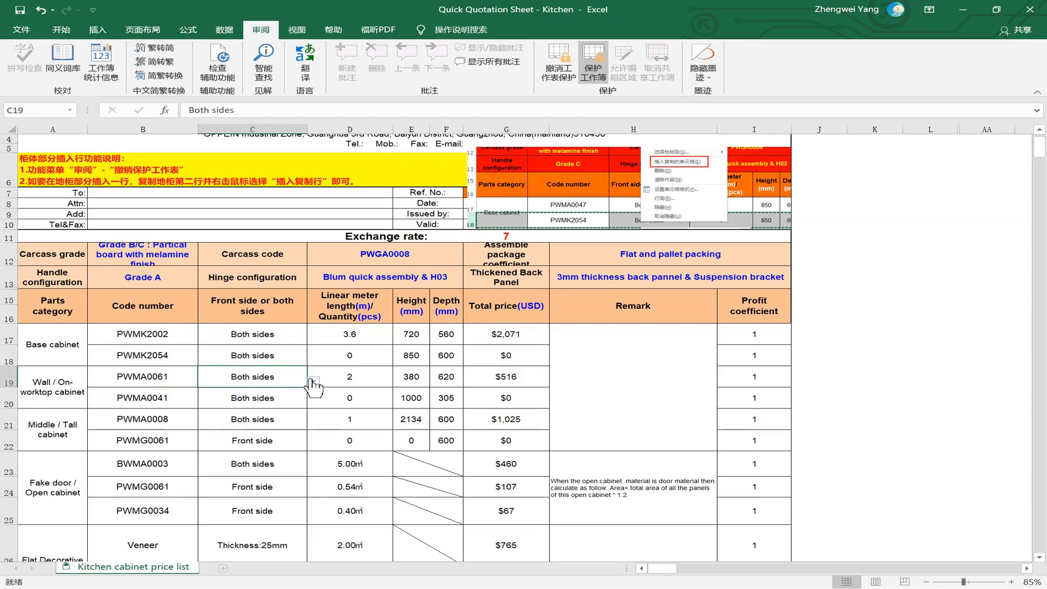
- Set the row 19 wall cabinet's height to 720 mm and its depth to 330 mm
left_click(350, 380)
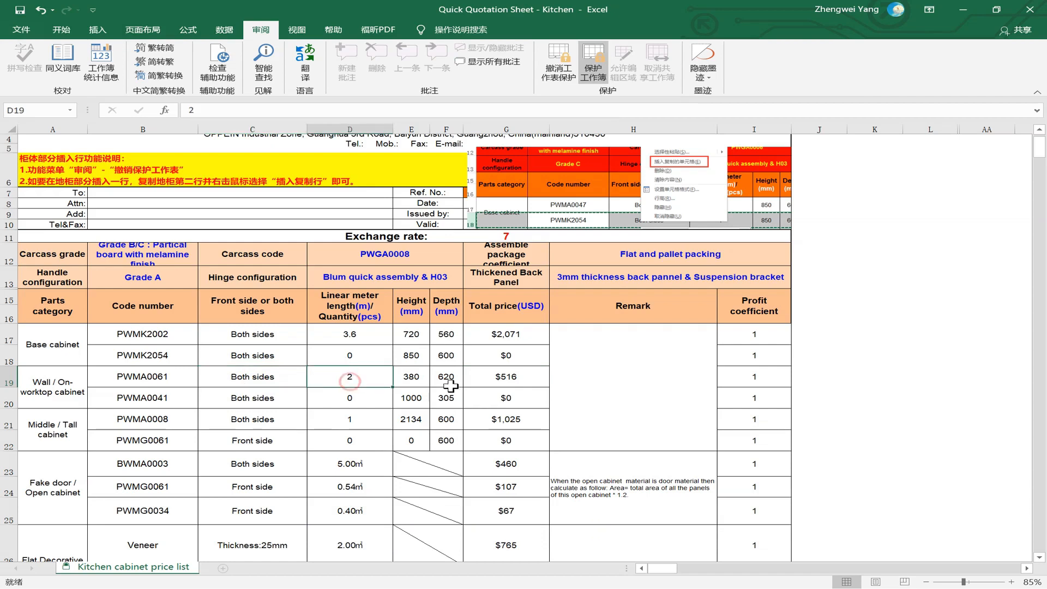
left_click(416, 377)
type("720")
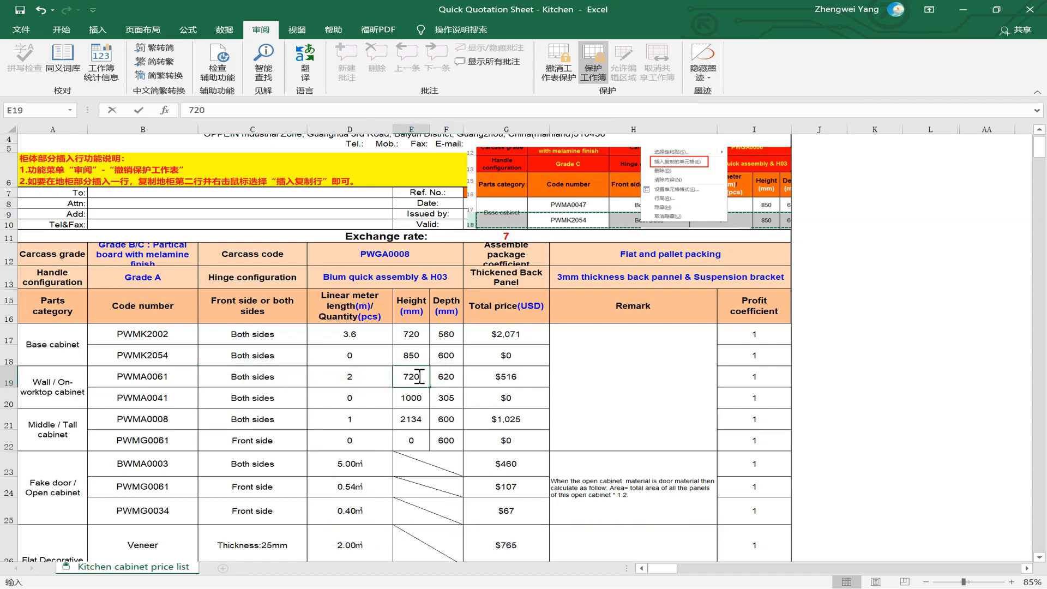
key("Return")
left_click(447, 377)
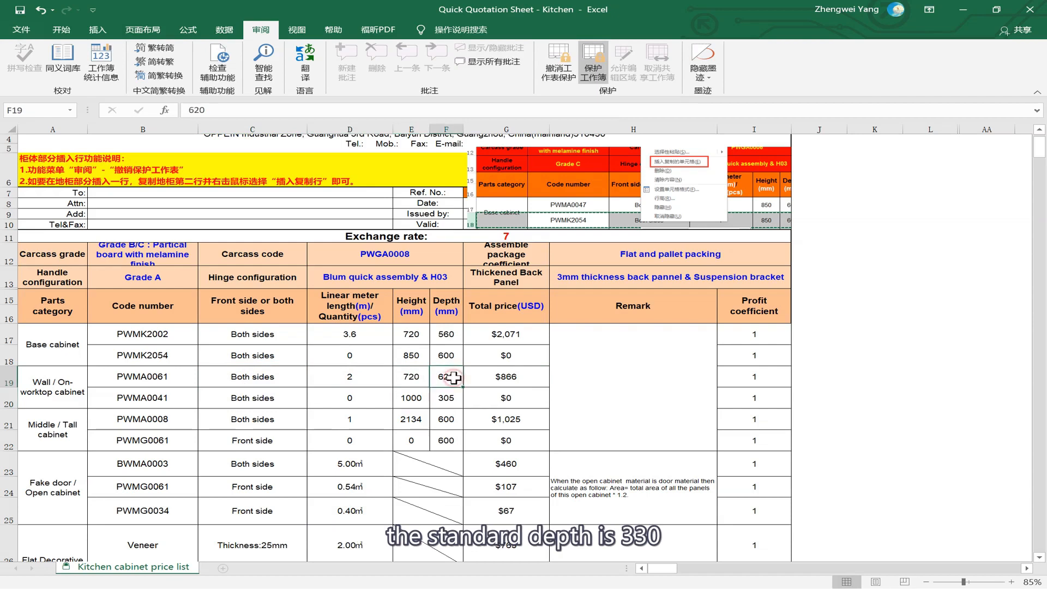
type("330")
key("Return")
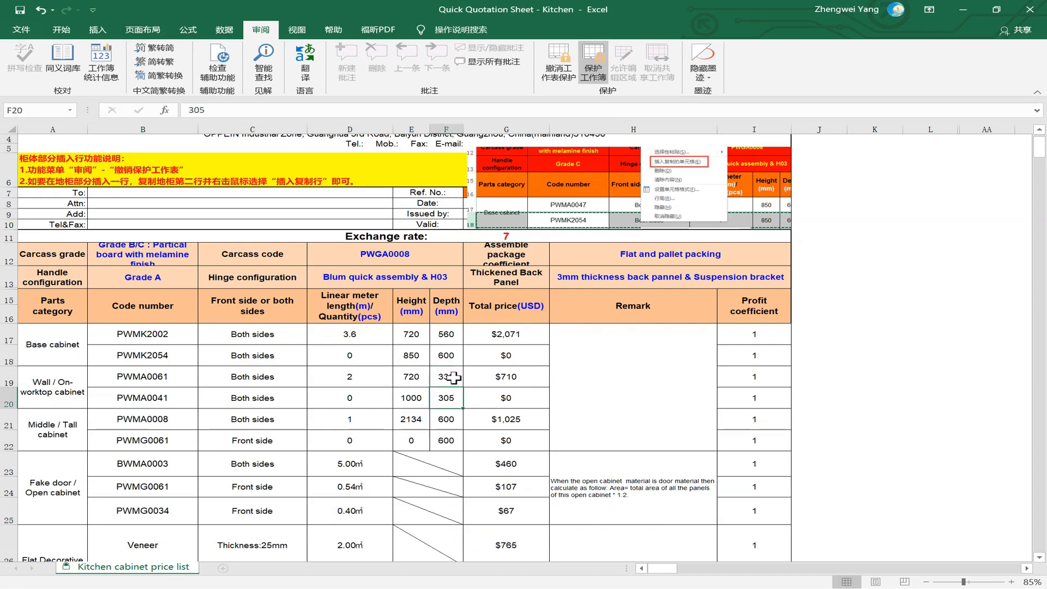
- Set the unused row 20 wall cabinet's height and depth to 0
left_click(421, 393)
type("0")
double_click(444, 399)
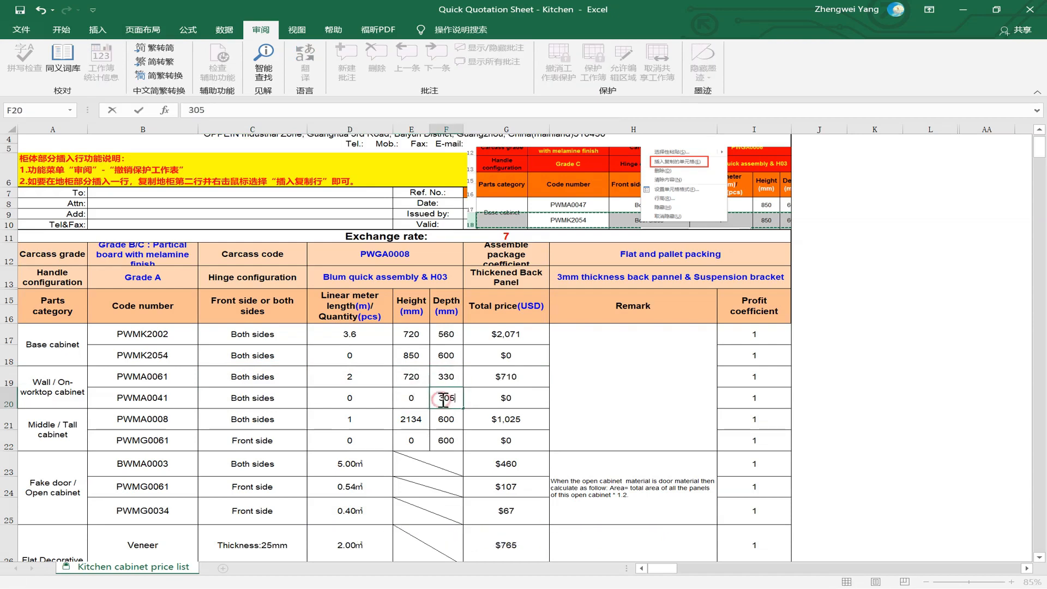
type("0")
left_click(408, 400)
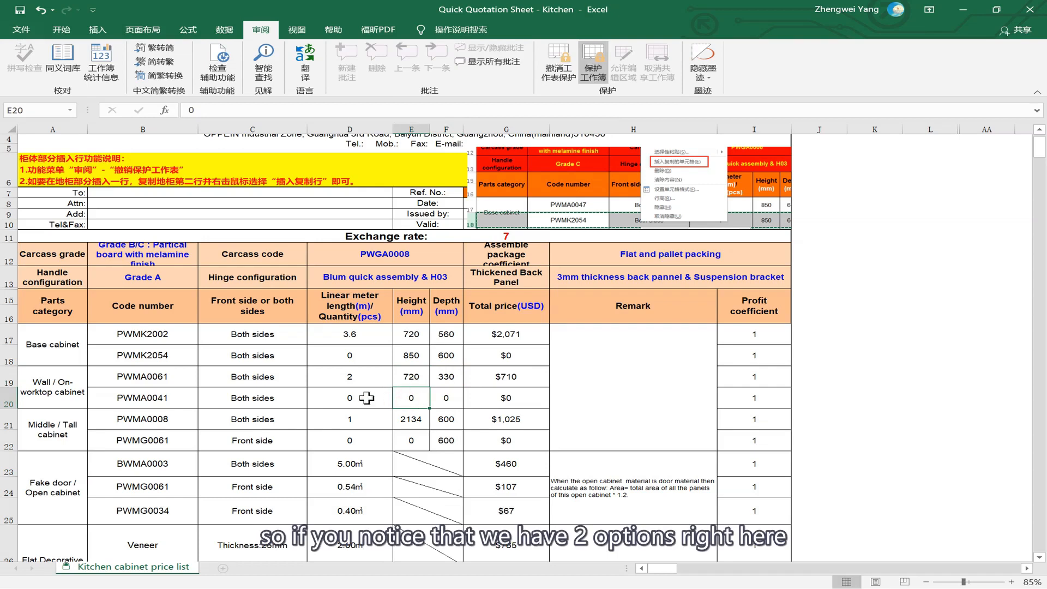
- Examine the two option rows of the wall cabinets and the base cabinets, comparing the base cabinet code numbers for different materials
left_click_drag(146, 376, 523, 402)
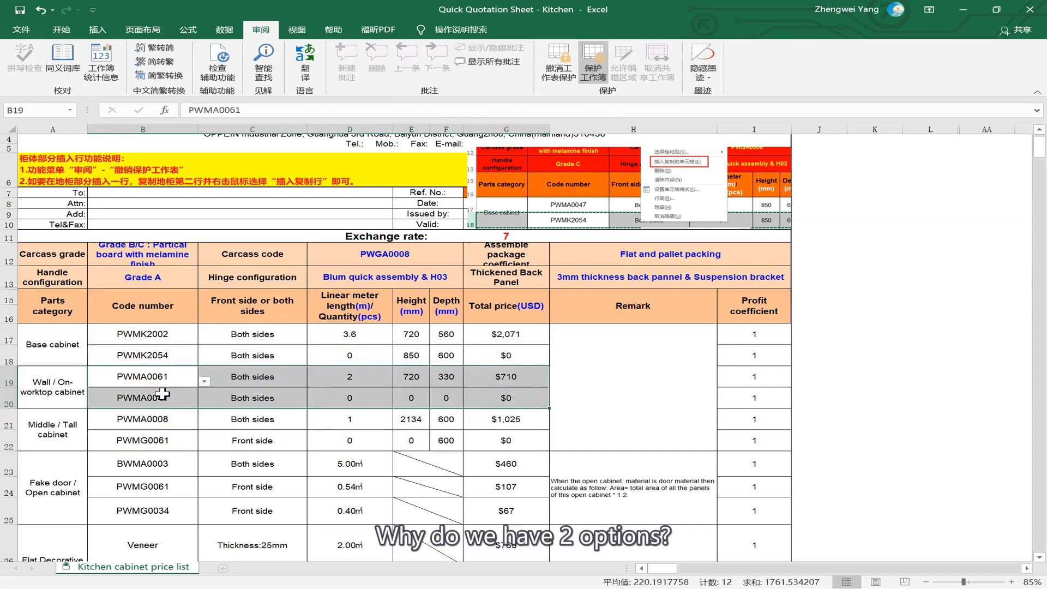
left_click(204, 381)
left_click(226, 374)
left_click(273, 386)
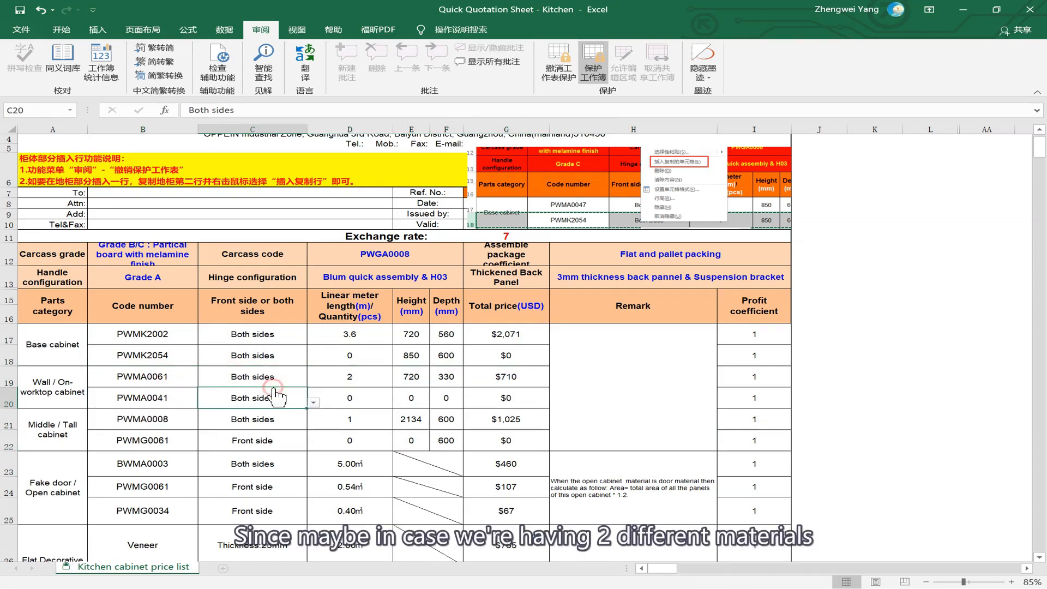
left_click_drag(180, 357, 504, 354)
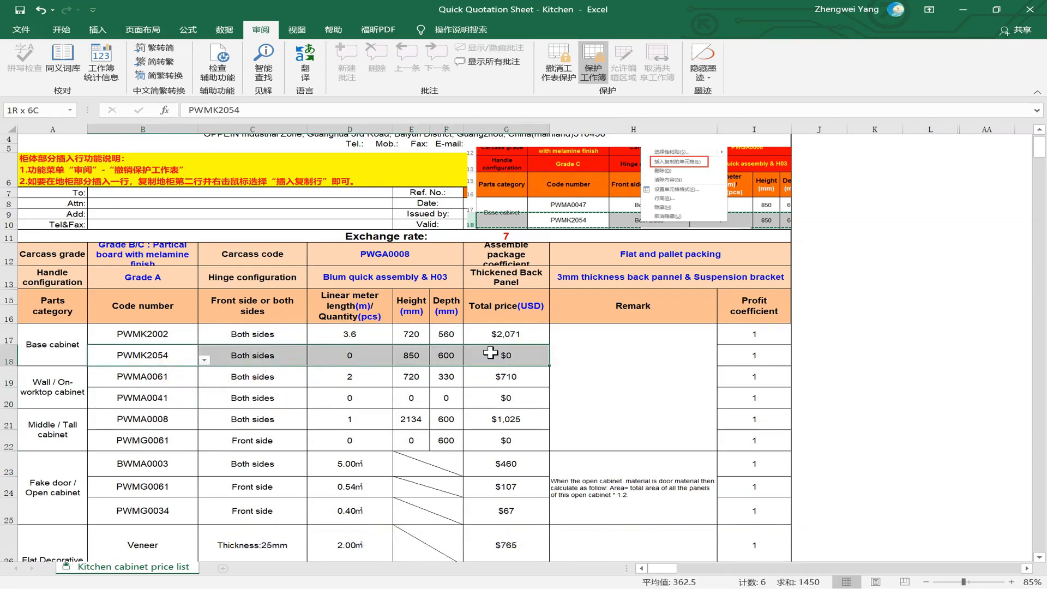
left_click(118, 330)
left_click_drag(118, 330, 505, 334)
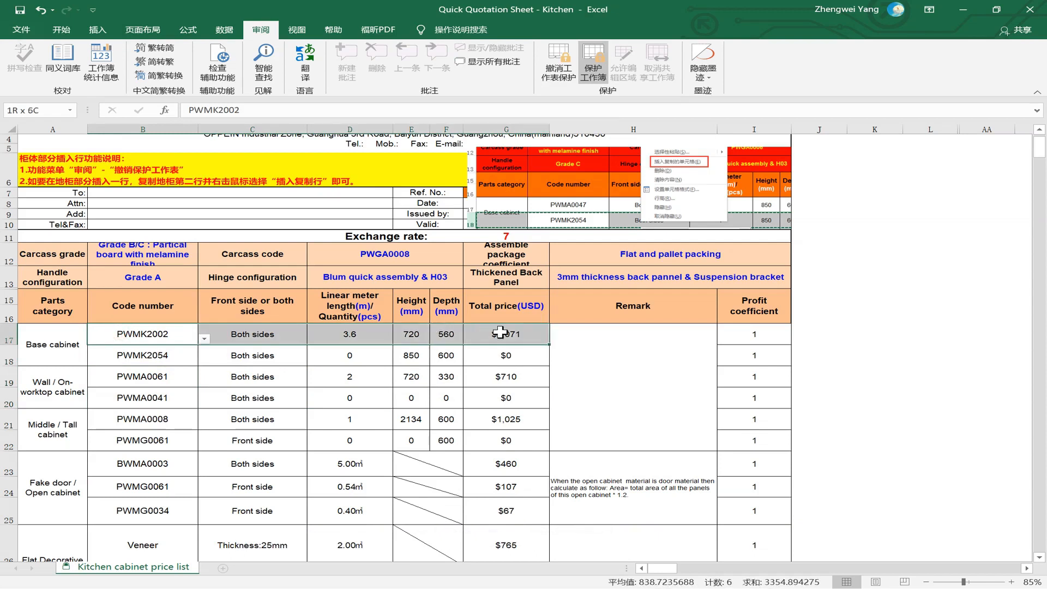
left_click_drag(180, 355, 527, 348)
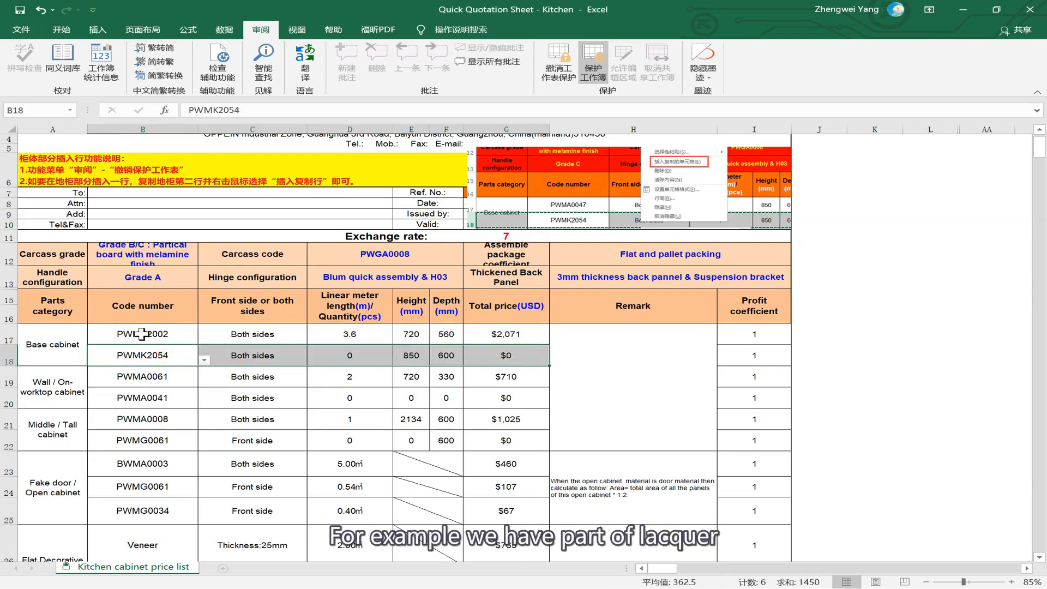
left_click(147, 336)
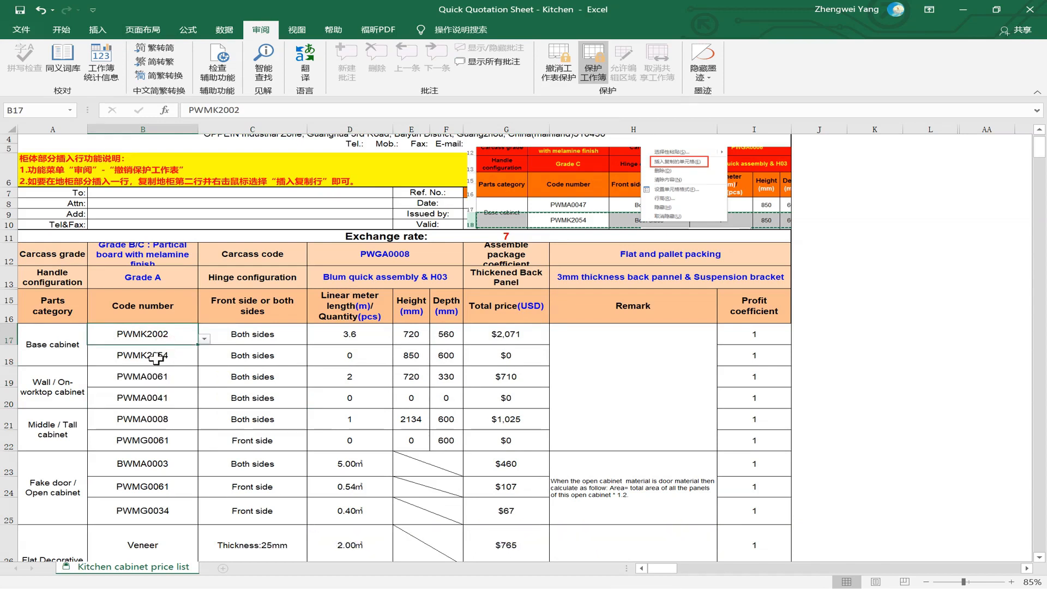
left_click(157, 358)
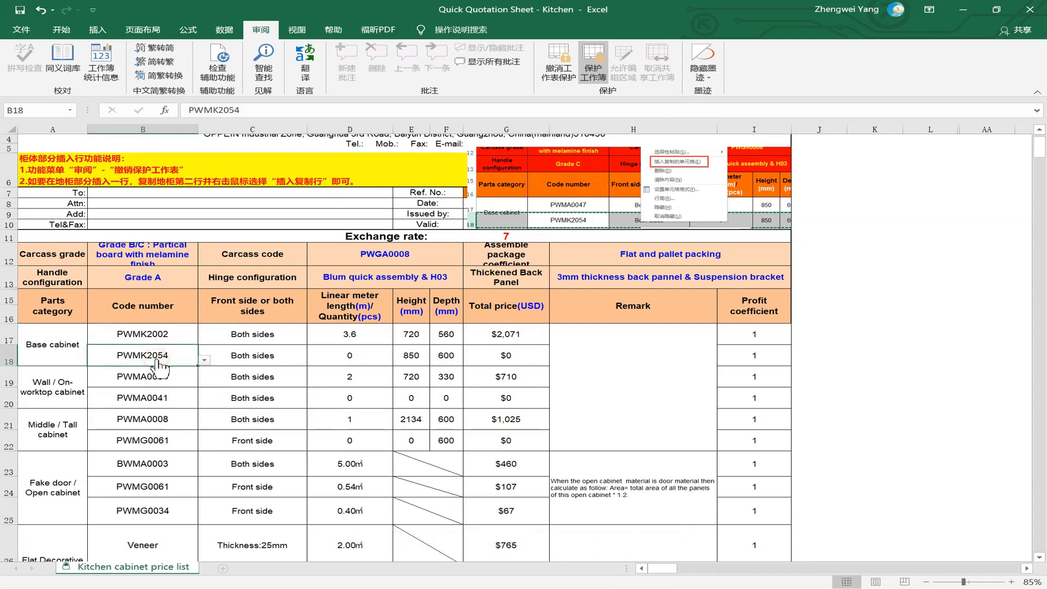
left_click(164, 333)
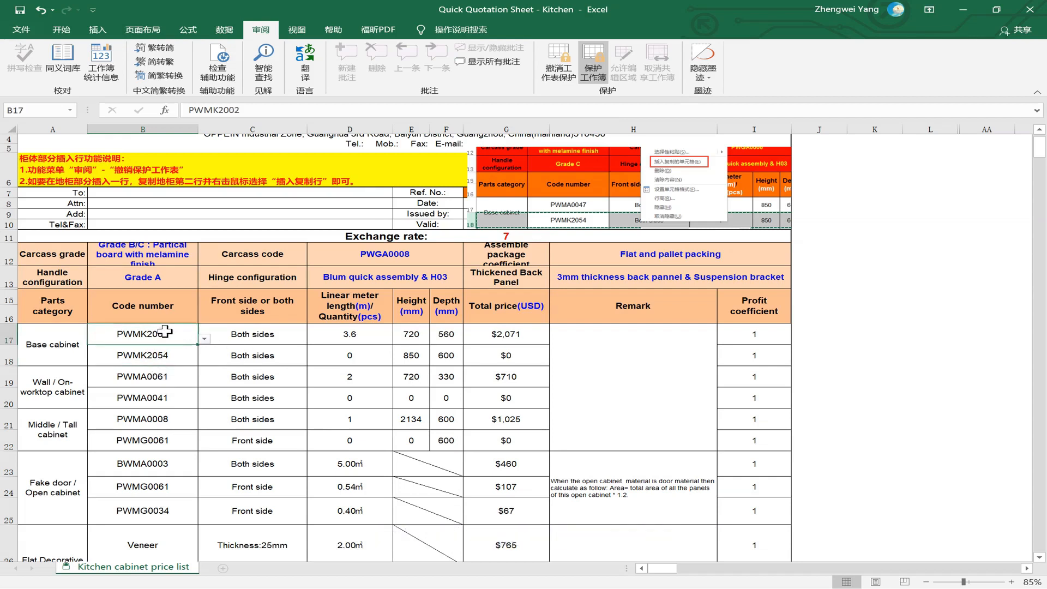
left_click(165, 356)
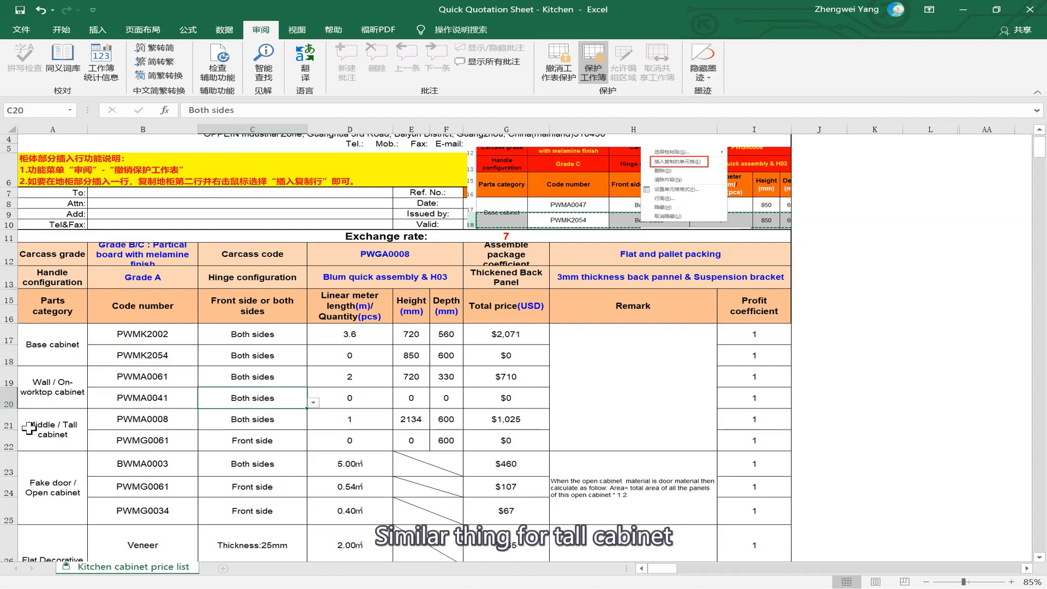
- Set the quantity of the row 21 tall cabinet, code PWMA0008, to 0
left_click(29, 428)
left_click(121, 424)
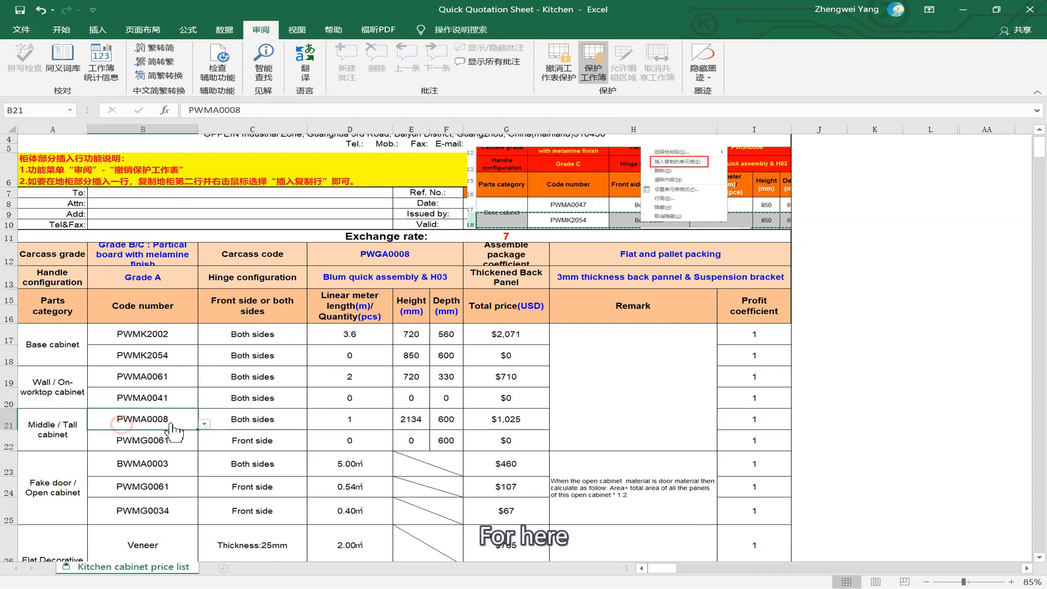
left_click(346, 415)
type("0")
key("Return")
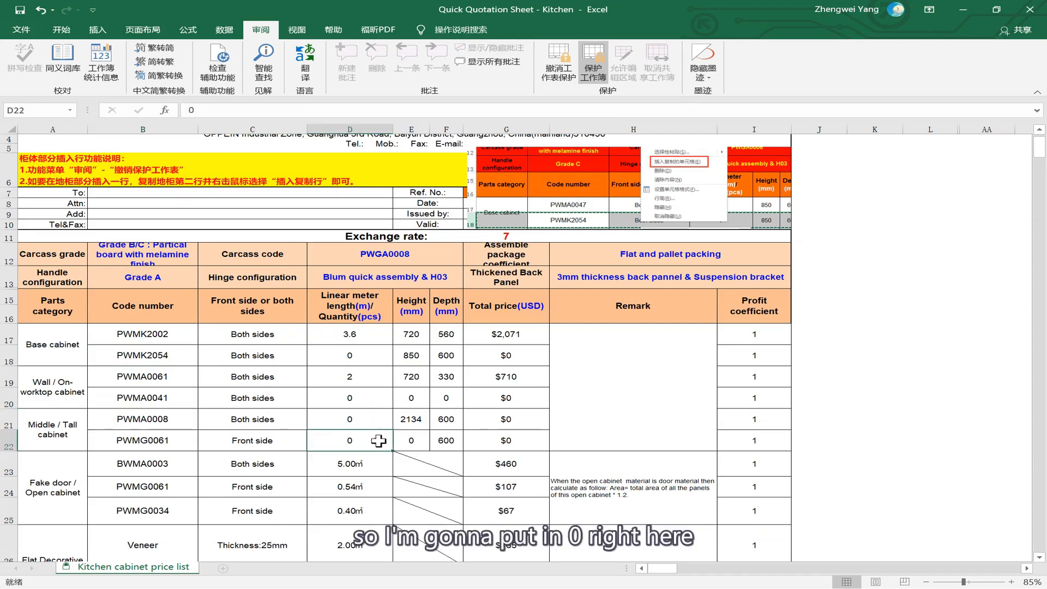
- Check the quantities and total prices of the two tall cabinet rows
left_click(384, 419)
left_click(383, 446)
left_click(378, 418)
left_click(387, 435)
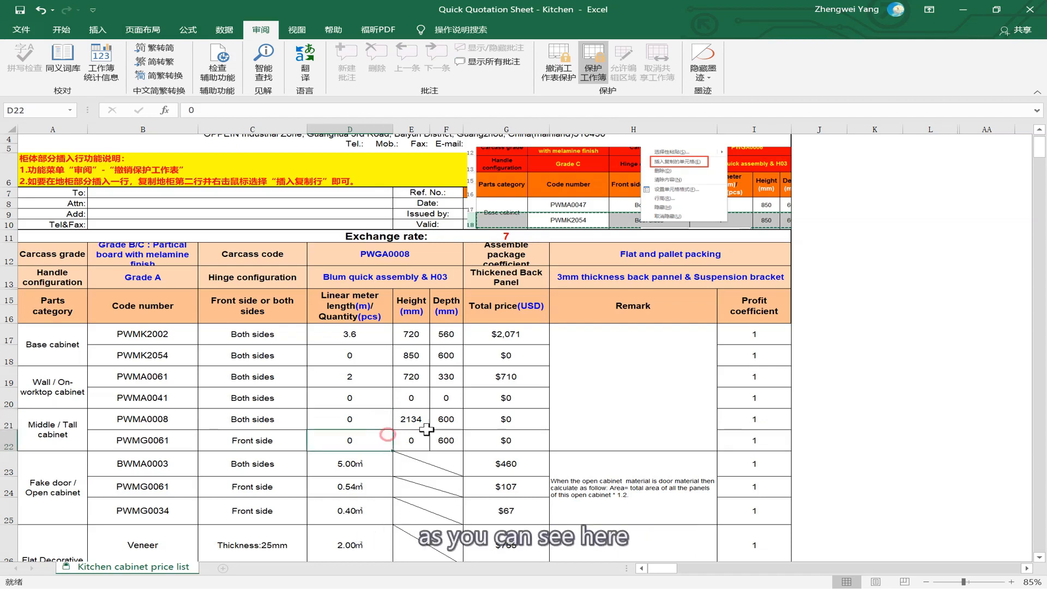
left_click(524, 439)
left_click(530, 410)
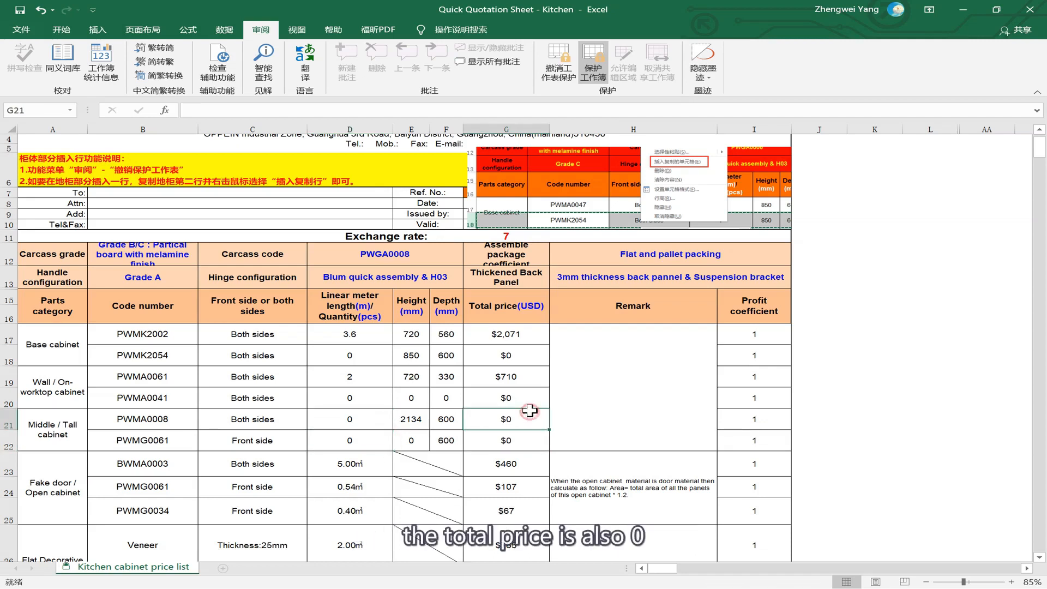
left_click_drag(525, 386, 532, 438)
left_click(532, 438)
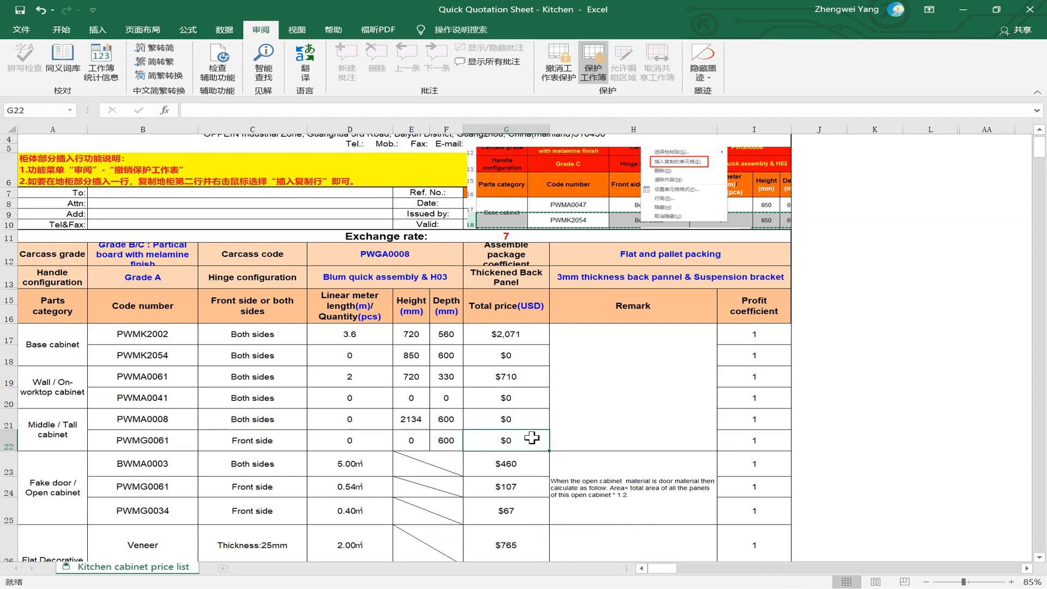
- Review the completed sections of the sheet: the basic configuration in rows 12–13 and the cabinet part in rows 17–22
scroll(532, 438, "down", 1)
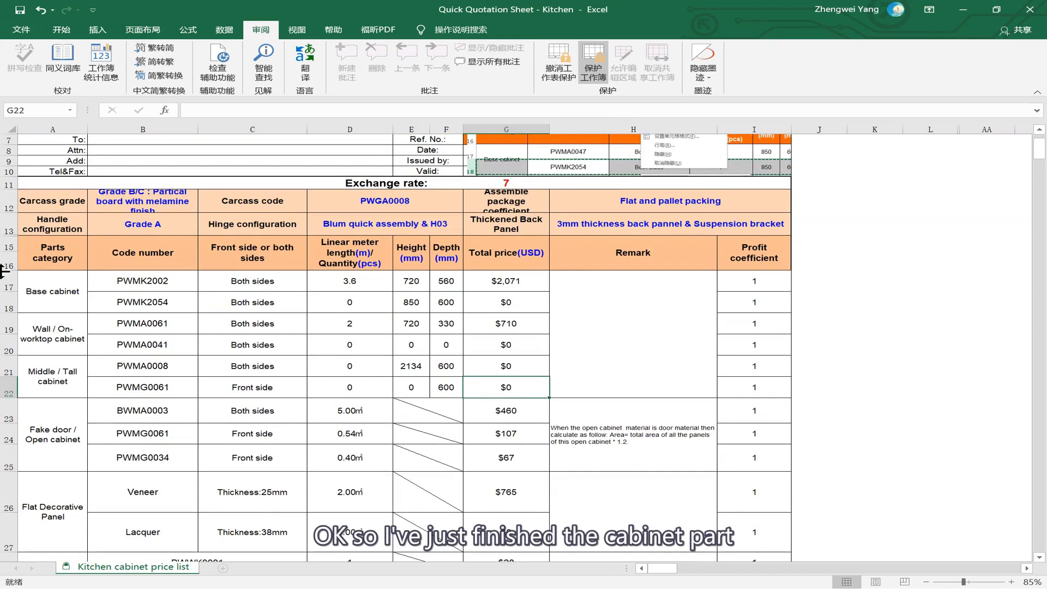
left_click_drag(5, 276, 6, 388)
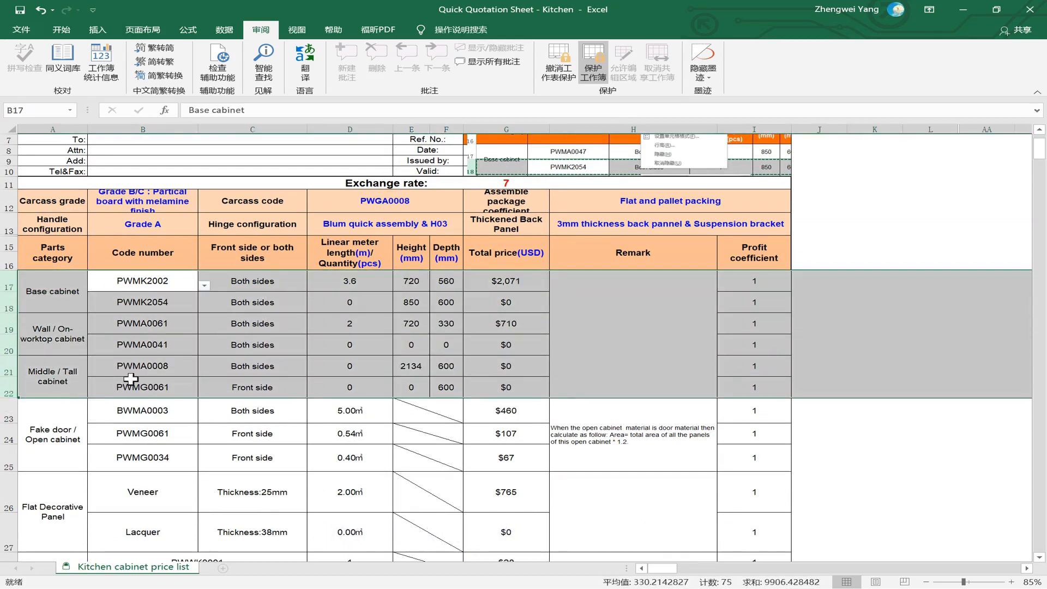
scroll(131, 378, "down", 1)
left_click(169, 309)
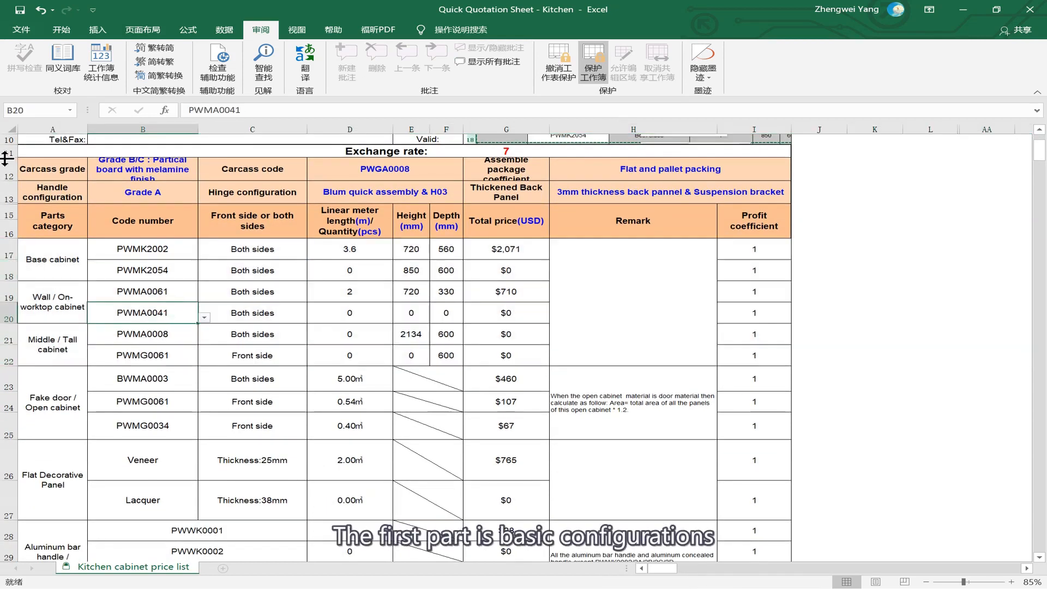
left_click_drag(5, 164, 6, 194)
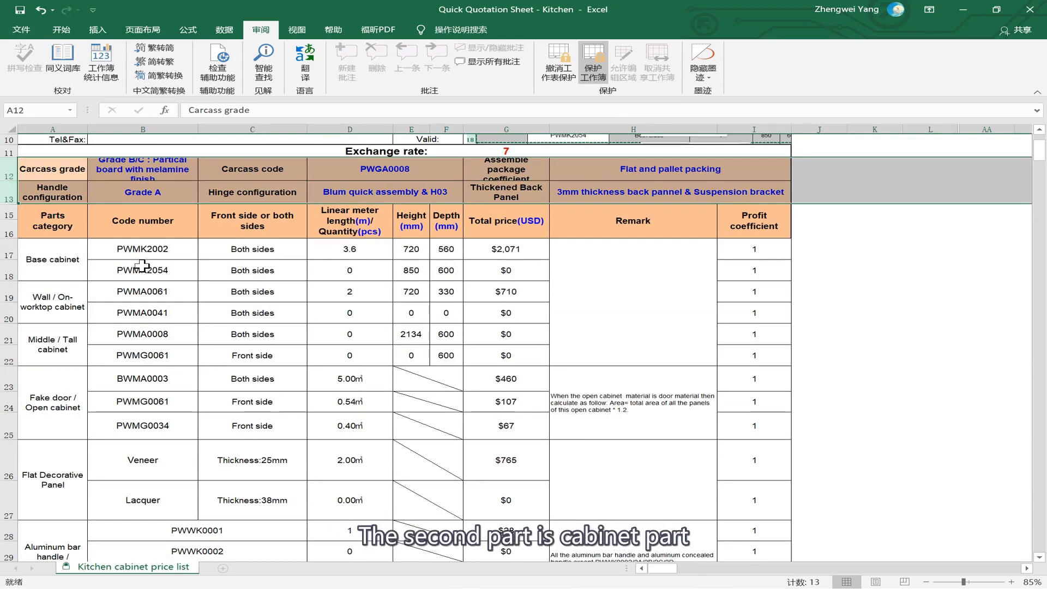
left_click(142, 265)
left_click_drag(8, 247, 30, 361)
left_click(174, 379)
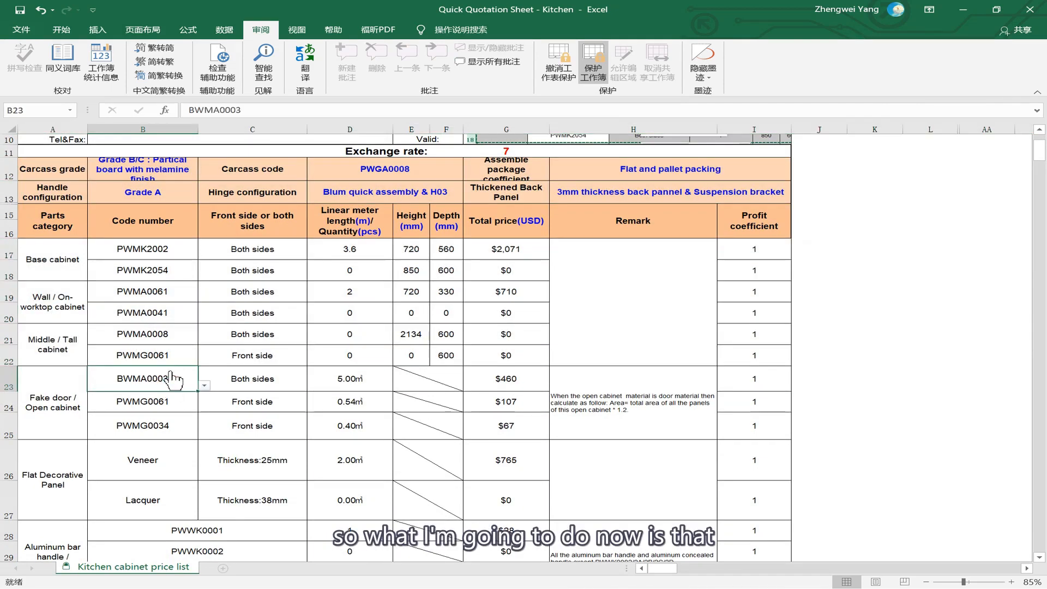
- Examine the decoration part in rows 23–31, covering fake doors, open cabinets, flat decorative panels and handles, focusing on the row 23 fake door's code, sides and area
scroll(174, 379, "down", 1)
scroll(173, 379, "down", 1)
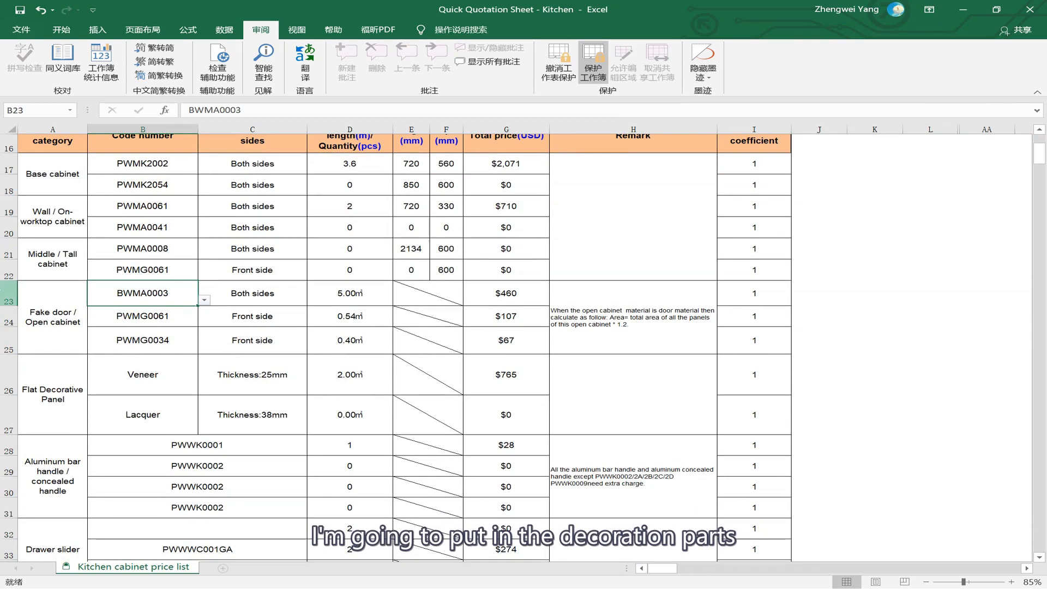
left_click_drag(3, 289, 3, 507)
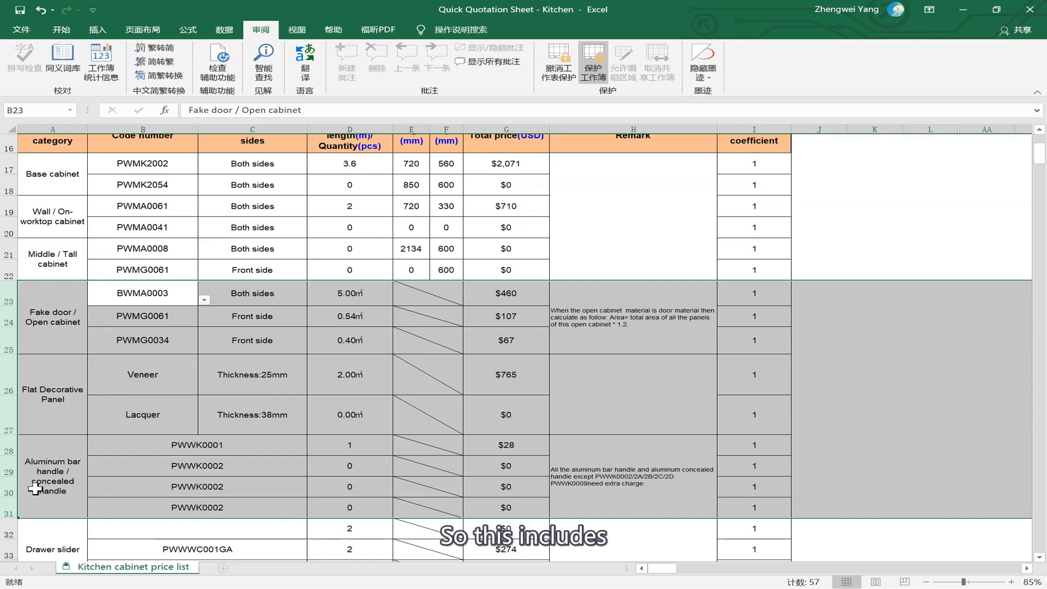
left_click(203, 343)
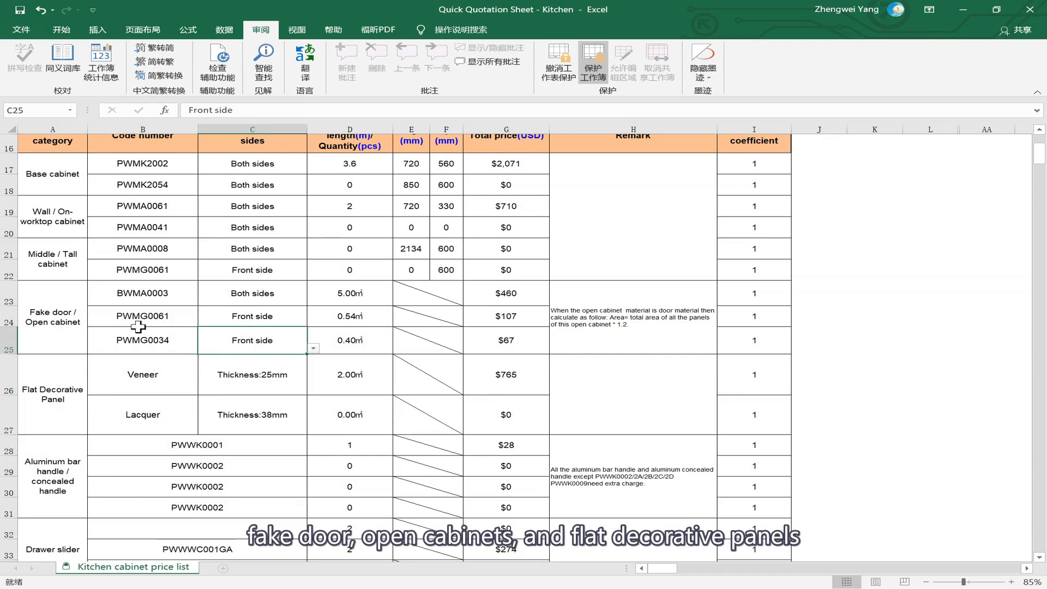
left_click(81, 377)
left_click(156, 323)
left_click(166, 295)
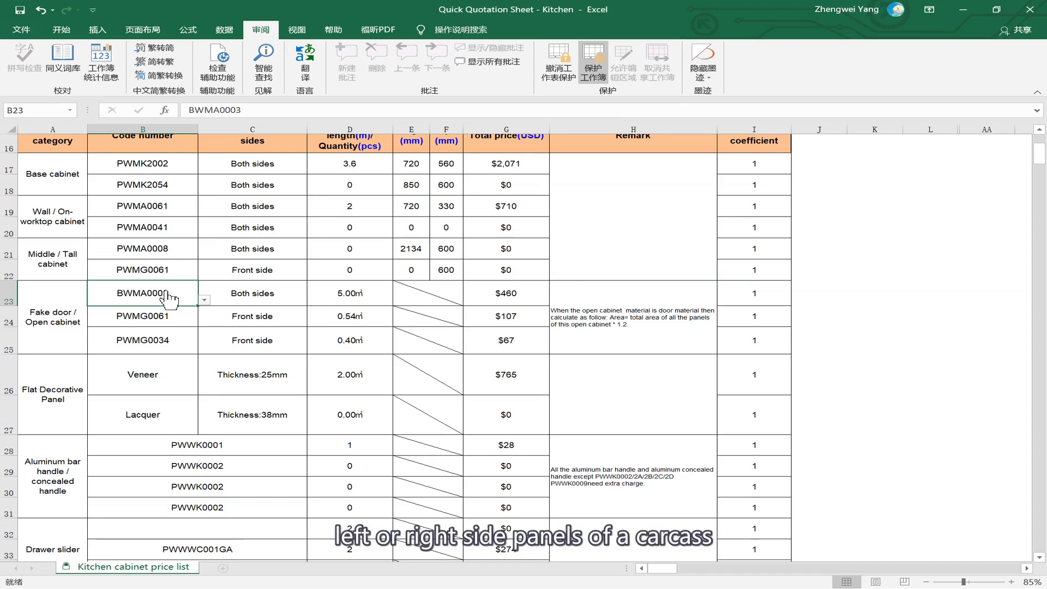
left_click(275, 298)
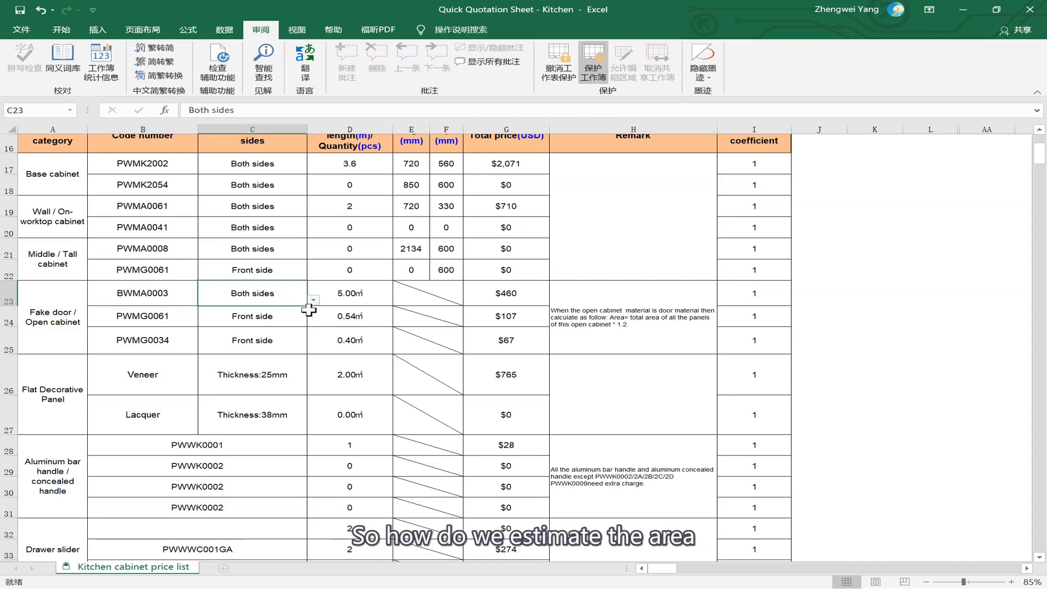
left_click(353, 301)
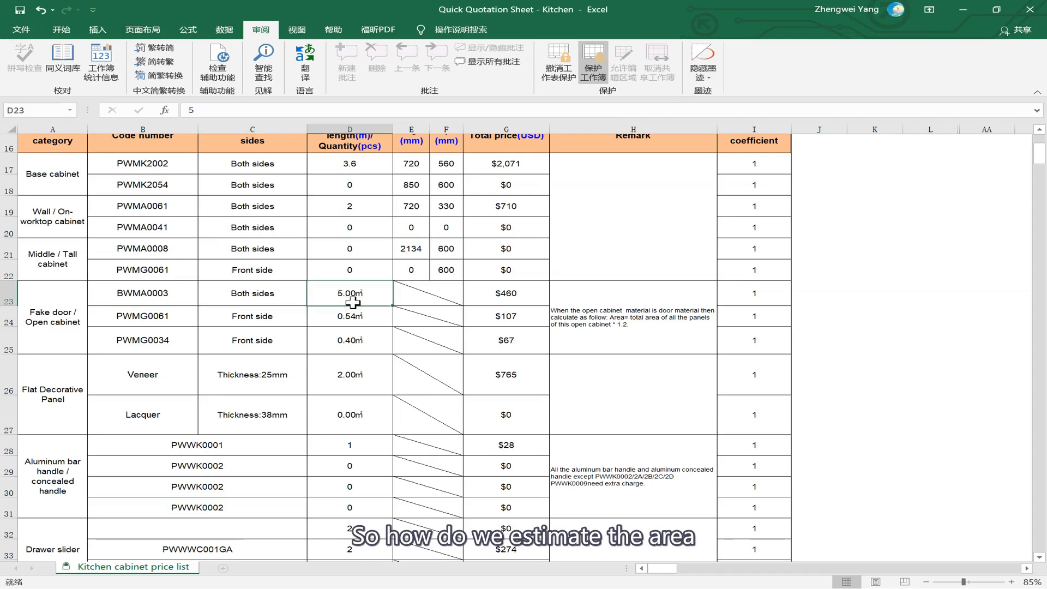
left_click(376, 272)
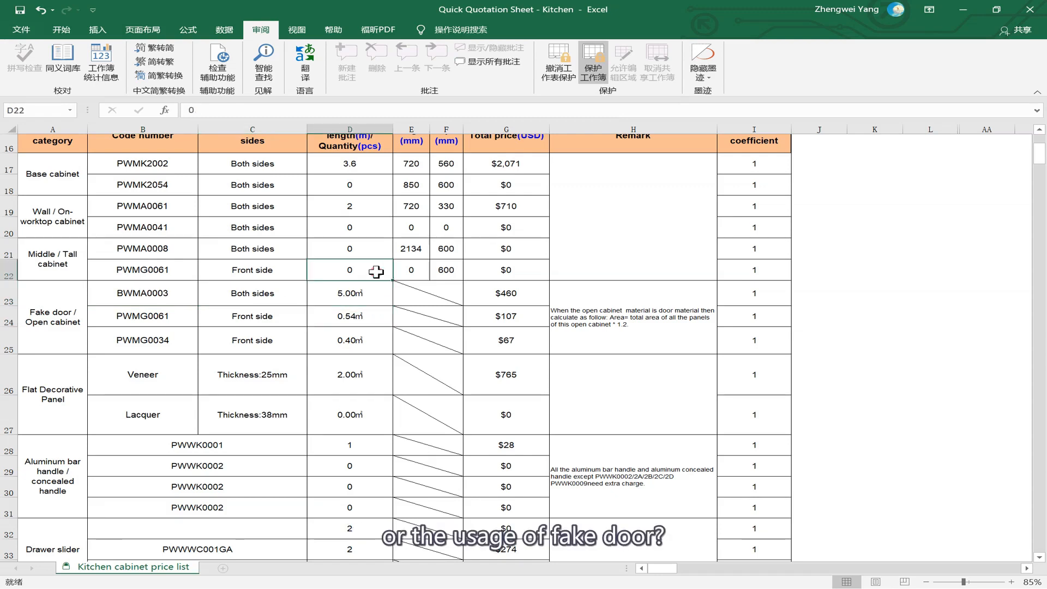
left_click(378, 297)
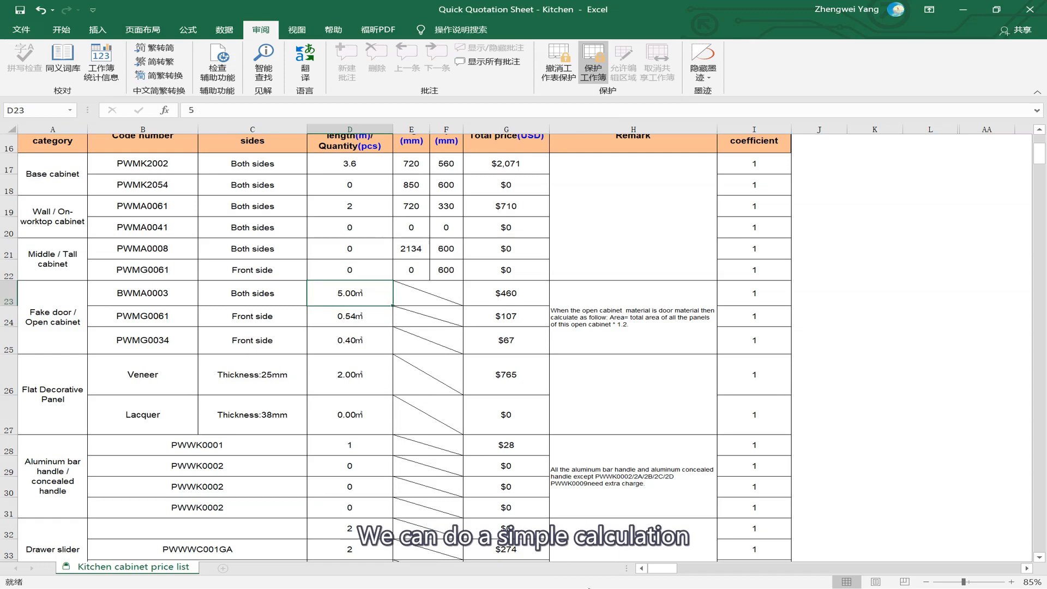
- Switch to the blank Typora note and write the heading "Base Cabinet Fake Door:" with the base cabinet depth 560 on the line below
mouse_move(593, 583)
key("super")
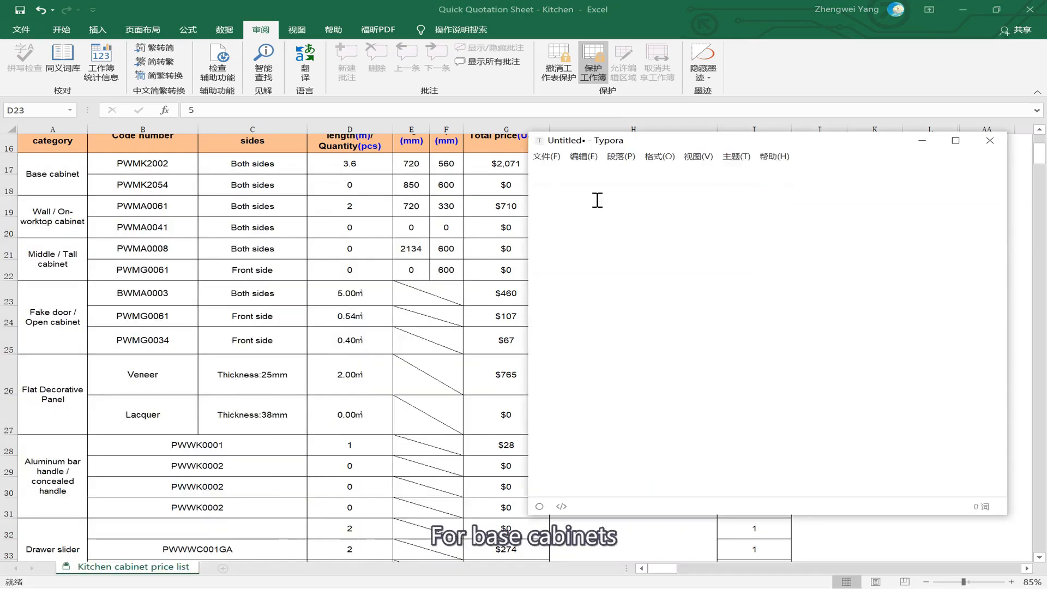
type("Base Cab")
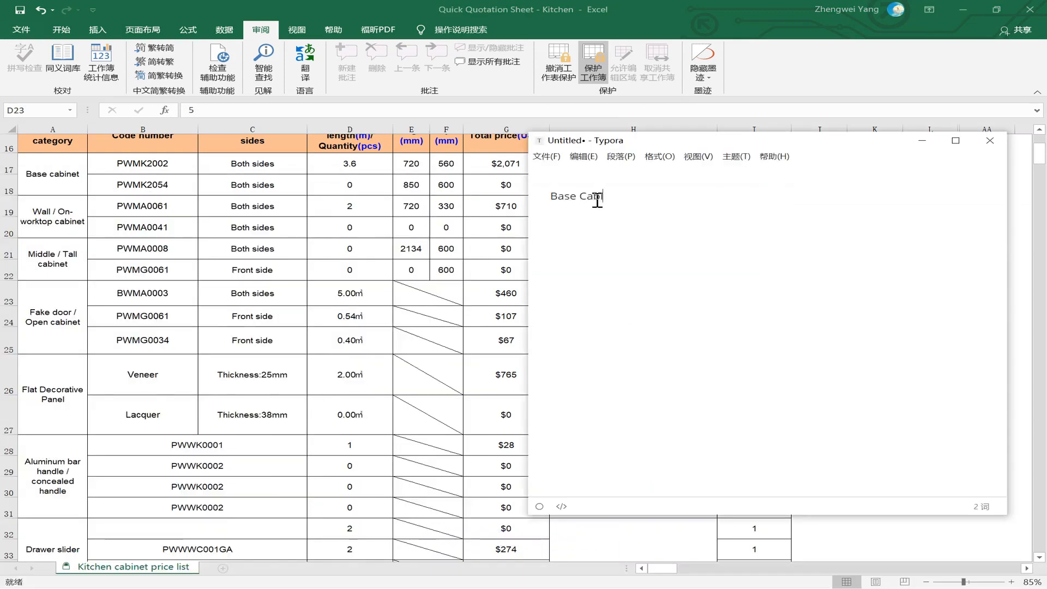
type("inet Fake Door:")
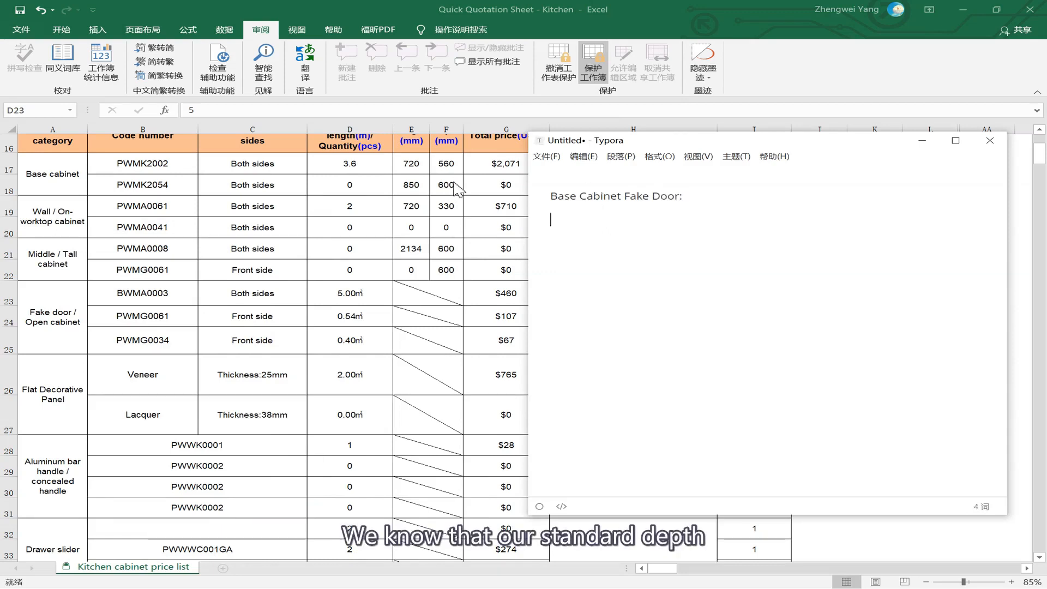
scroll(457, 231, "up", 1)
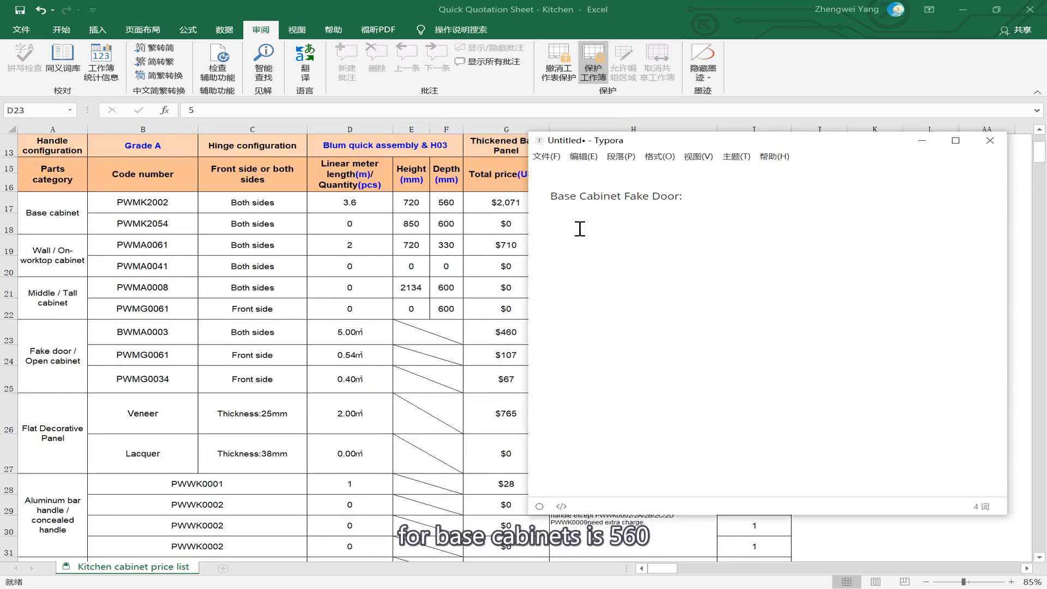
type("560 ")
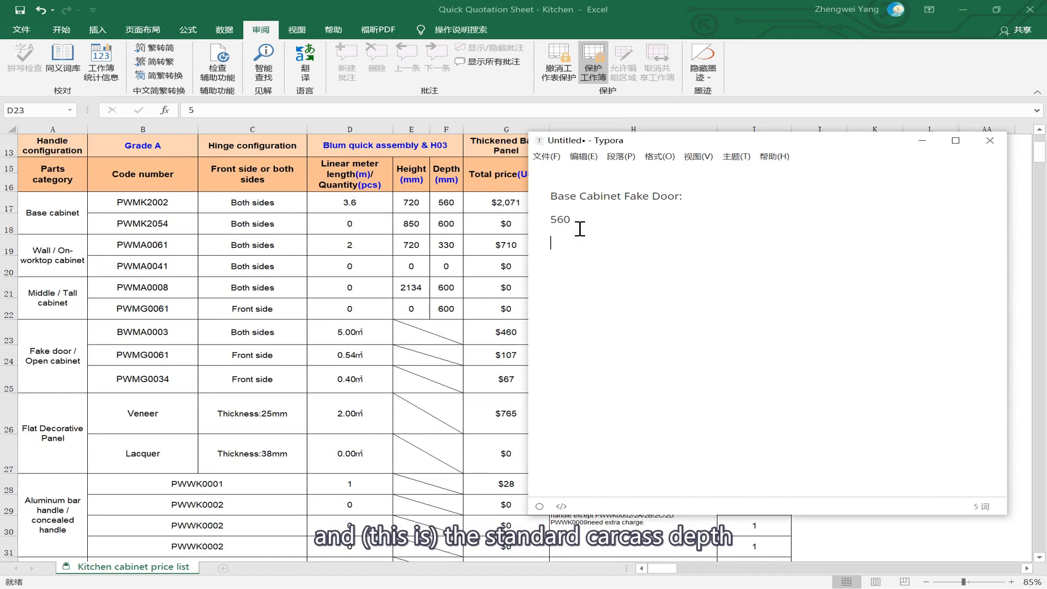
- Add the depth formula "(Standard carcass depth + door panel depth + 2mm door gap)" below the 560 line, with even spacing around the plus signs
type("(Standard carcass")
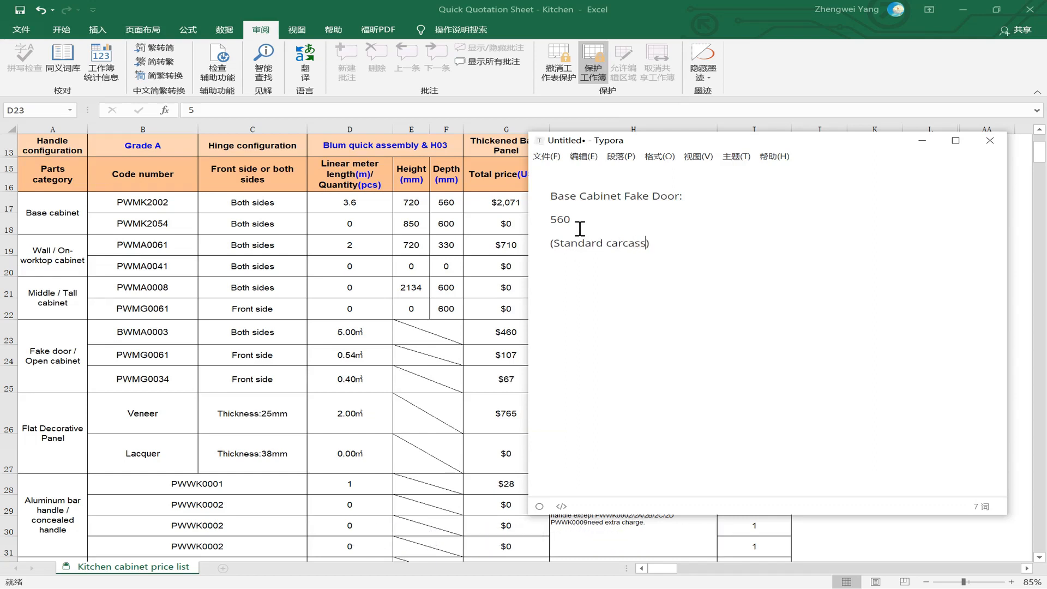
type(" depth+")
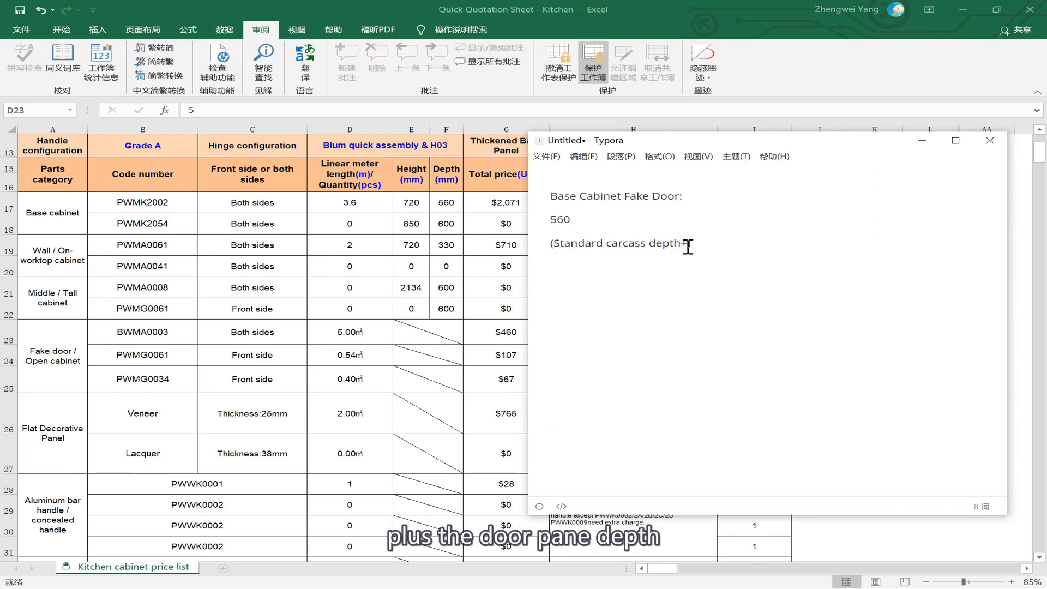
type("door panel depth +")
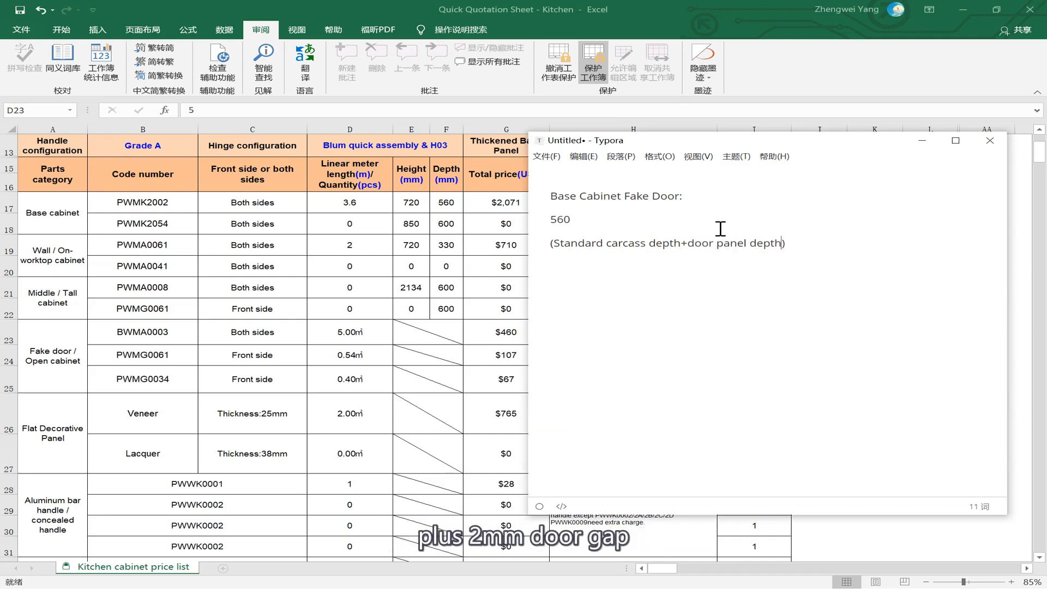
type(" 2mm door gap")
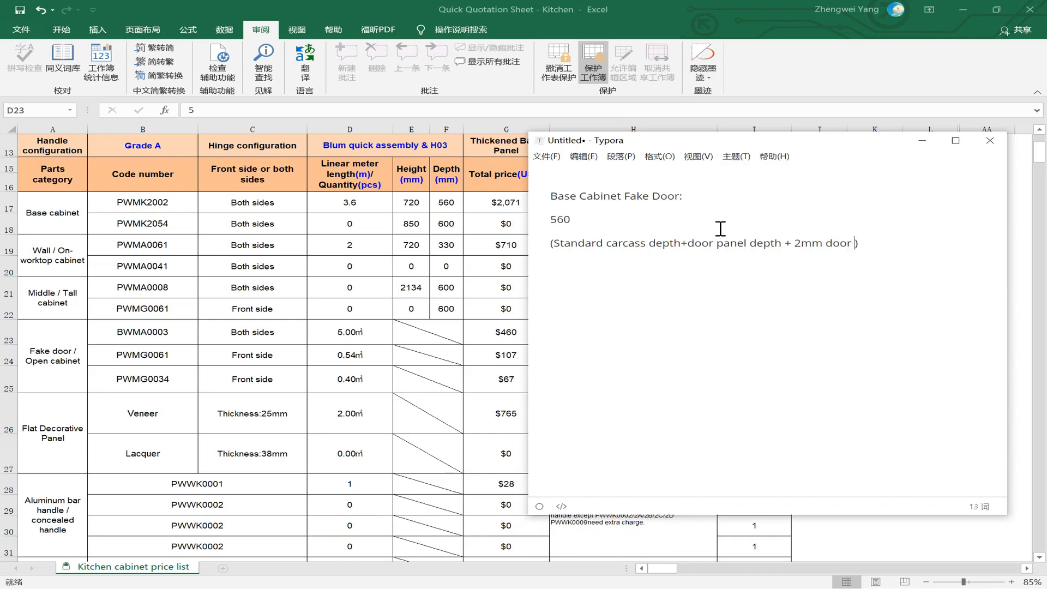
left_click(688, 250)
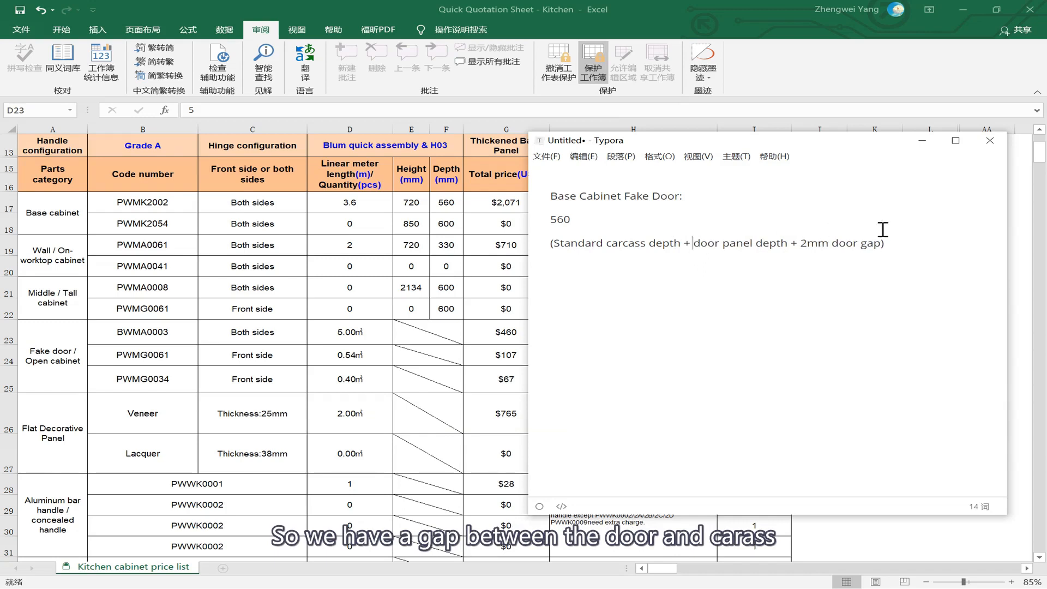
left_click(905, 251)
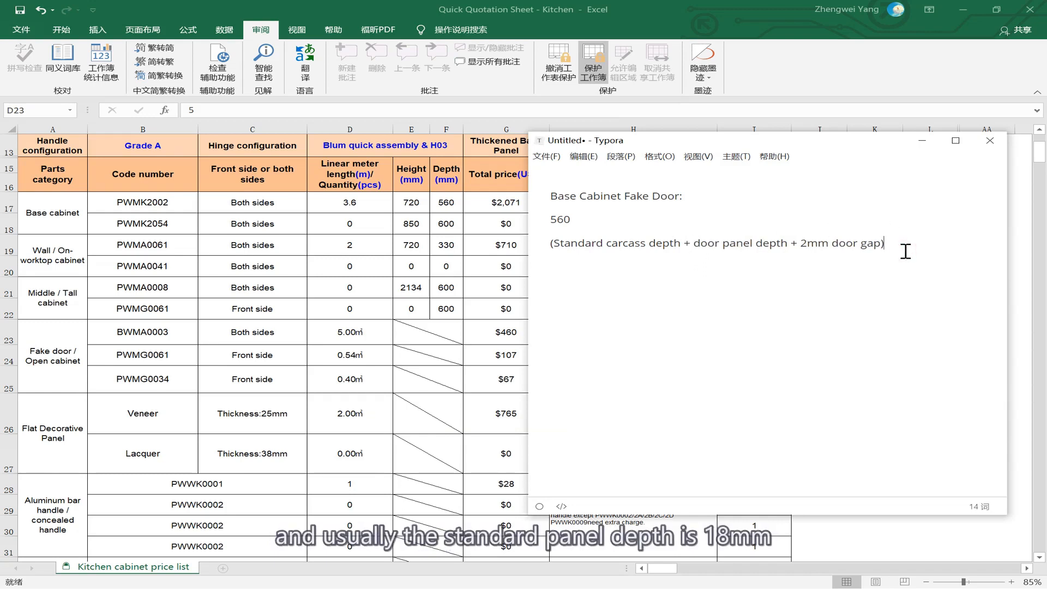
left_click(785, 243)
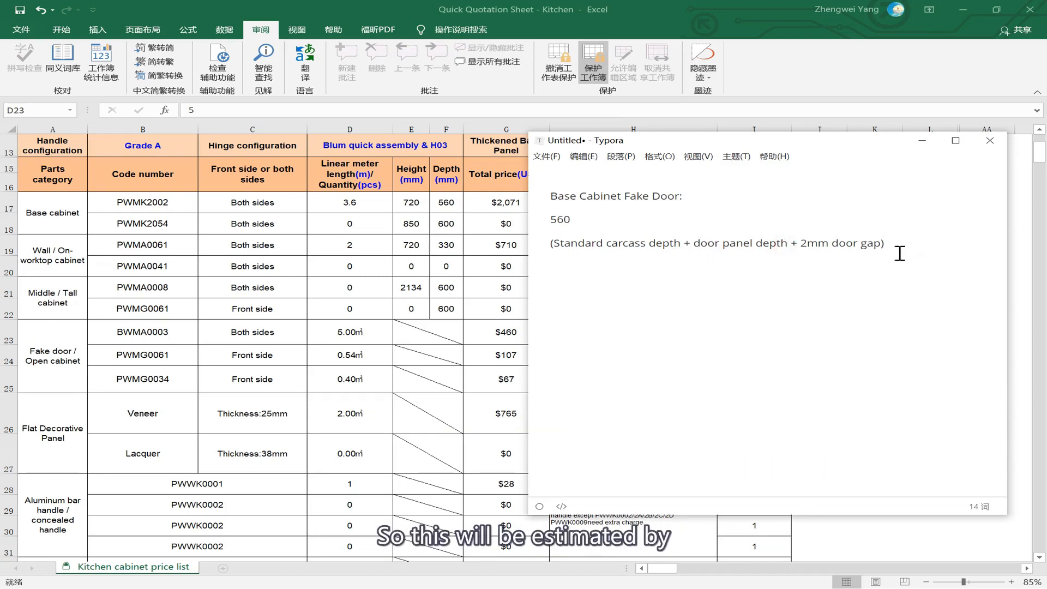
- Add the simplified estimate "(≈Standard carcass depth + 20mm)" on a new line under the depth formula
left_click(890, 241)
key("Return")
type("(≈")
type("Standard ca")
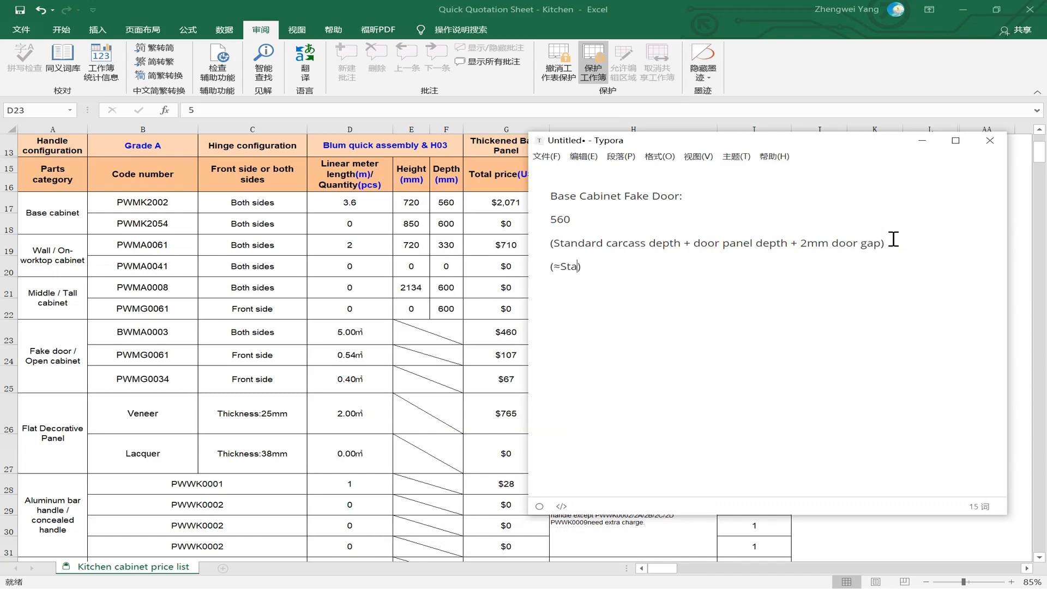
type("rcass depth +")
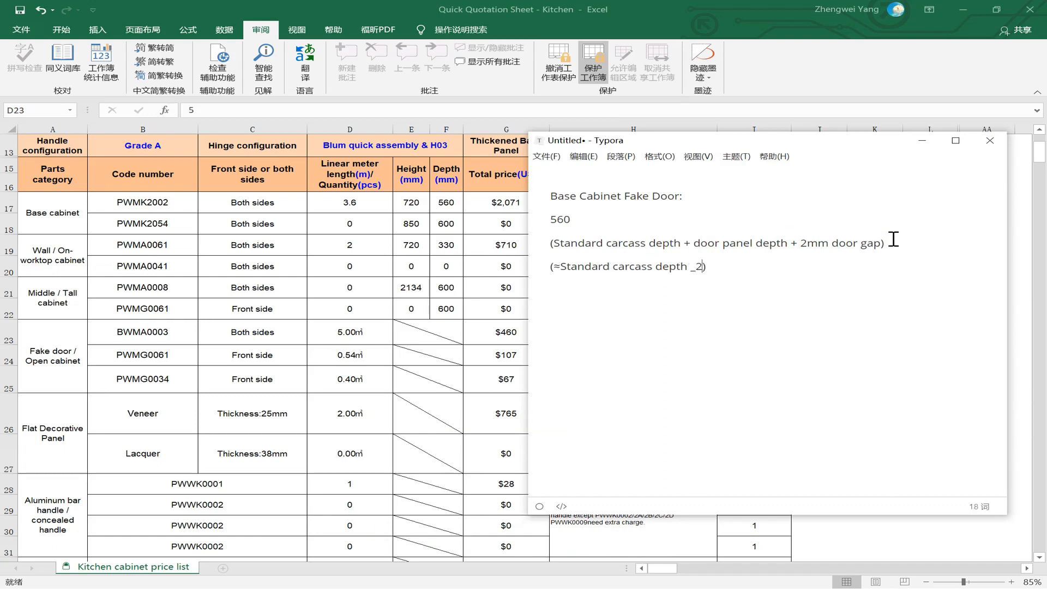
type("20mm")
left_click(702, 266)
left_click(781, 273)
- Extend the 560 line into the fake door size calculation "560+20=580*720"
left_click(602, 219)
type("+20=580")
type("*")
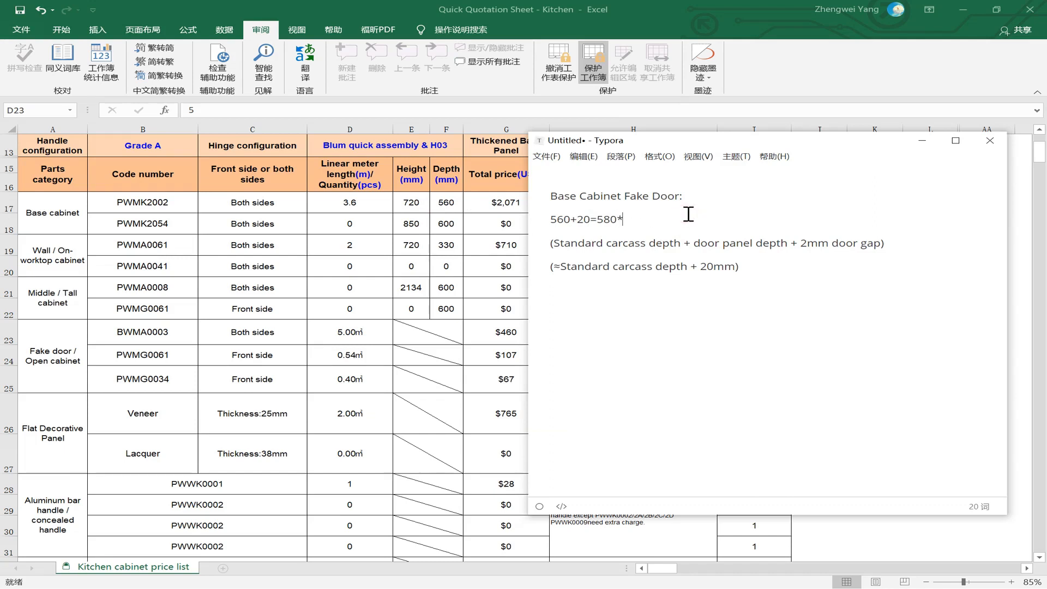
type("720")
- Add the area calculation for two fake doors, "0.58 * 0.72 * 2 = 0.82 ㎡", on a new line at the end of the note
left_click(855, 282)
type("0.58 * 0.72 * 2=")
key("BackSpace")
type("= 0.82")
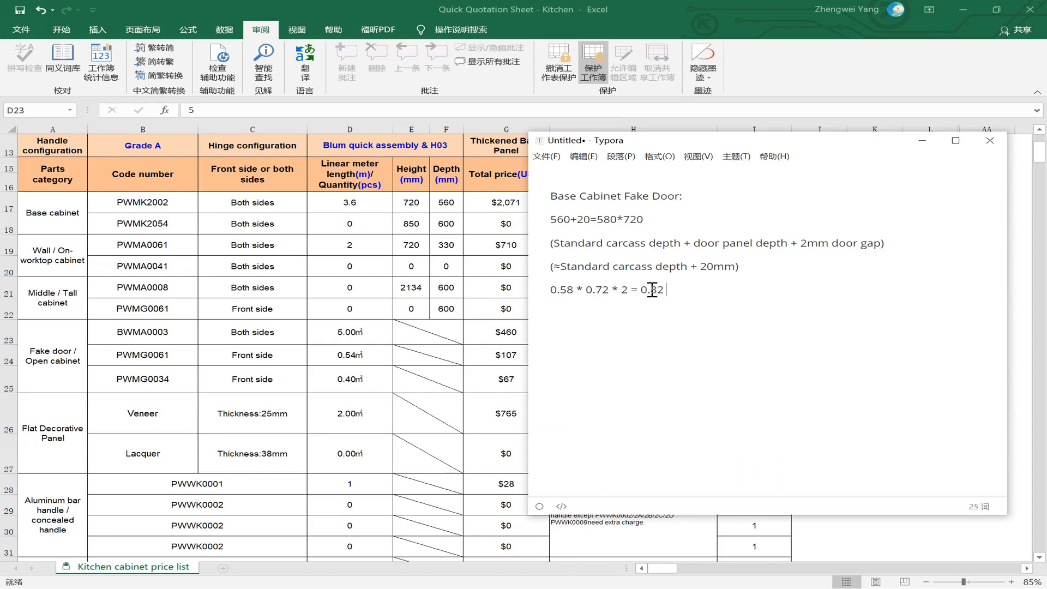
type(" m²")
- Add the line "Count it as 0.9 ㎡" at the end of the note and make the value 0.9 ㎡ bold
type("Count it")
type(" as ")
type("0.9 s")
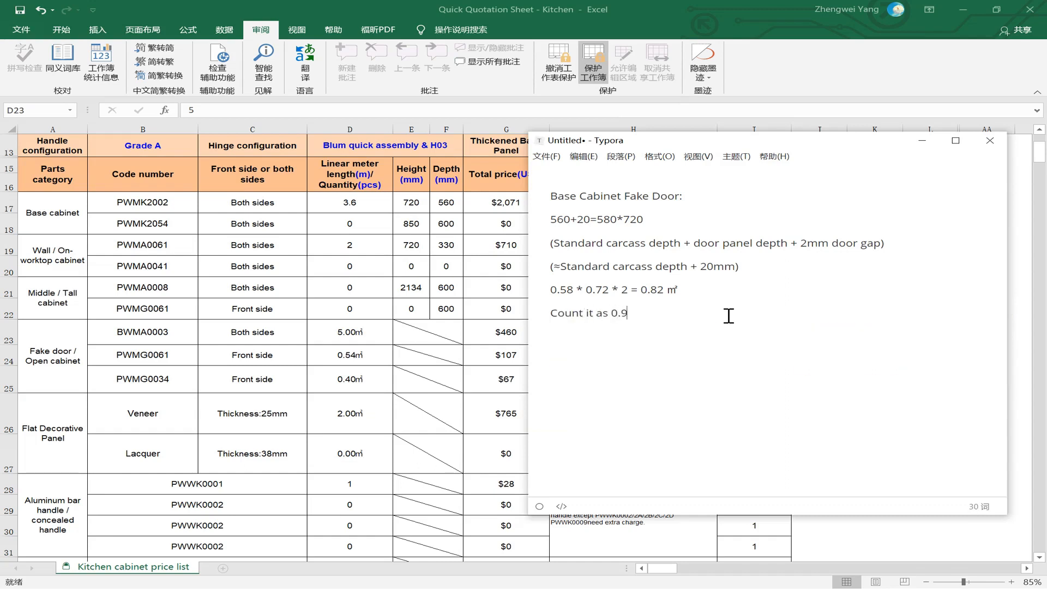
key("BackSpace")
left_click_drag(607, 314, 644, 315)
key("ctrl+b")
- Start a new section headed "Wall Cabinet Fake Door:" after a blank line, with the size calculation "330+20=350 * 720" below it
key("Return")
type("Wall Cabinet Fake")
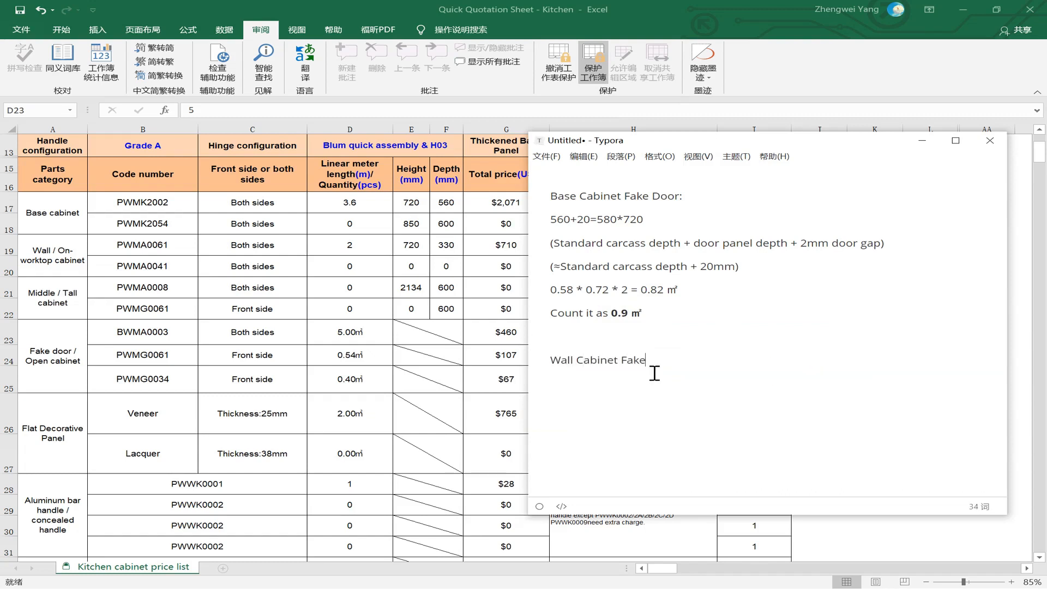
type(" Door:")
key("Return")
type("330+")
type("20=350")
type(" * 720 ")
- Add the area calculation for two wall cabinet fake doors, "0.35 * 0.72 * 2 = 0.5 ㎡", on a new line
type("0.35")
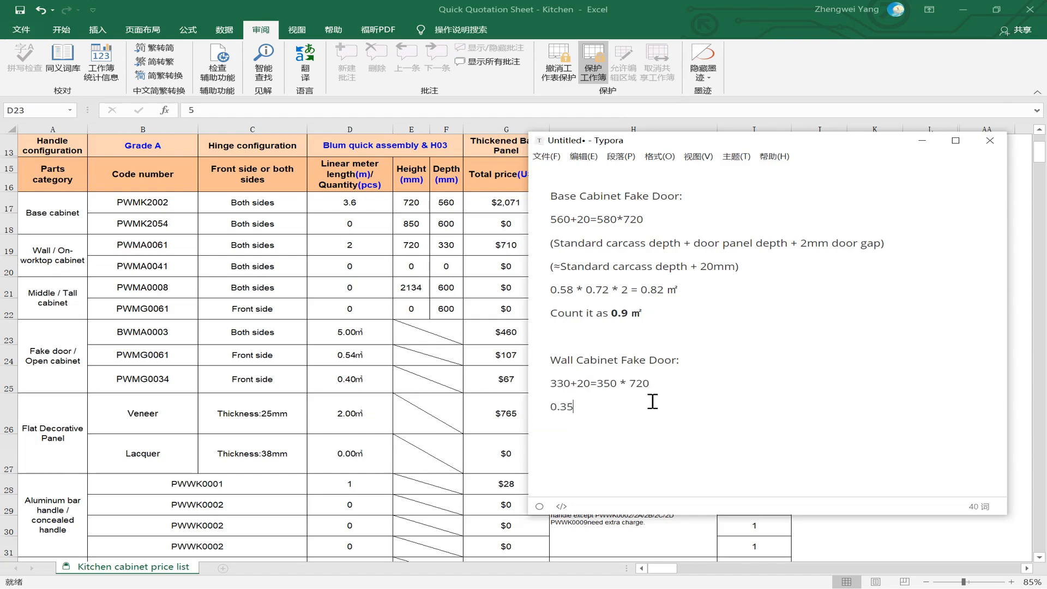
type(" &")
key("BackSpace")
type("* 0.72 * 2 = 0.5 ㎡ ")
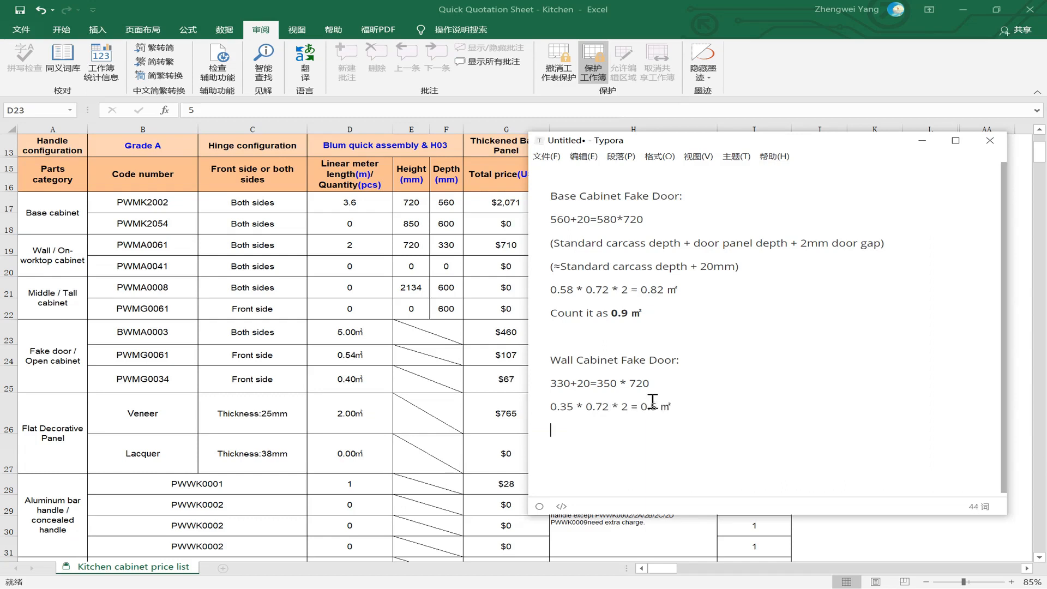
- Add "Count it as 0.6 ㎡" under the wall cabinet calculation, with 0.6 ㎡ in bold, and leave a blank line after it
type("Count it as 0.6 ㎡")
left_click_drag(611, 428, 640, 424)
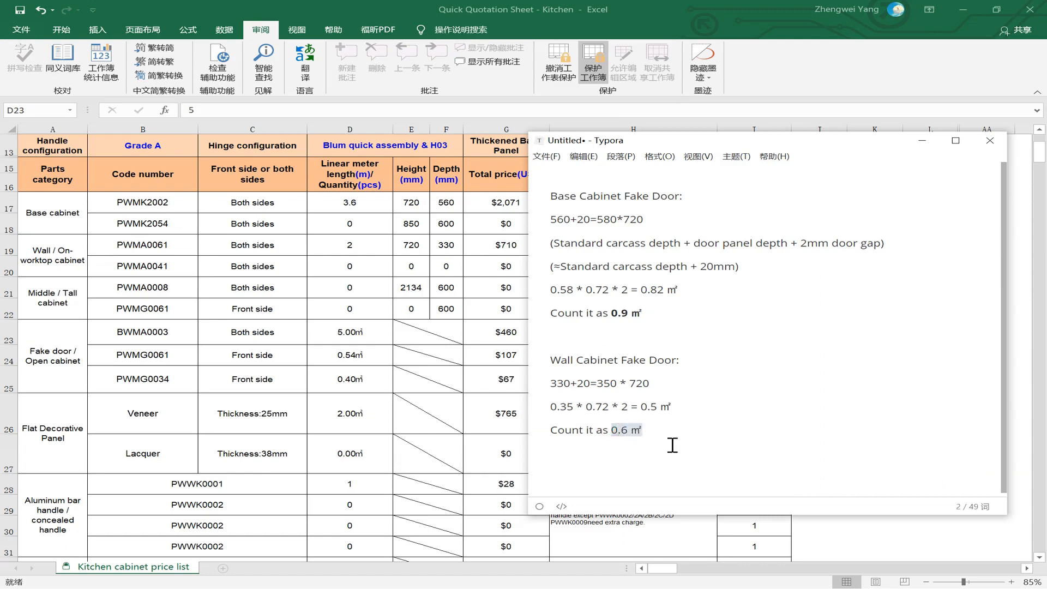
key("ctrl+b")
left_click(674, 467)
key("Return")
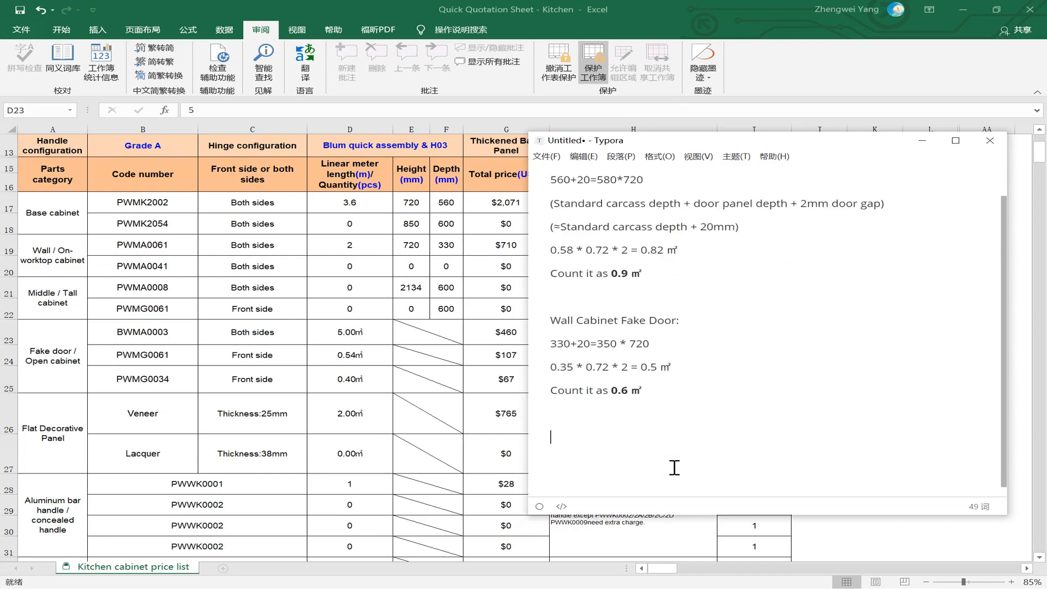
- Write the rule of thumb "Usually, with no high cabinets, we just put in 1.5 ㎡" as a new line in the note
type("Usually, w")
type("ith no fak")
key("BackSpace")
key("BackSpace")
key("BackSpace")
key("BackSpace")
key("BackSpace")
key("BackSpace")
key("BackSpace")
key("BackSpace")
key("BackSpace")
key("BackSpace")
type("ith no high cabinets,")
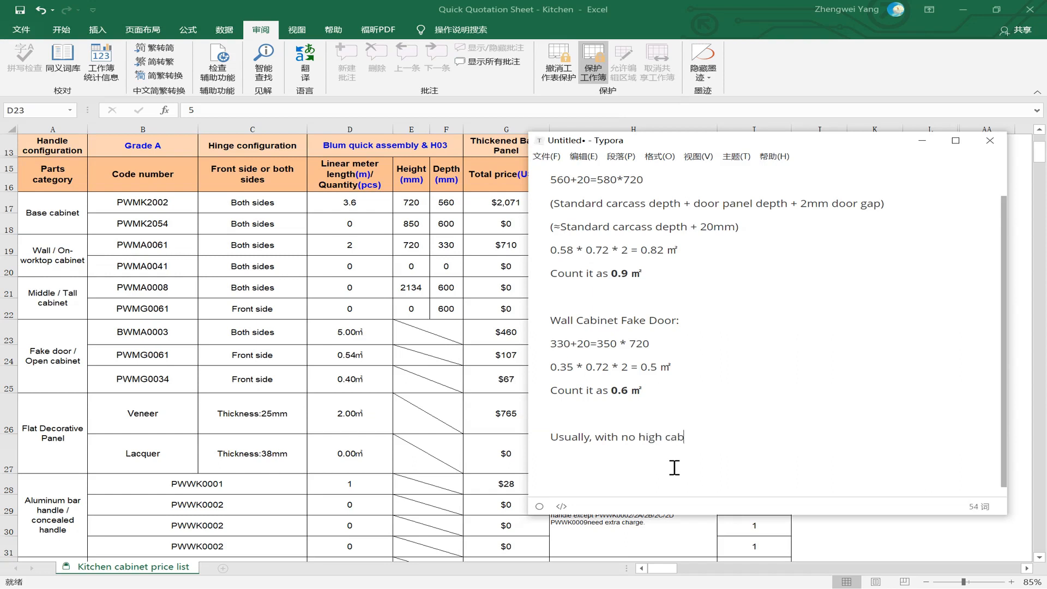
type("we just put in 1.5 ")
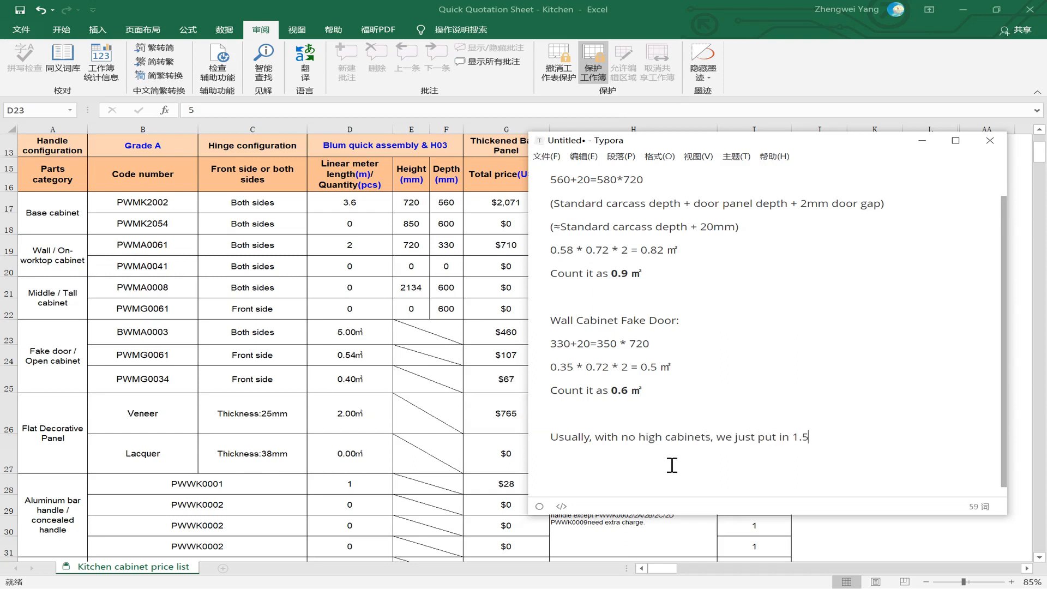
type("㎡")
key("Return")
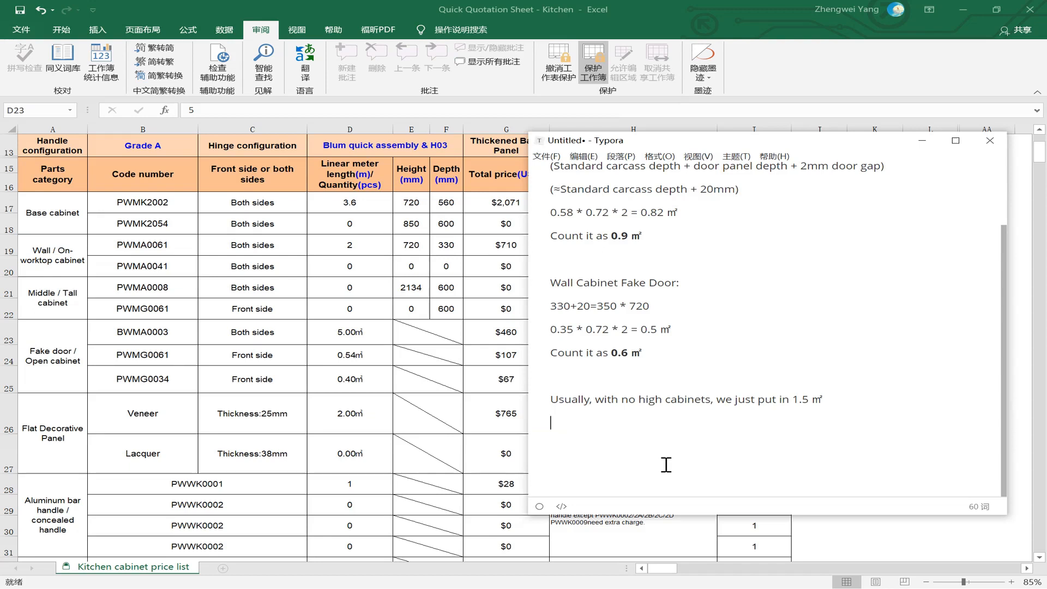
- Add the line "If one side is right next to the wall, put in 0.75 ㎡" to the note
type("If one side is right next to the wal")
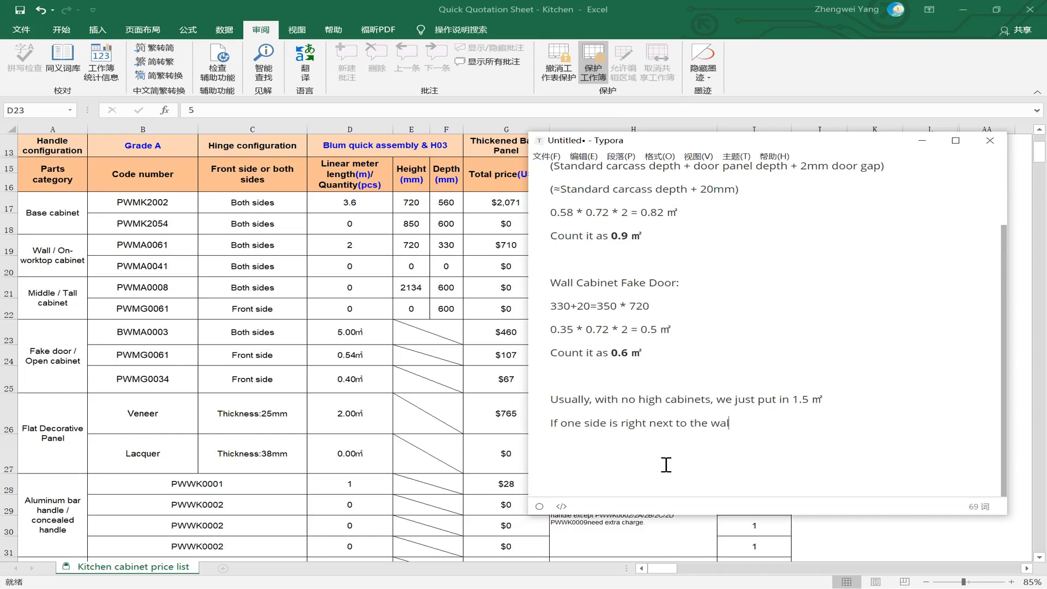
type("l, put in 0.75 ㎡")
key("Return")
key("Return")
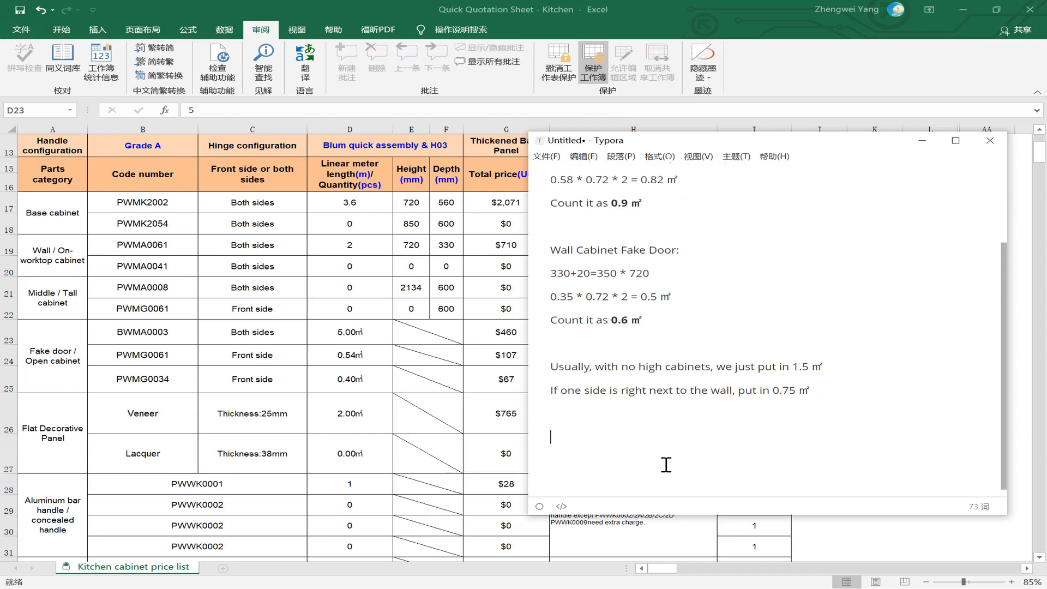
key("BackSpace")
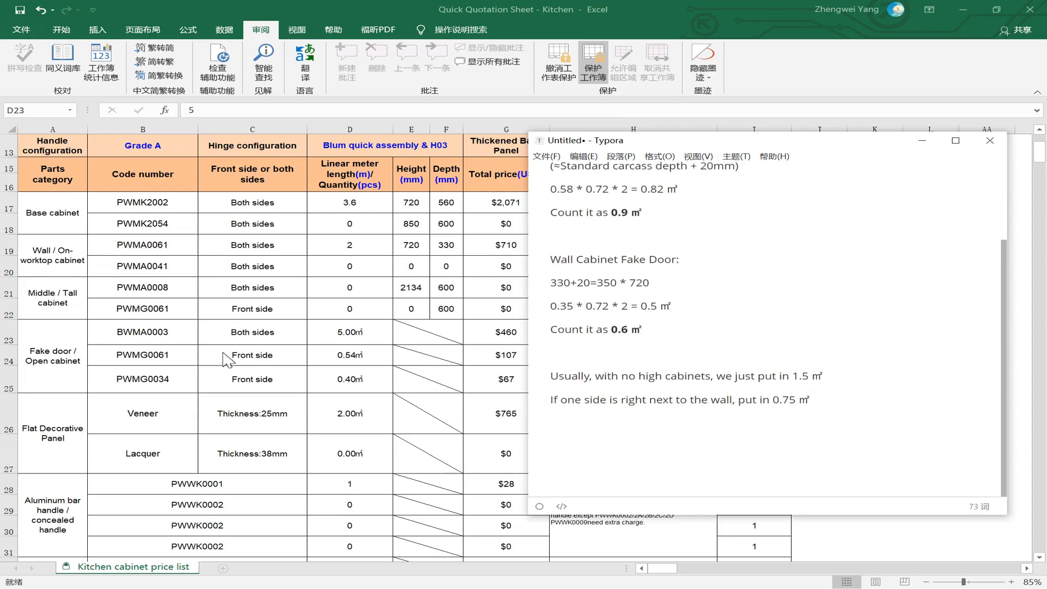
- Point out the fake door and tall cabinet categories in the sheet, and add "with 2 extra fake door for high cabinets, put in 4 ㎡" to the note
left_click(173, 354)
left_click(64, 339)
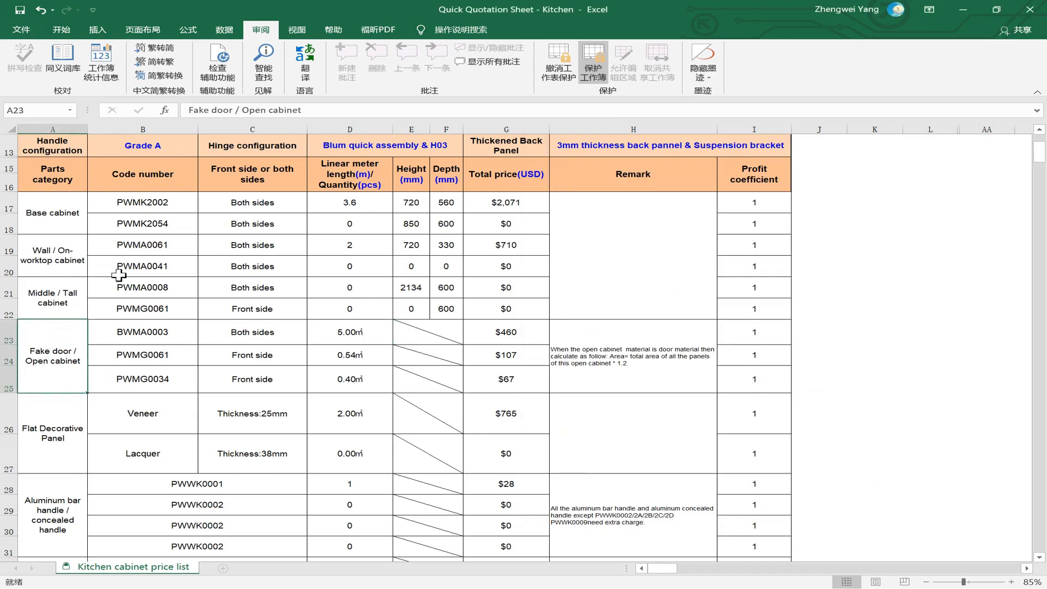
left_click(66, 283)
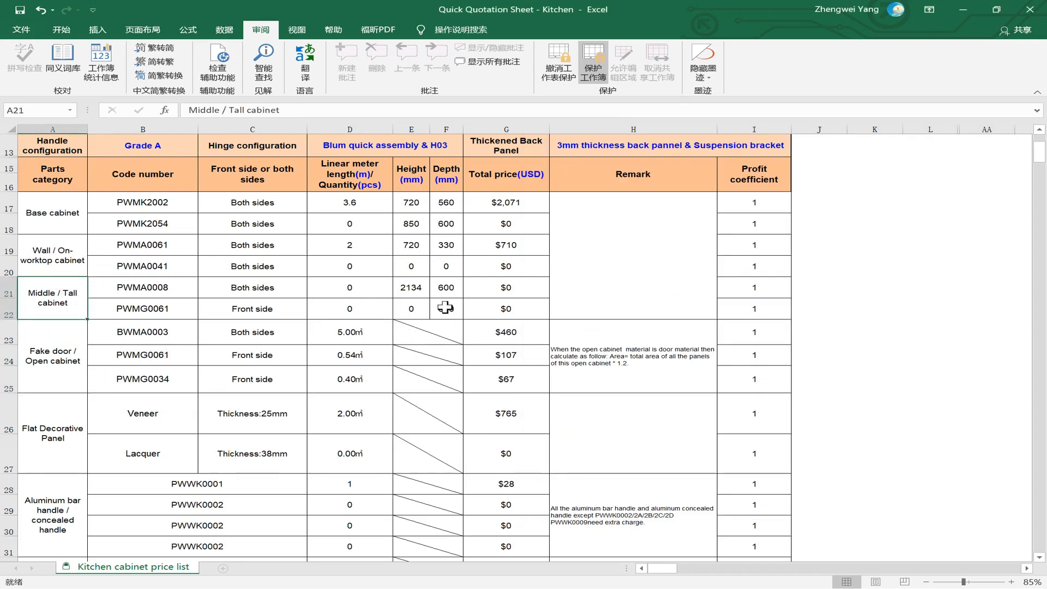
key("alt+Tab")
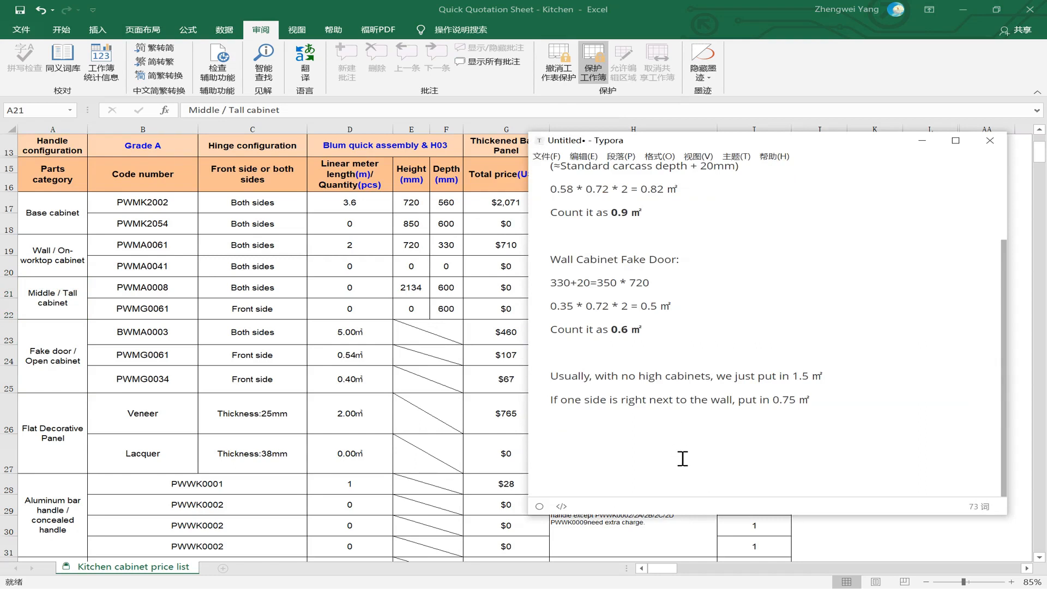
type("with 2 extra fake door for high")
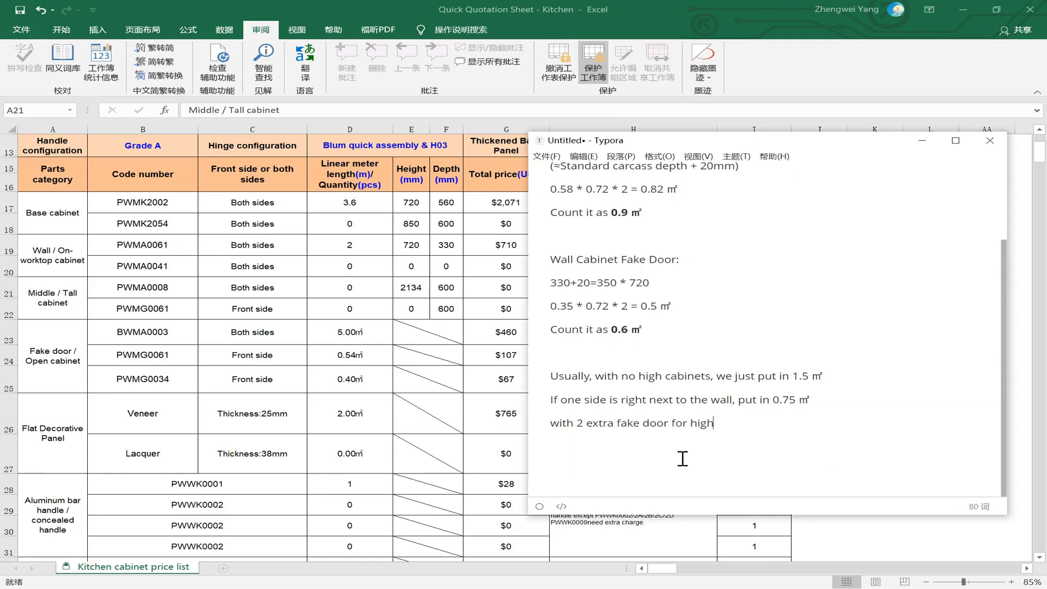
type(" cabinets, put in 4 ㎡")
key("Return")
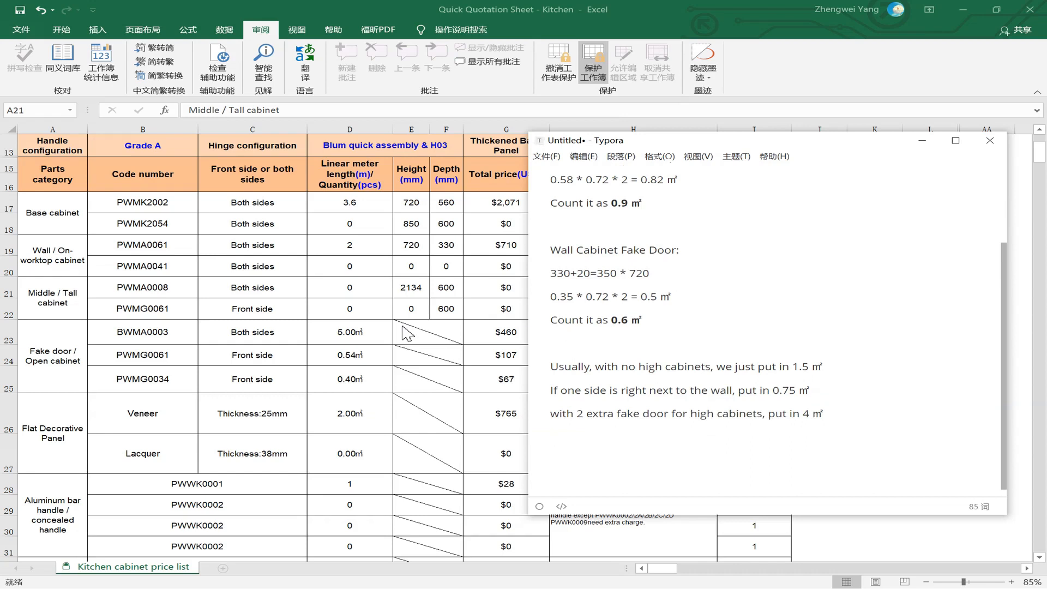
- Switch to the Excel quotation sheet and set the first fake door row's code number to PWMK2002
key("alt+Tab")
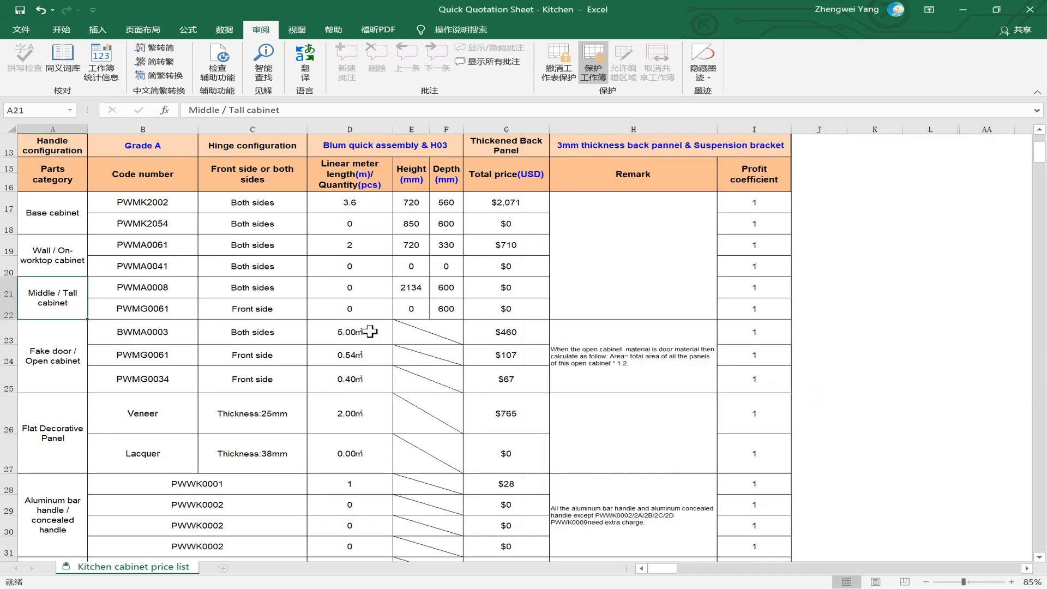
left_click(115, 334)
key("alt+Down")
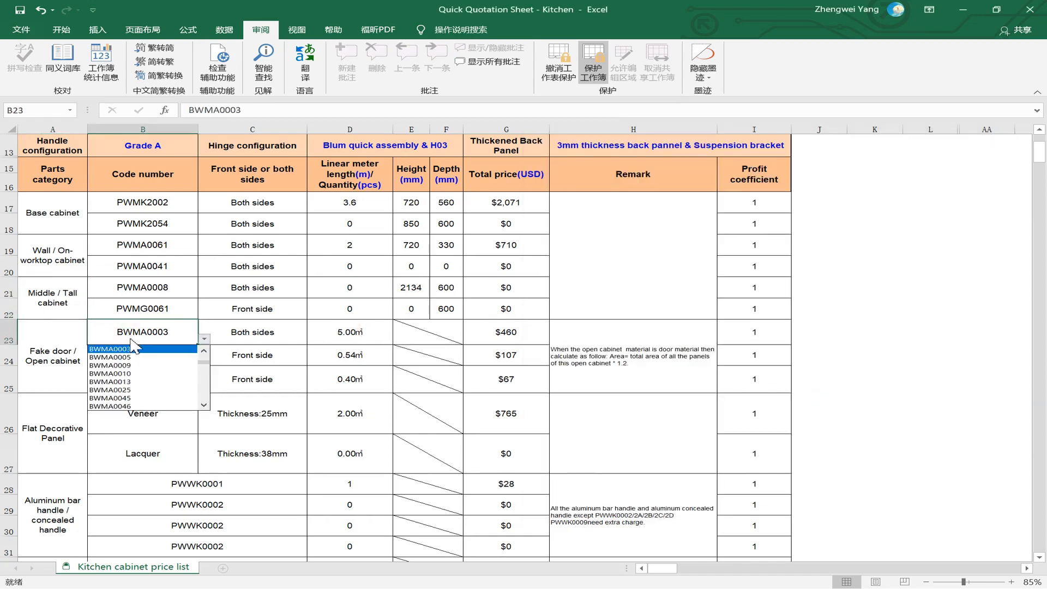
left_click_drag(203, 361, 206, 385)
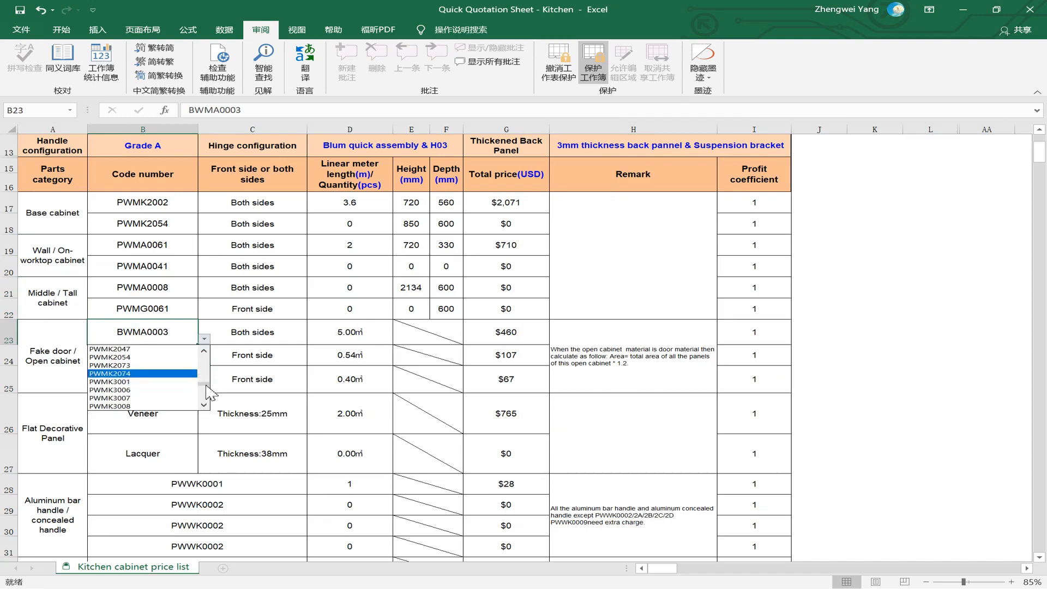
left_click_drag(207, 385, 206, 383)
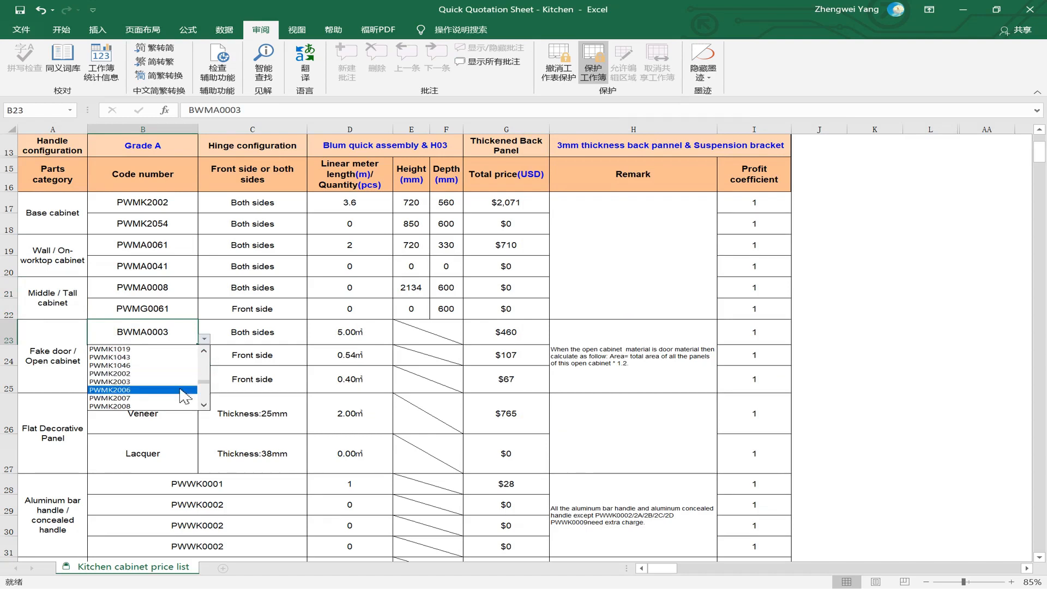
left_click(166, 375)
- Set the finished side of the first fake door row to Front side
left_click(376, 336)
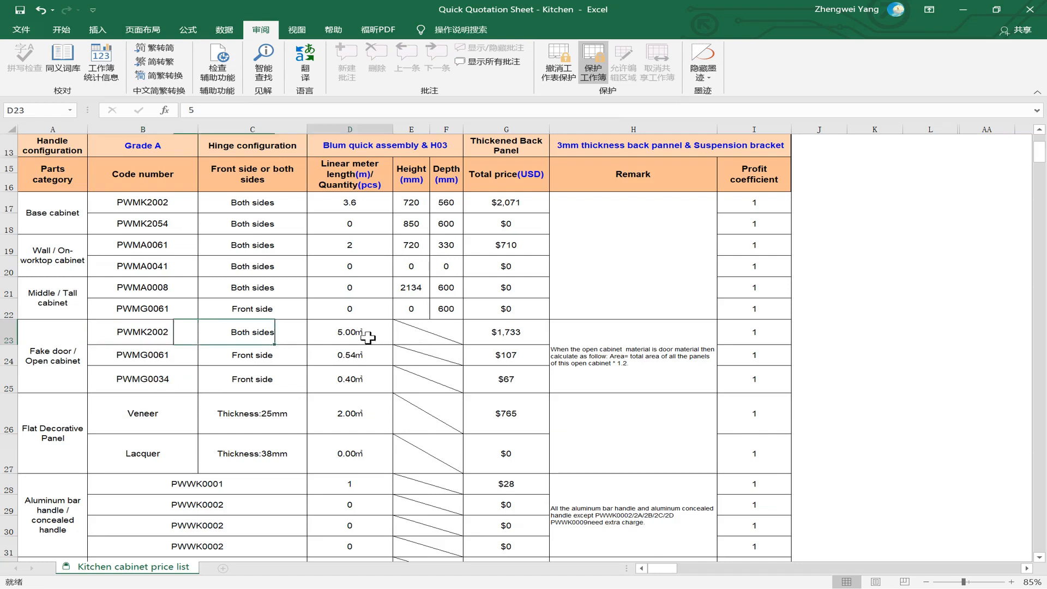
left_click(284, 338)
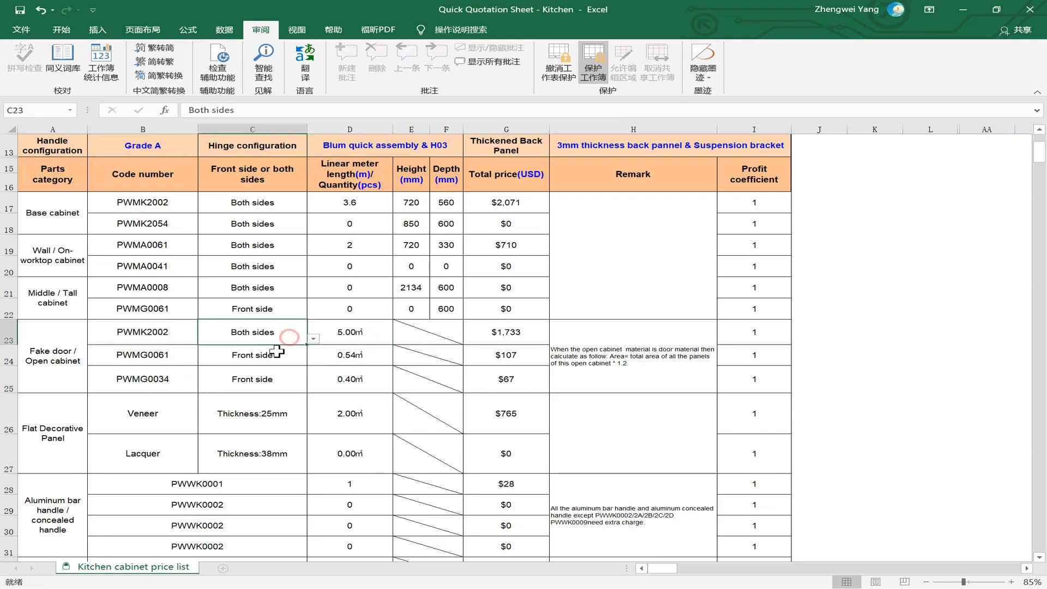
key("alt+Down")
left_click(280, 349)
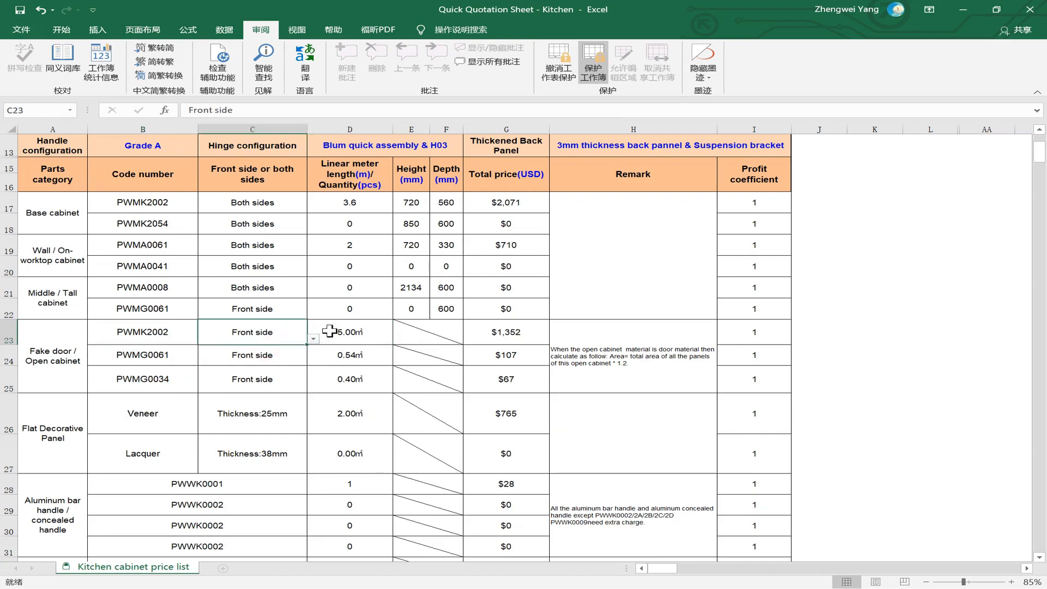
- Set the area of the first fake door row to 1.5 and the areas of the other two fake door rows to 0
left_click(343, 338)
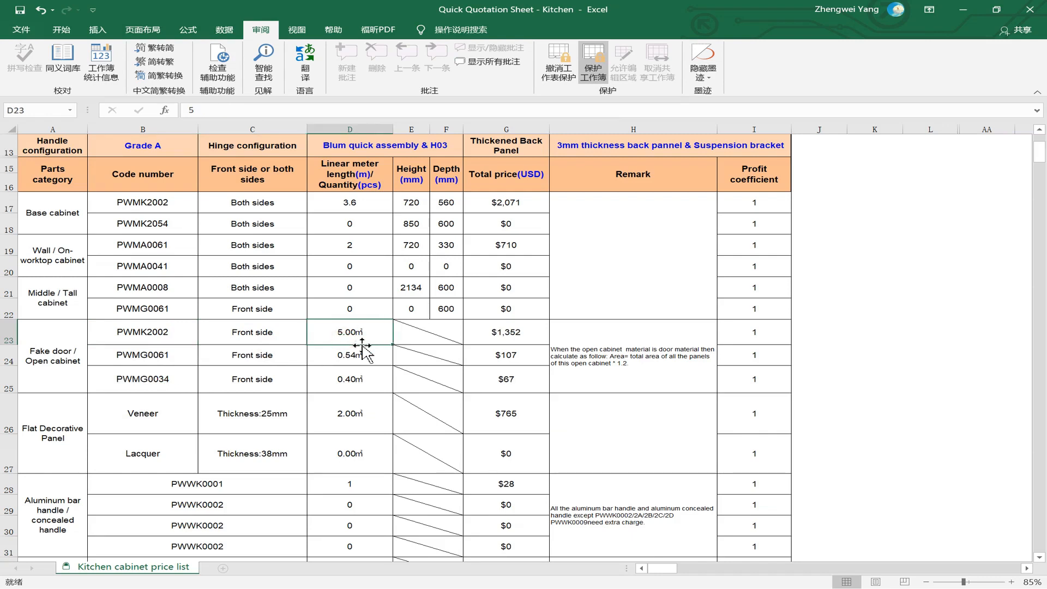
type("1.5")
key("Return")
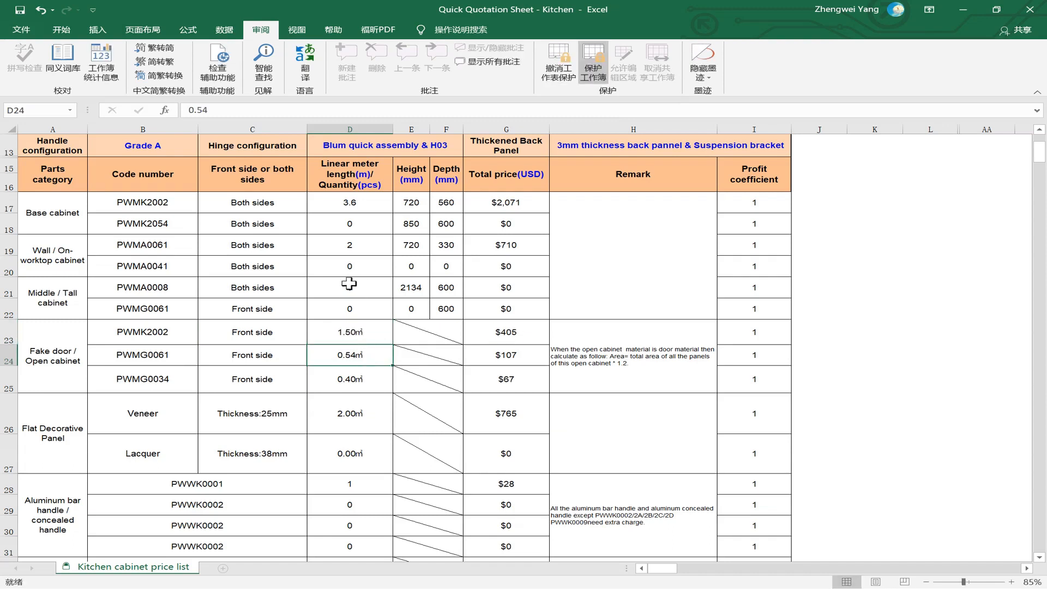
type("0")
key("Return")
type("00")
key("Return")
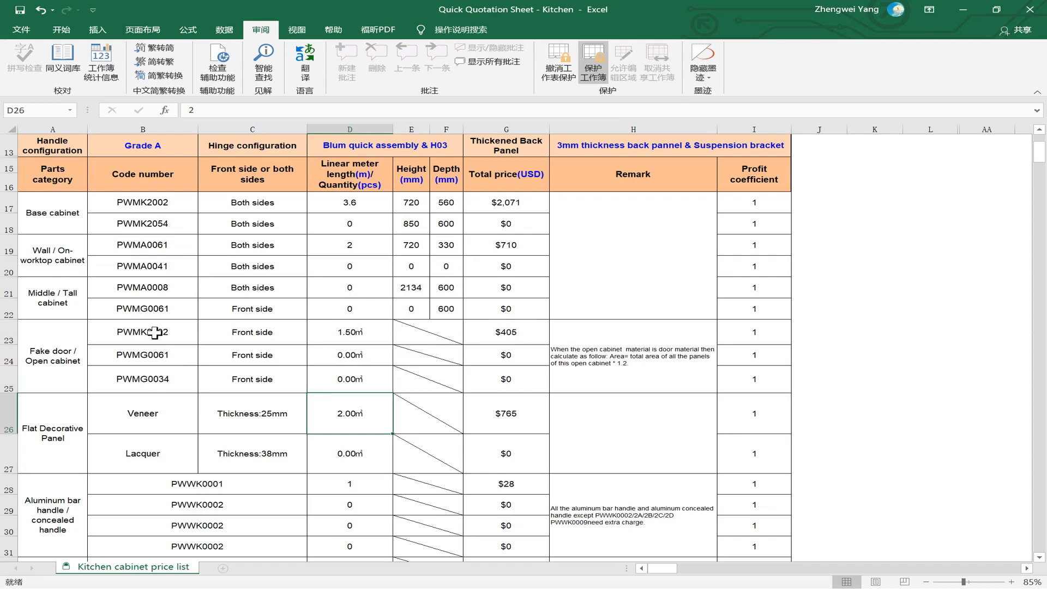
- Examine the code numbers, sides and areas in the three Fake door / Open cabinet rows
left_click(159, 360)
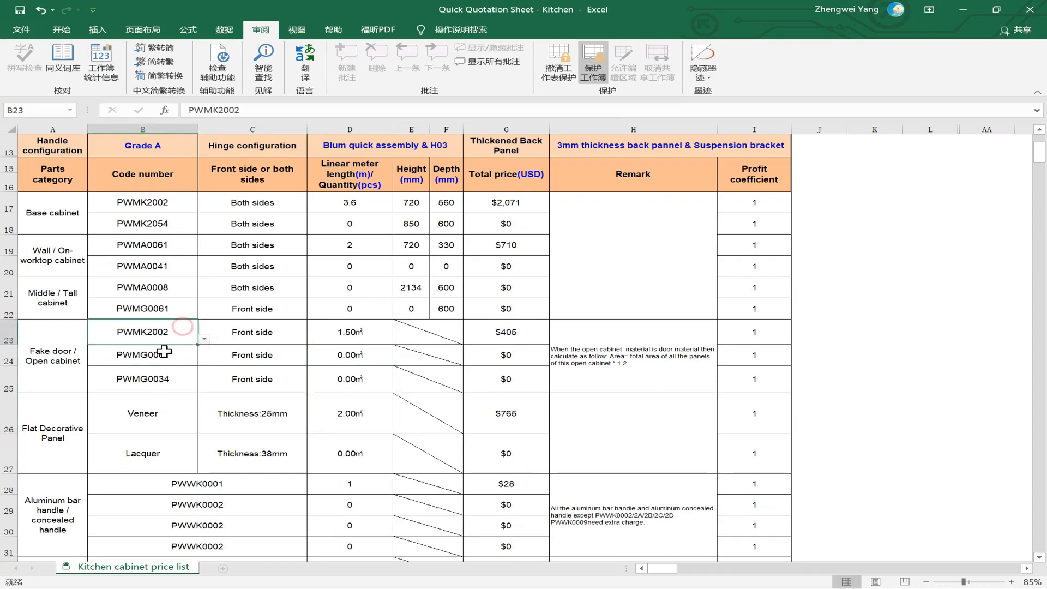
left_click(353, 333)
left_click(189, 355)
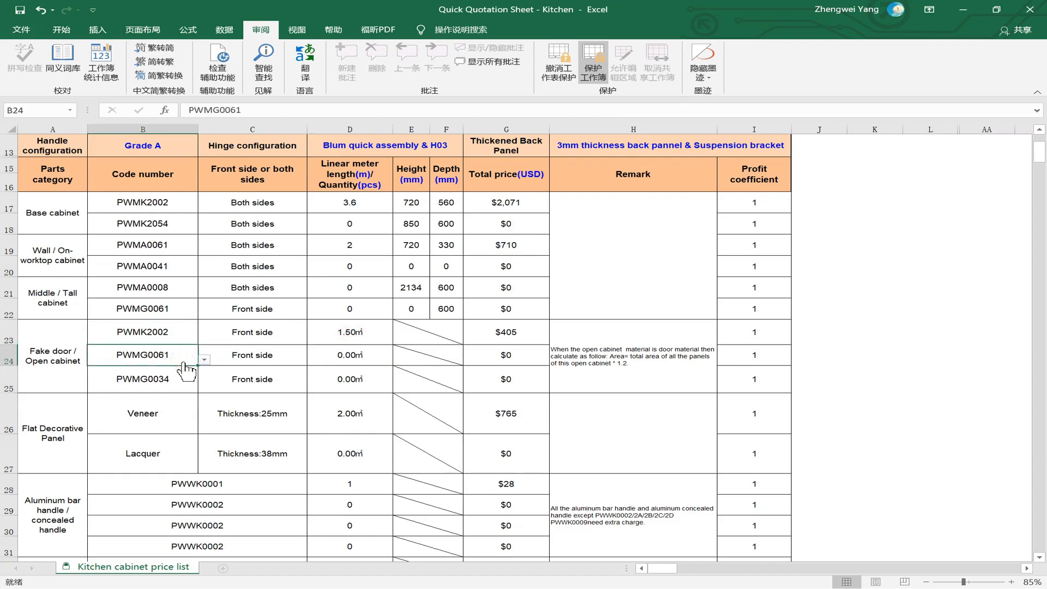
left_click(173, 332)
left_click(160, 378)
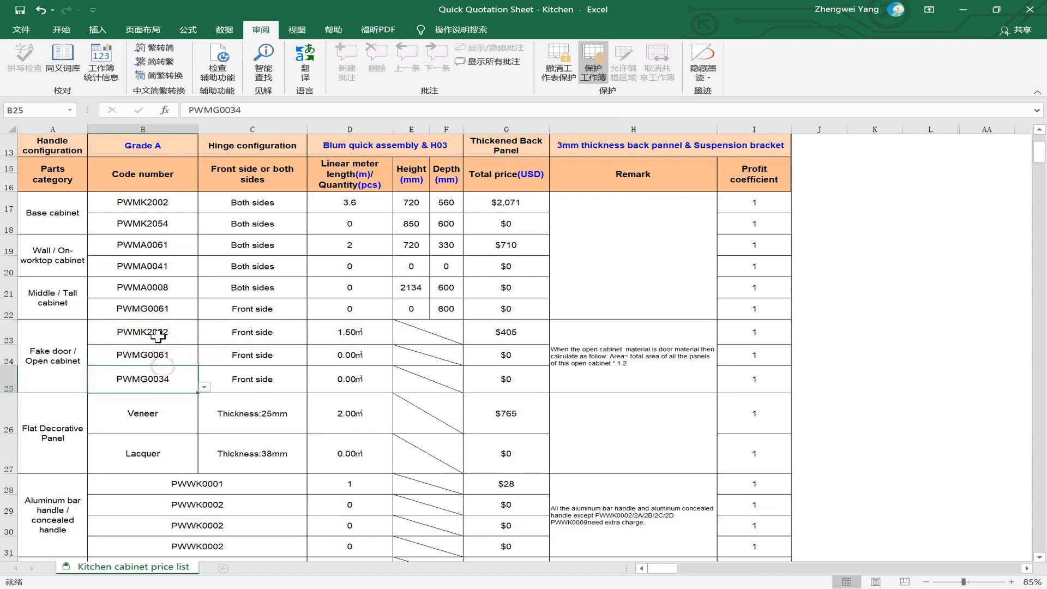
left_click(158, 334)
left_click(154, 356)
left_click(350, 358)
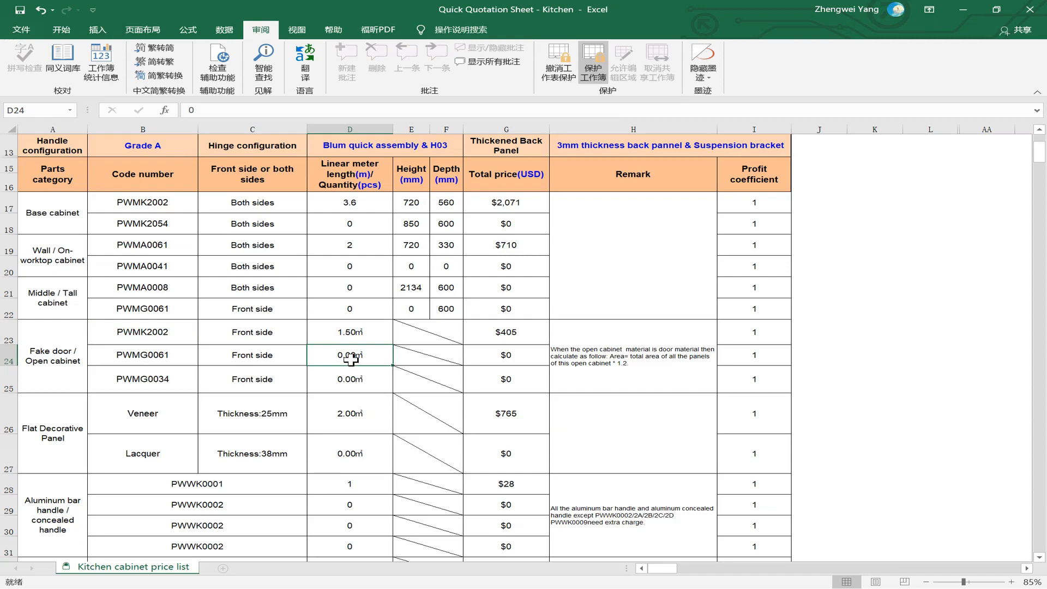
left_click(51, 346)
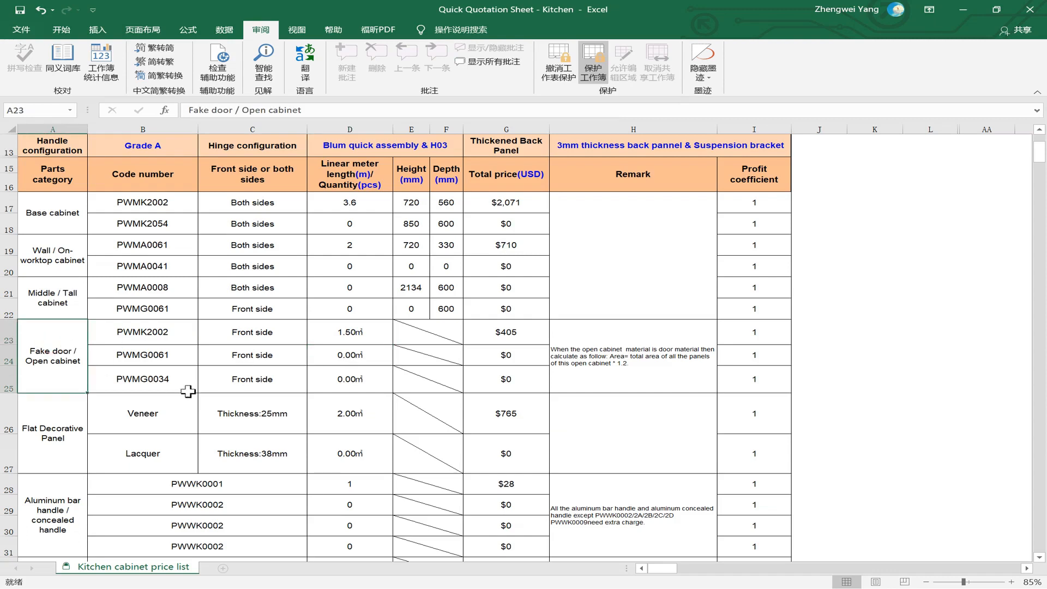
left_click(237, 380)
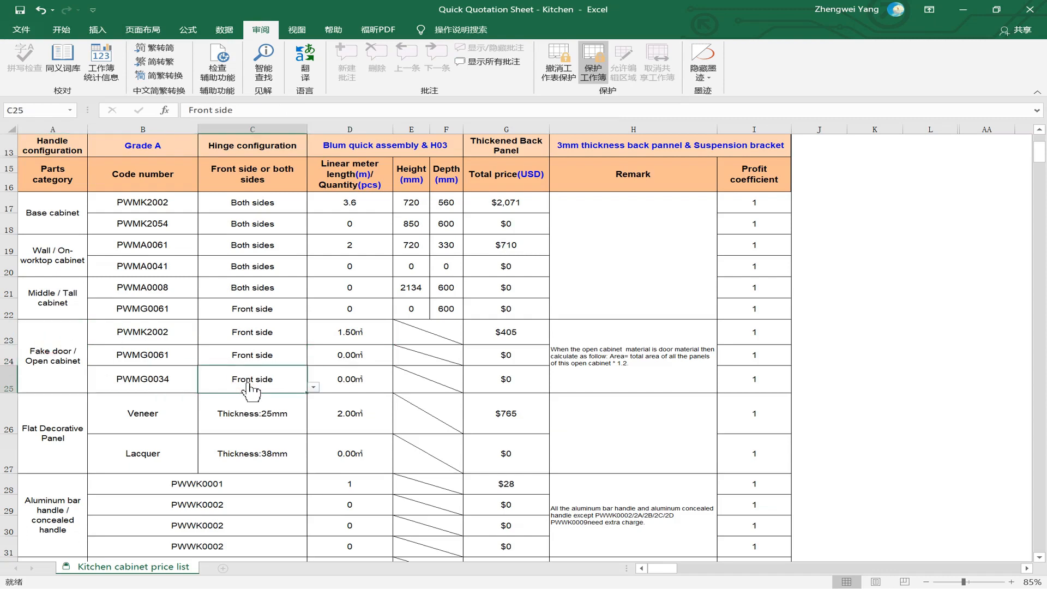
- Switch to the Typora notes and add the line "Estimate the total panel used for open cabinet" below the high cabinet note
key("alt+Tab")
scroll(740, 393, "down", 1)
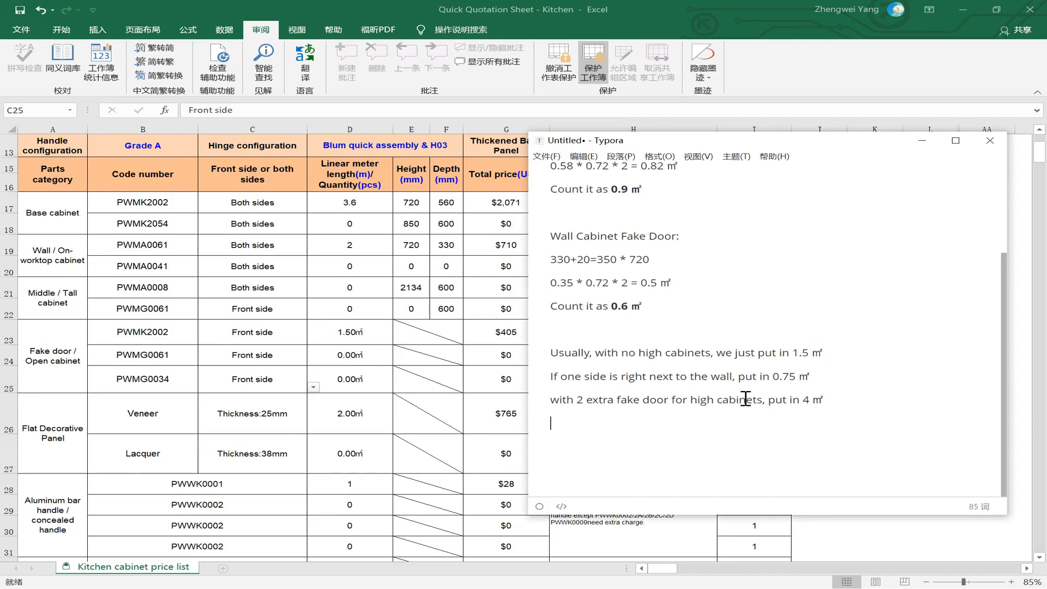
key("Return")
key("Return")
type("Estimate the")
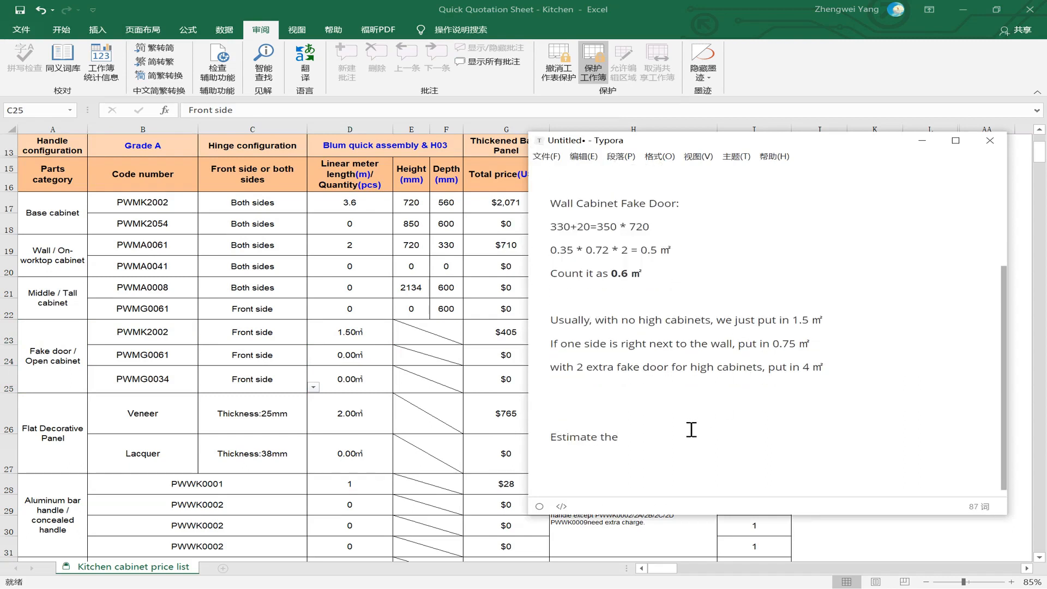
type(" total panel used for open cabinet")
key("Return")
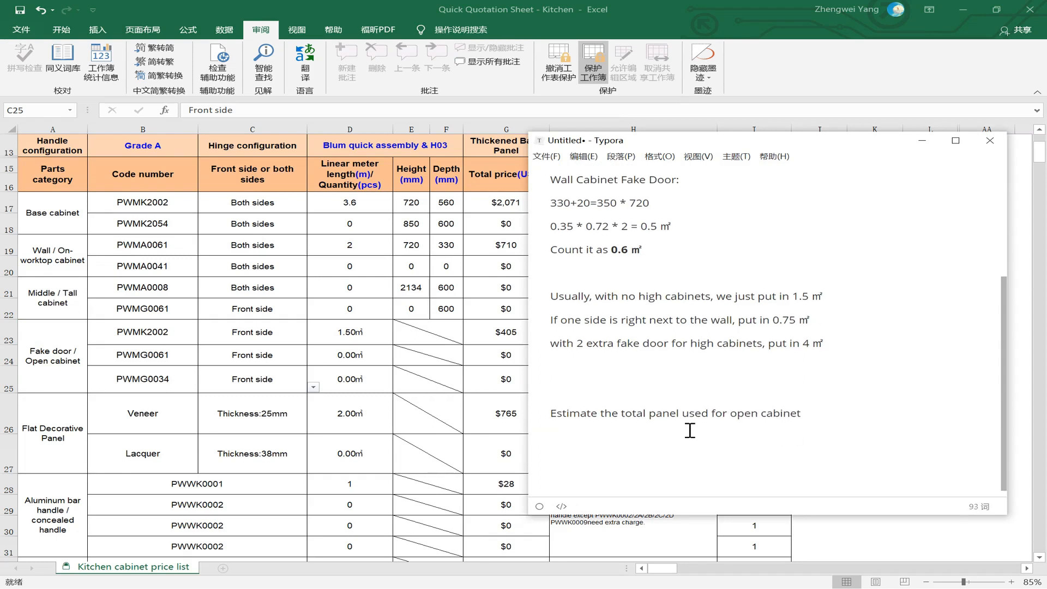
- Check the first base cabinet row in Excel, and note in Typora "Width: 600mm", "Height: 720mm" and "Depth: 580mm" on separate lines
key("alt+Tab")
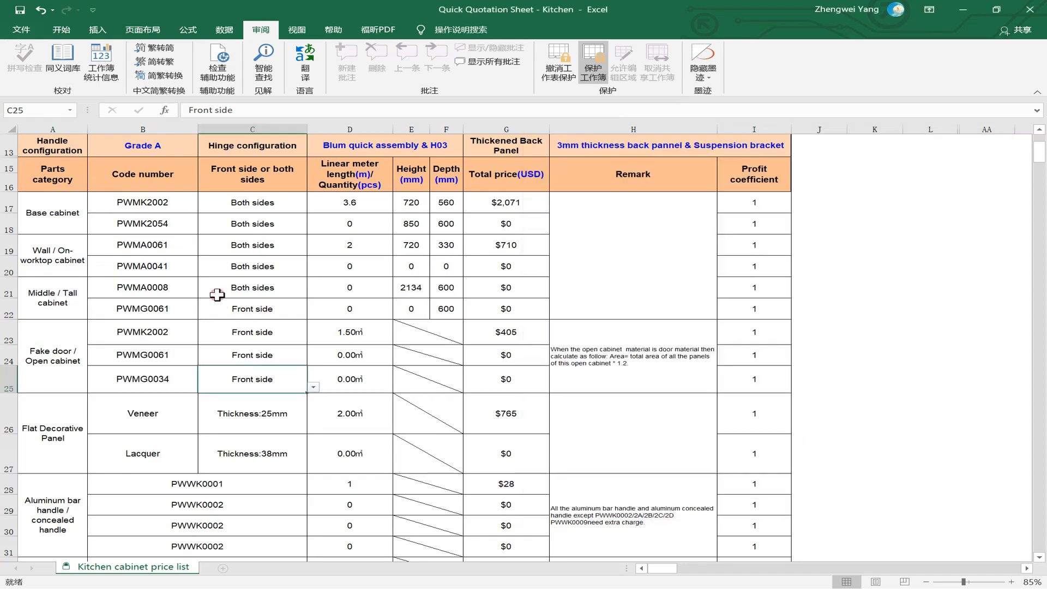
left_click(388, 204)
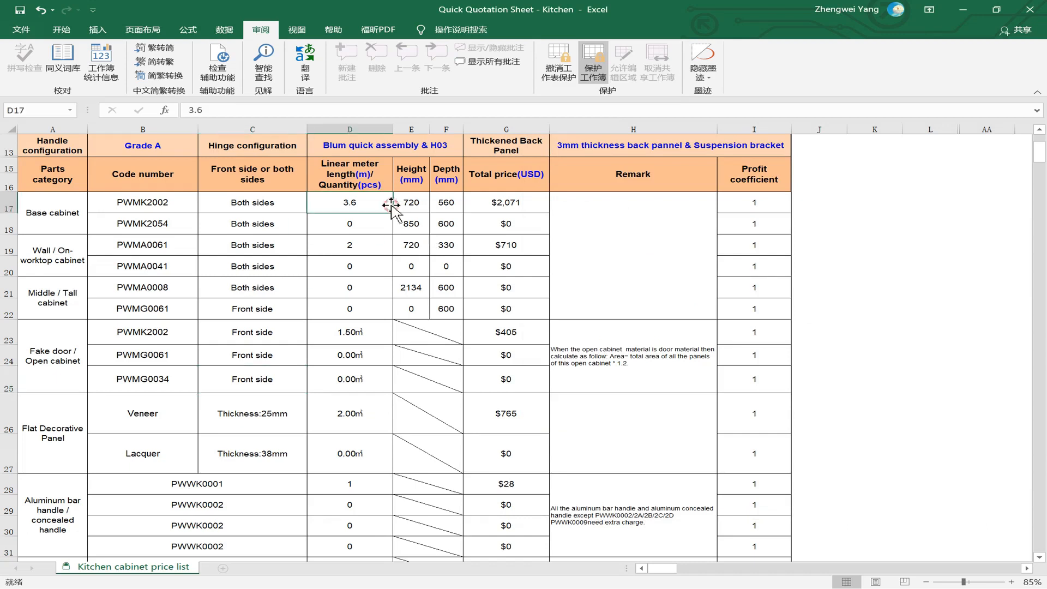
key("alt+Tab")
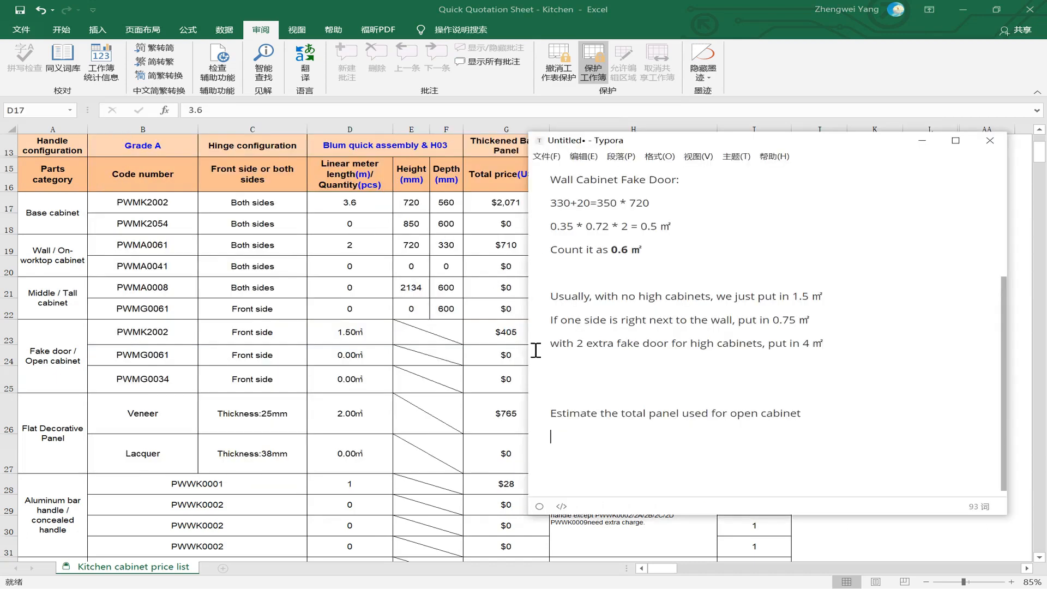
type("Width: 600mm")
key("Return")
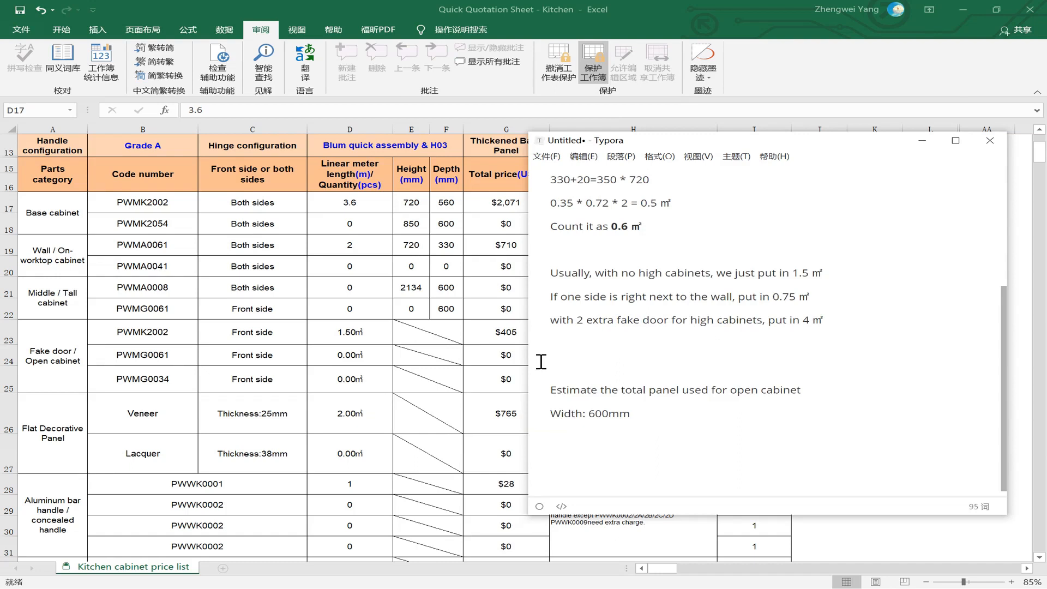
type("Height: 720mm")
key("Return")
type("D")
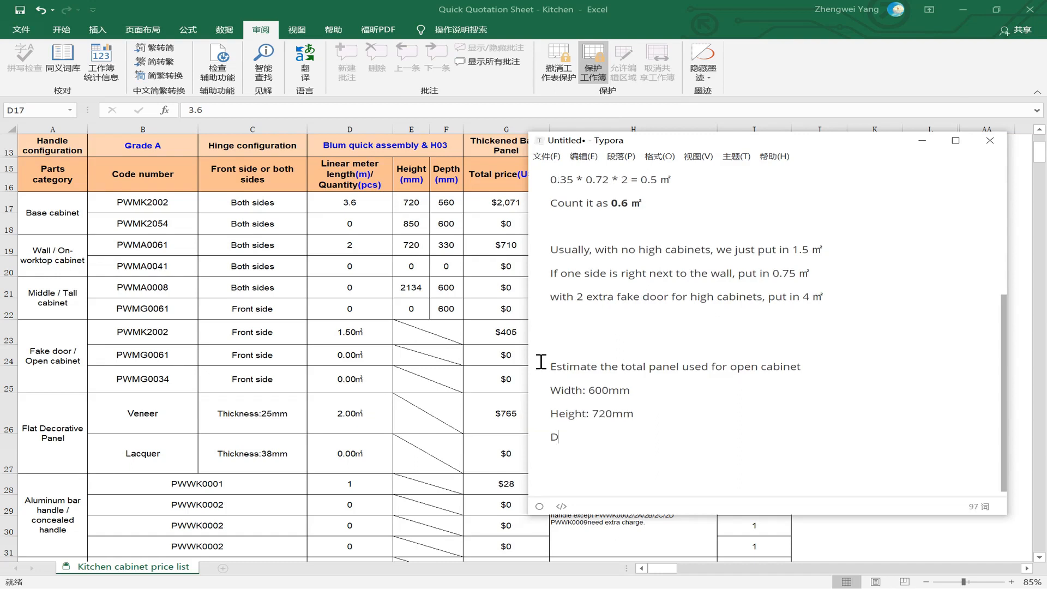
type("epth: 580mm")
key("Return")
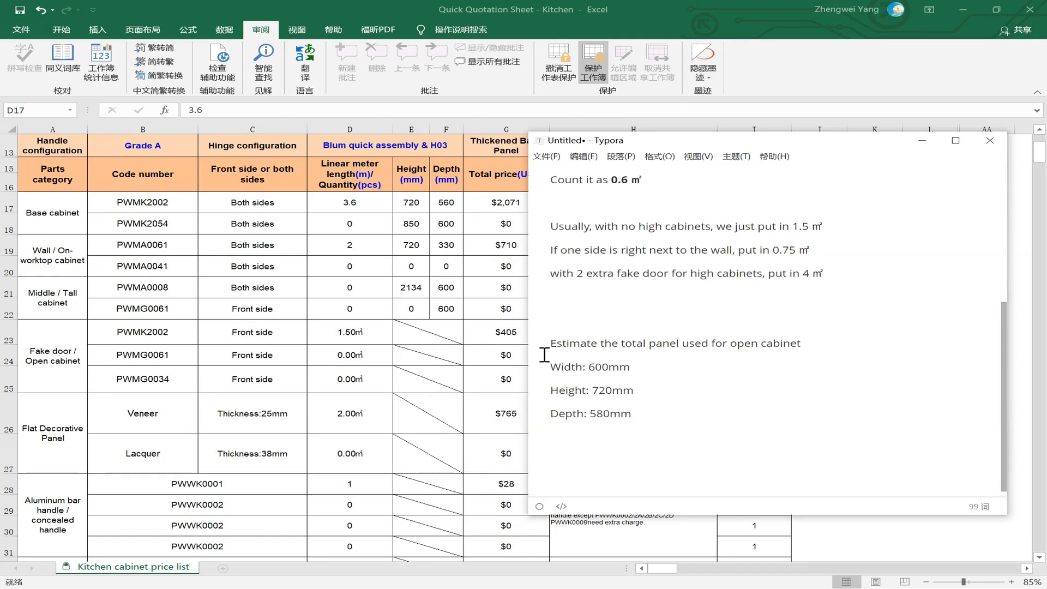
- Add the line "Open base cabinet with no shelf" below the dimensions in the notes
type("Open base cabinet")
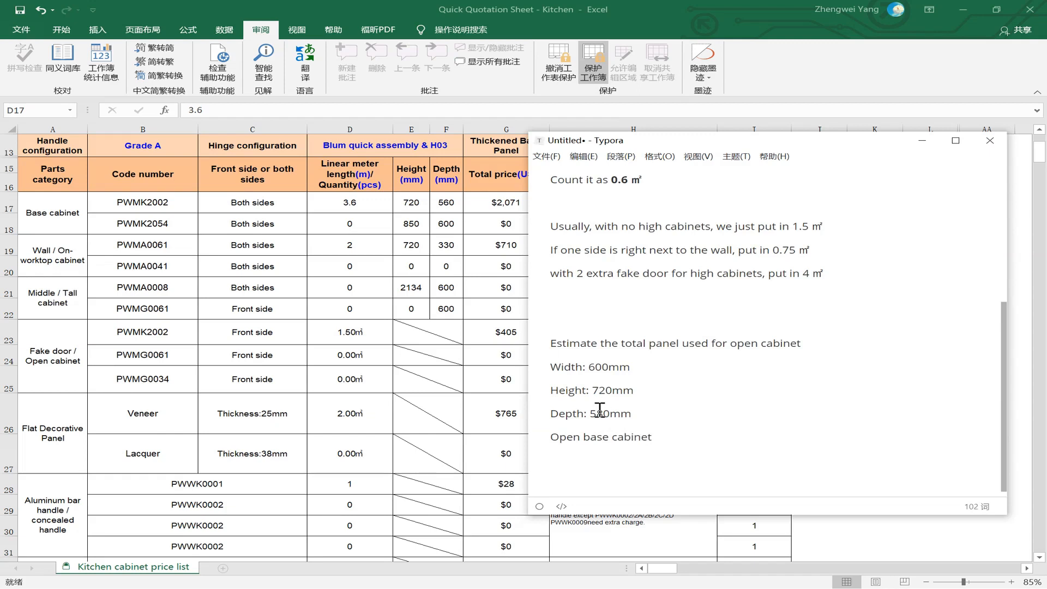
left_click(661, 467)
left_click(686, 436)
type("with no shelf")
key("Return")
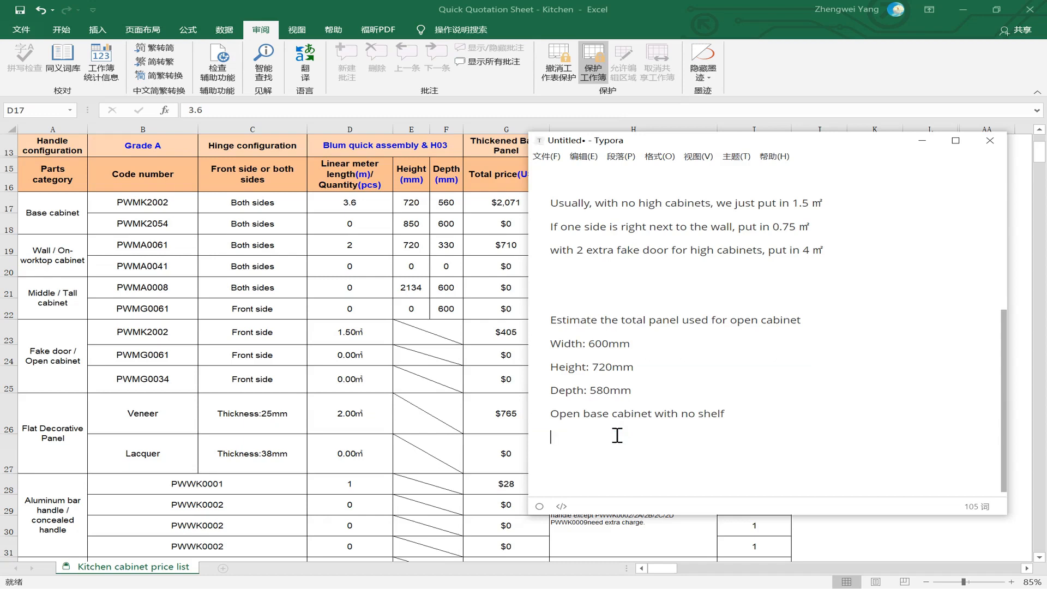
- Add "Side Panel + Back Panel + Top/Bottom Panel:" and the calculation "0.58 * 0.72 *2 + 0.6 * 0.72 + 0.6 * 0.58 *2 = 1.9 ㎡" to the notes
type("Side Panel + Back Panel + Top/")
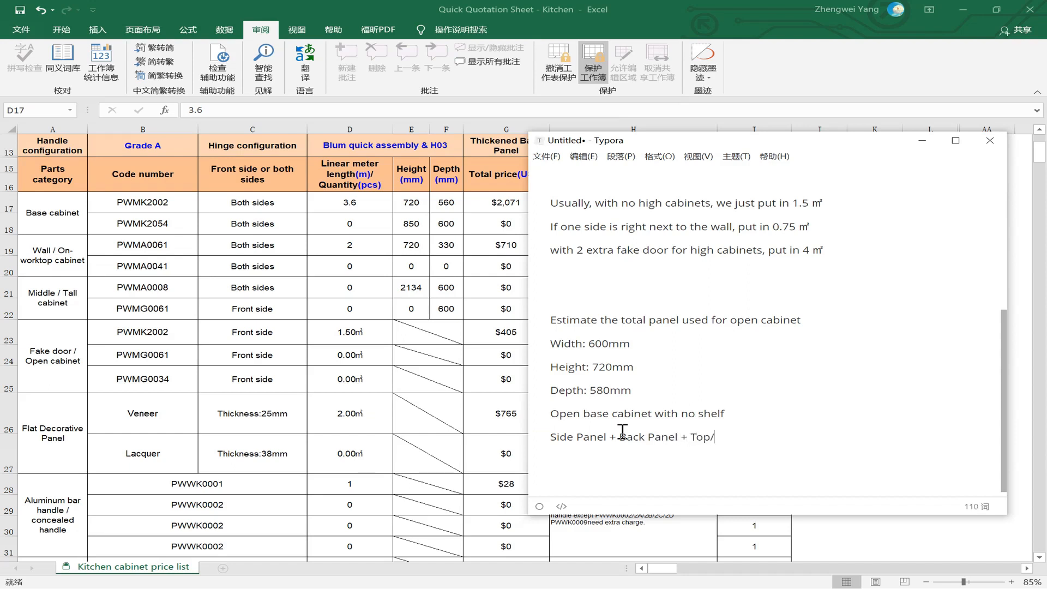
type("Bottom Panel:")
key("Return")
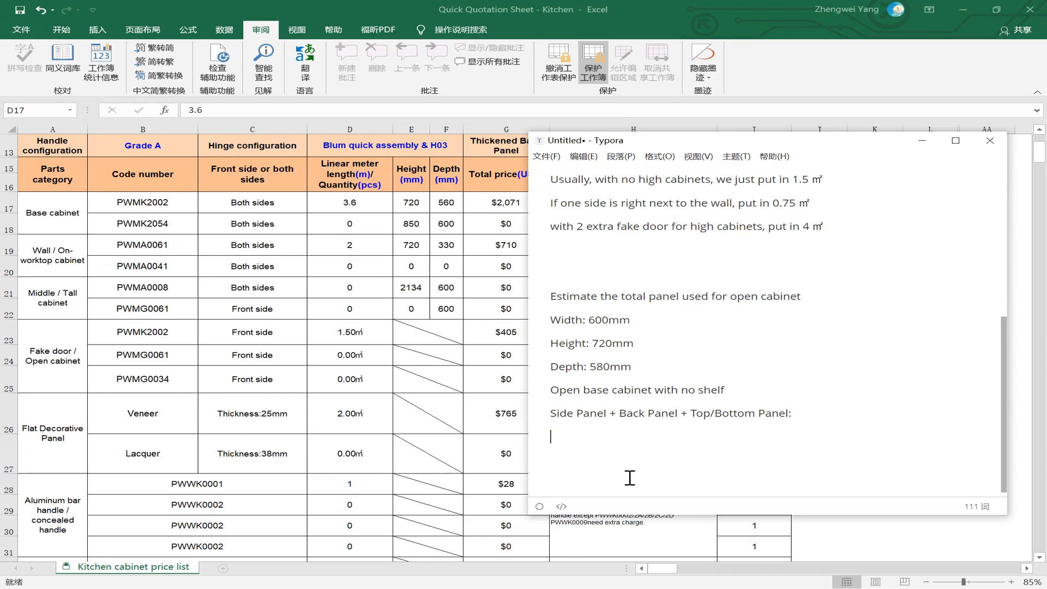
type("0.58 * 0.")
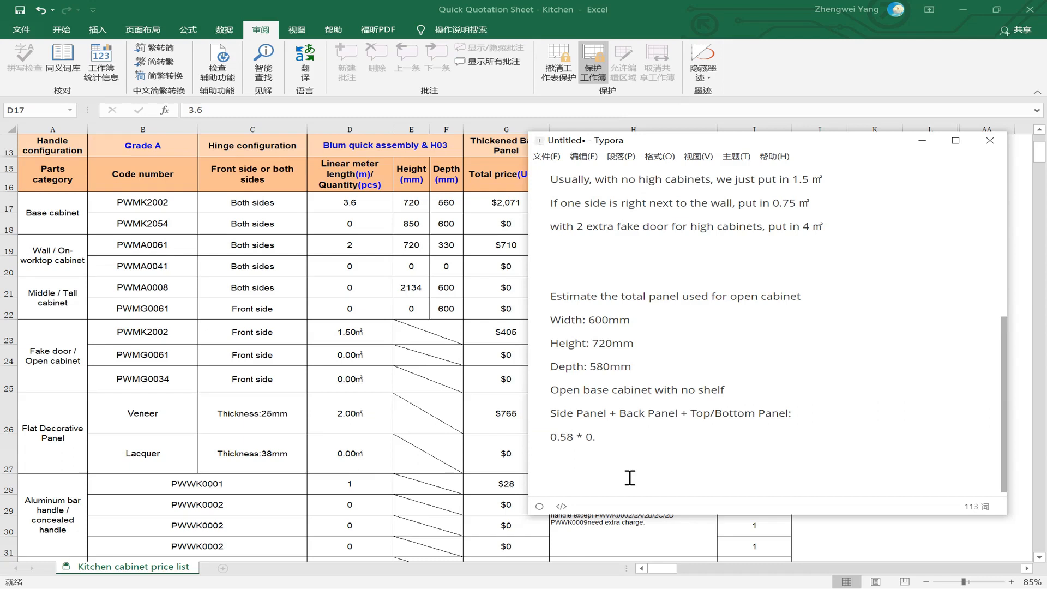
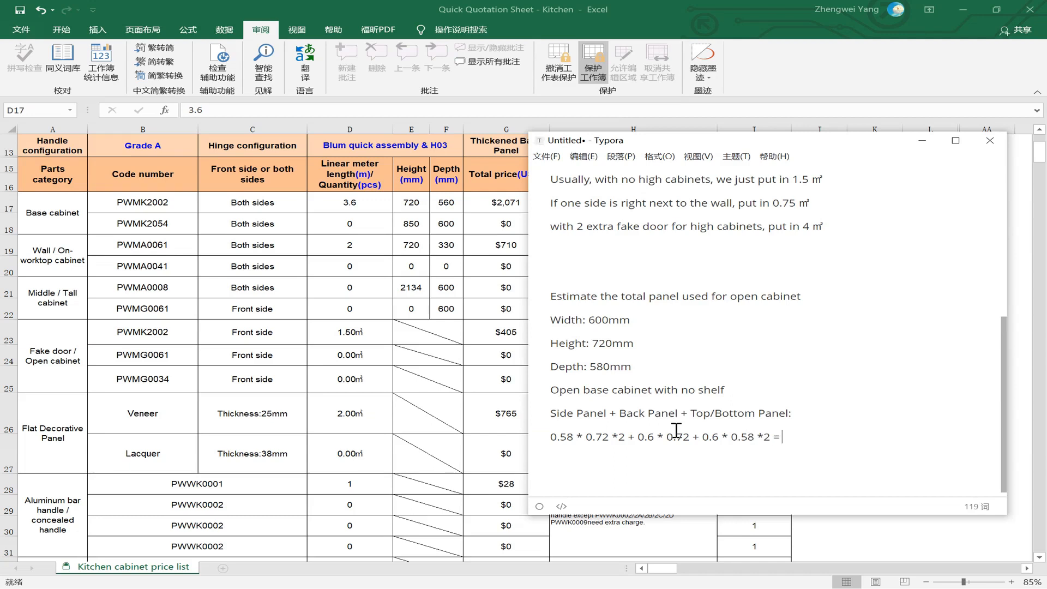
left_click(806, 437)
key("Return")
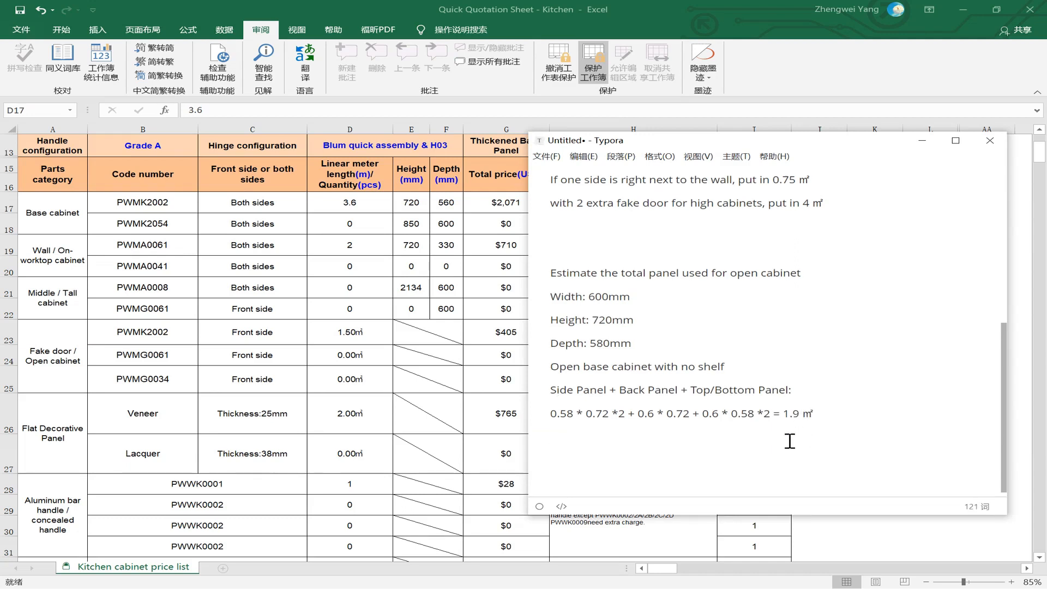
- Switch to the Excel quotation sheet and set the area of the third Fake door / Open cabinet row to 1.9
key("alt+Tab")
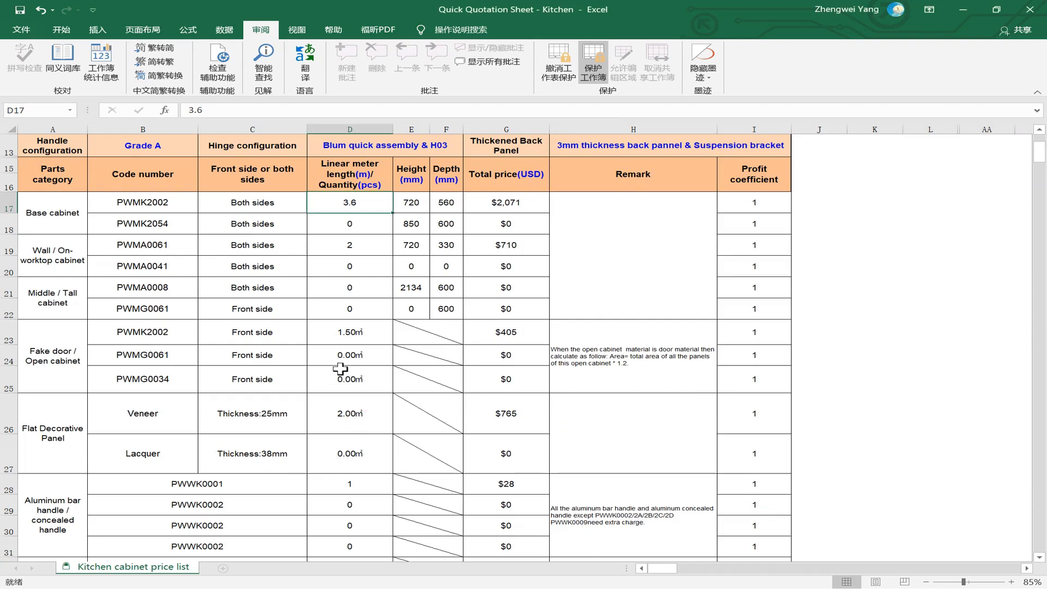
left_click(340, 369)
type("1.5")
key("Return")
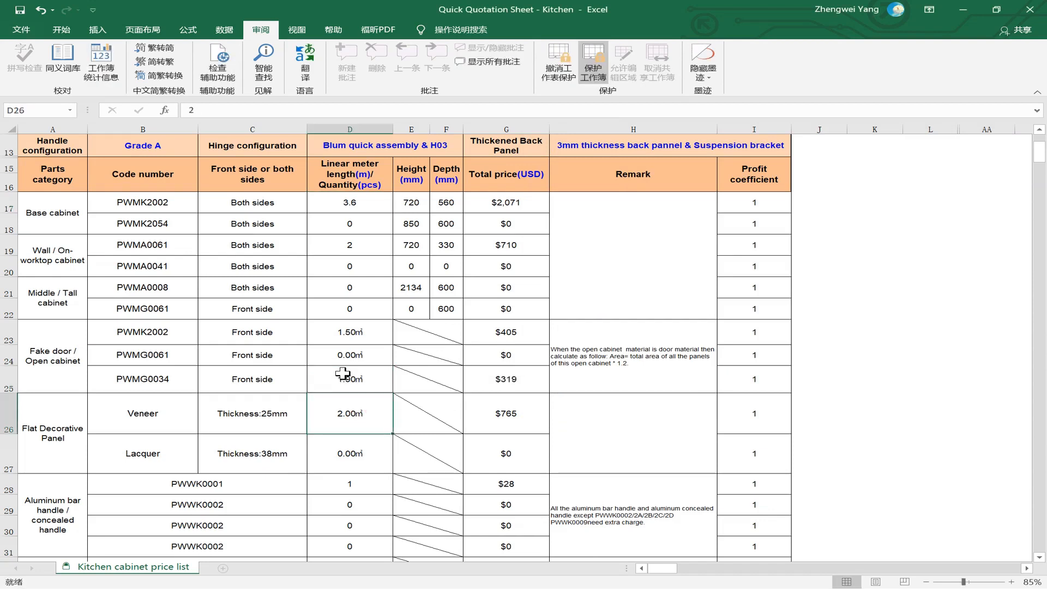
- Set the code number of the third Fake door / Open cabinet row to PWMK2002
left_click(164, 385)
key("alt+Down")
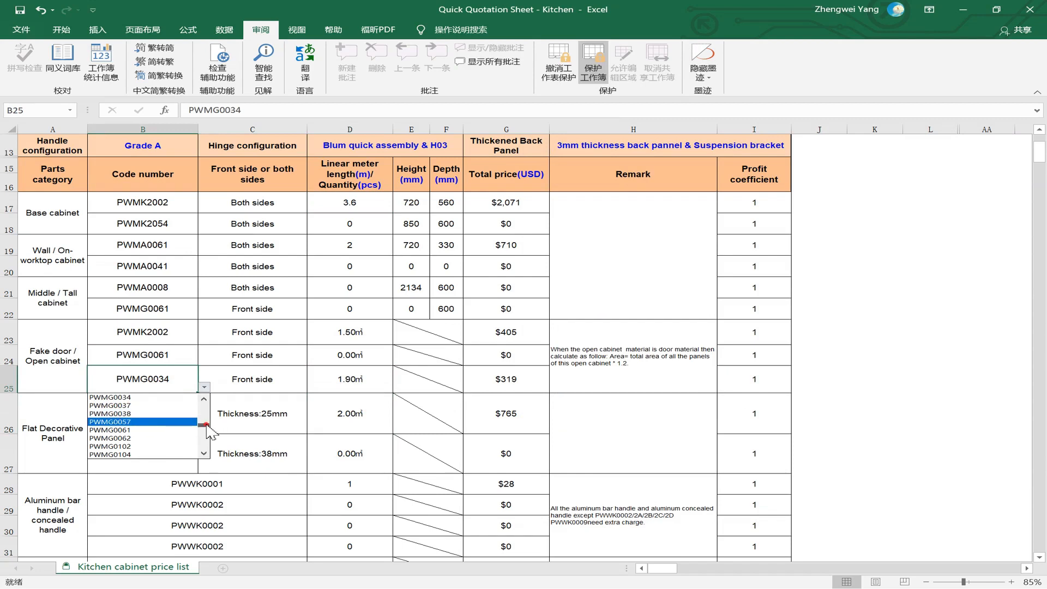
left_click_drag(207, 425, 201, 430)
left_click(175, 398)
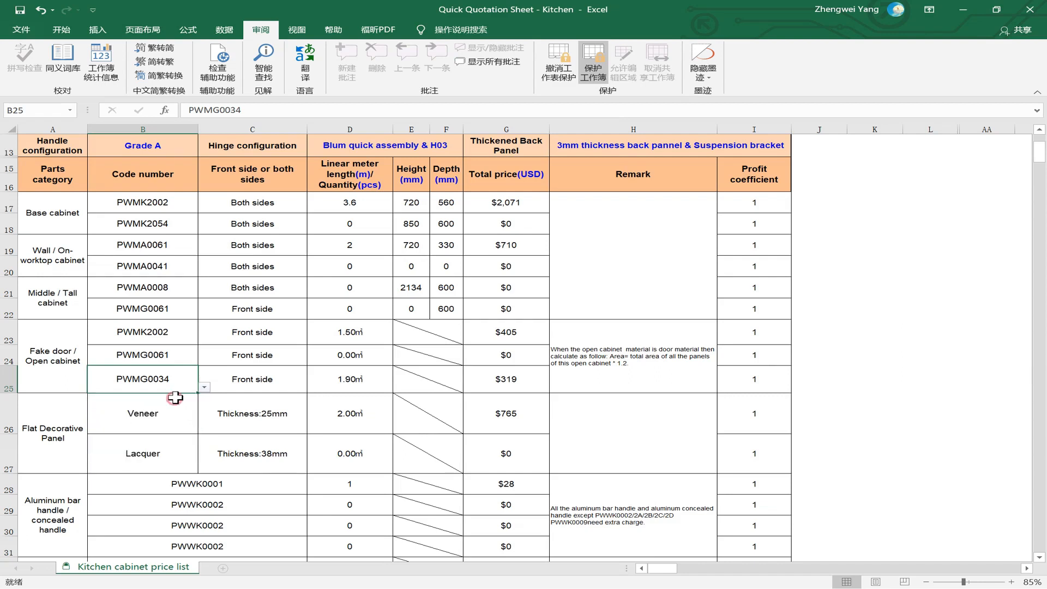
- Set the finished side of the third Fake door / Open cabinet row to Both sides and review that row's entries
left_click(273, 369)
left_click(313, 387)
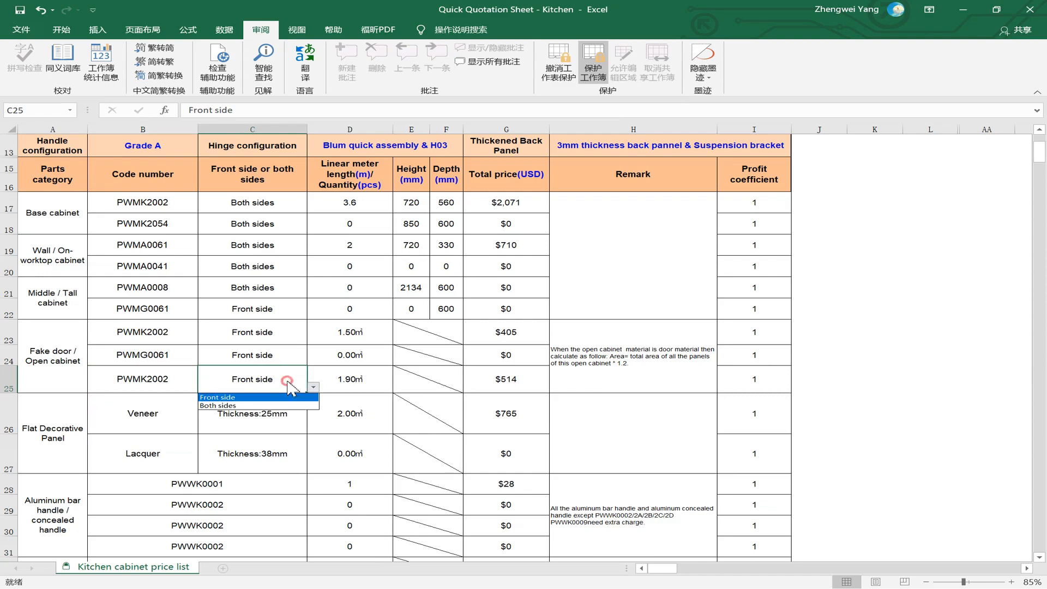
left_click(268, 406)
left_click(170, 379)
left_click(51, 378)
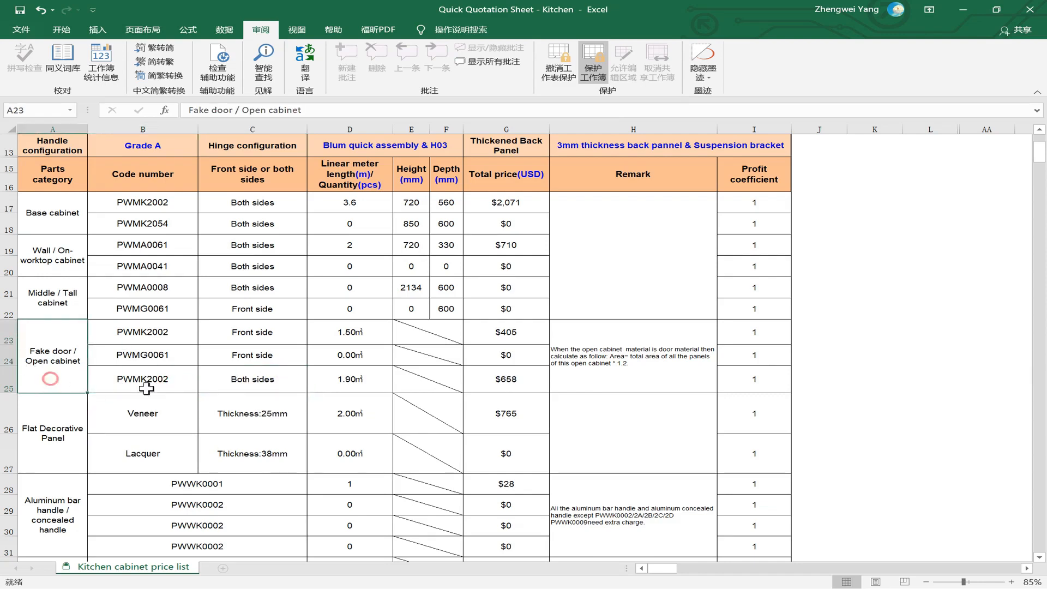
left_click(146, 387)
left_click(250, 387)
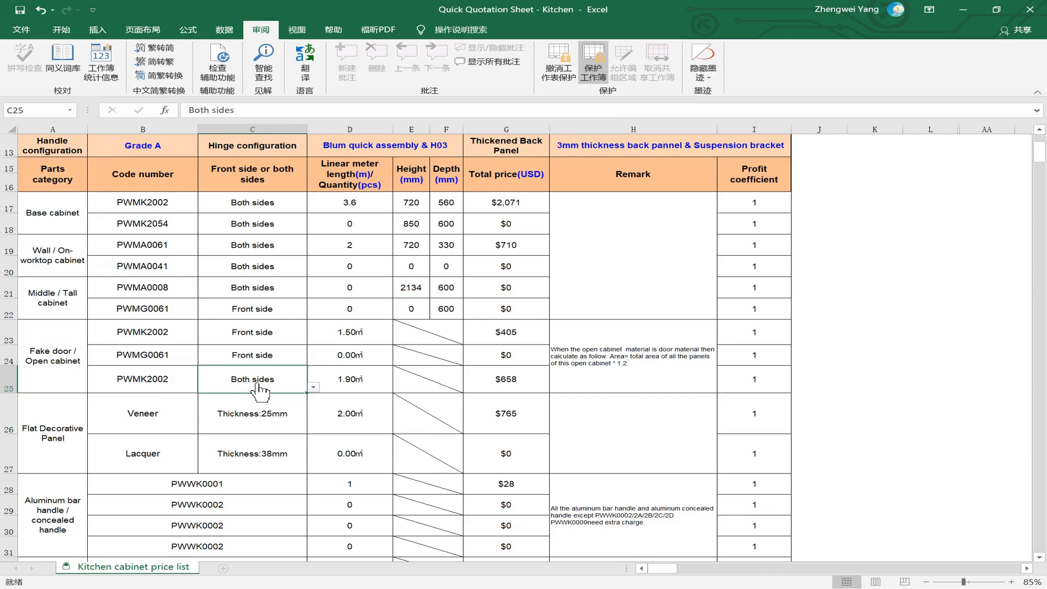
left_click(342, 378)
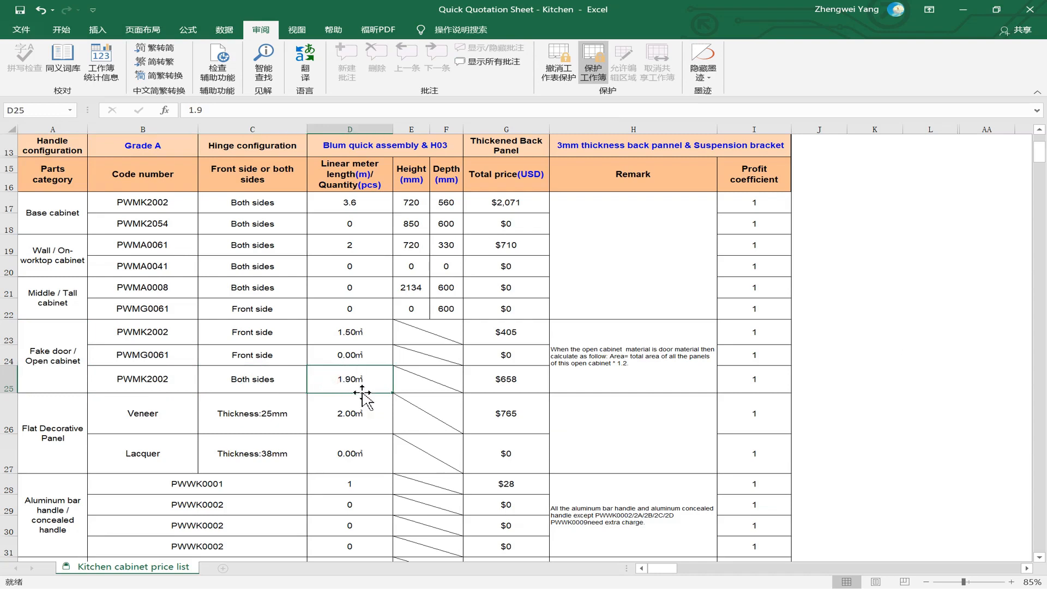
left_click(22, 356)
- Set the material of the first Flat Decorative Panel row to Melamine
left_click(76, 432)
scroll(162, 359, "down", 1)
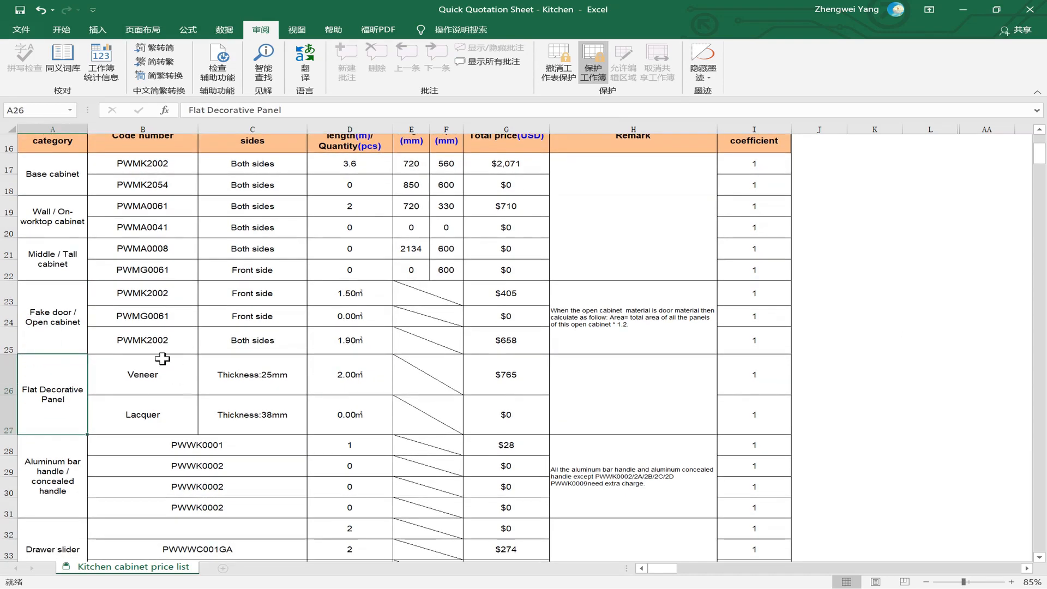
left_click(139, 388)
left_click(204, 390)
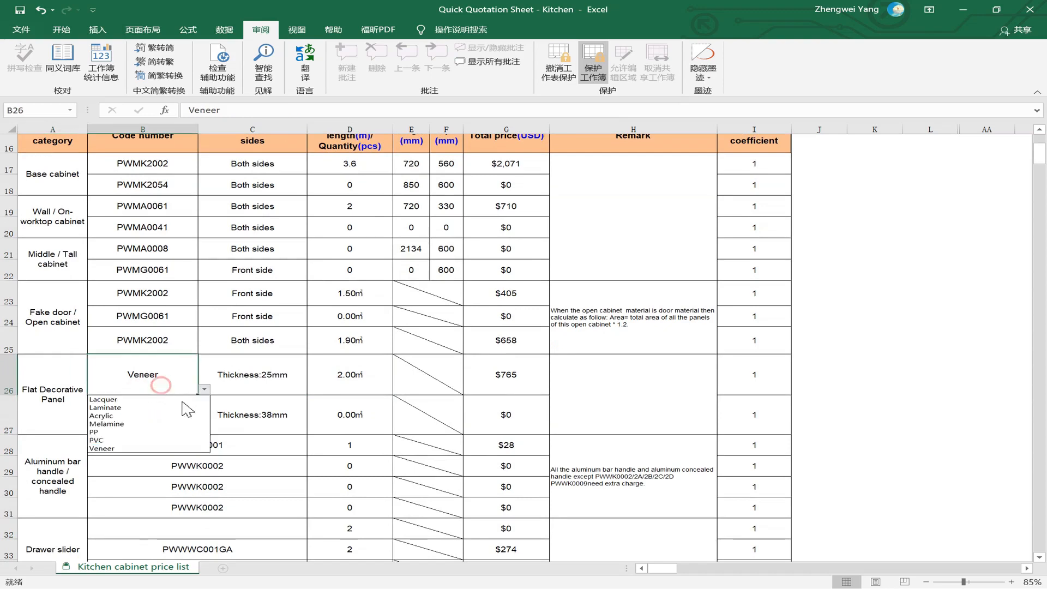
left_click(164, 424)
- Set the thickness of the first Flat Decorative Panel row to 50mm and check its area and total price
left_click(292, 386)
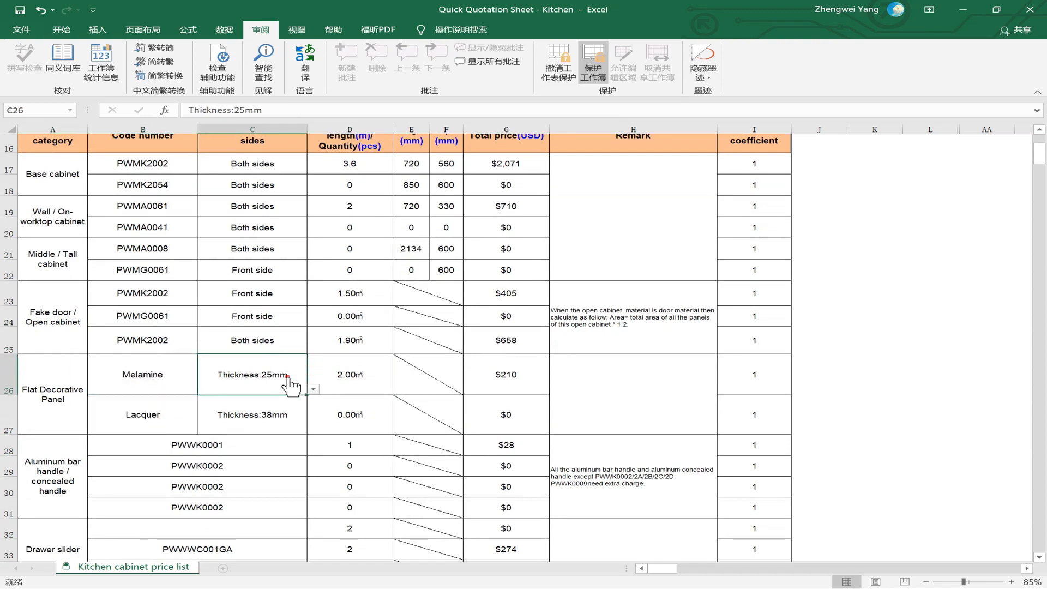
left_click(314, 389)
left_click(267, 413)
left_click(360, 381)
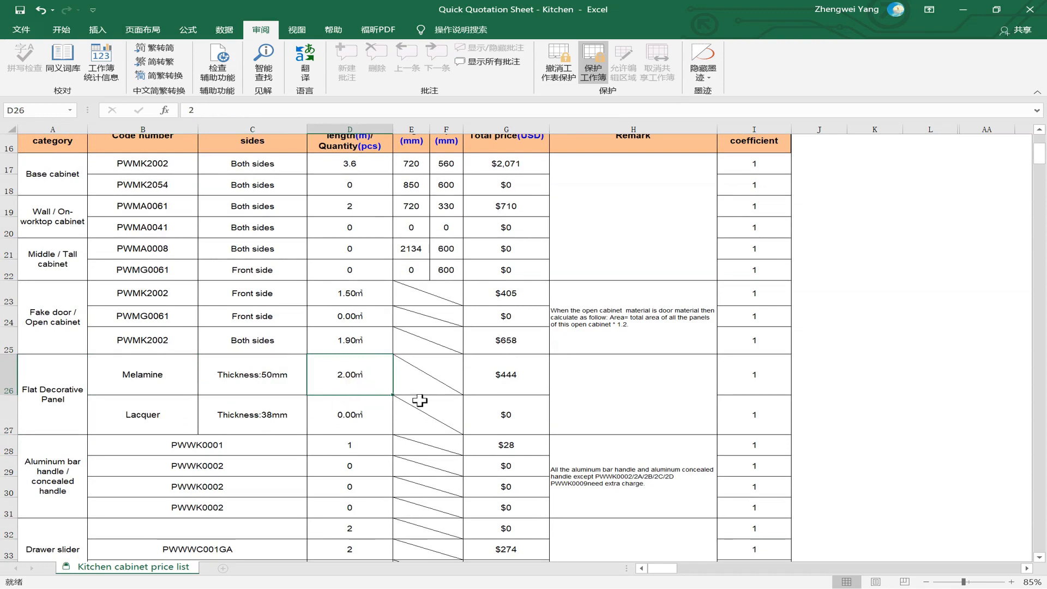
left_click(528, 378)
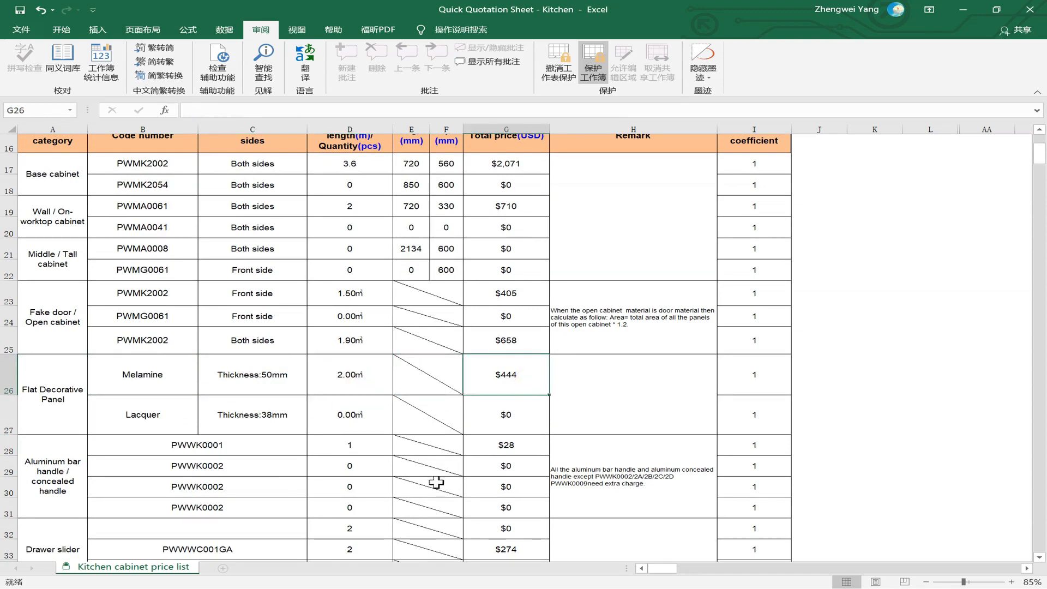
- Examine the second Flat Decorative Panel row and the Aluminum bar handle / concealed handle section
scroll(434, 474, "down", 1)
left_click(352, 358)
scroll(382, 412, "down", 1)
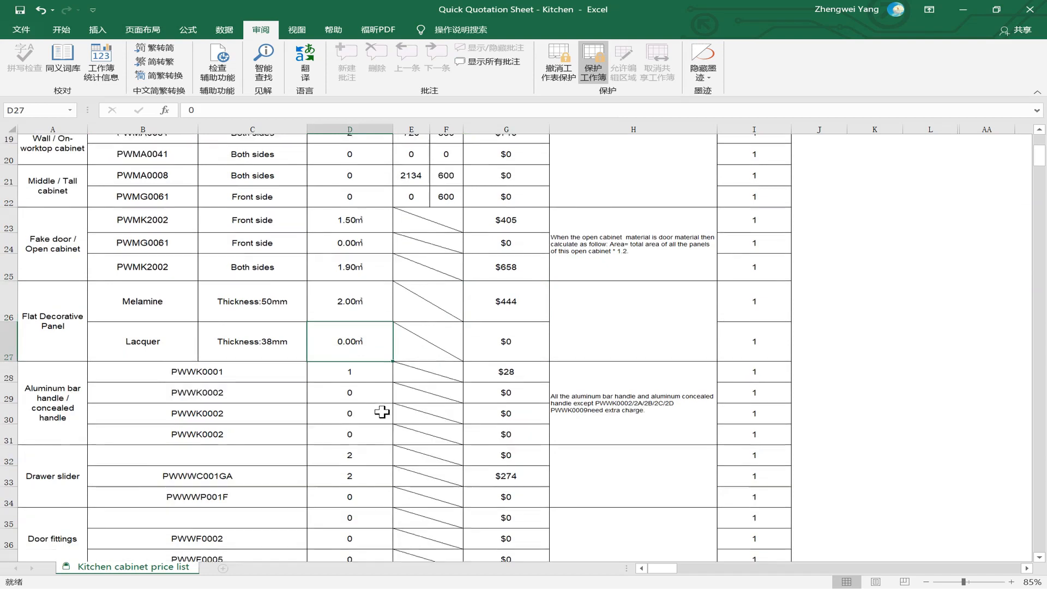
left_click(28, 337)
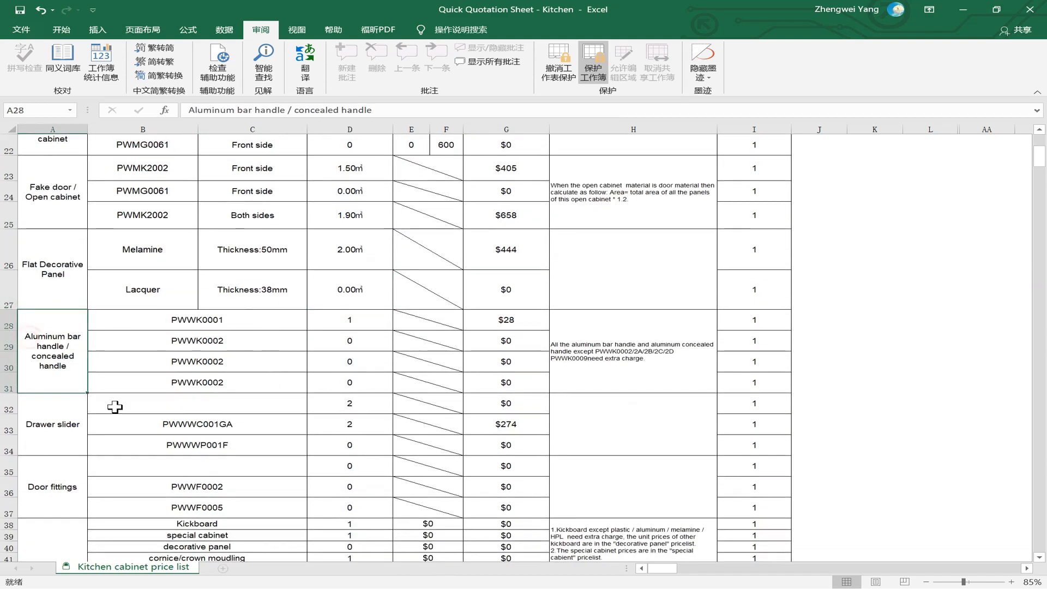
scroll(112, 404, "up", 1)
left_click_drag(66, 382, 200, 393)
left_click(202, 392)
left_click(53, 401)
scroll(94, 407, "up", 2)
scroll(93, 407, "up", 1)
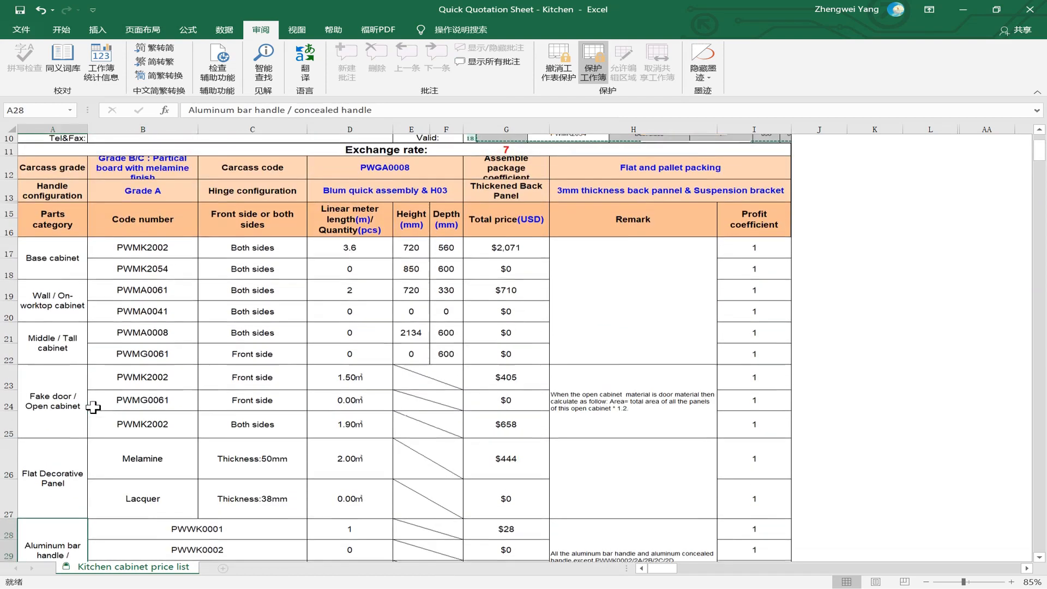
- Set the handle configuration in the sheet's header section to K04/K05
left_click(187, 198)
key("alt+Down")
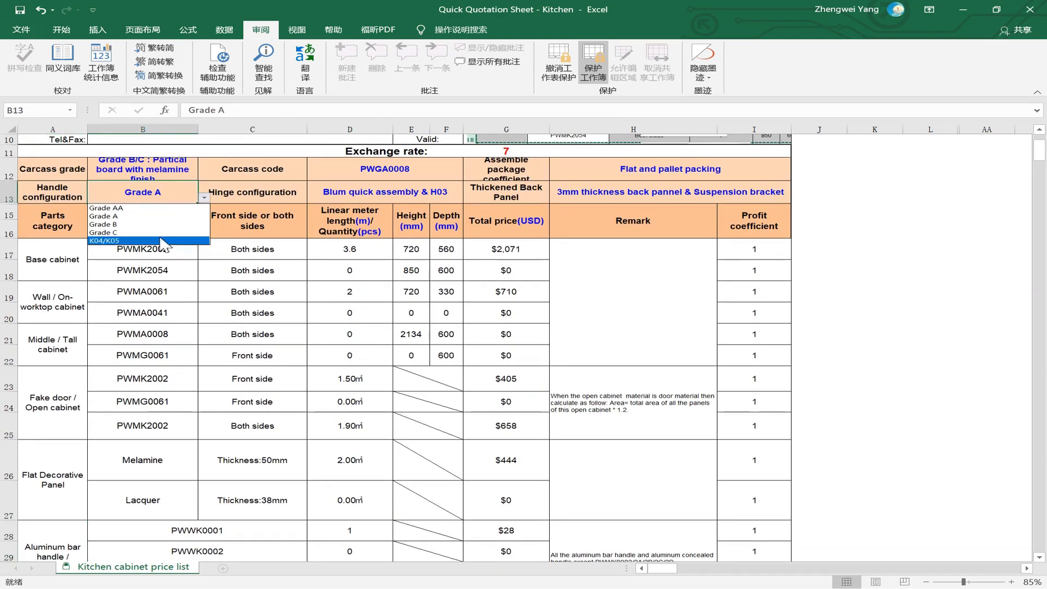
left_click(185, 241)
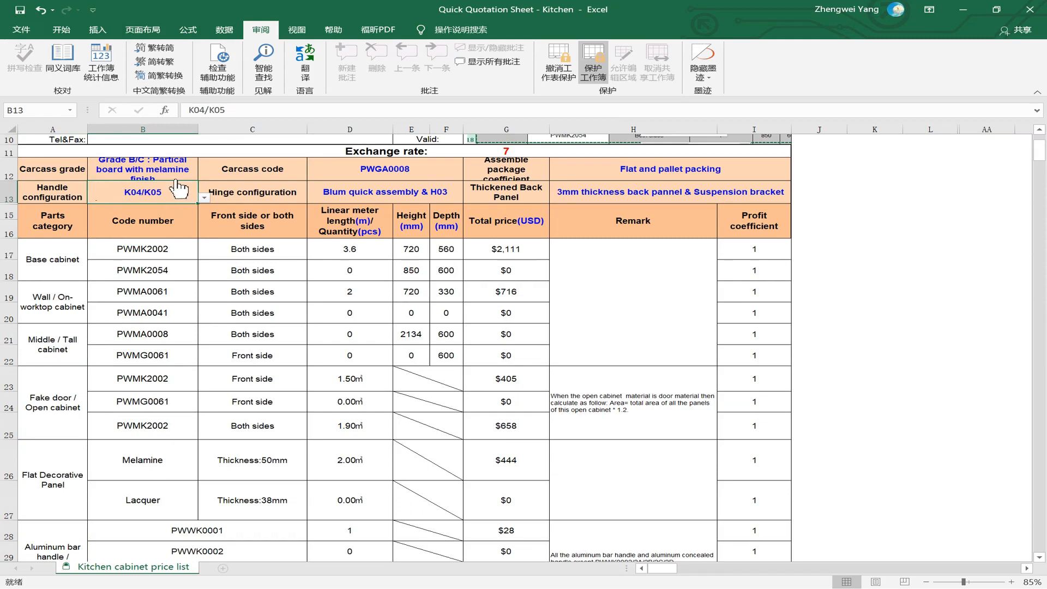
scroll(184, 303, "down", 1)
scroll(184, 303, "up", 1)
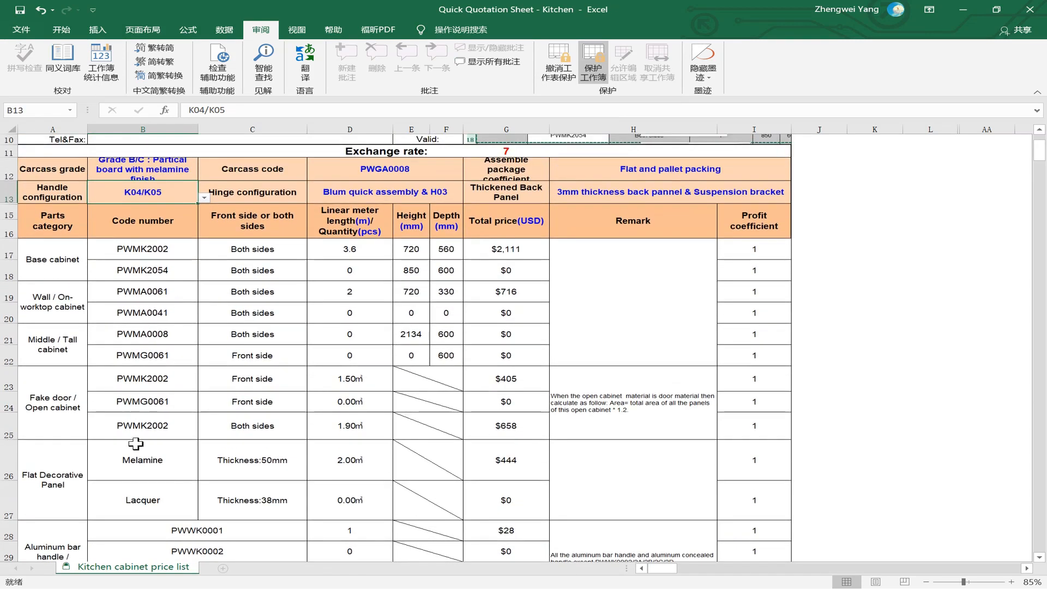
- Set the code number of the first Aluminum bar handle / concealed handle row to PWWK0002
scroll(165, 478, "down", 2)
left_click(60, 446)
left_click(108, 453)
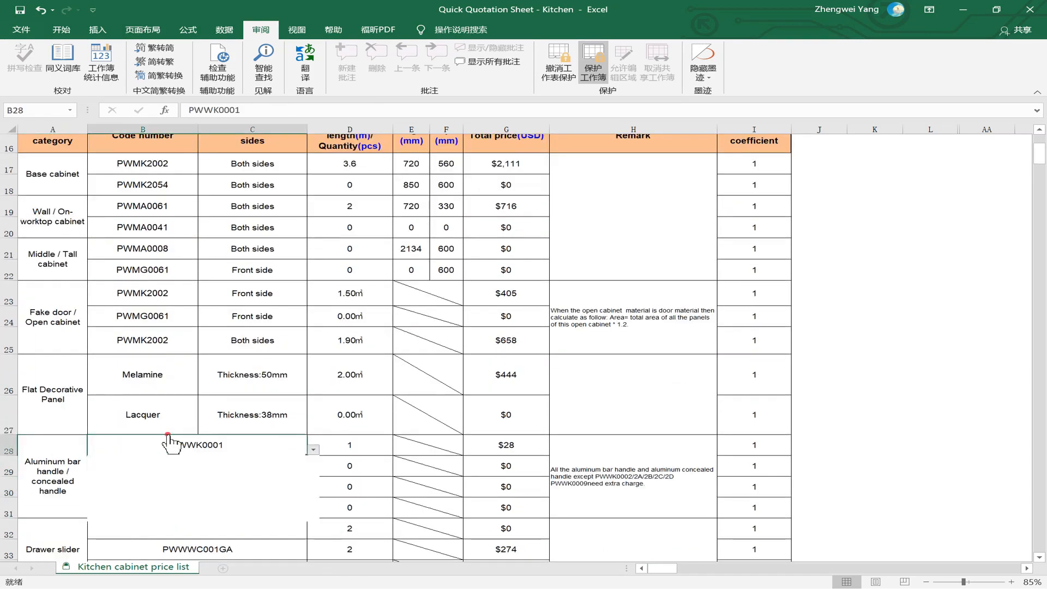
key("alt+Down")
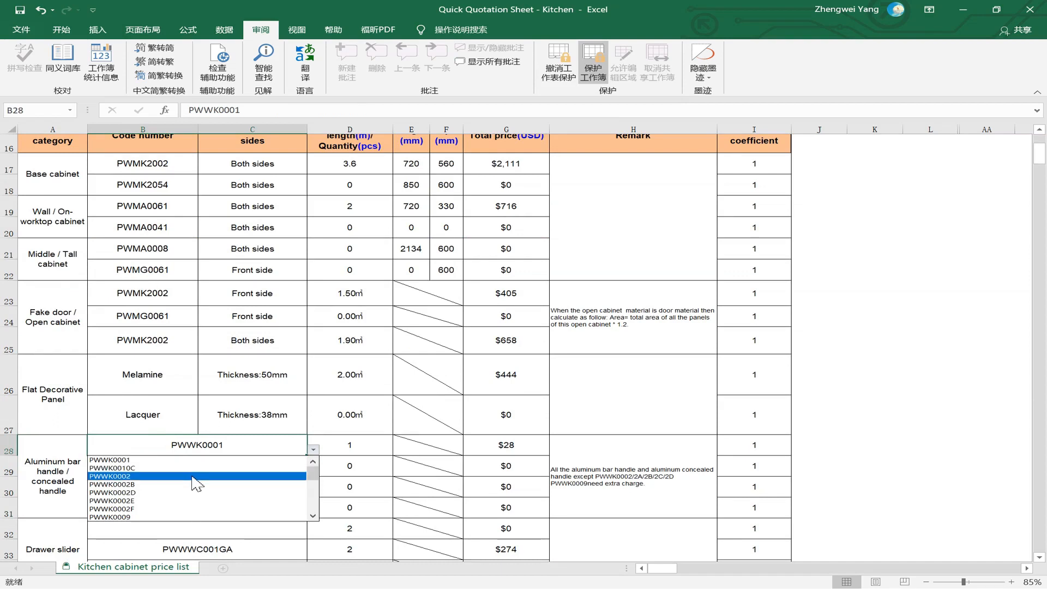
left_click(194, 476)
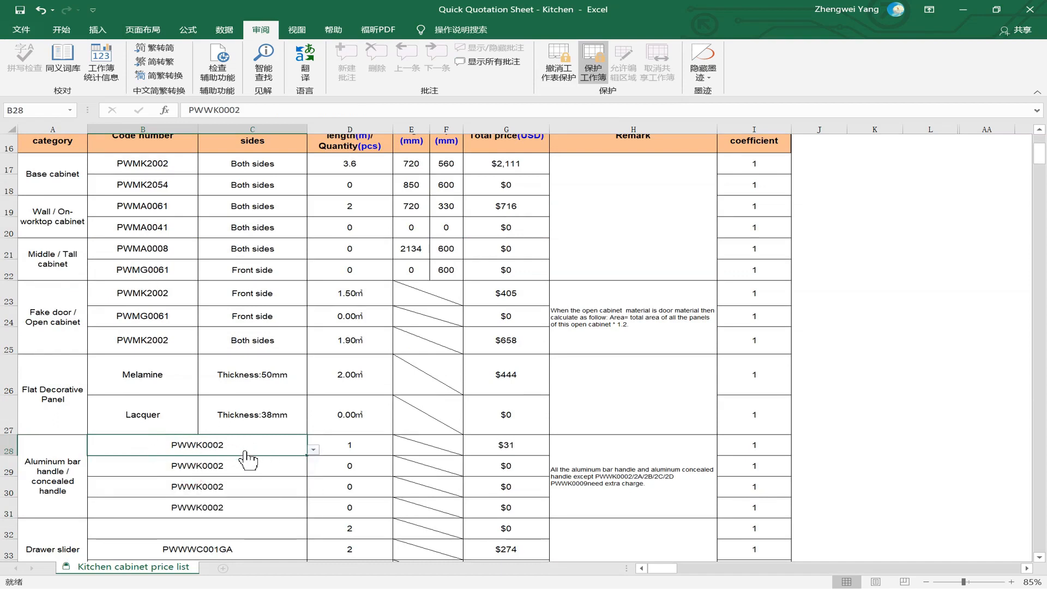
- Set the code number of the second Aluminum bar handle / concealed handle row to PWWK0009
left_click(225, 471)
key("alt+Down")
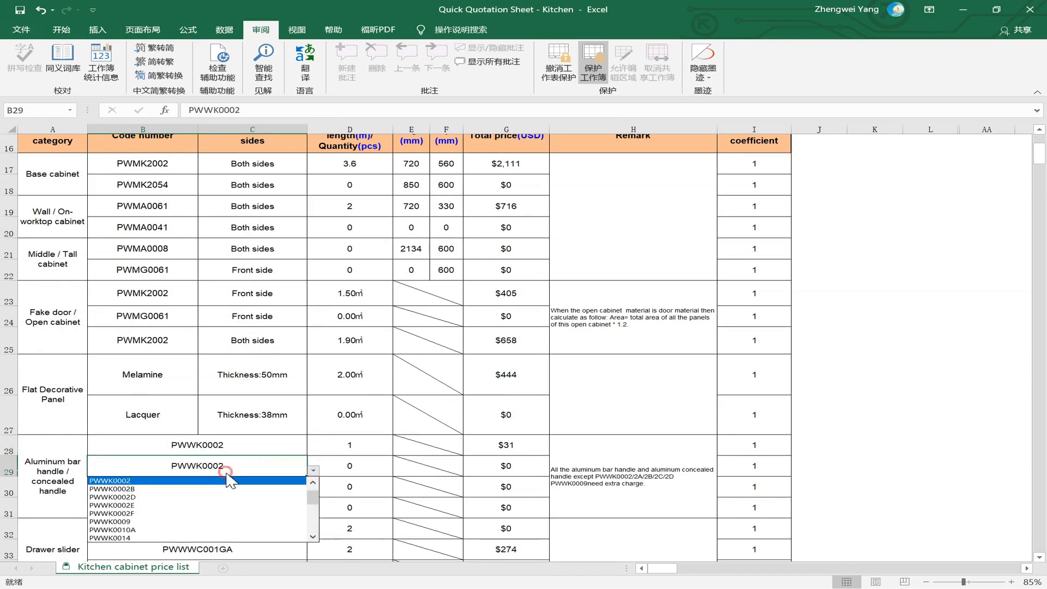
left_click(182, 522)
- Set the linear meter length of the first Aluminum bar handle row to 3.6, matching the base cabinet length
left_click(328, 465)
left_click(337, 449)
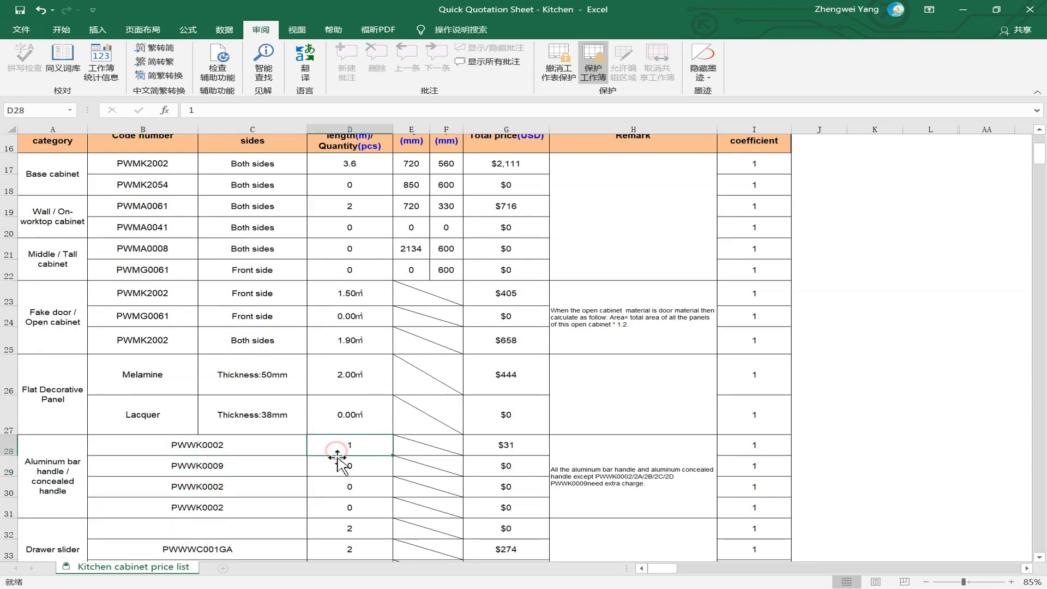
left_click(344, 467)
left_click(353, 449)
scroll(354, 446, "up", 1)
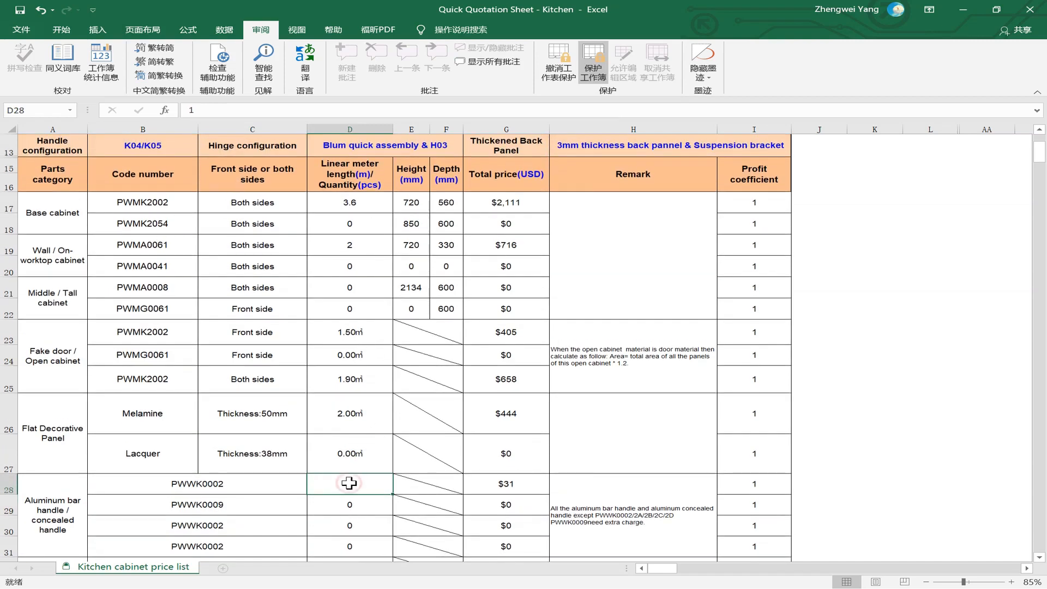
type("3.6")
key("Return")
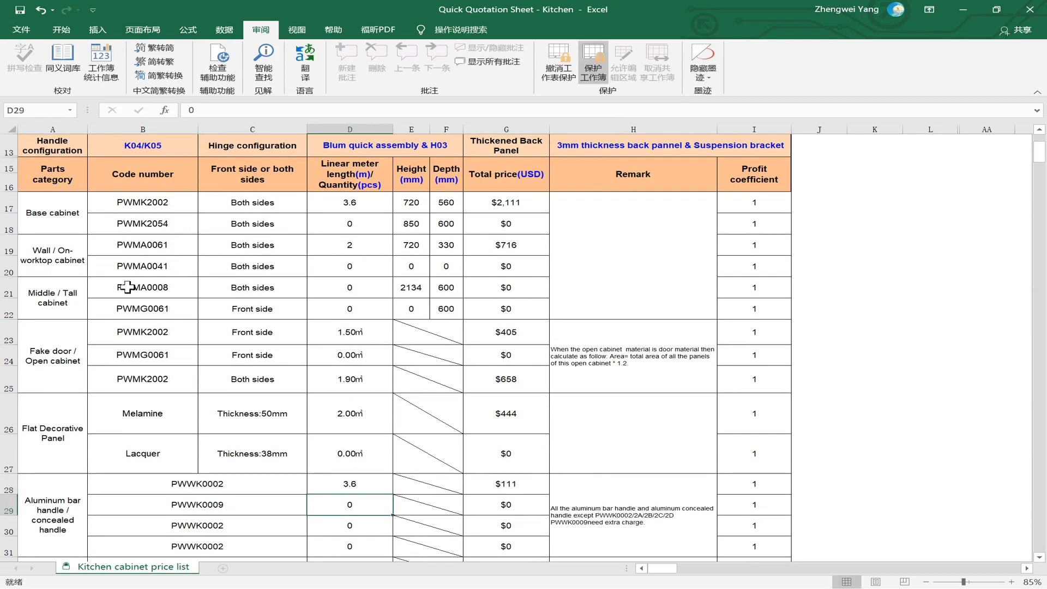
- Set the linear meter length of the PWWK0009 handle row to 2, matching the wall cabinet length
left_click(46, 254)
left_click(316, 243)
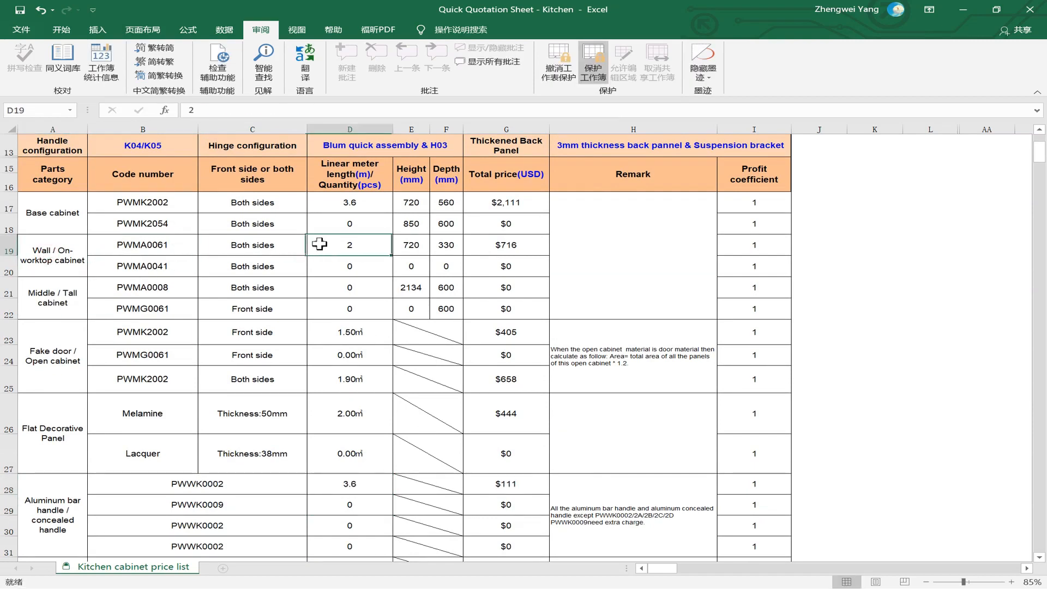
left_click(342, 502)
type("2")
key("Return")
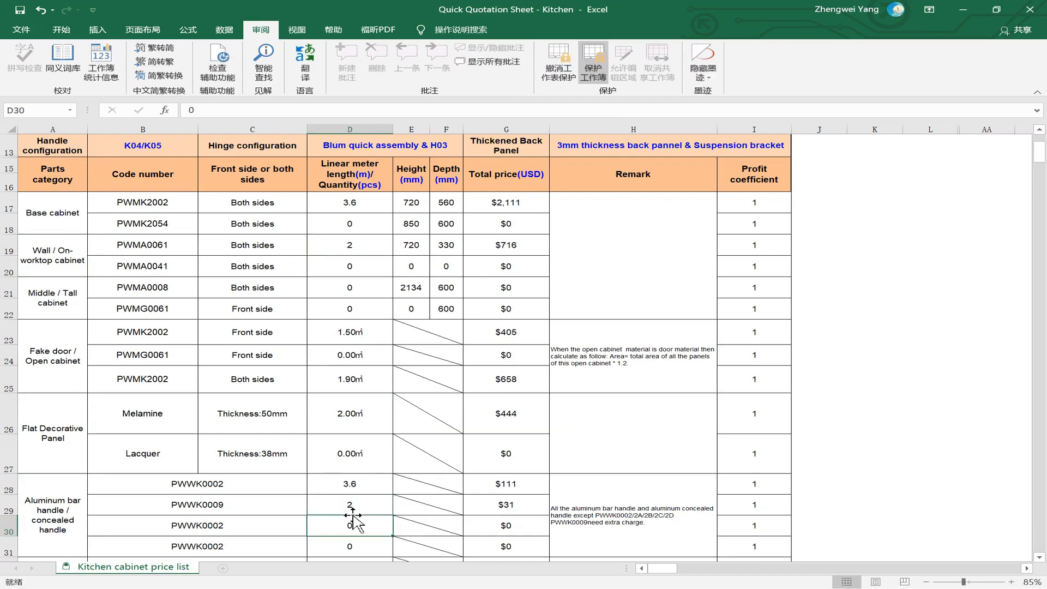
- Check the lengths and total prices of the first two Aluminum bar handle / concealed handle rows
left_click(275, 506)
scroll(218, 510, "down", 1)
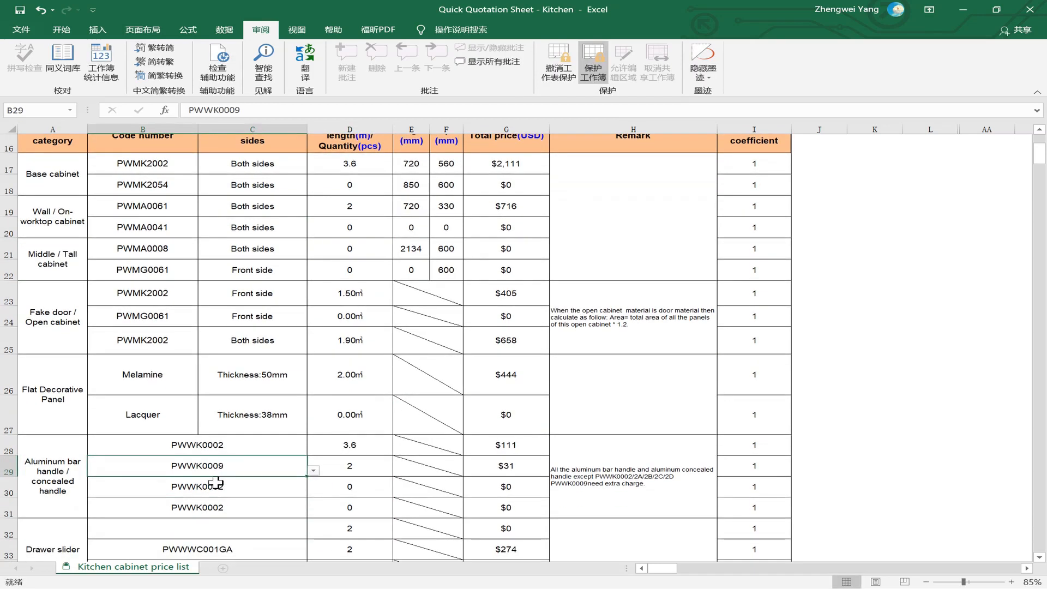
left_click(534, 472)
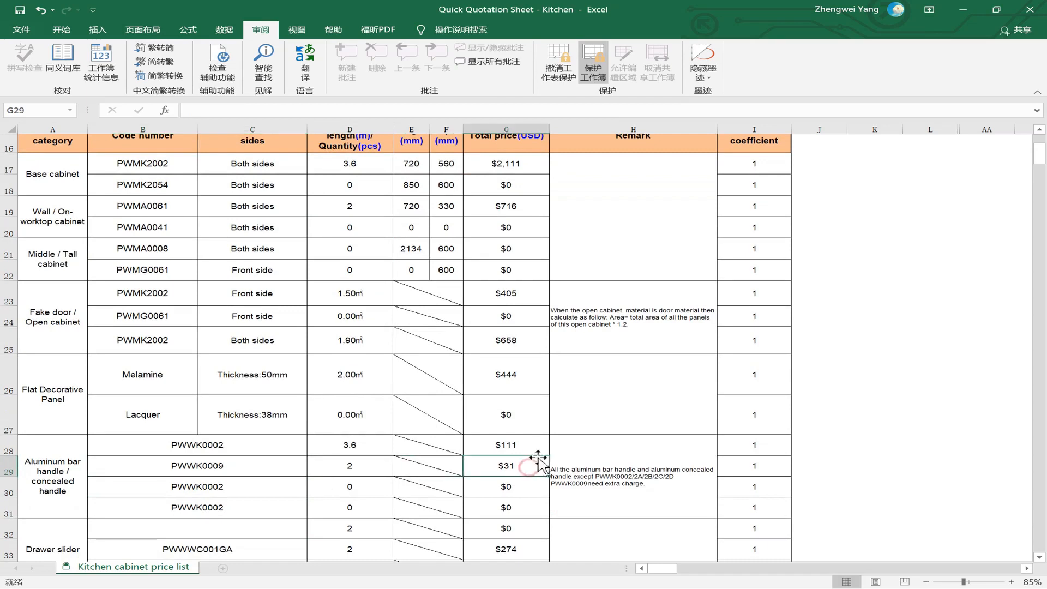
left_click_drag(536, 446, 532, 467)
scroll(328, 458, "down", 1)
left_click(316, 393)
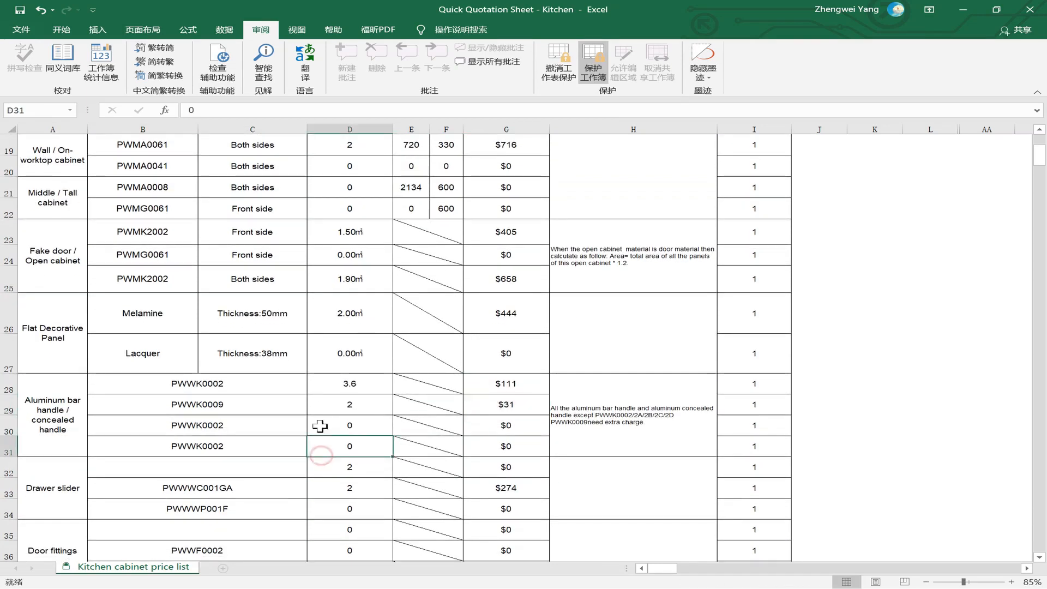
left_click(320, 411)
left_click_drag(512, 384, 515, 412)
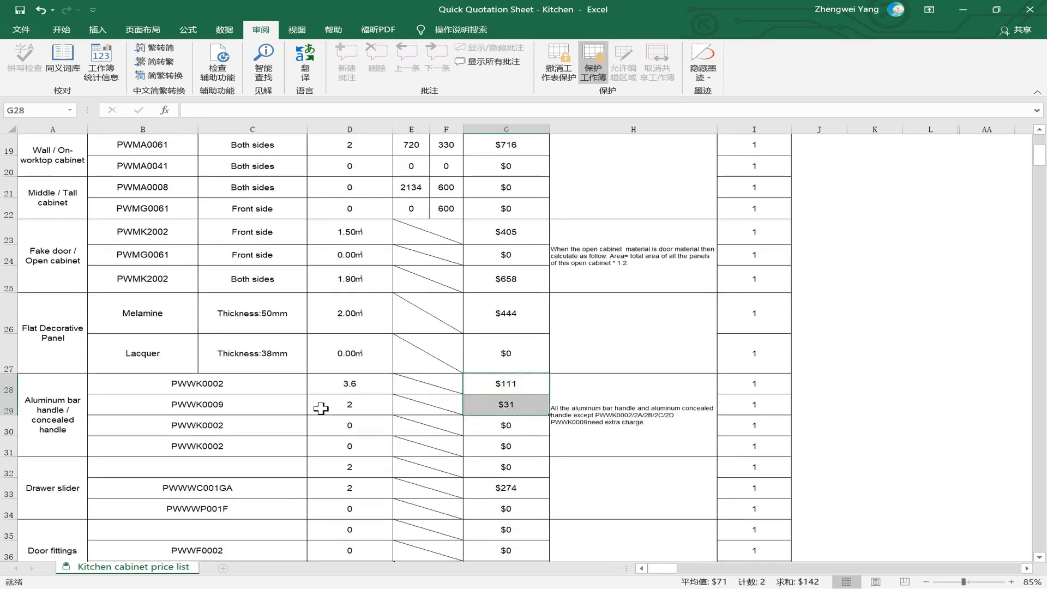
left_click(320, 408)
left_click(347, 395)
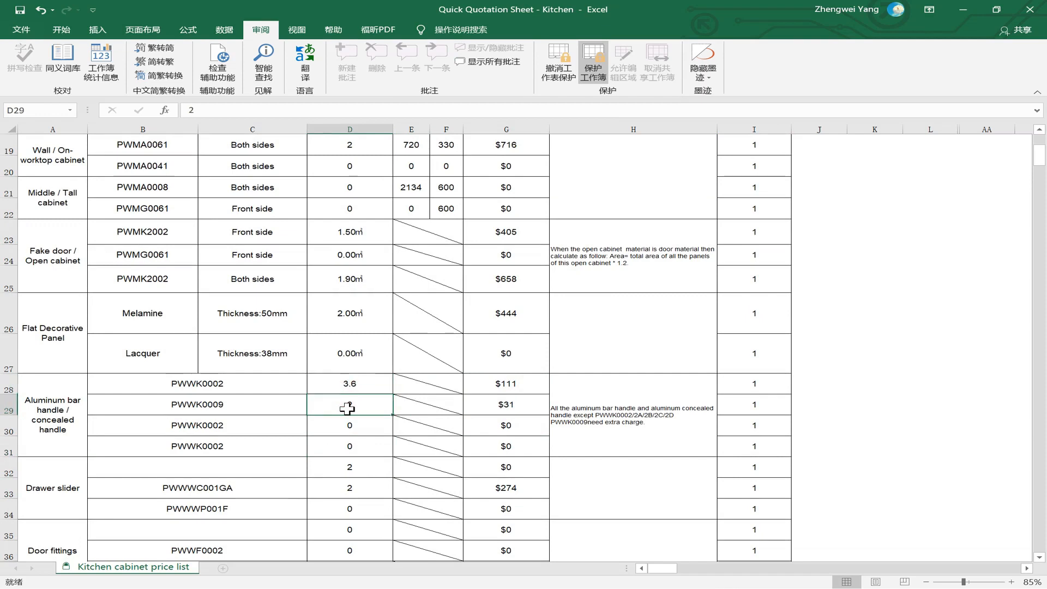
- Set the code number of the middle Drawer slider row to PWWWC001GC
scroll(347, 408, "down", 1)
left_click(78, 418)
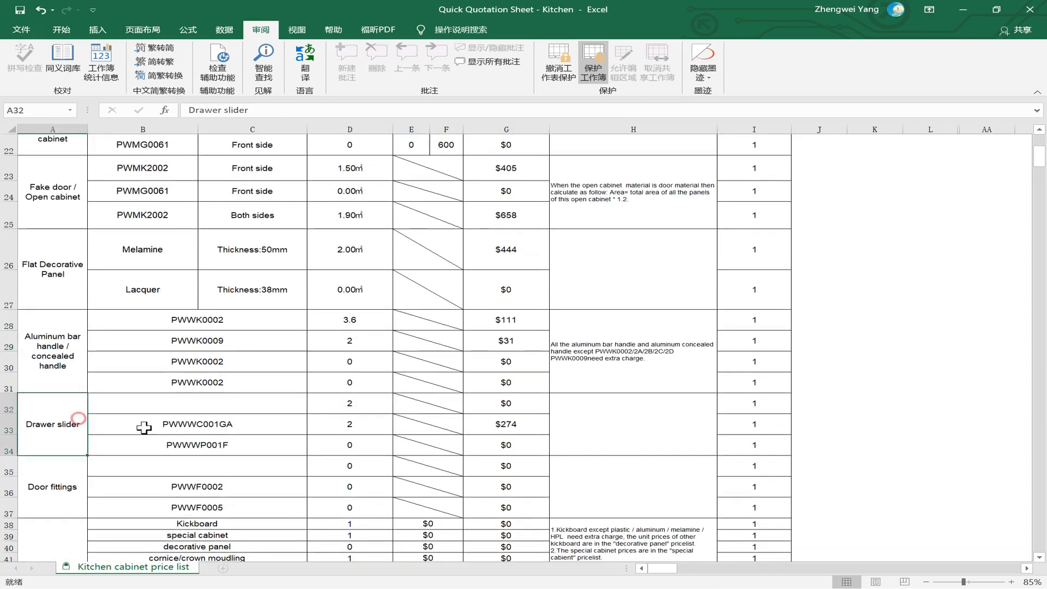
left_click(386, 426)
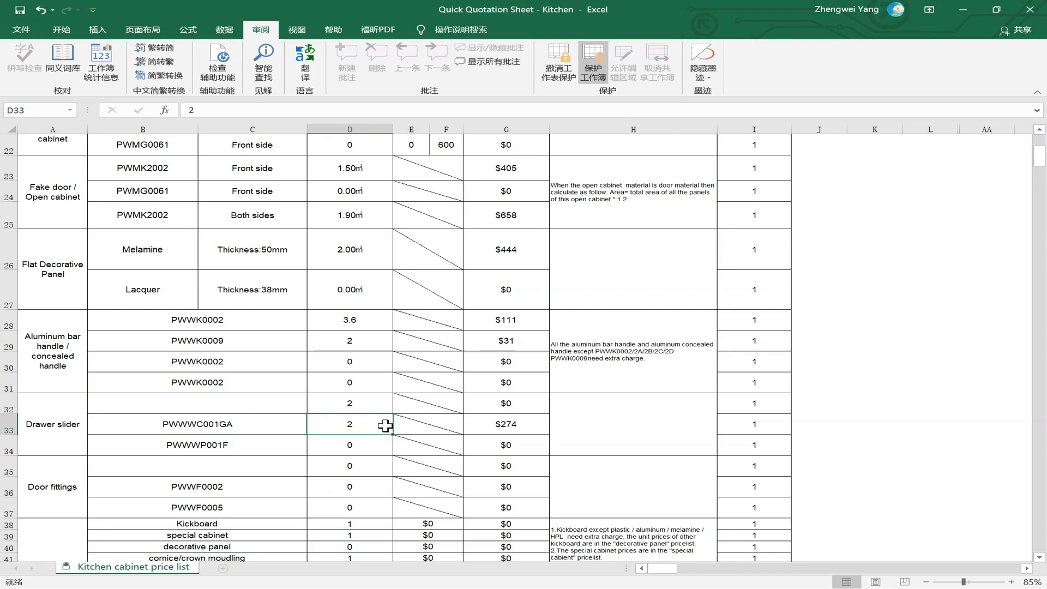
left_click(268, 430)
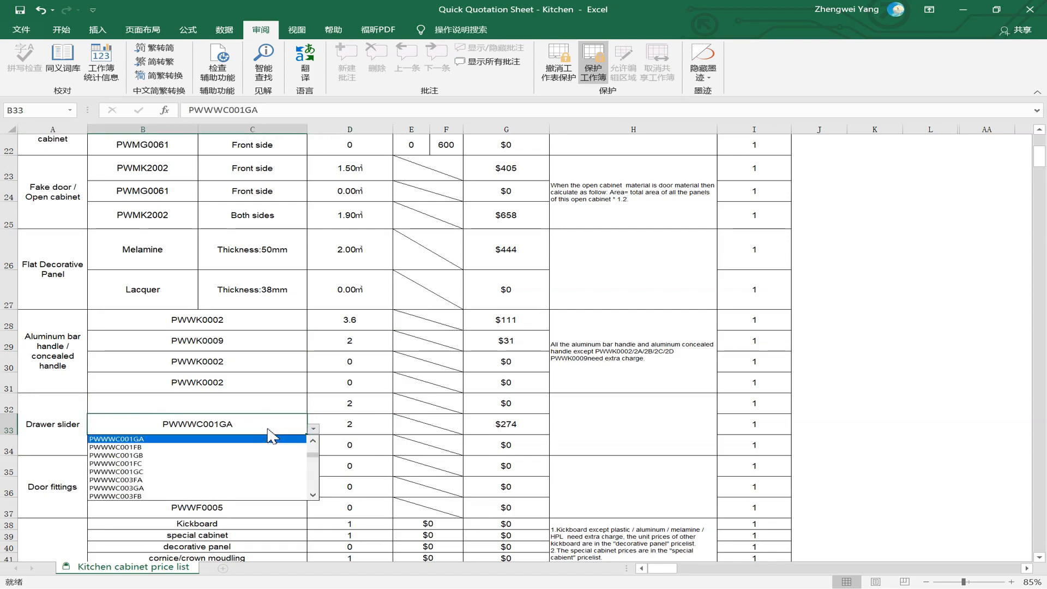
left_click(171, 472)
- Set the quantity of the blank Drawer slider row to 0 and of the PWWWC001GC row to 3
left_click(351, 428)
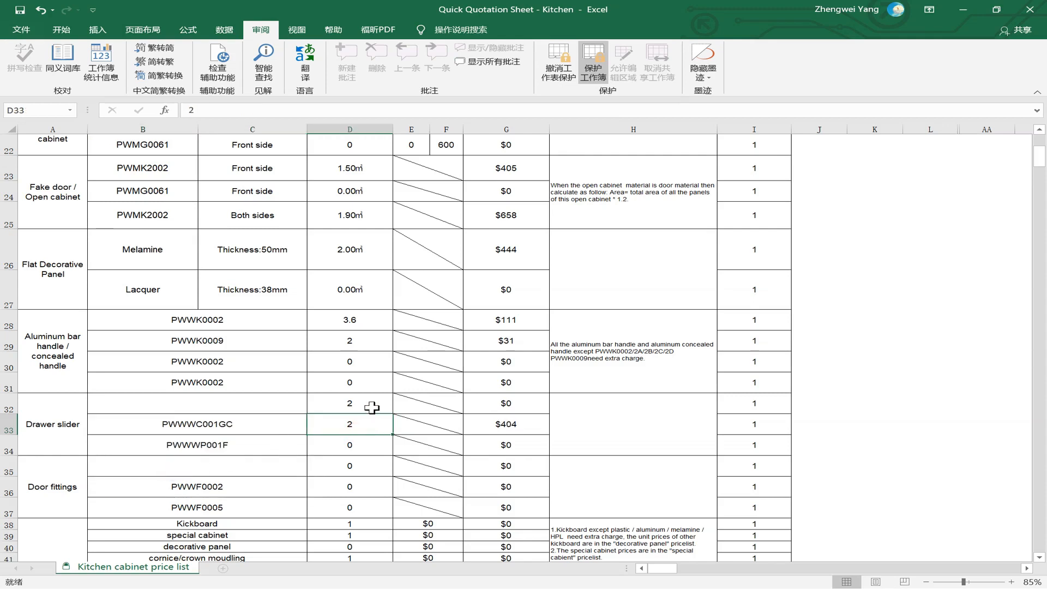
left_click(372, 407)
type("0")
key("Return")
type("3")
key("Return")
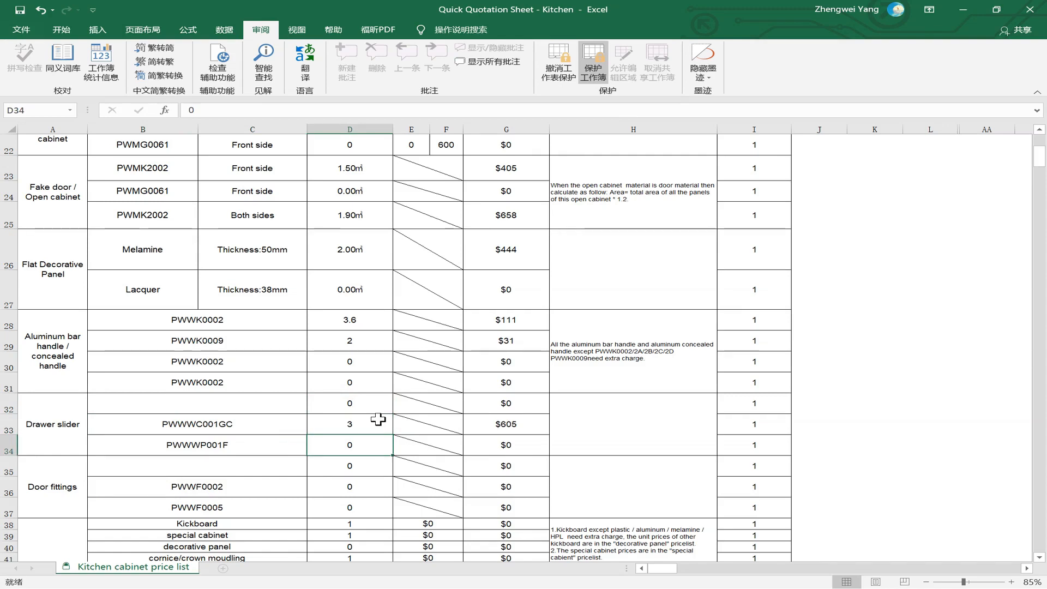
left_click(376, 421)
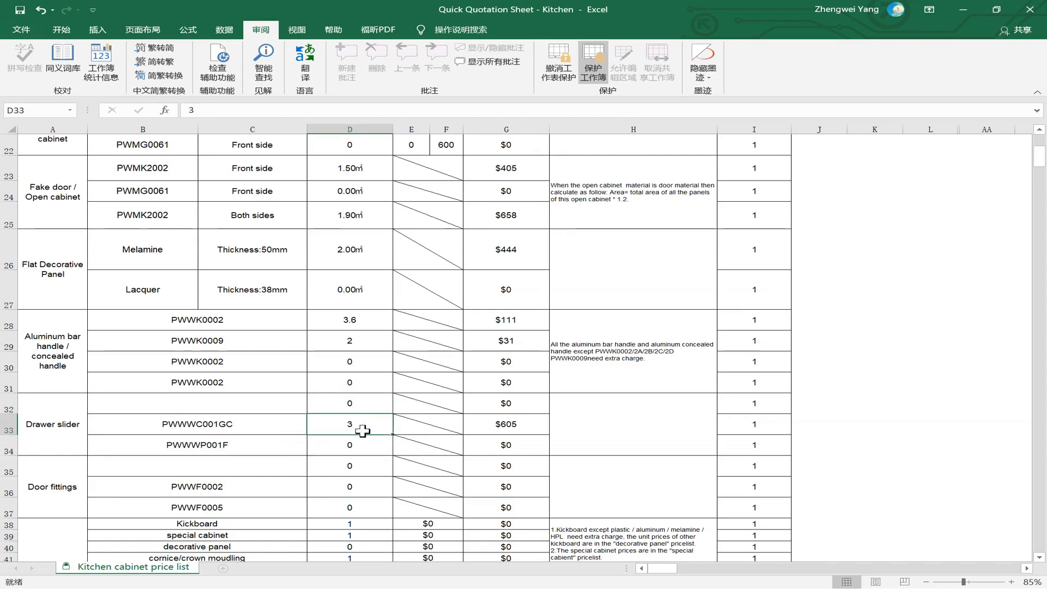
left_click(348, 445)
- Set the code number of the middle Door fittings row to PWWF0001
scroll(349, 445, "down", 1)
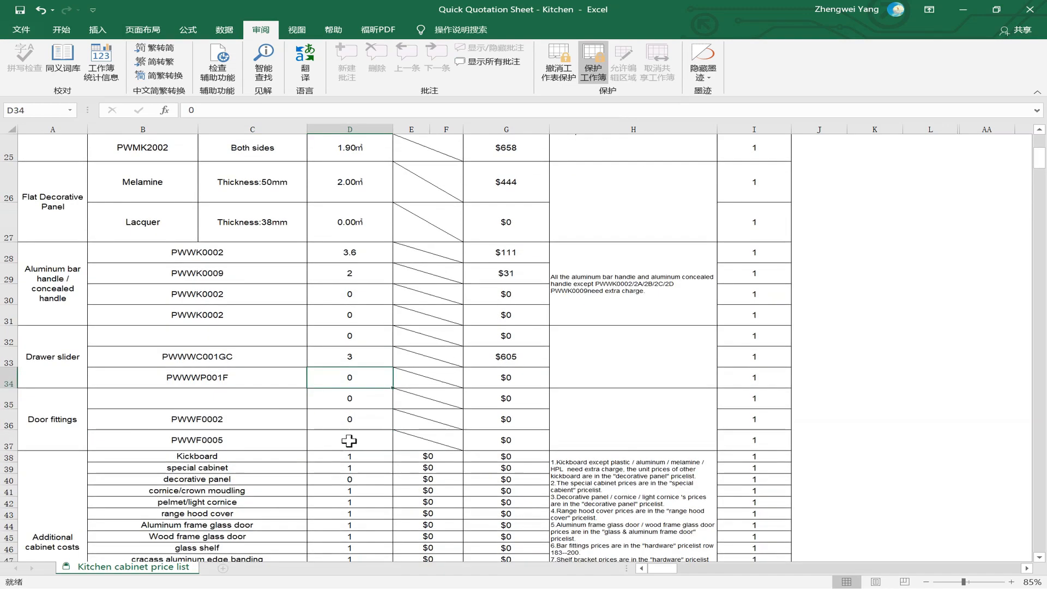
left_click(276, 413)
left_click(236, 442)
left_click(267, 420)
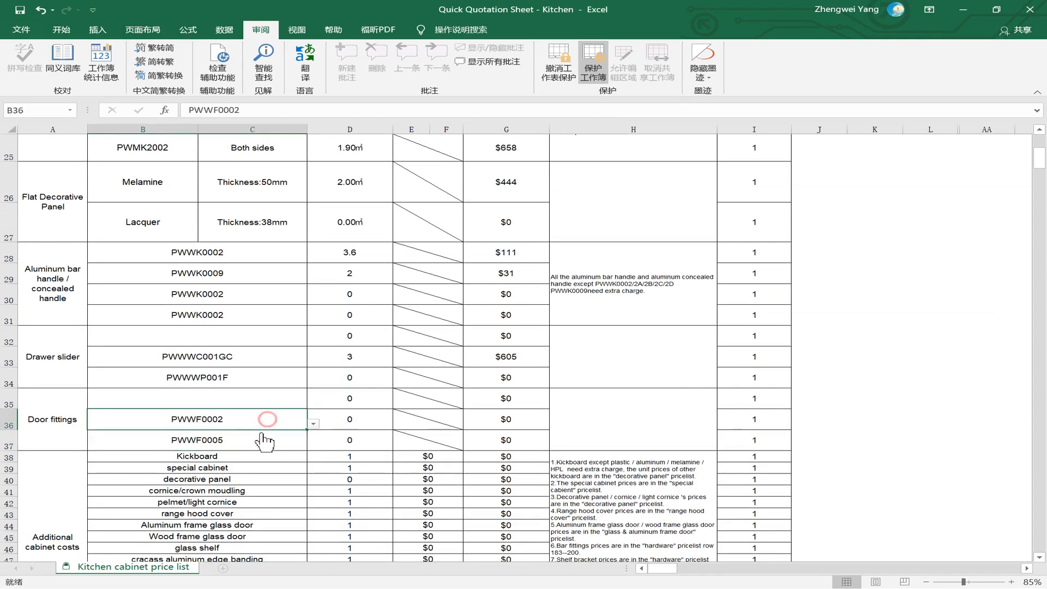
left_click(260, 433)
- Examine the Additional cabinet costs section, including its kickboard and special cabinet items, price column and remarks
scroll(281, 435, "down", 1)
left_click(301, 433)
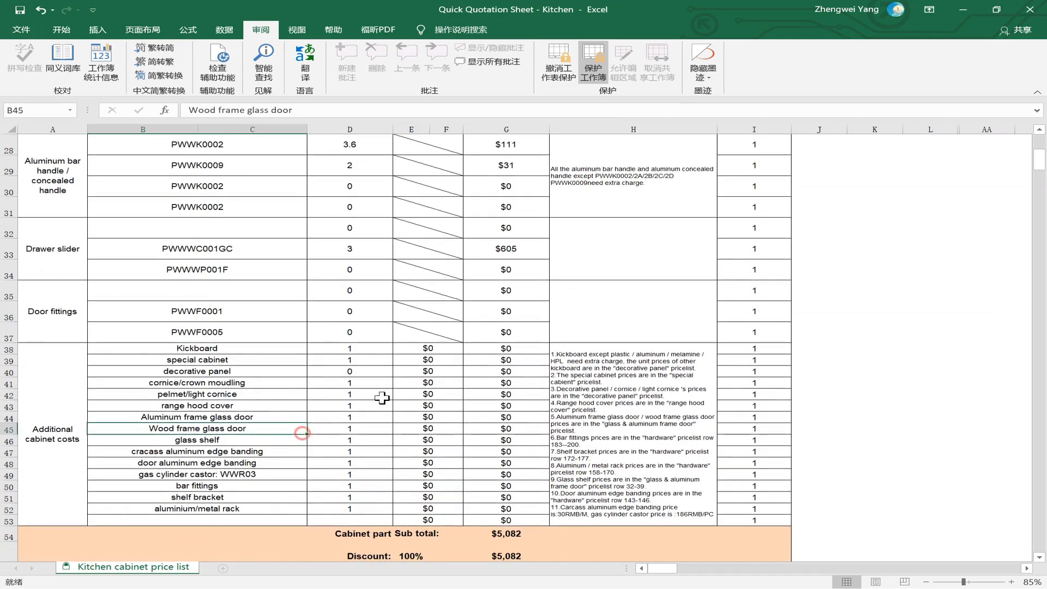
mouse_move(60, 357)
left_mouse_down()
mouse_move(289, 431)
mouse_move(415, 431)
mouse_move(771, 468)
left_mouse_up()
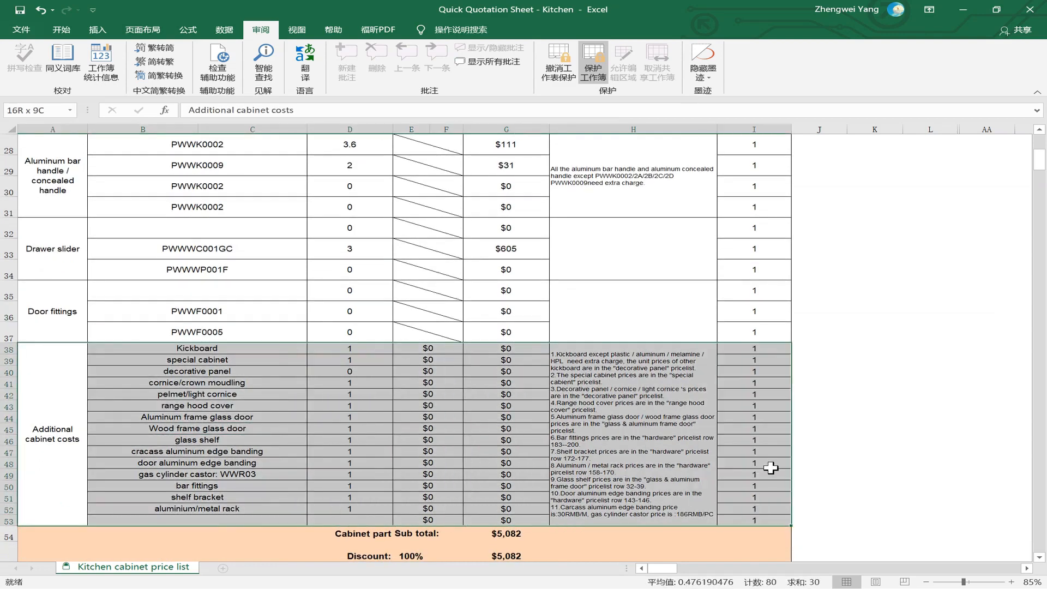
left_click(110, 347)
left_click_drag(76, 353, 756, 441)
left_click(404, 461)
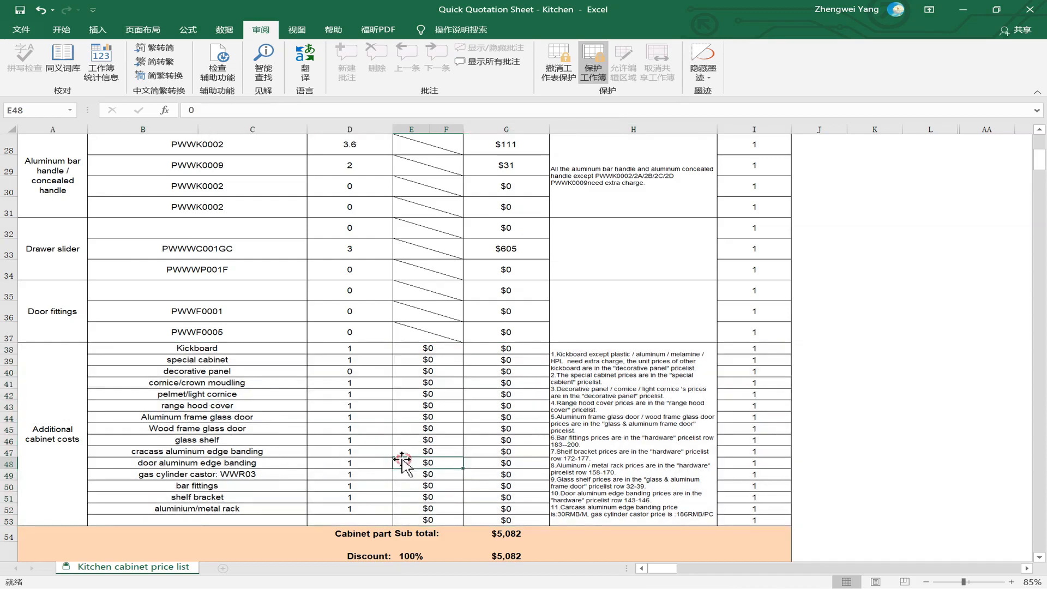
left_click(245, 438)
left_click(261, 349)
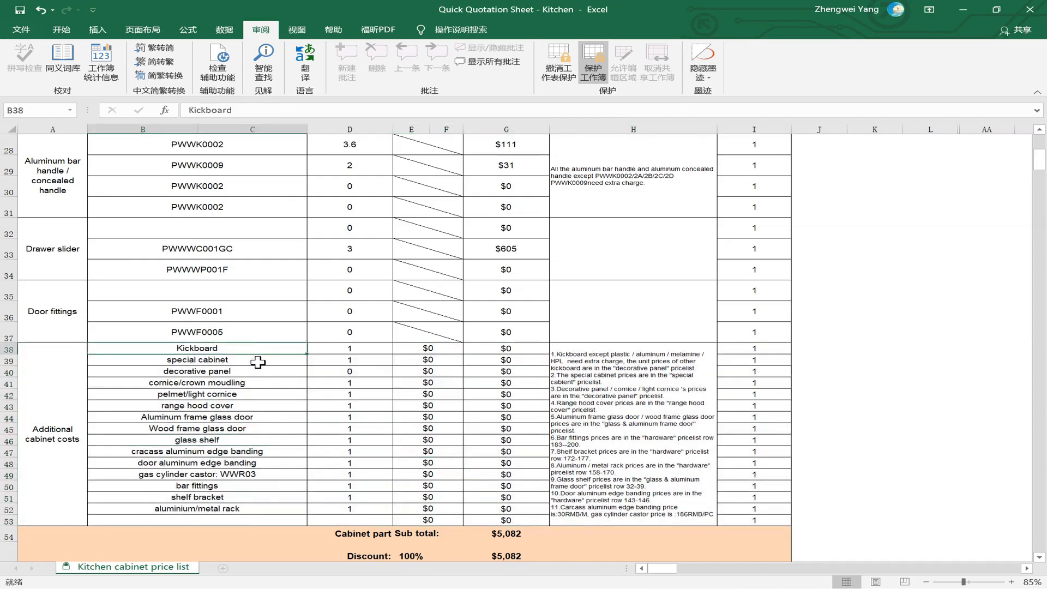
left_click(258, 362)
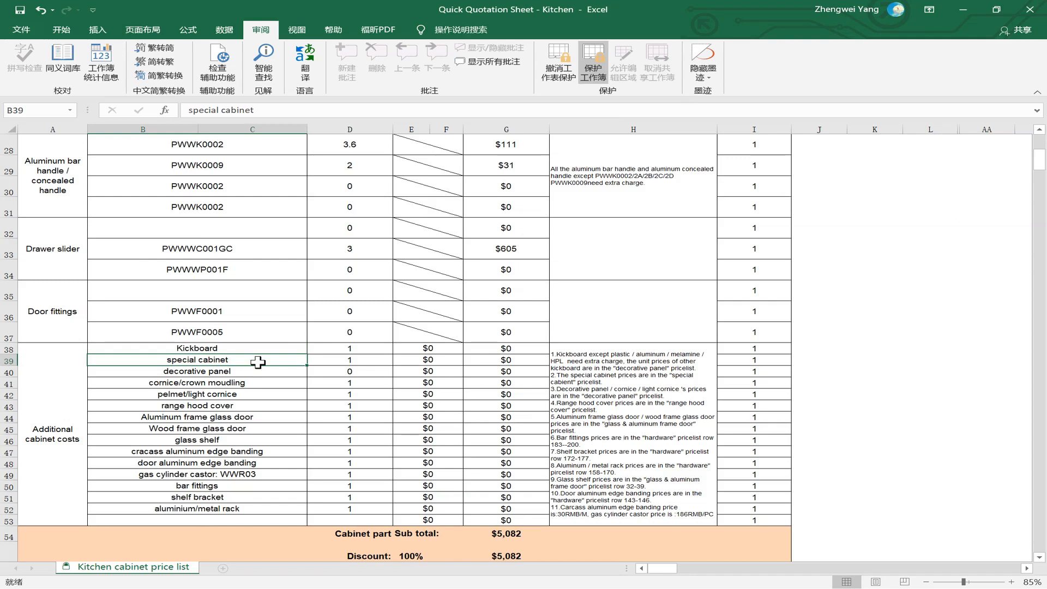
left_click(409, 437)
left_click(458, 374)
left_click(445, 359)
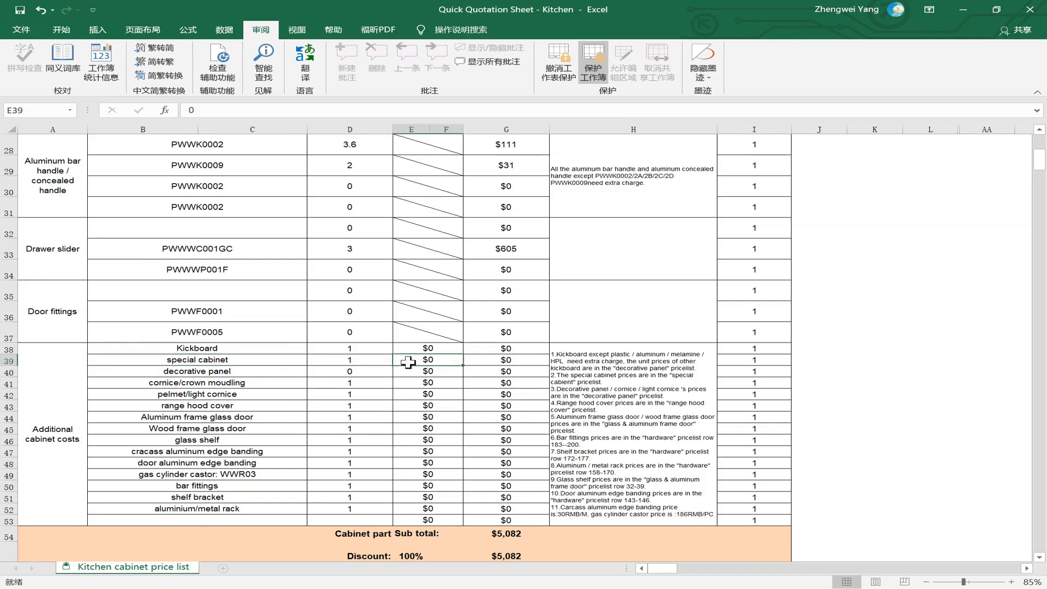
- Review the Cabinet part Sub total and all the cabinet rows above that it sums up
scroll(464, 377, "down", 1)
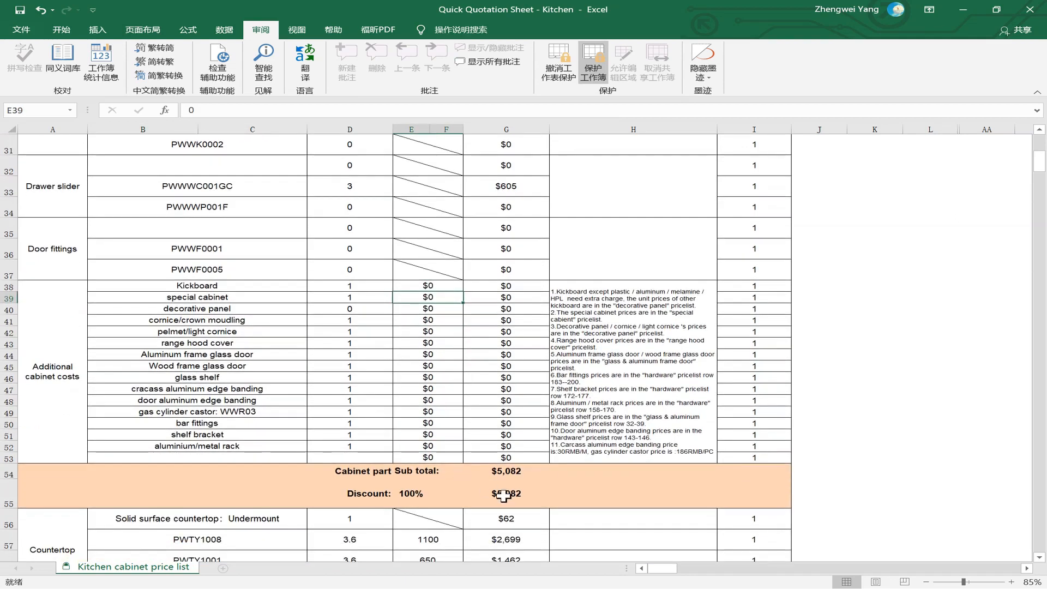
left_click(510, 472)
scroll(491, 469, "up", 6)
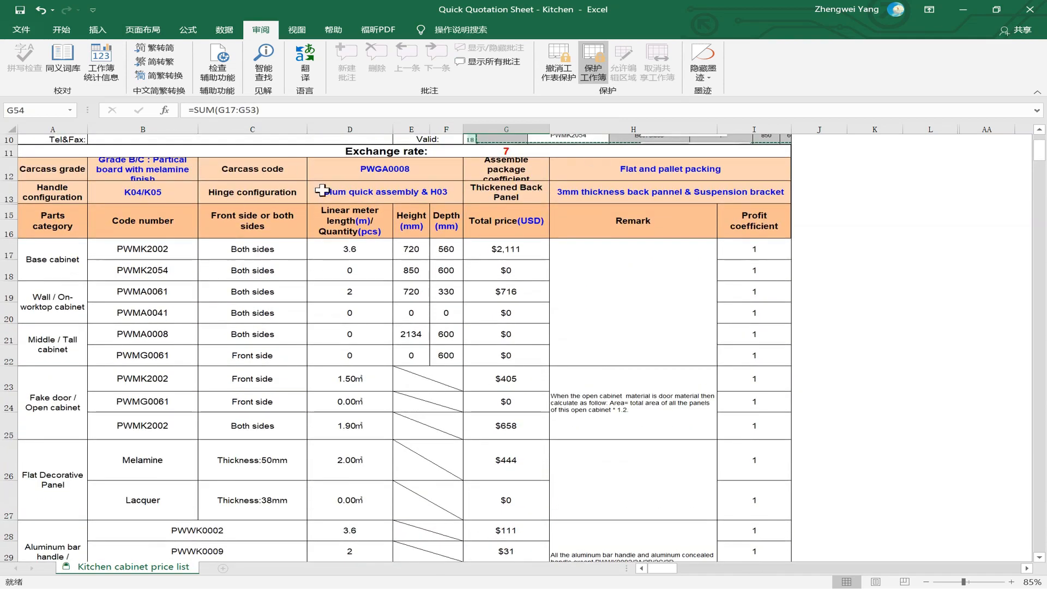
scroll(331, 363, "down", 4)
scroll(331, 363, "up", 5)
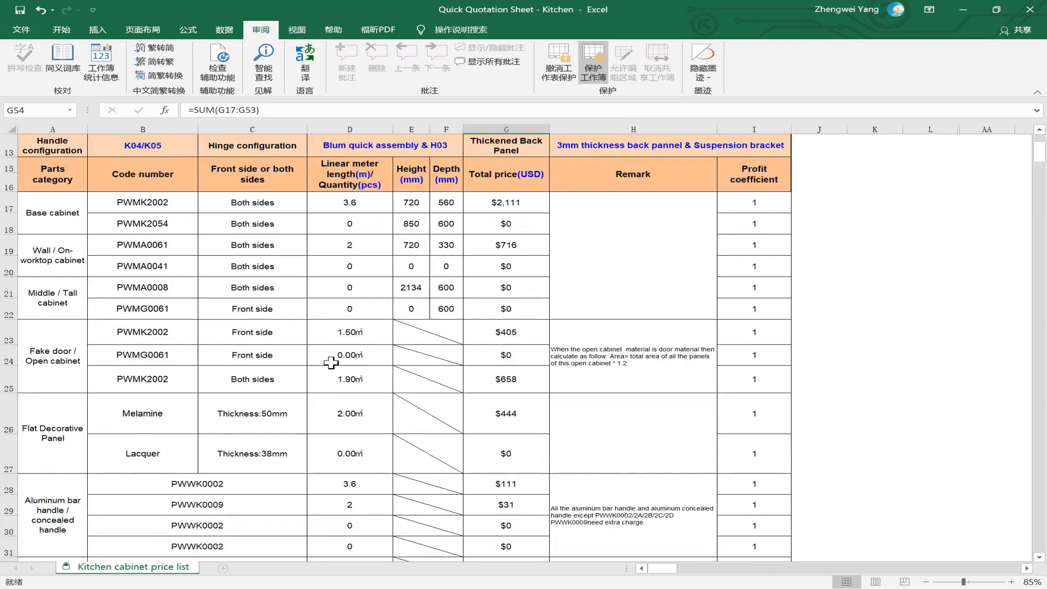
scroll(355, 376, "down", 3)
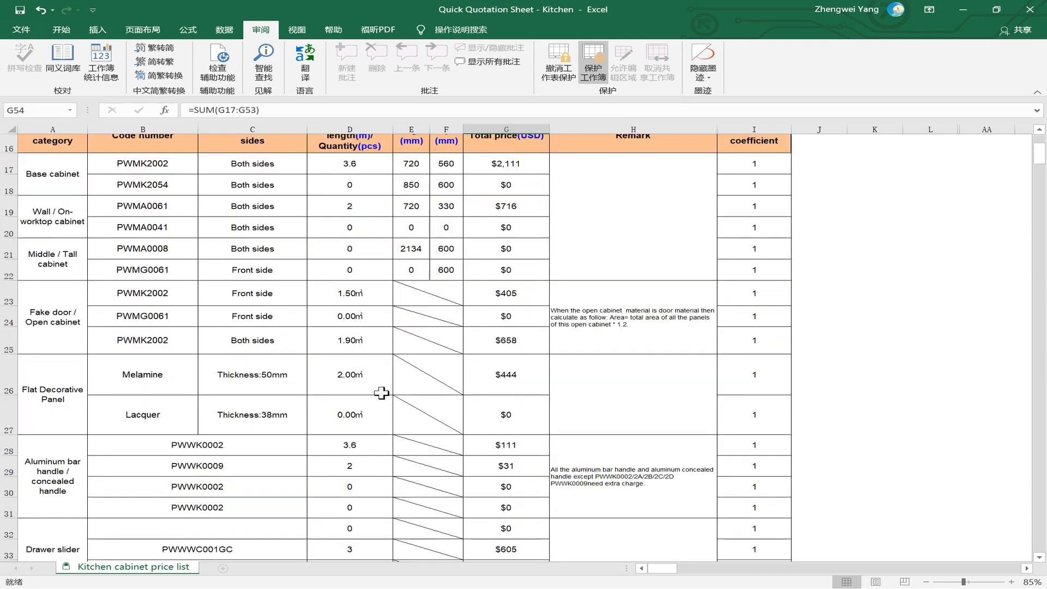
scroll(466, 327, "down", 5)
scroll(417, 400, "down", 2)
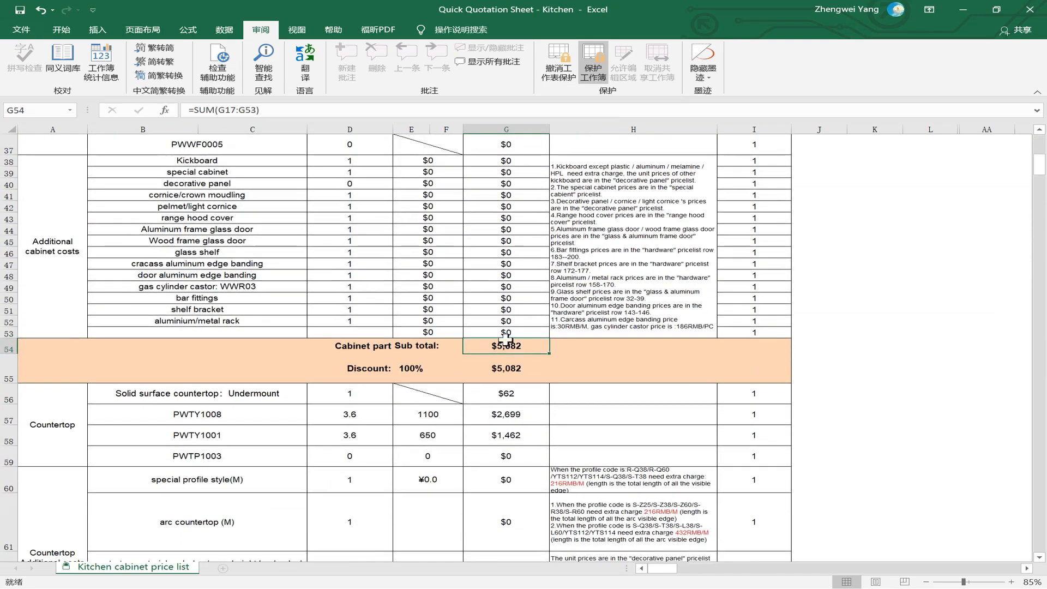
left_click(330, 353)
left_click(330, 349)
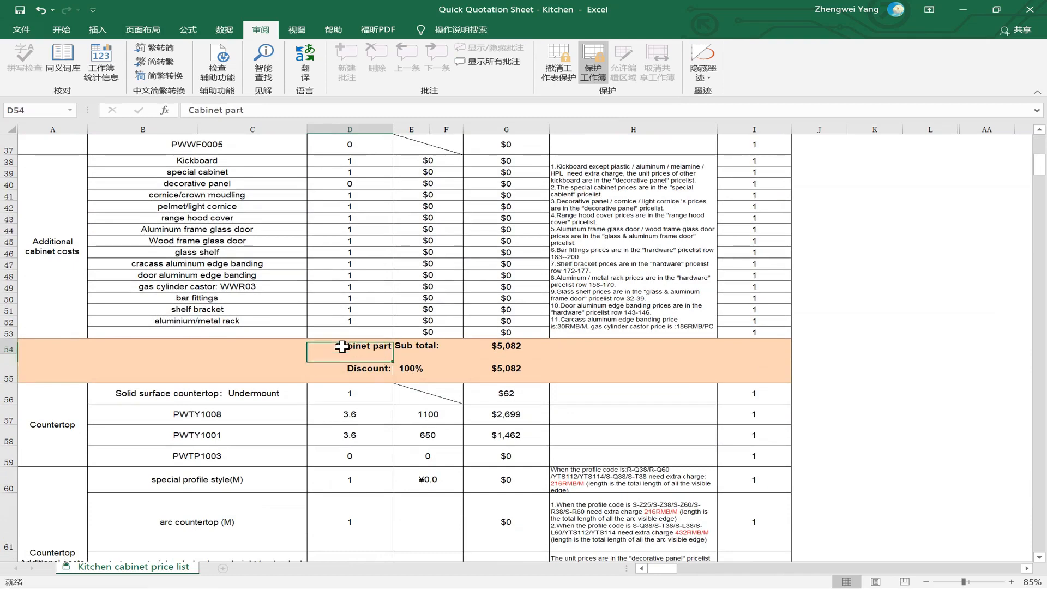
- Review the sub total rows for the Countertop, Functional accessory and Appliance parts of the sheet
scroll(349, 328, "down", 2)
scroll(224, 331, "down", 2)
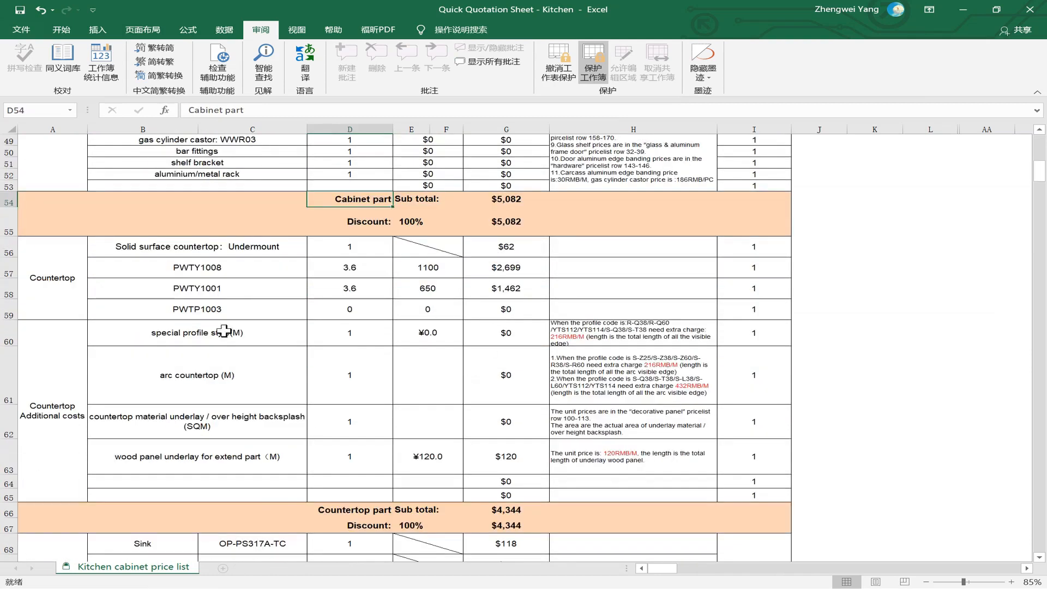
left_click(334, 510)
scroll(333, 510, "down", 2)
scroll(334, 510, "down", 5)
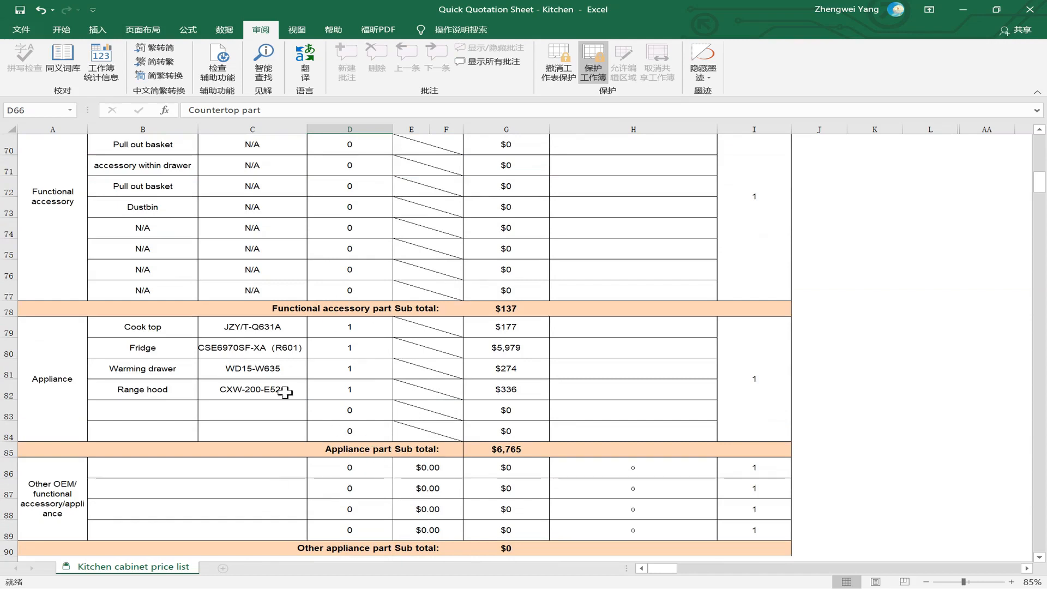
left_click(294, 306)
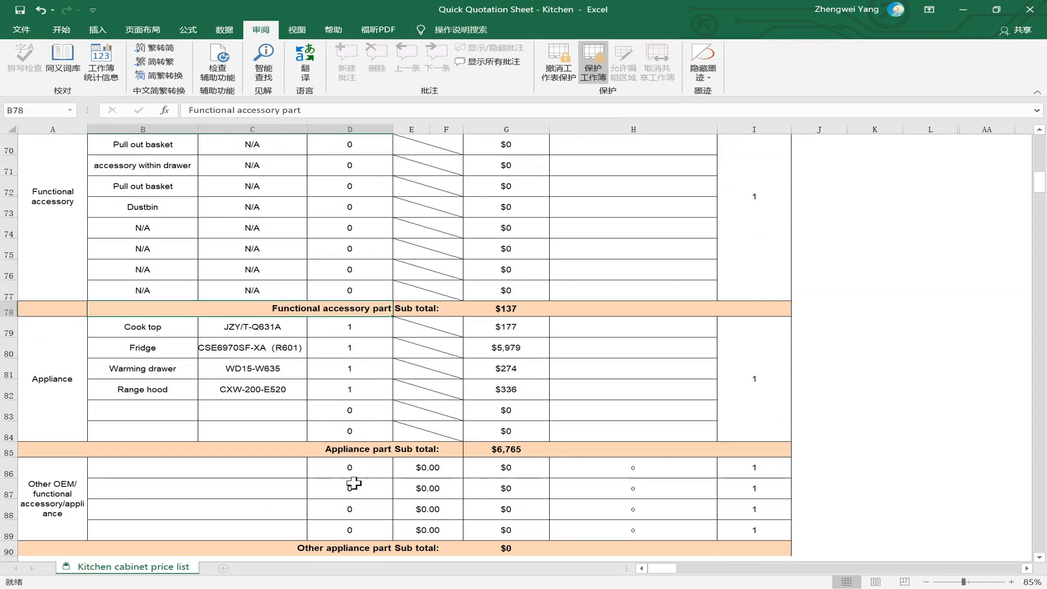
left_click(341, 449)
- Set the Cabinet part discount to 70% and check the discounted cabinet amount beside it
scroll(343, 455, "up", 4)
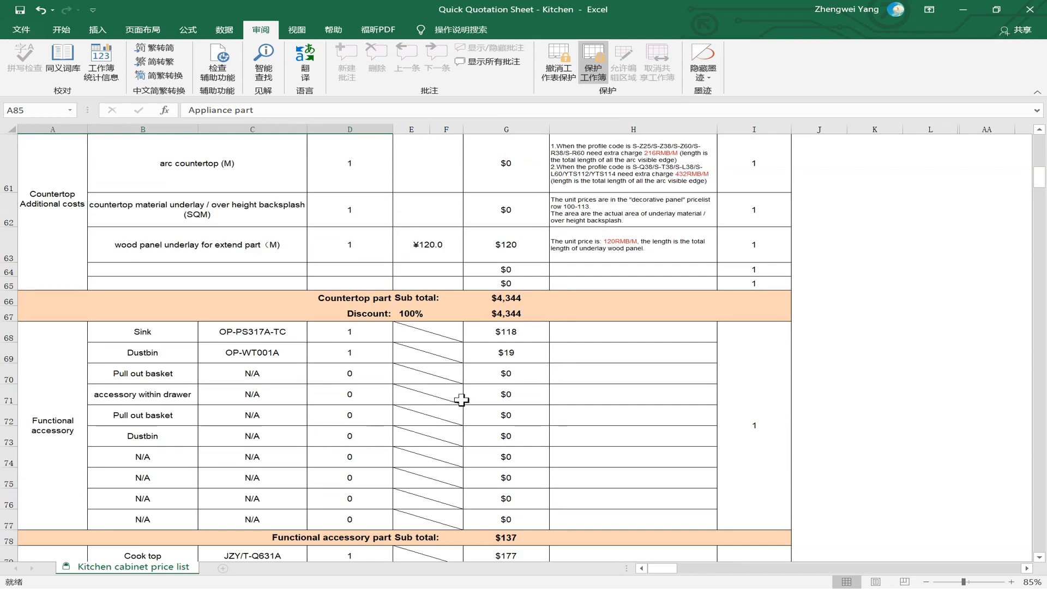
scroll(461, 401, "up", 2)
scroll(461, 400, "up", 2)
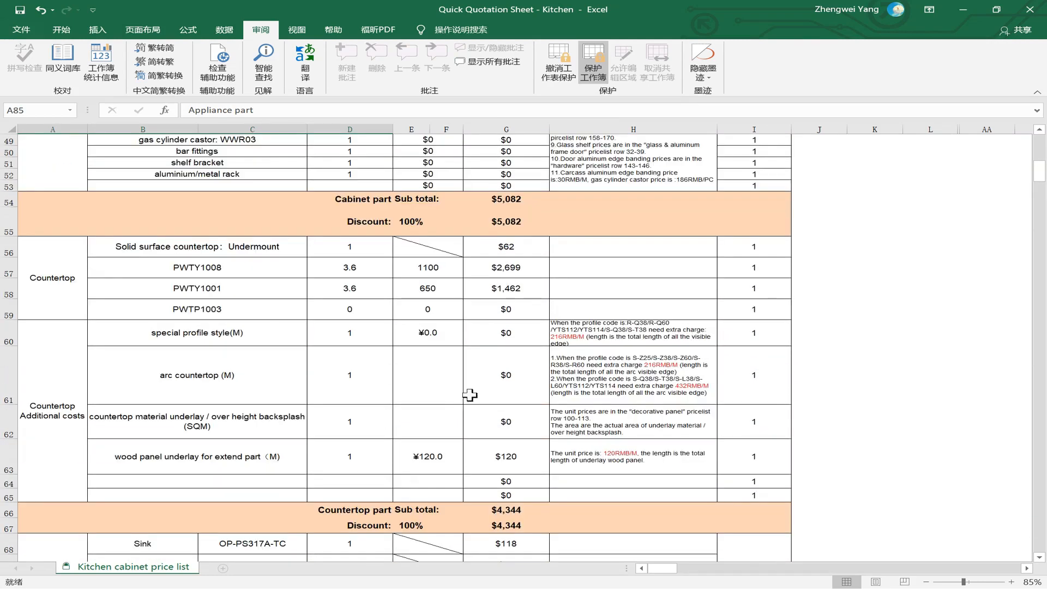
left_click(433, 196)
left_click(426, 229)
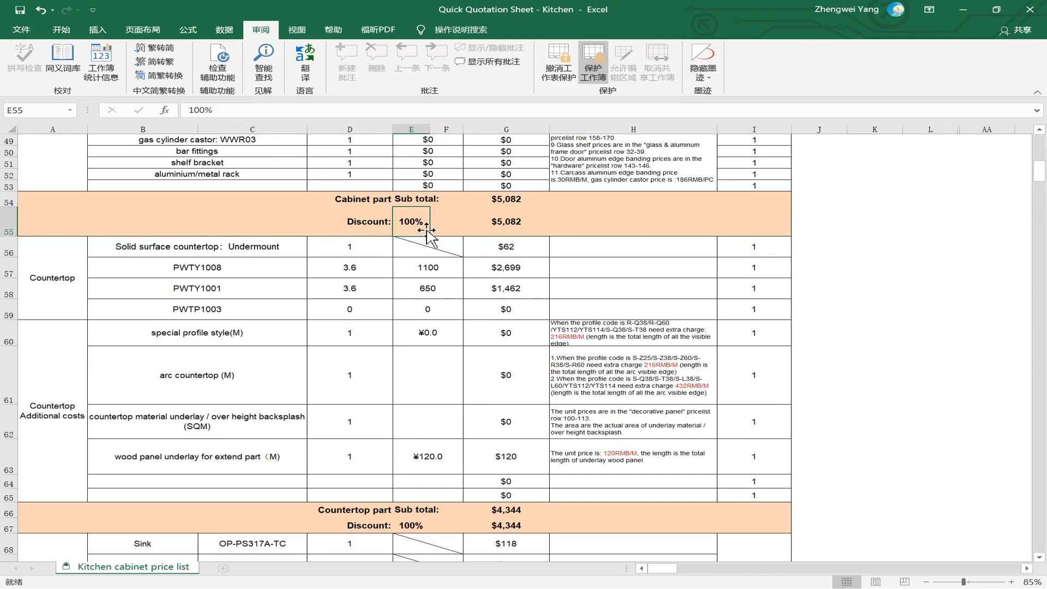
type("70")
left_click(427, 229)
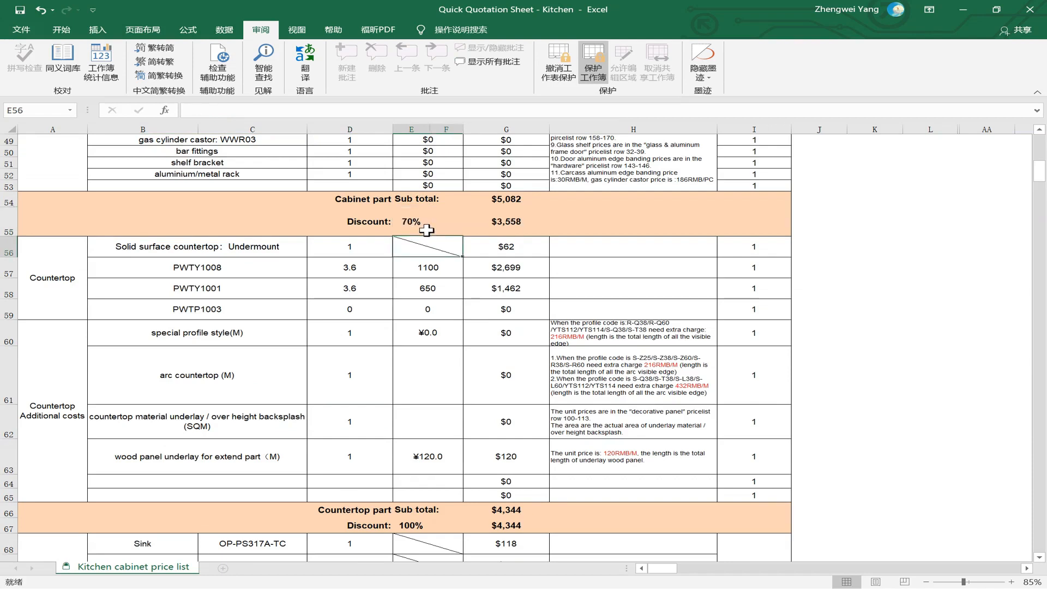
left_click(505, 221)
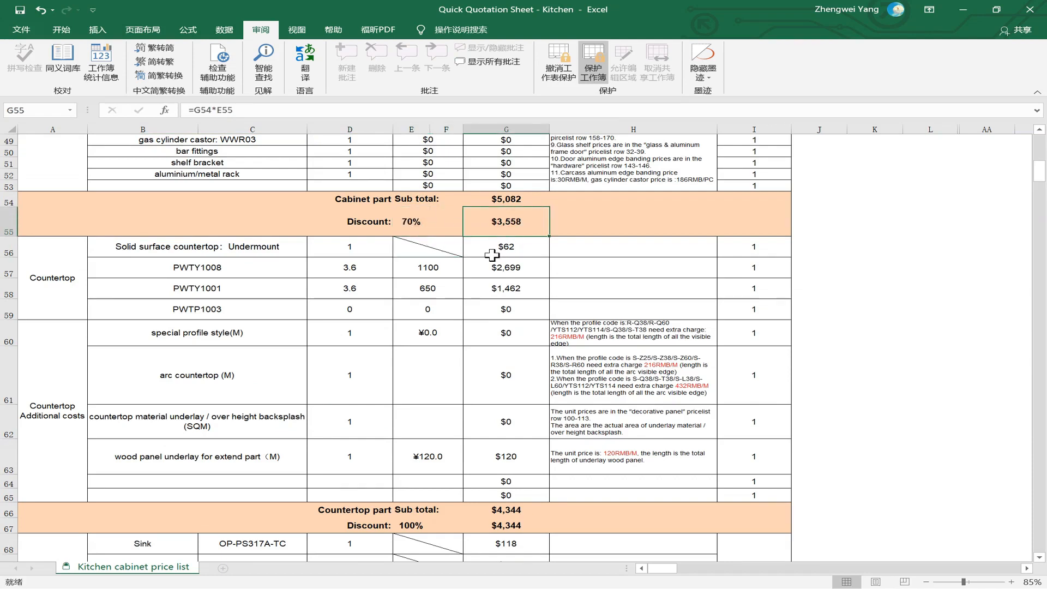
left_click(424, 267)
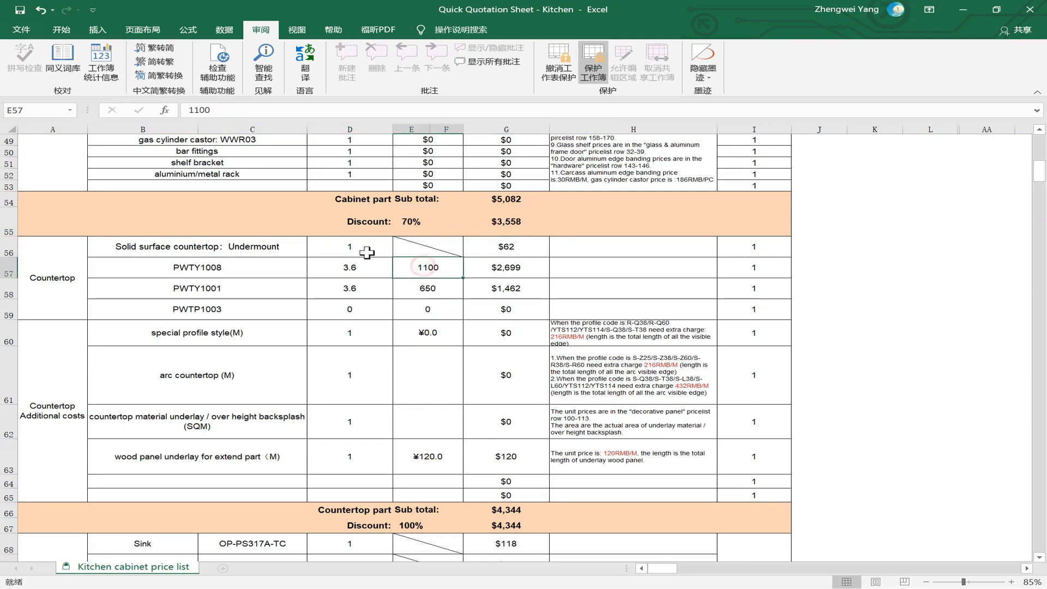
- Examine the countertop rows 56 to 58, comparing their material codes, dimensions, prices and the cabinet discount above them
left_click(323, 271)
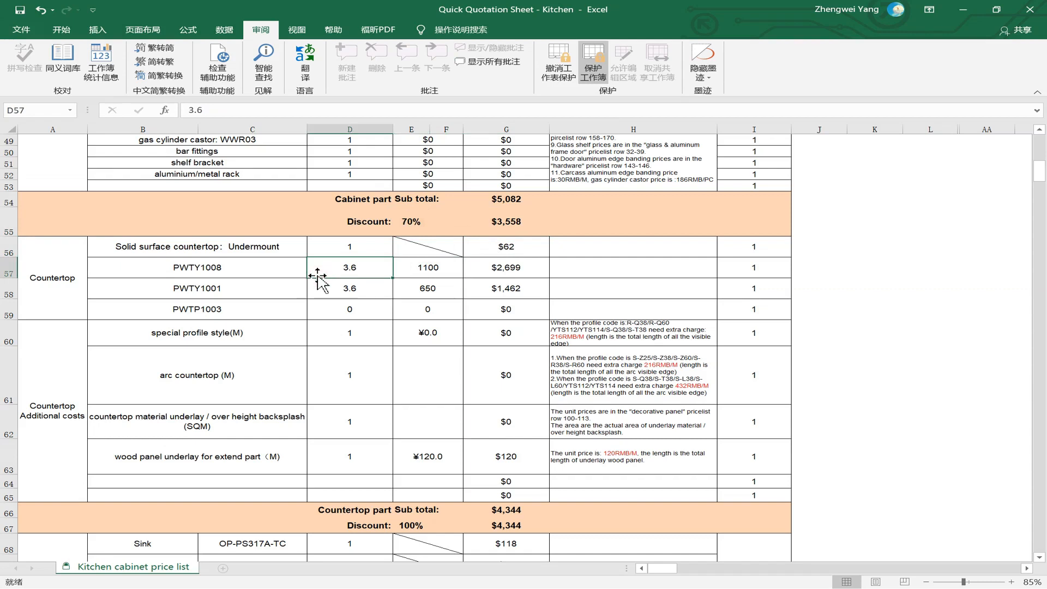
left_click(410, 225)
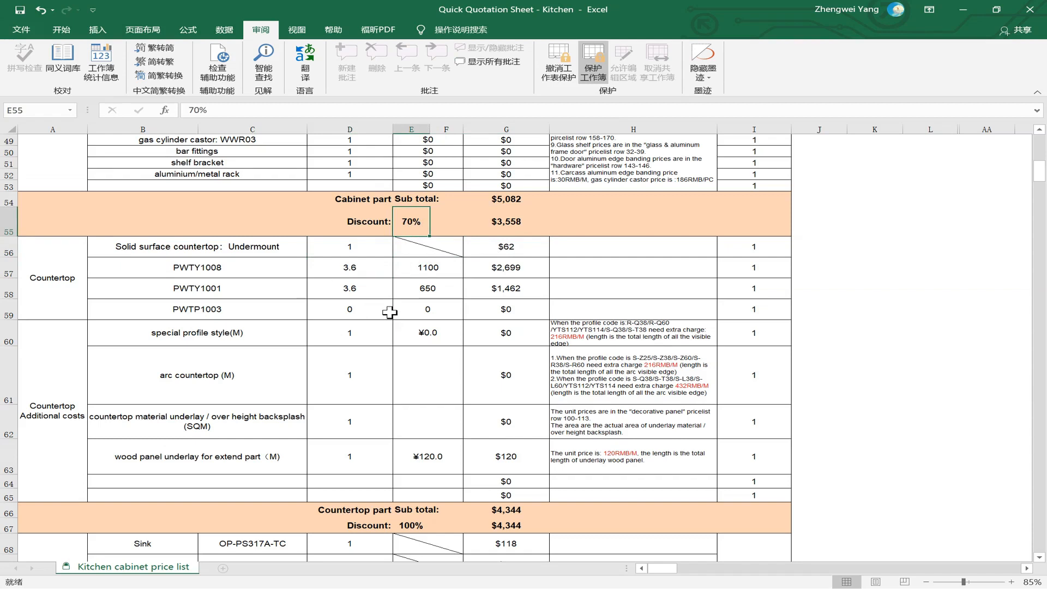
left_click(376, 281)
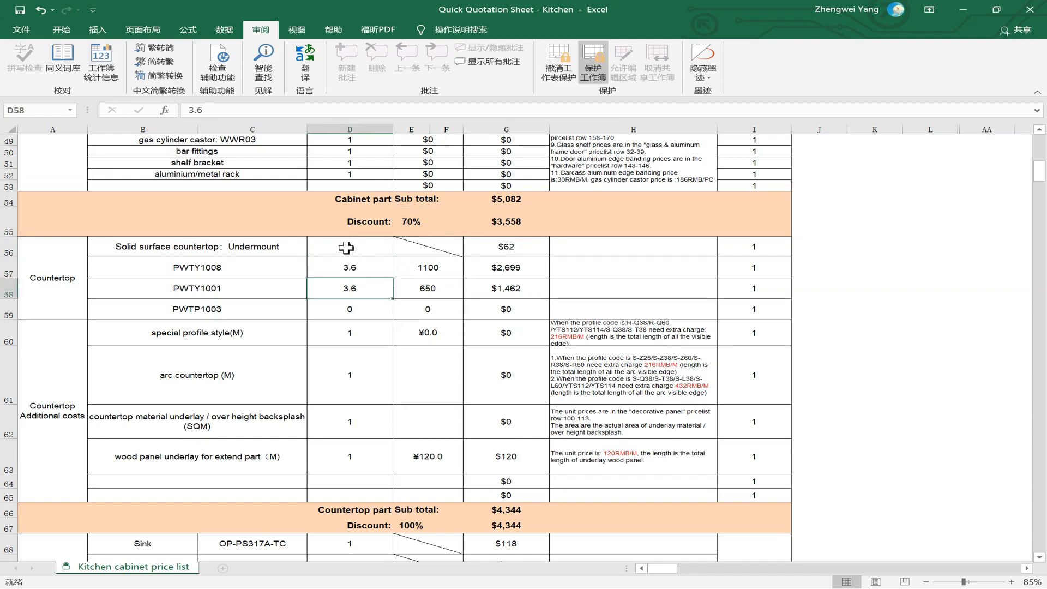
left_click(161, 248)
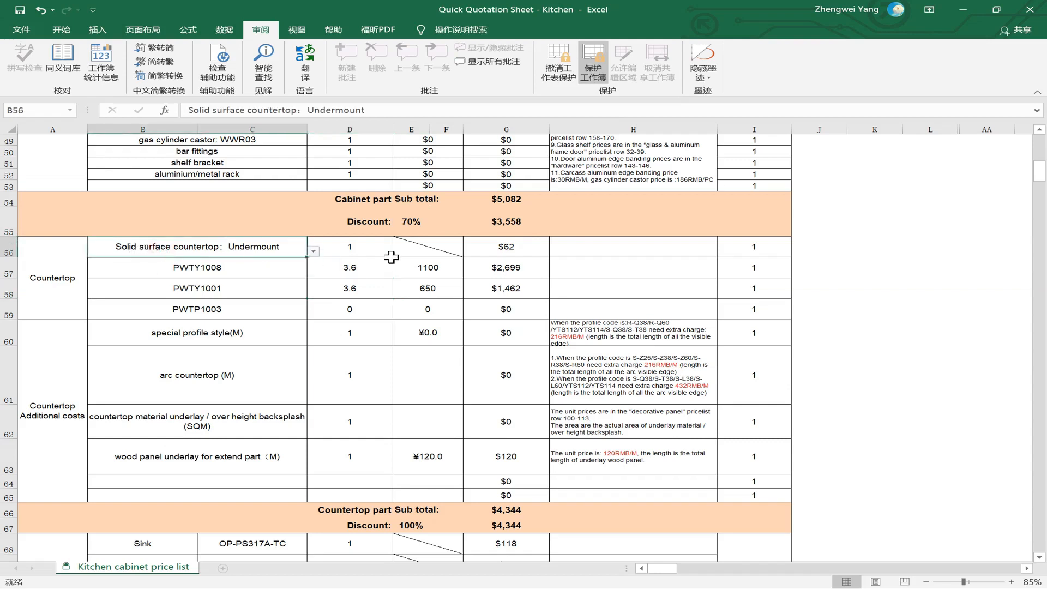
left_click(367, 256)
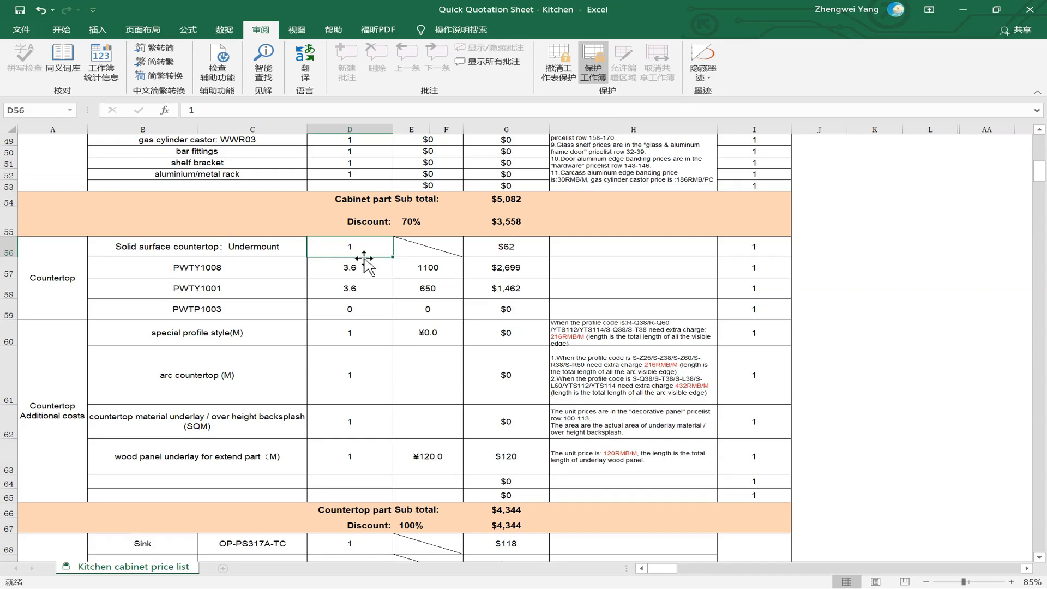
left_click(523, 246)
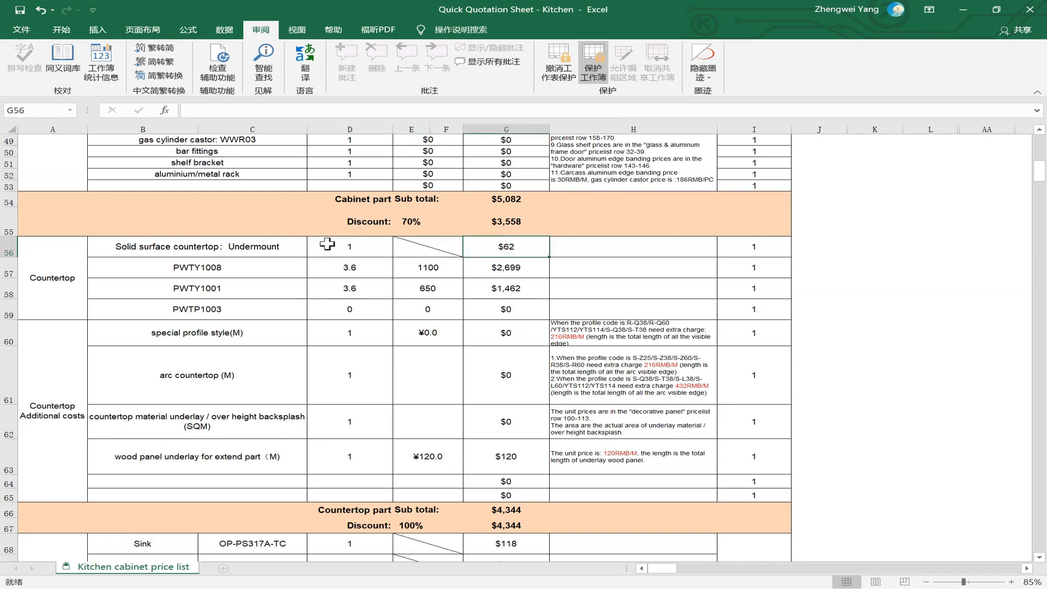
left_click(328, 244)
left_click(483, 240)
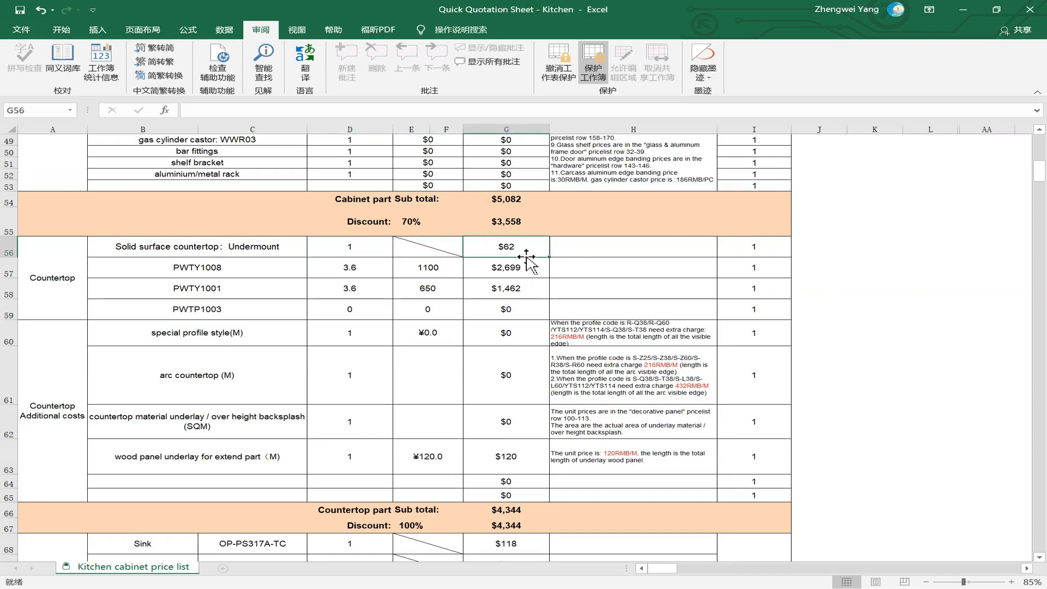
left_click(338, 268)
left_click(201, 273)
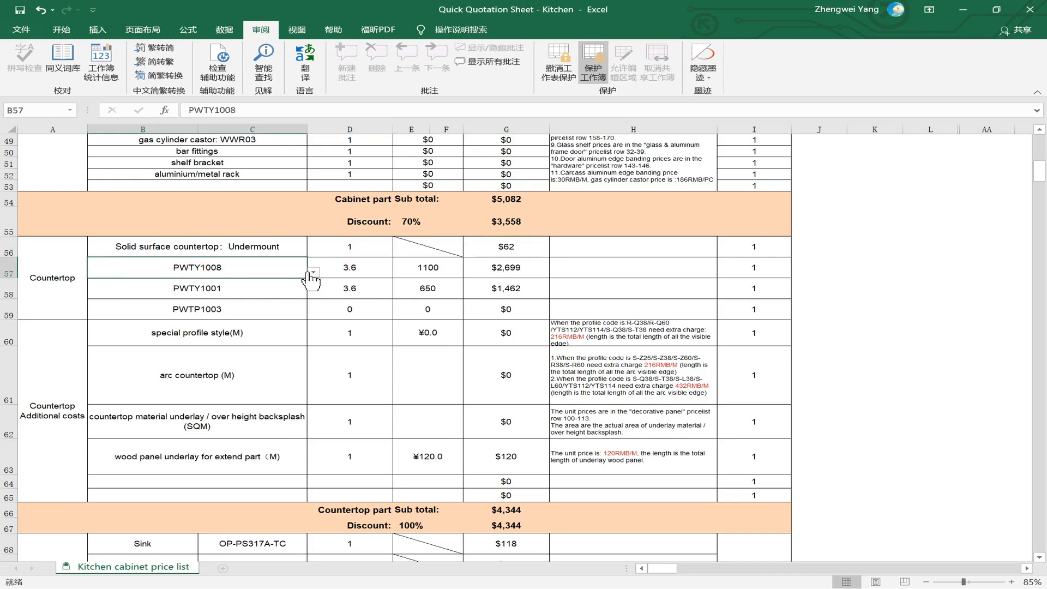
left_click(330, 268)
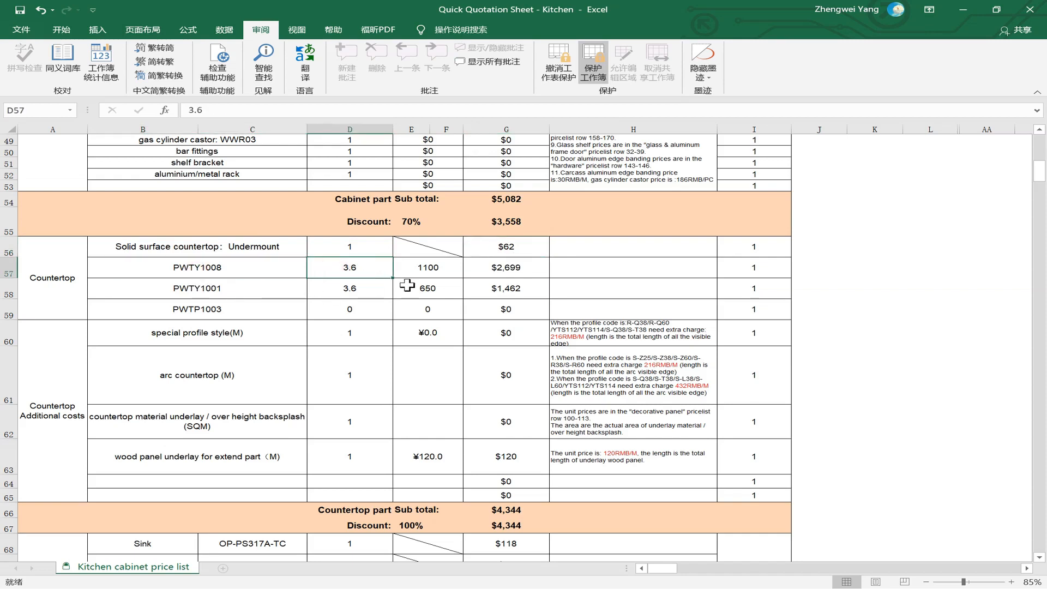
- Change the countertop material in row 57 to PWTY4007
left_click(262, 267)
left_click(314, 272)
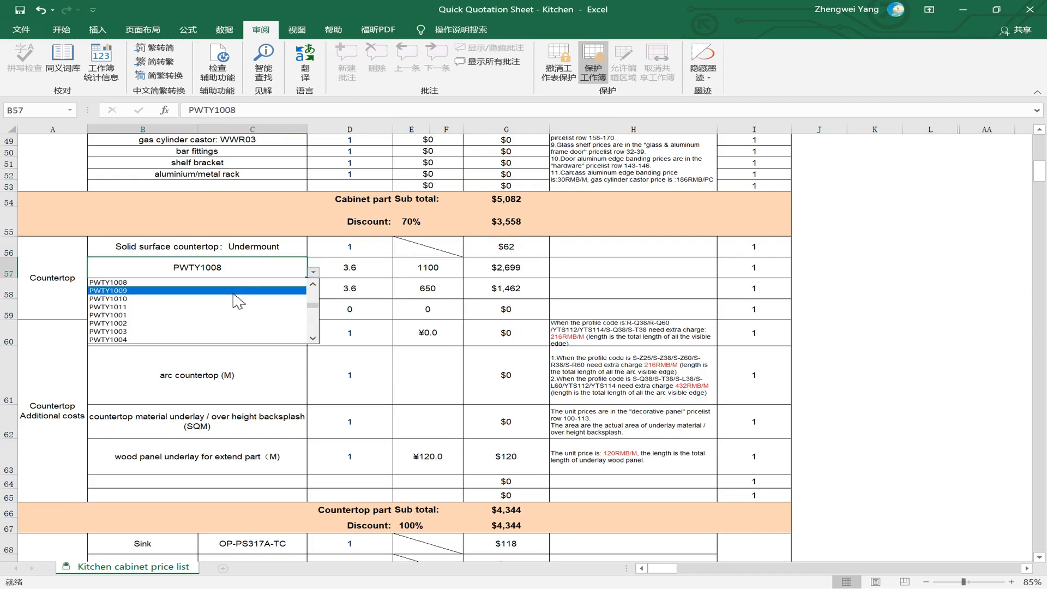
left_click_drag(309, 306, 314, 327)
left_click(136, 332)
- Set the PWTY4007 countertop's length in cell D57 to 3.65
left_click(349, 270)
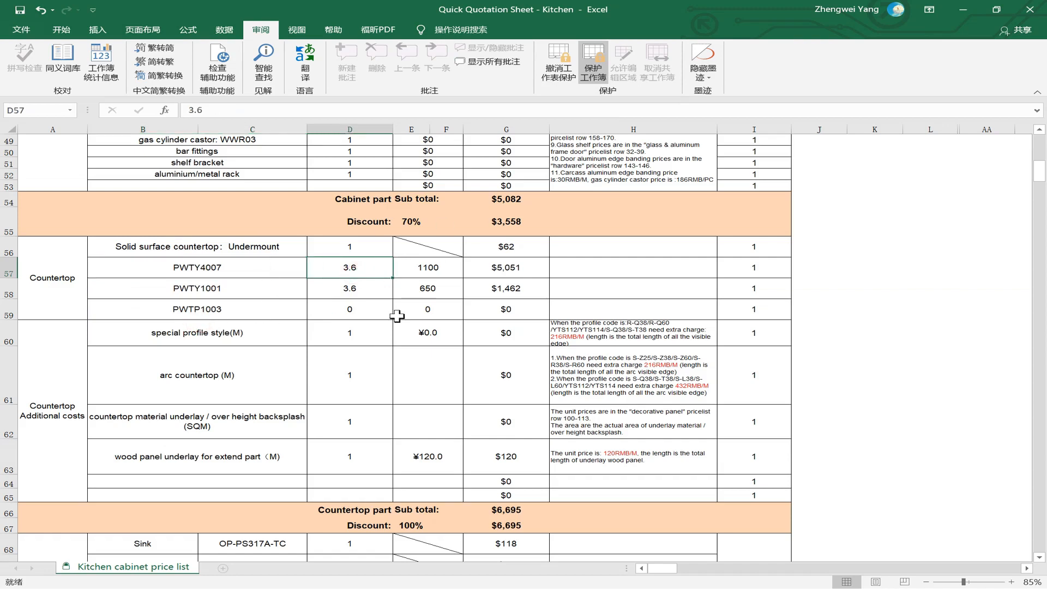
left_click(423, 272)
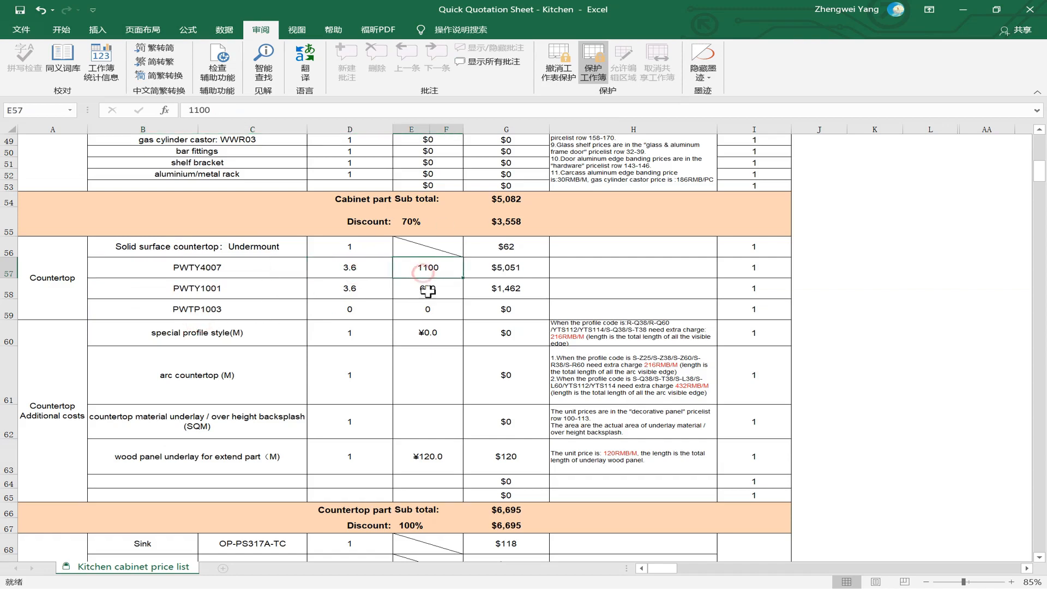
left_click(522, 265)
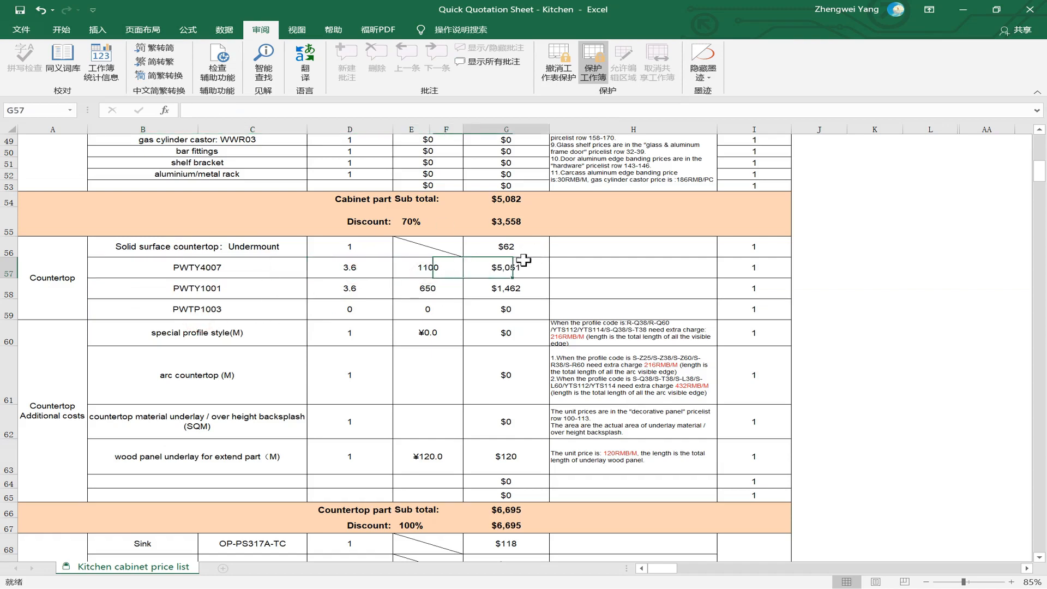
left_click(344, 262)
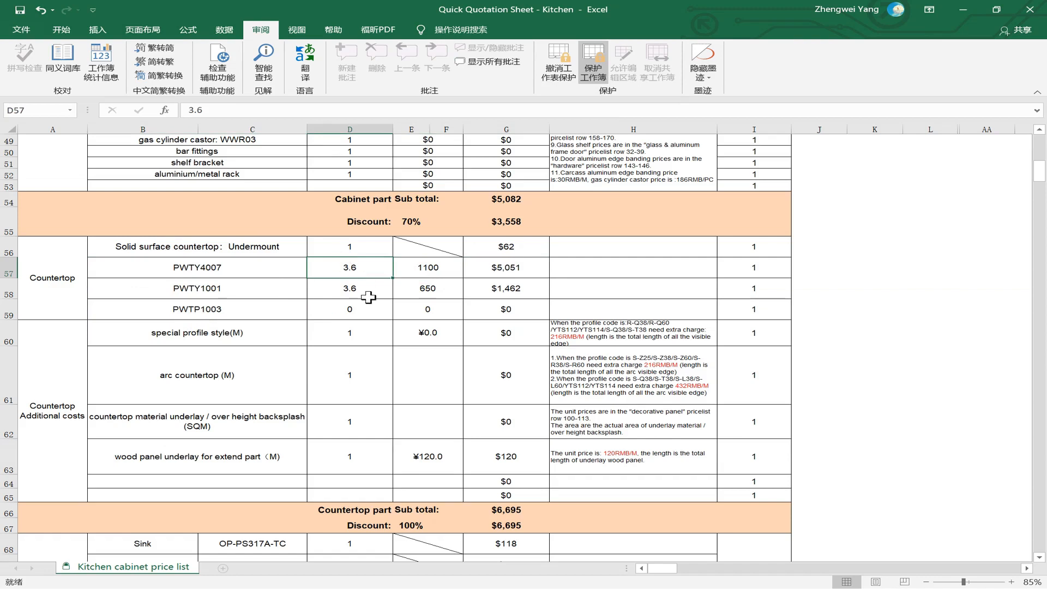
scroll(369, 297, "up", 1)
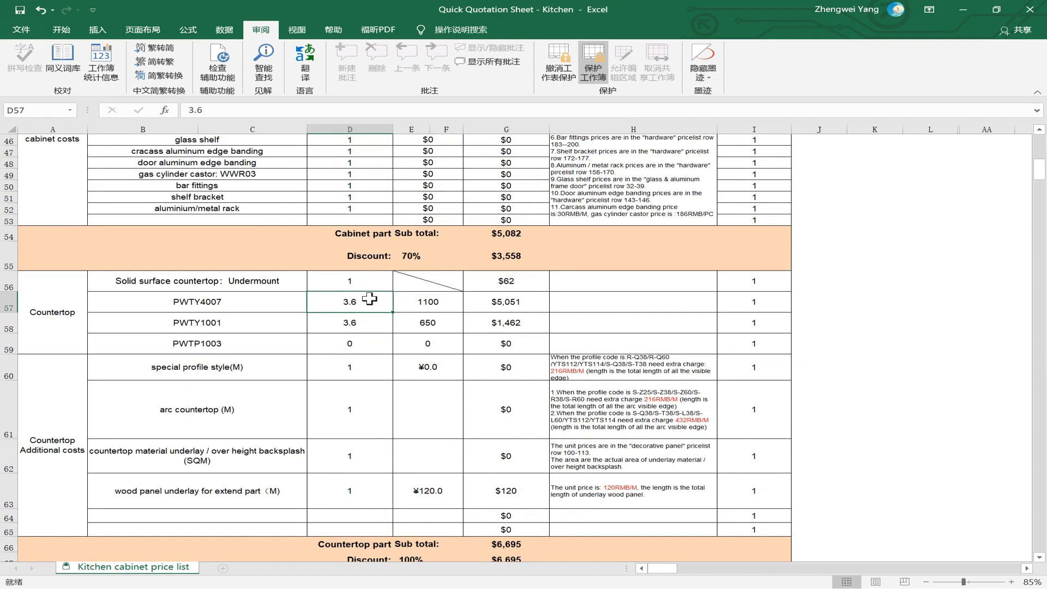
type("3")
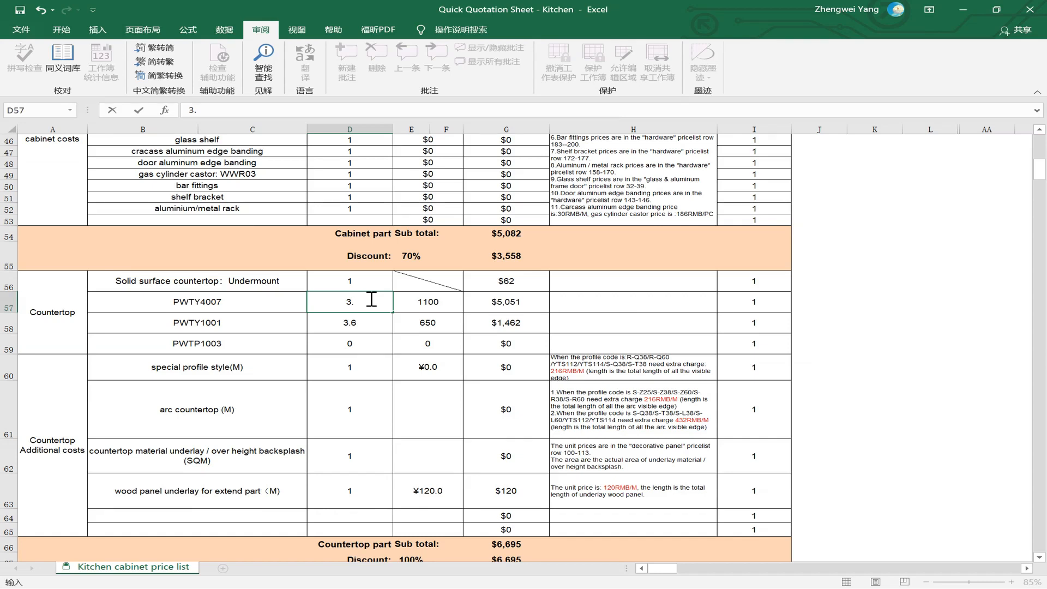
key("Return")
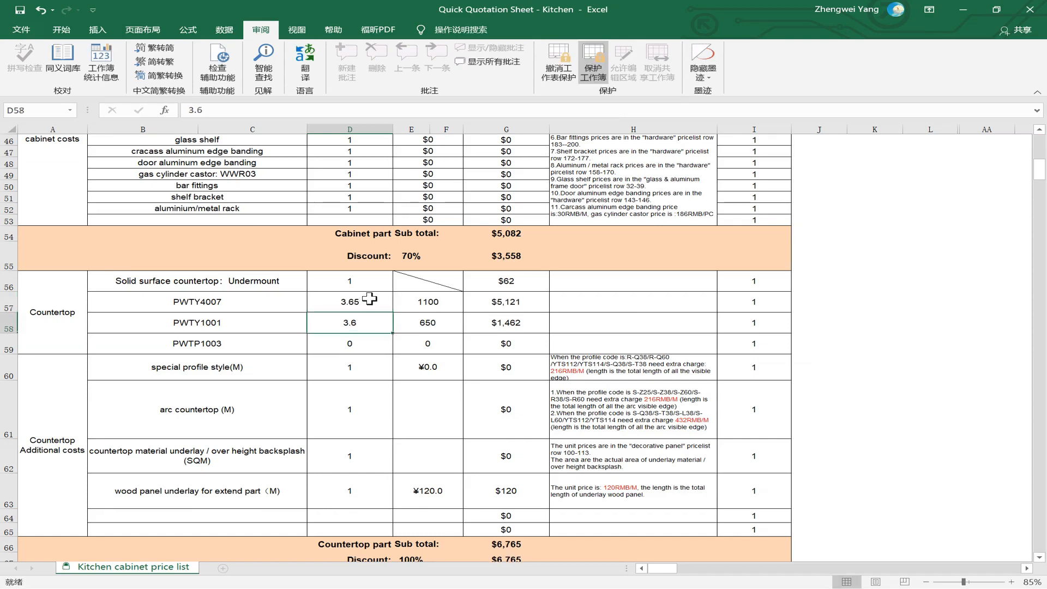
- Set the PWTY4007 countertop's width in cell E57 to 610
left_click(432, 298)
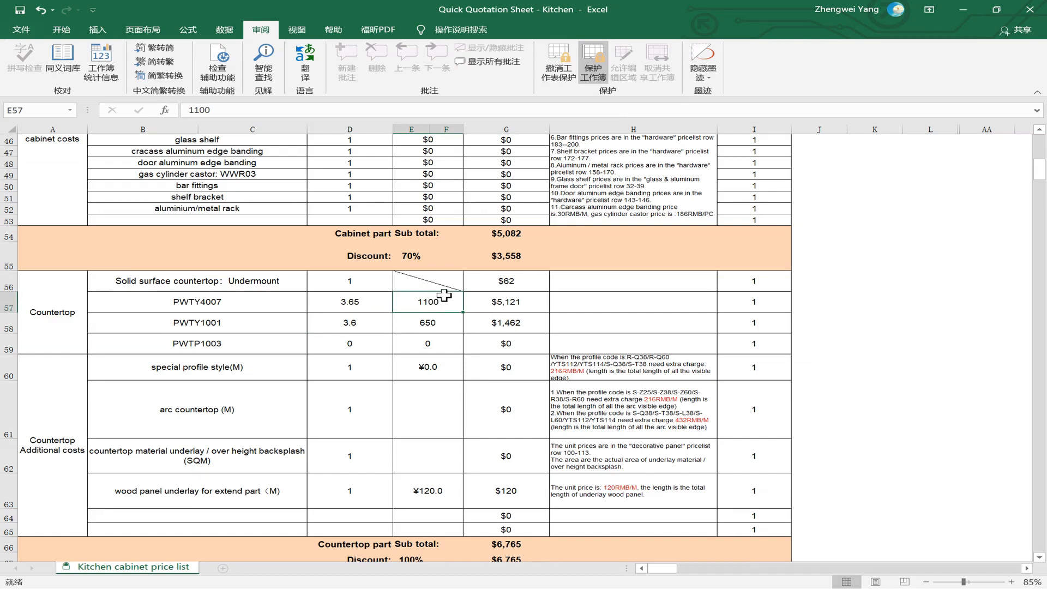
scroll(445, 295, "up", 1)
scroll(447, 305, "down", 1)
type("61")
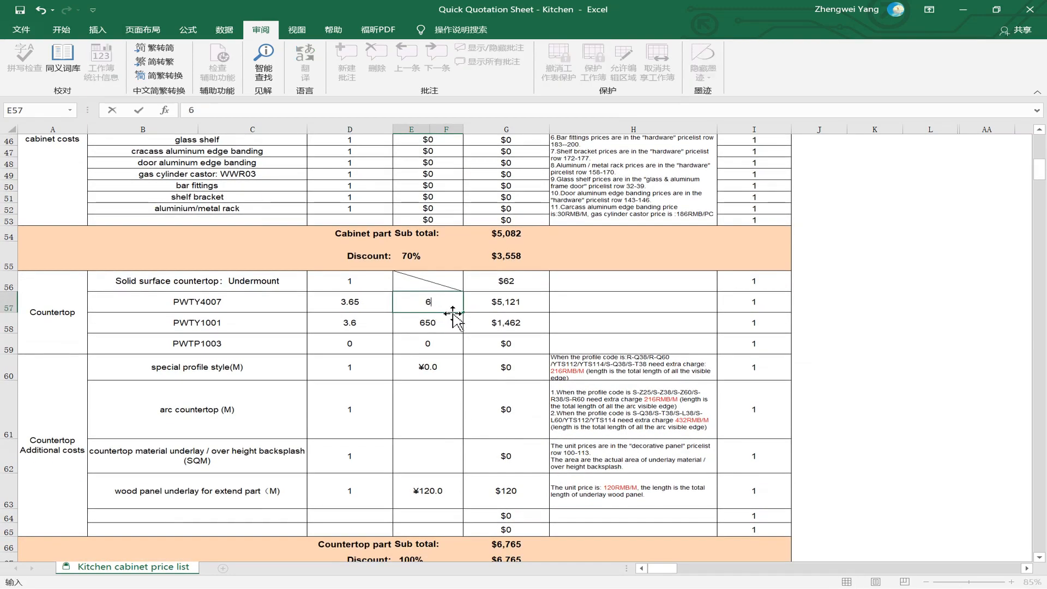
key("Return")
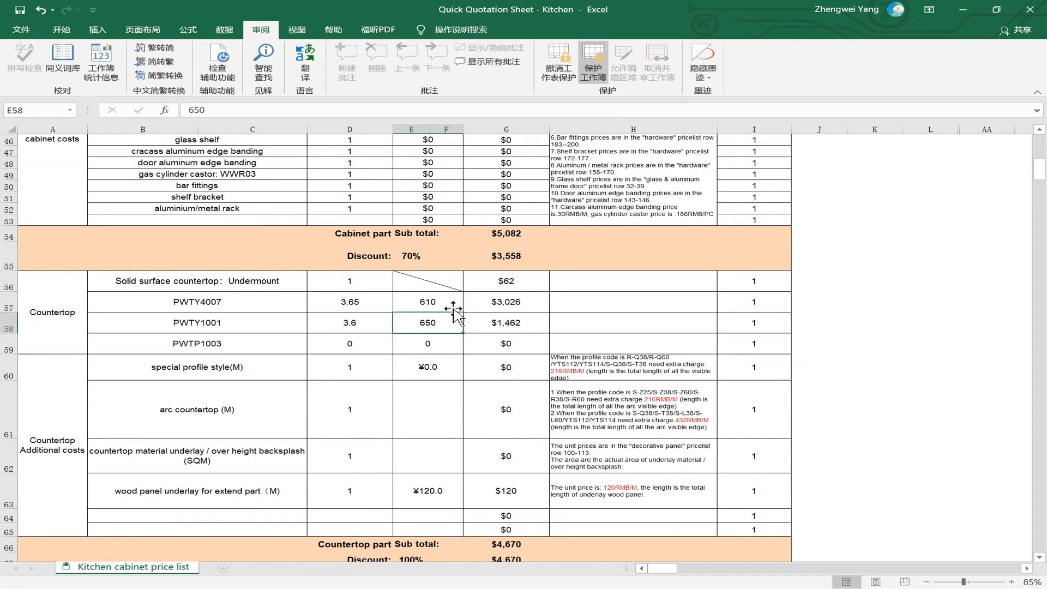
left_click(453, 308)
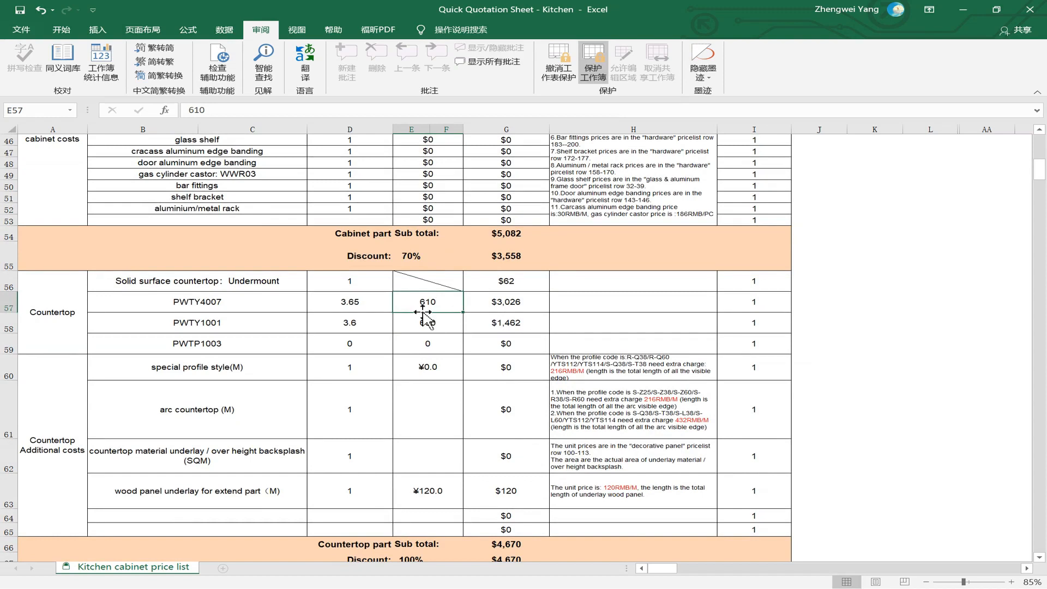
- Zero out the unused PWTY1001 countertop row by entering 0 in both D58 and E58
left_click(317, 318)
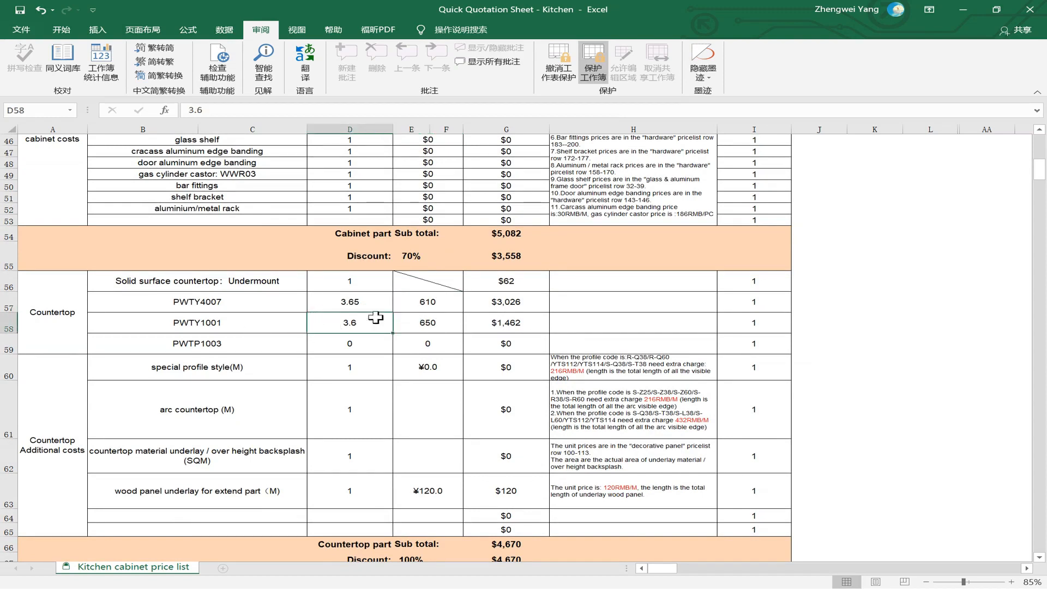
type("0")
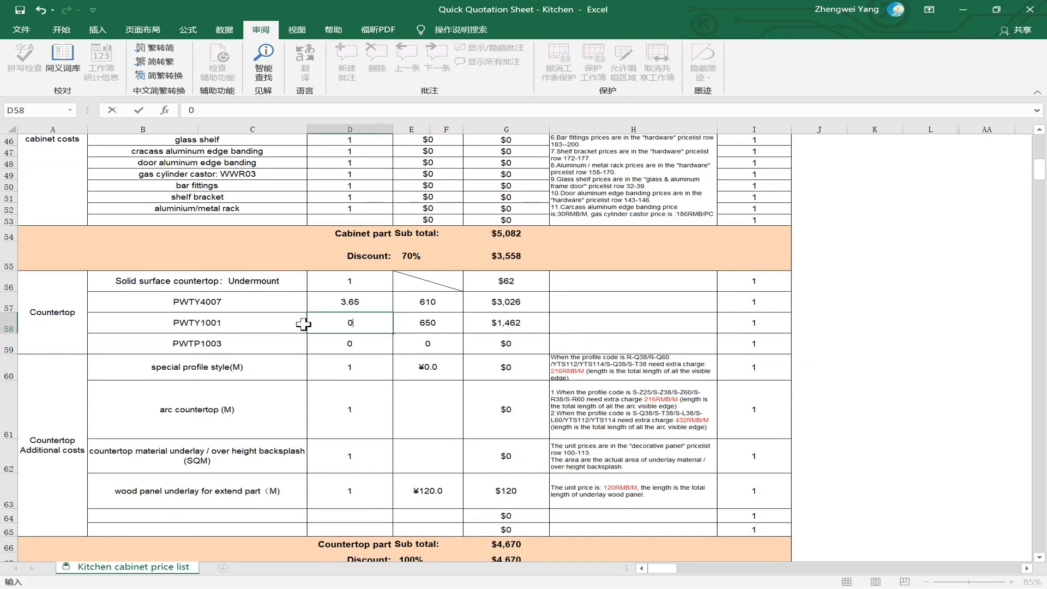
key("Return")
left_click(438, 331)
type("0")
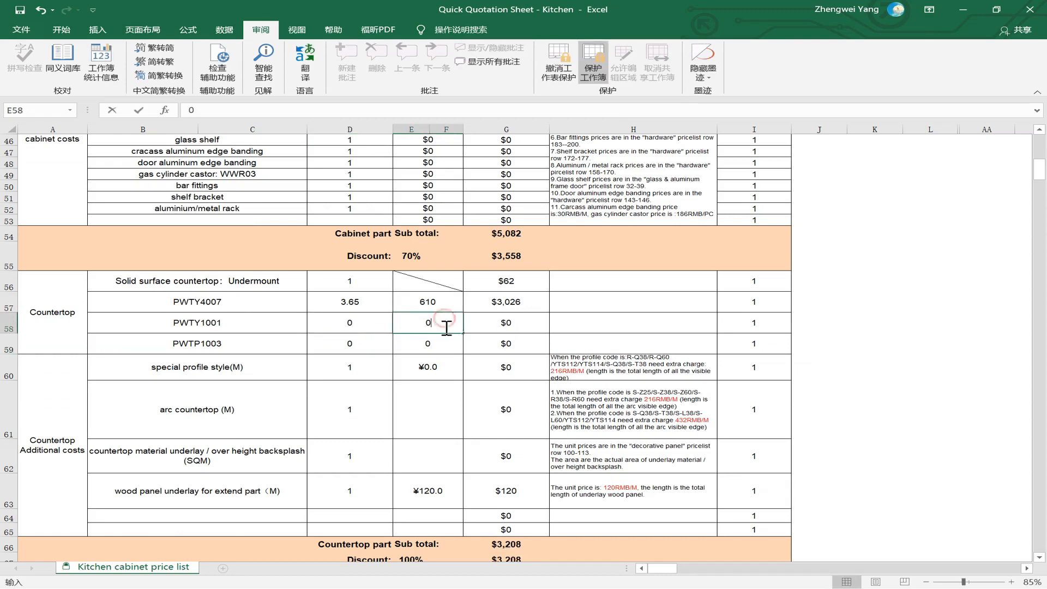
key("Return")
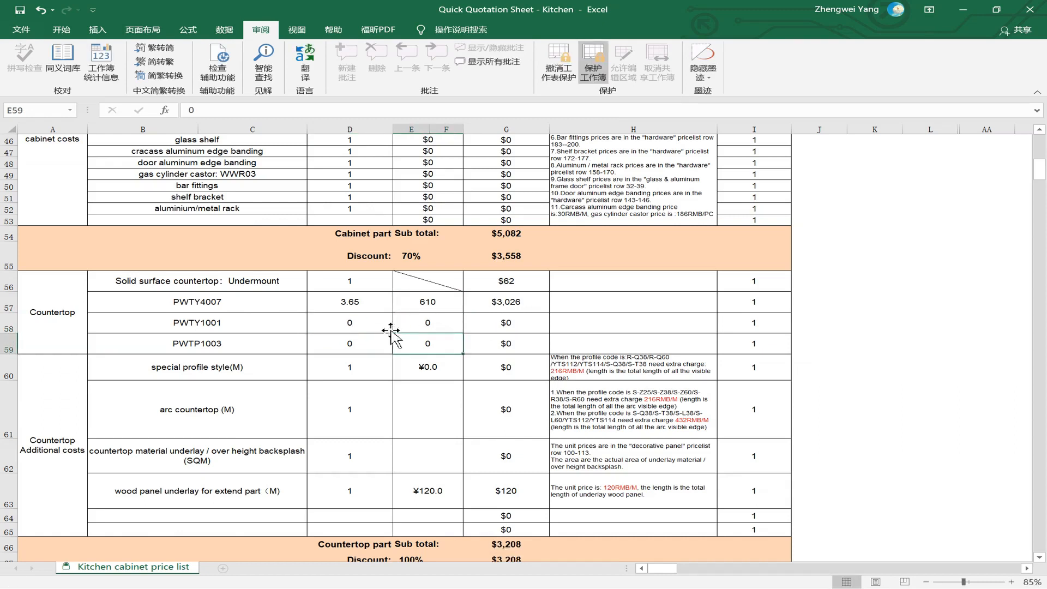
- Examine the countertop additional cost rows for special profile style, arc countertop and material underlay or over height backsplash
left_click(395, 365)
left_click(260, 366)
left_click(262, 401)
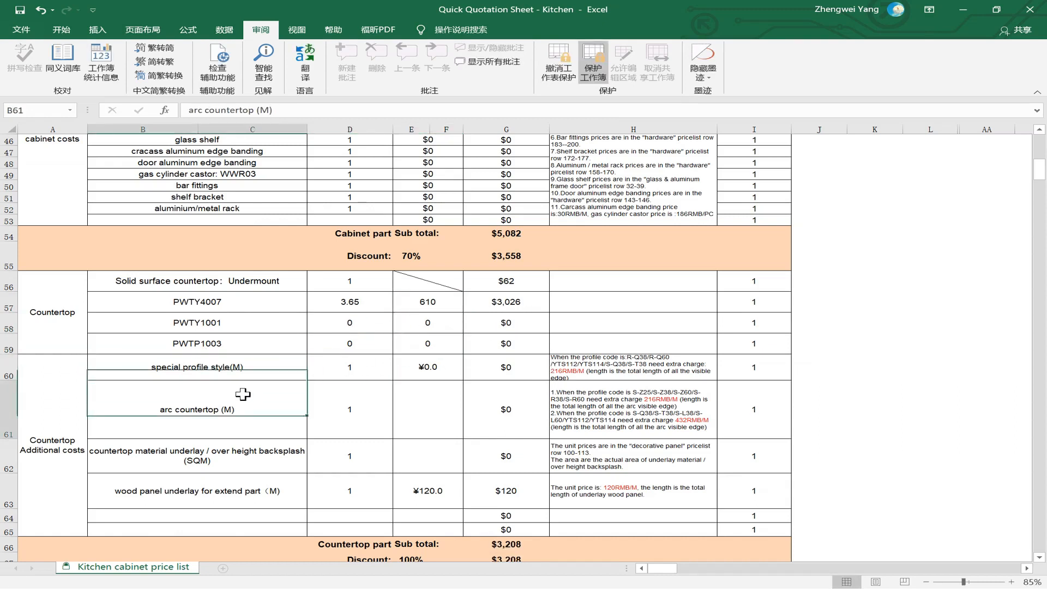
left_click(265, 455)
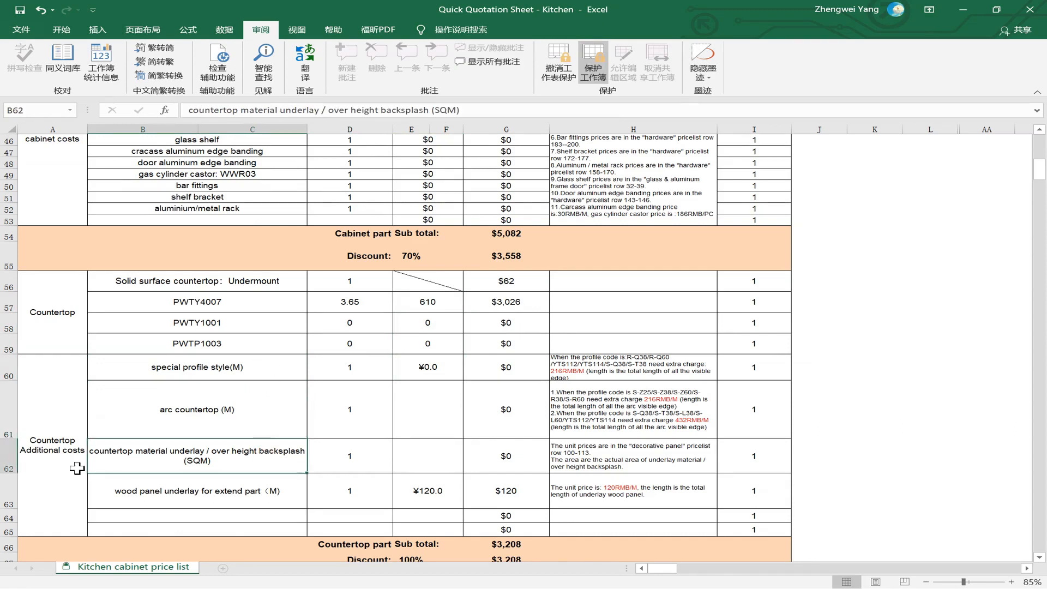
scroll(266, 451, "down", 1)
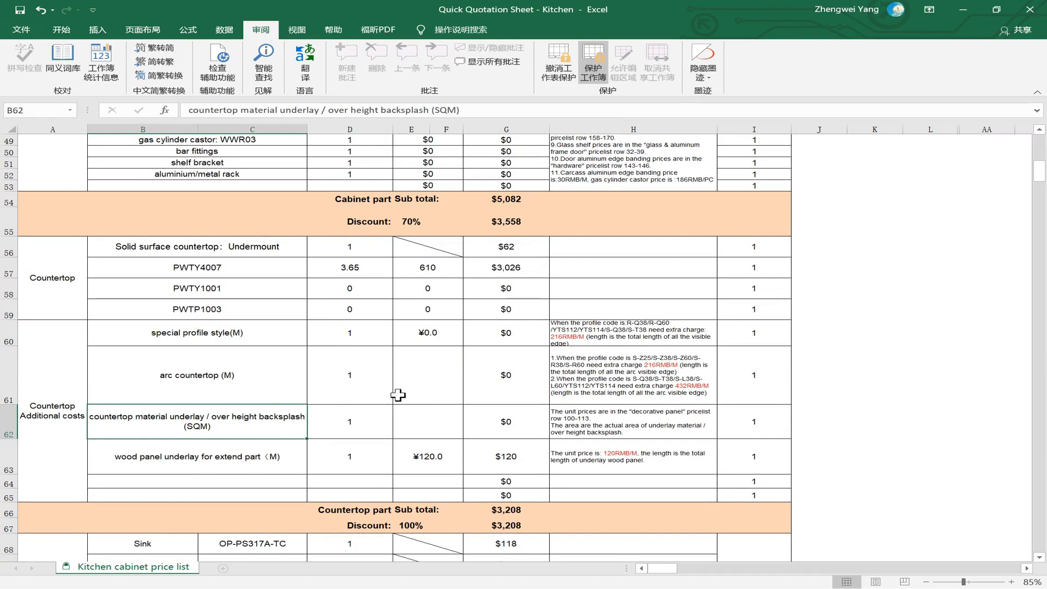
left_click(235, 330)
left_click(281, 358)
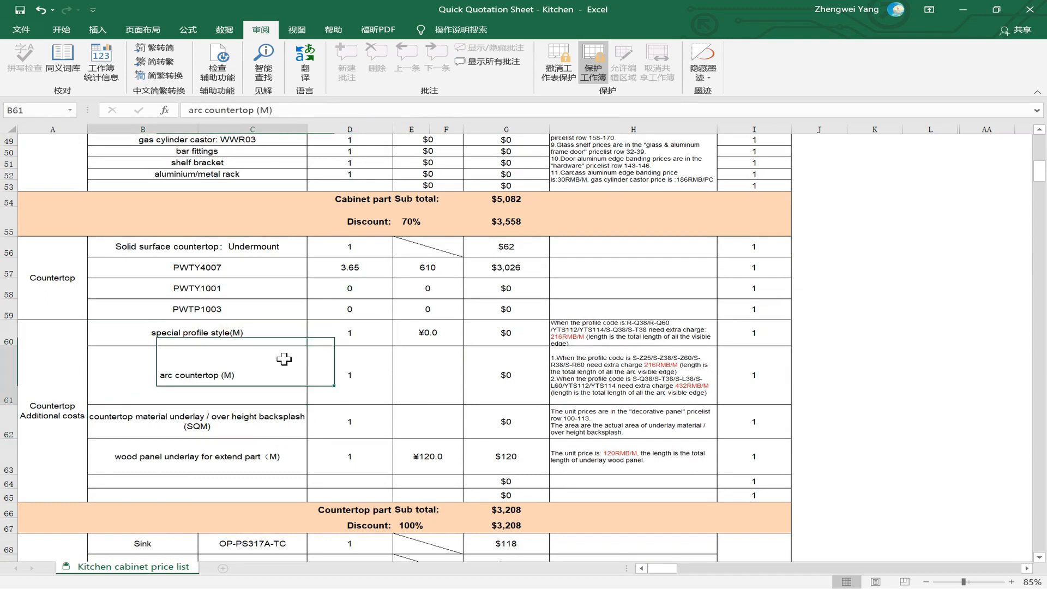
left_click(329, 372)
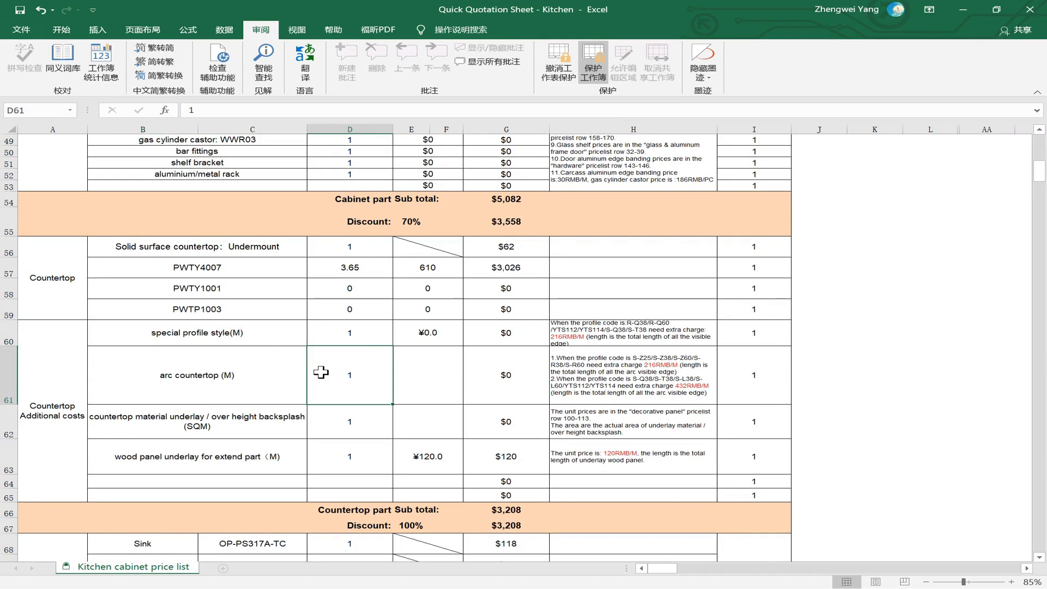
scroll(381, 403, "down", 1)
left_click(358, 374)
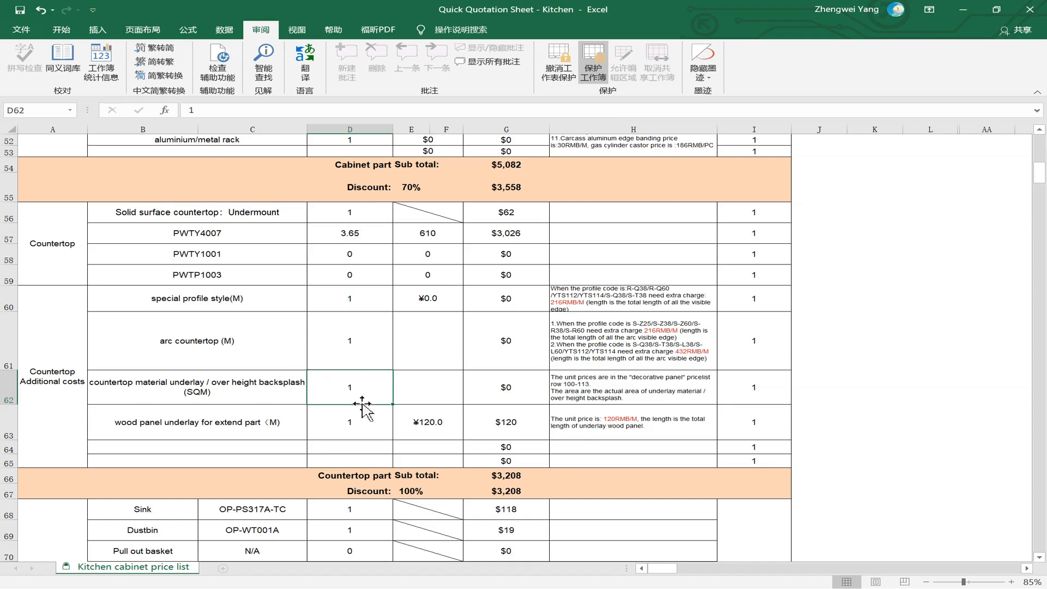
- Set the wood panel underlay for extend part length in cell D63 to 0
left_click(366, 412)
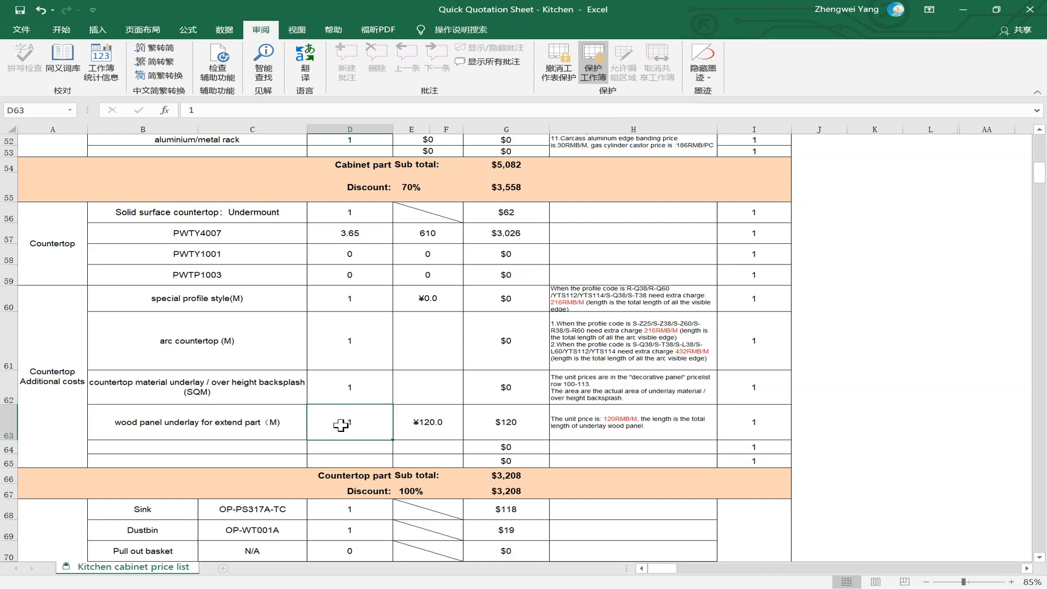
type("0")
key("Return")
left_click(342, 424)
left_click(201, 421)
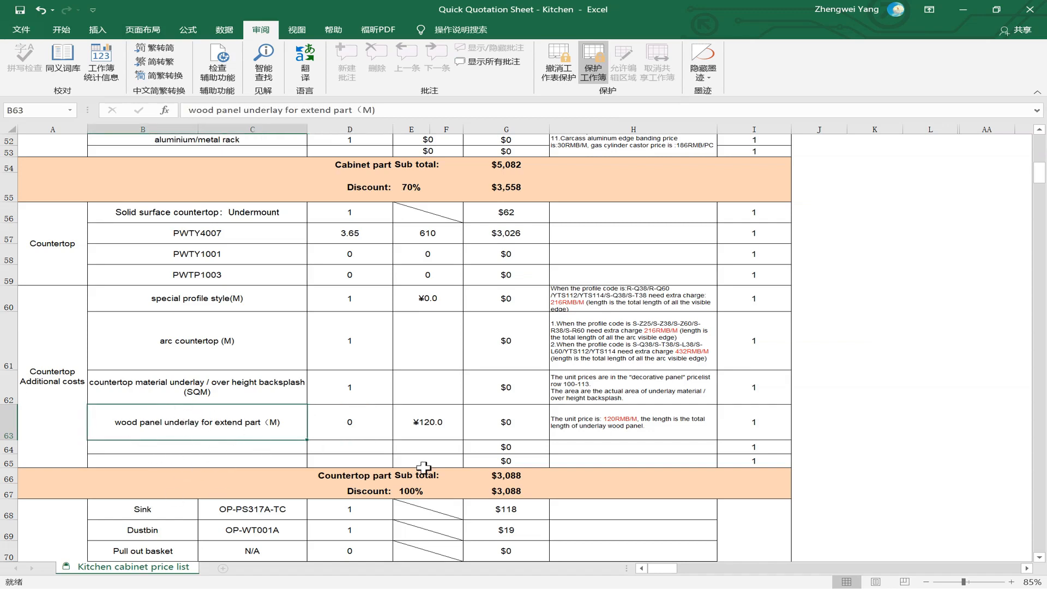
left_click(419, 432)
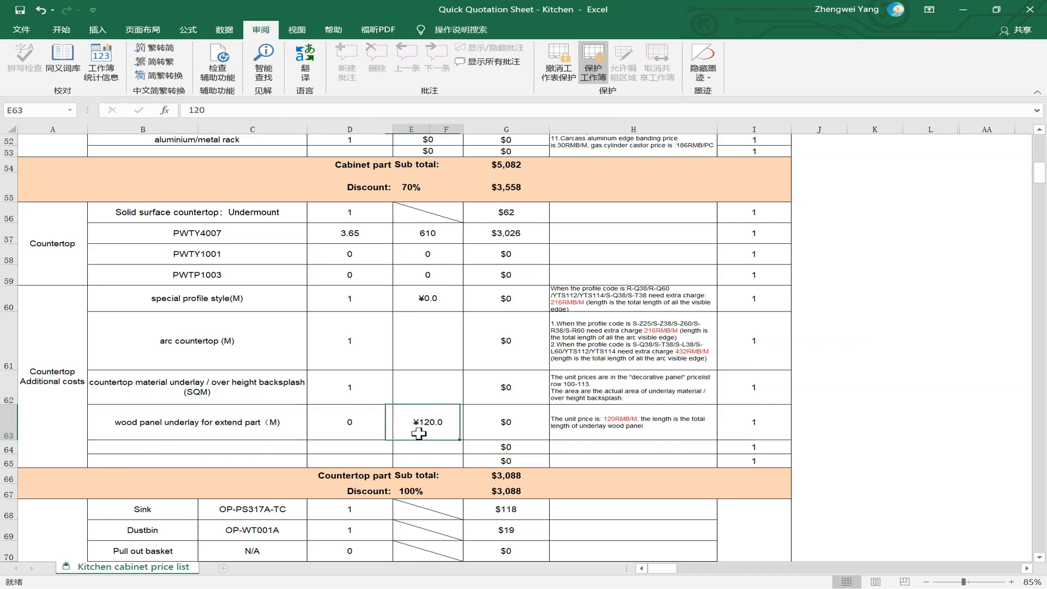
left_click(524, 268)
left_click(519, 217)
left_click(207, 248)
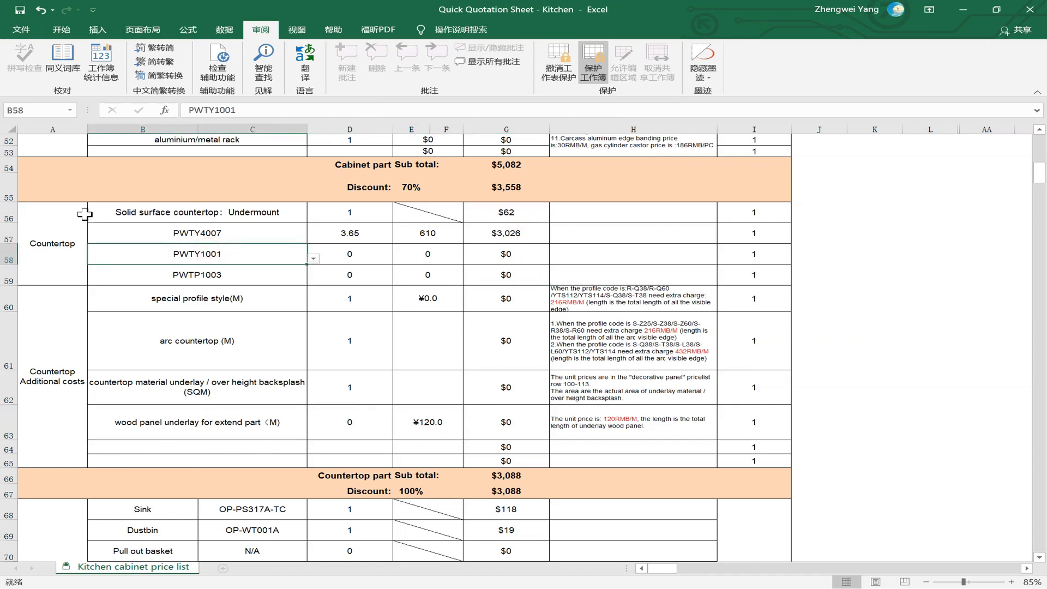
- Set the countertop part's discount in cell E67 to 70%
left_click_drag(65, 210, 566, 385)
key("Left")
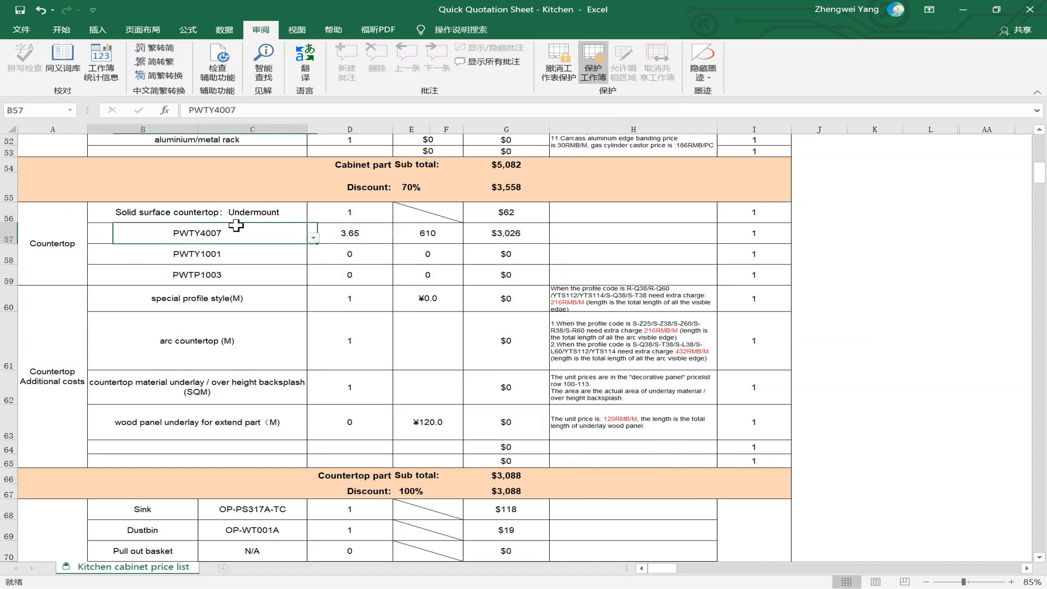
key("Right")
left_click(414, 234)
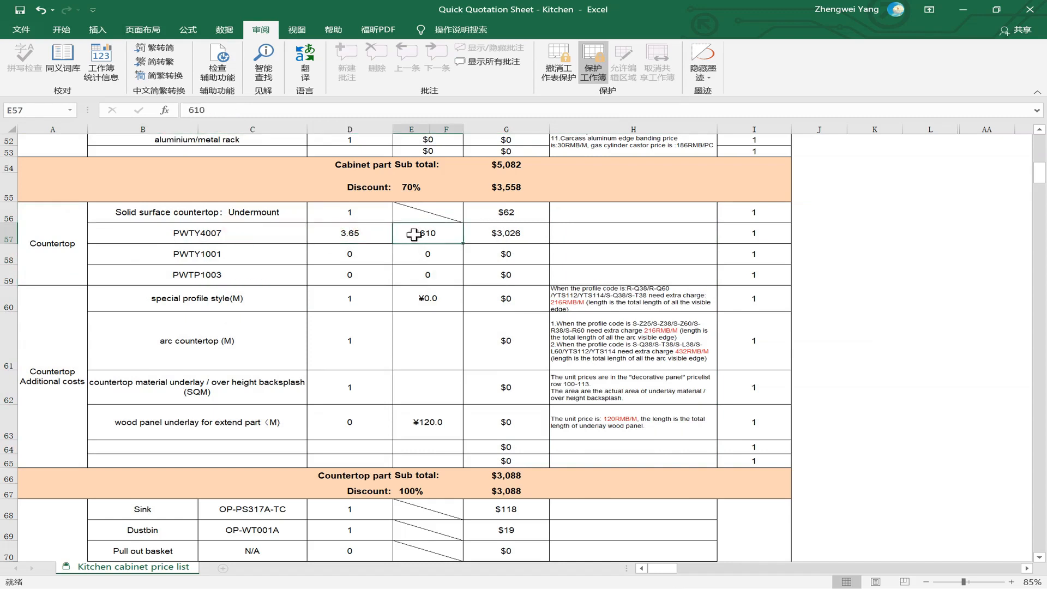
left_click(521, 478)
left_click(433, 494)
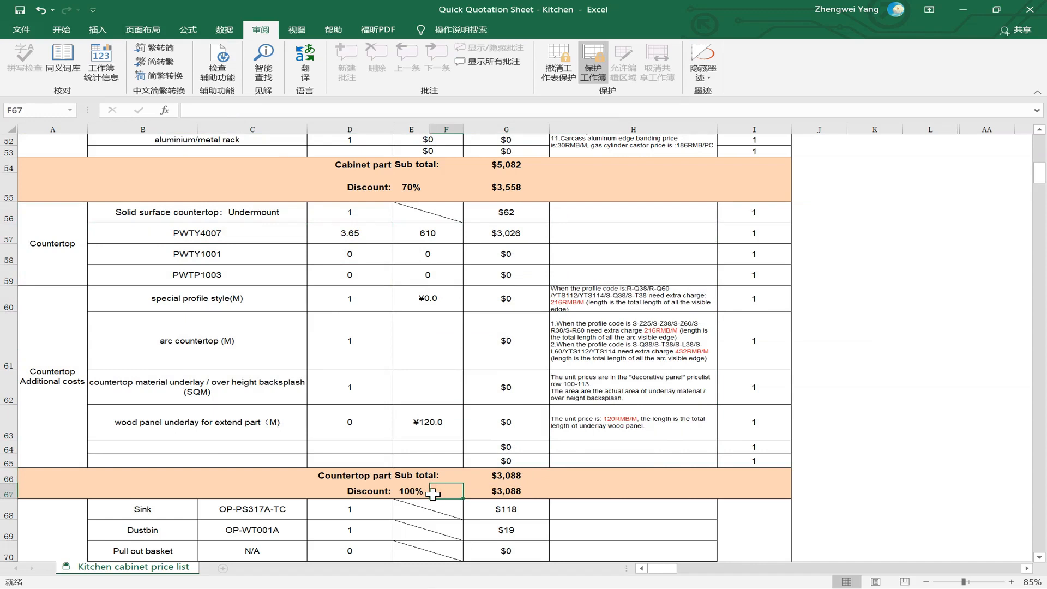
left_click(417, 487)
type("70")
key("Return")
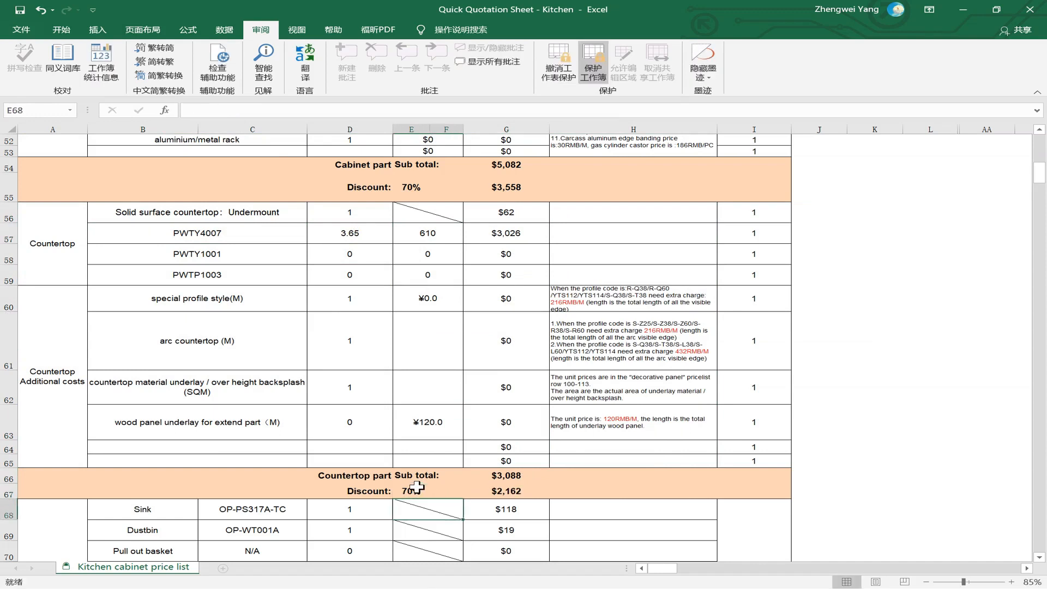
- Examine the functional accessory section, including the item, model and quantity cells of the sink row
left_click(430, 445)
scroll(431, 444, "down", 2)
left_click(430, 441)
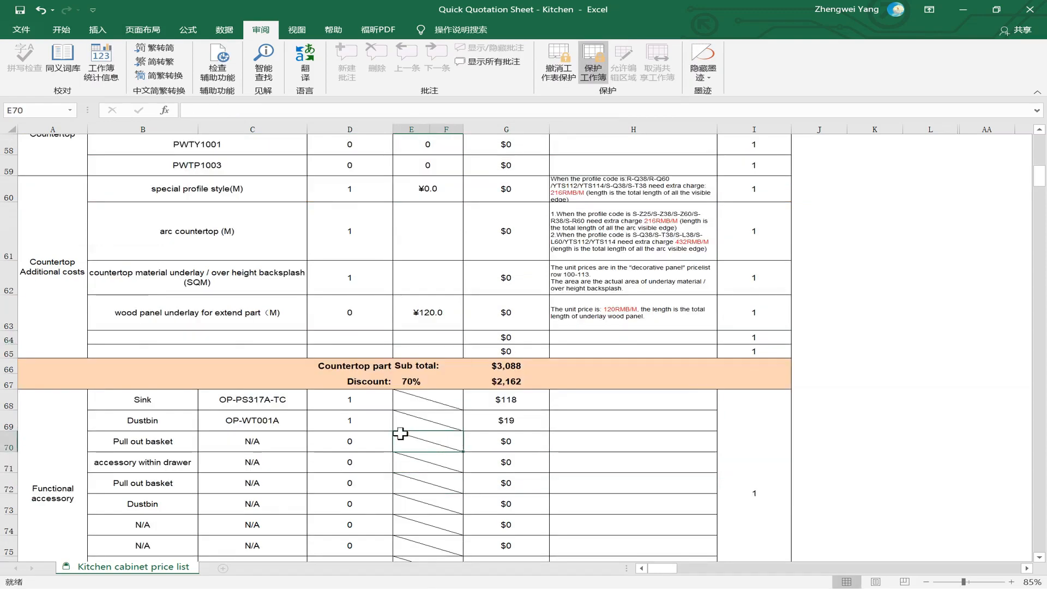
scroll(401, 434, "down", 3)
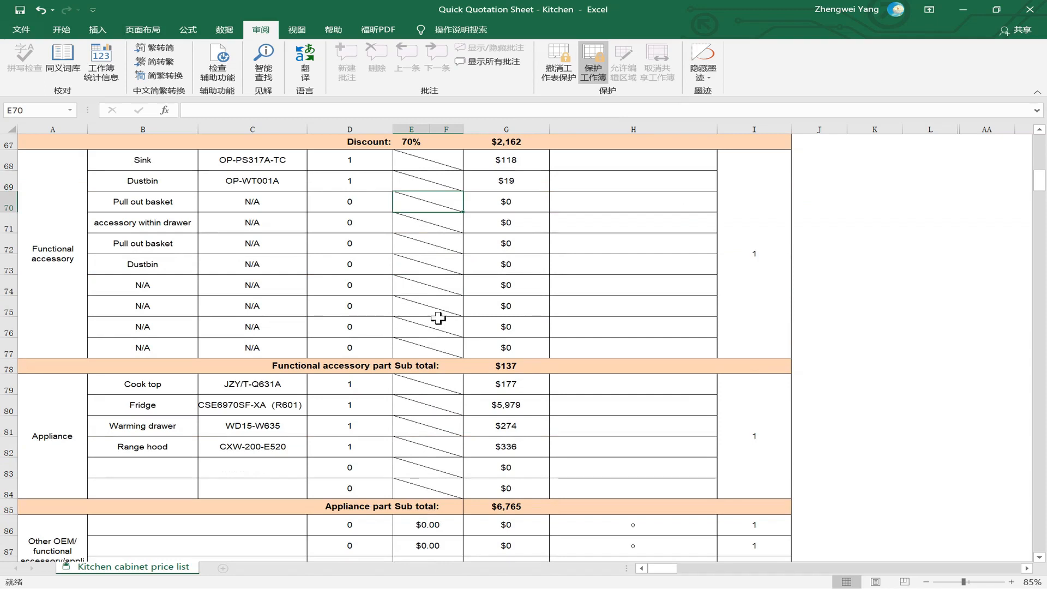
left_click(455, 365)
left_click(432, 404)
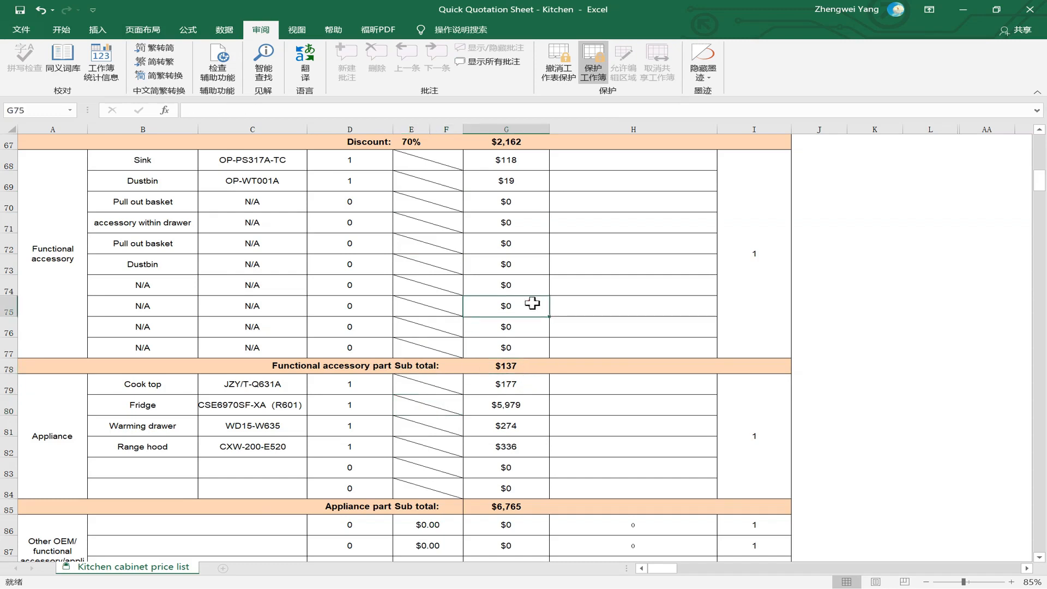
left_click(382, 198)
left_click(378, 185)
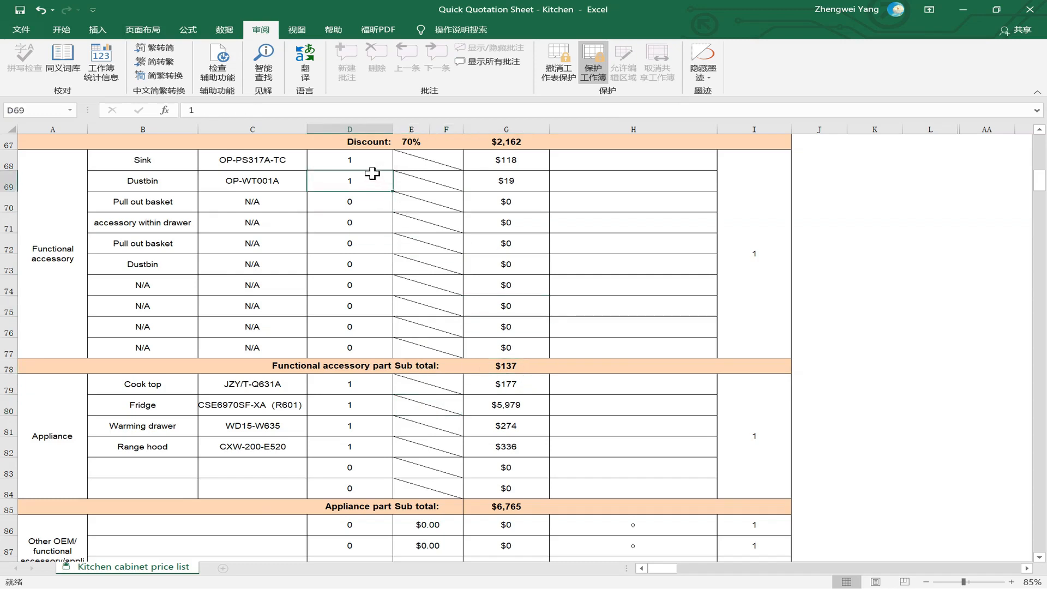
left_click(371, 167)
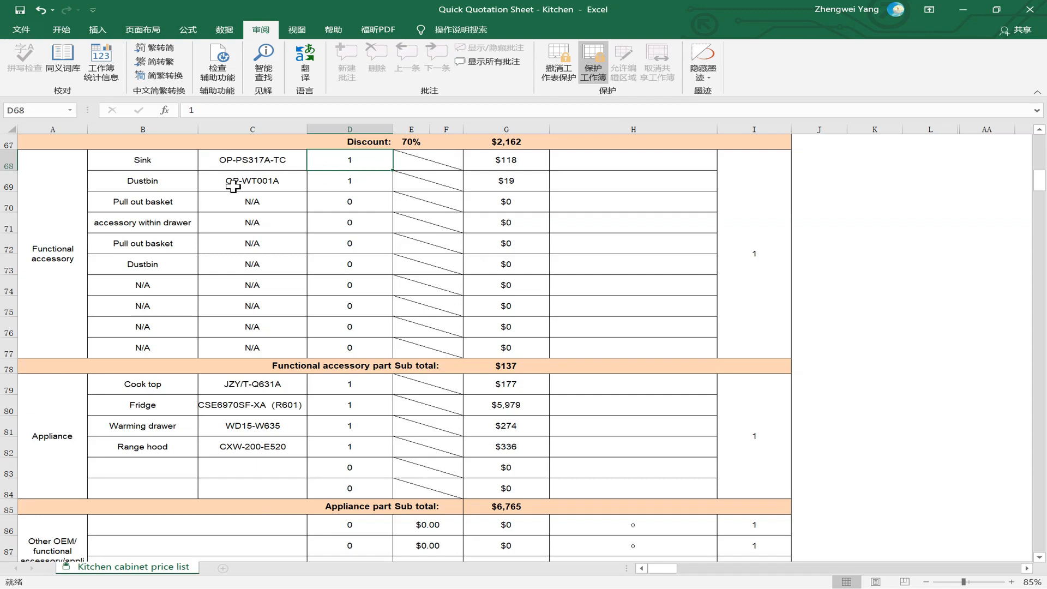
left_click(167, 160)
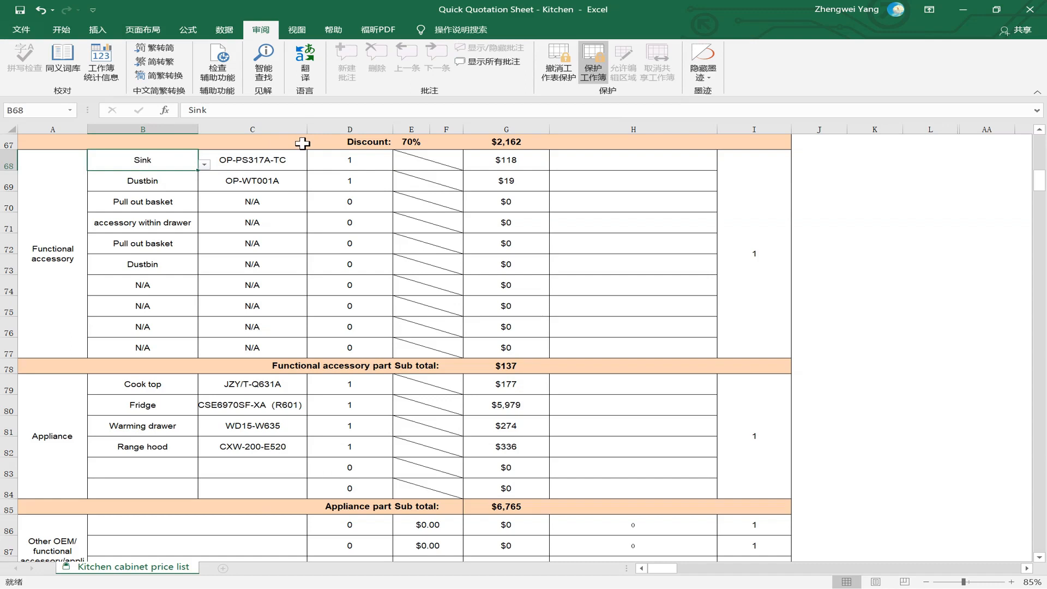
left_click(277, 163)
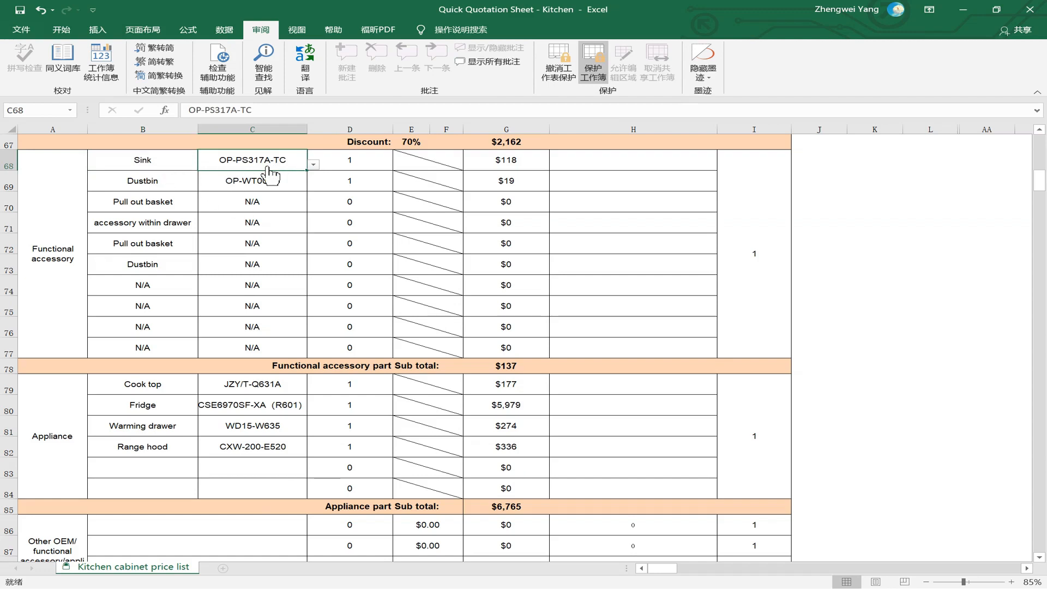
- Change the functional accessory item in cell B69 from the item list to Pull out basket
left_click(140, 183)
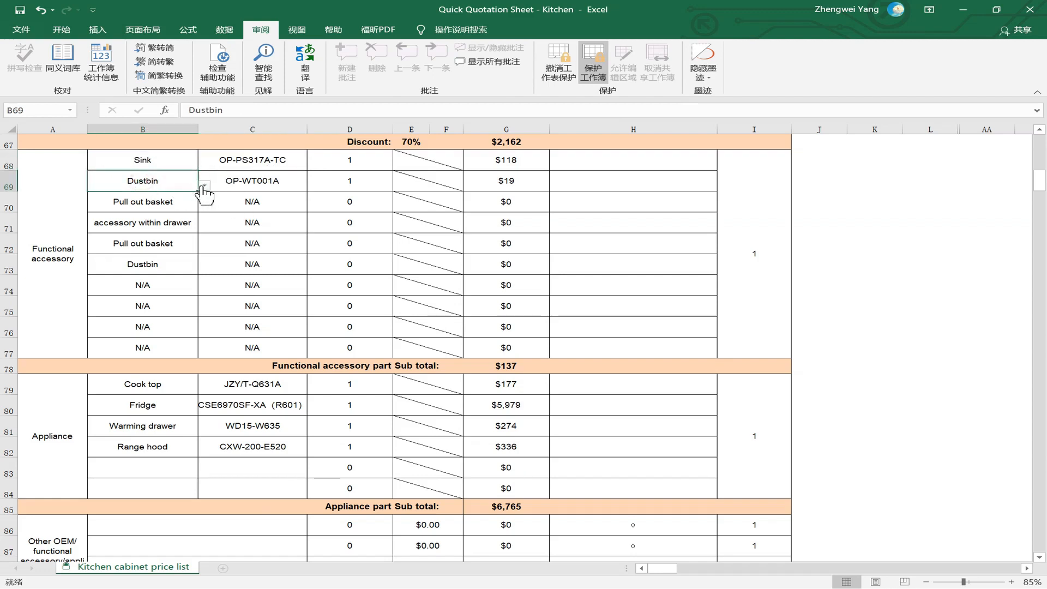
left_click(235, 181)
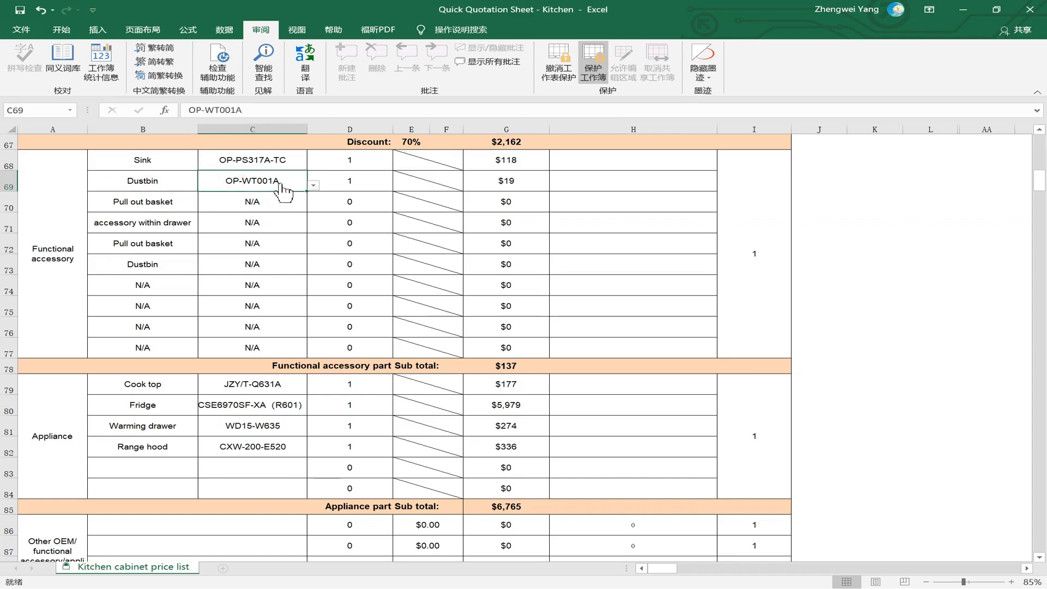
key("alt+Down")
key("Escape")
left_click(164, 184)
key("alt+Down")
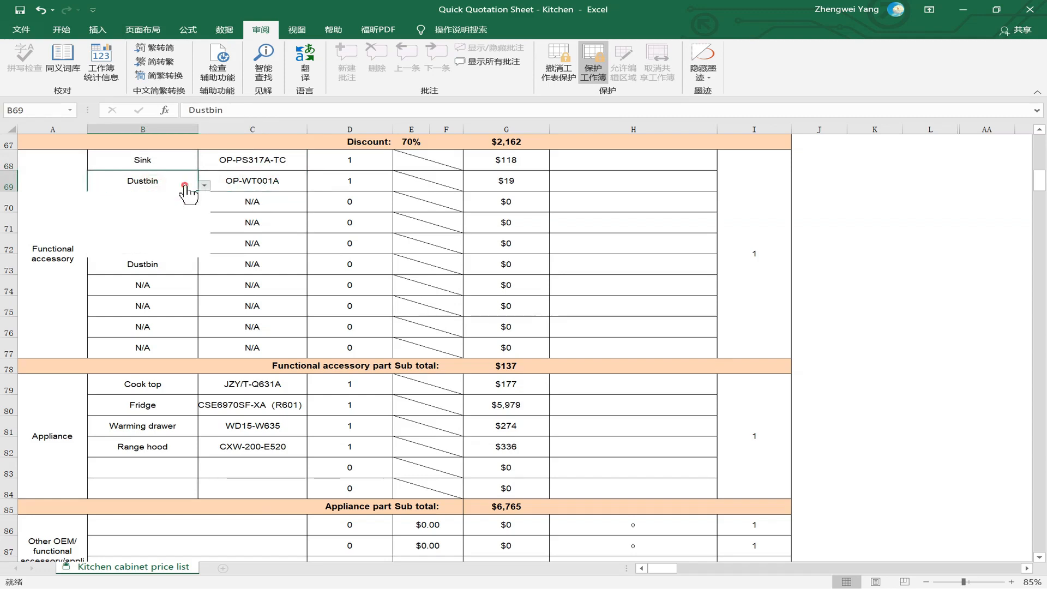
mouse_move(205, 232)
left_mouse_down()
mouse_move(208, 246)
mouse_move(205, 229)
left_mouse_up()
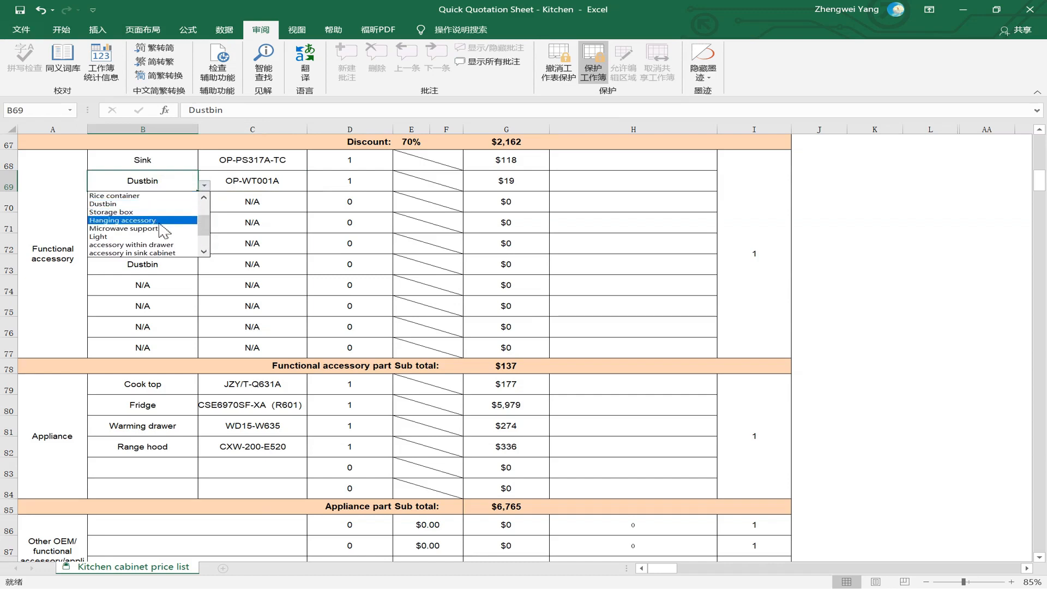
left_click_drag(203, 232, 205, 202)
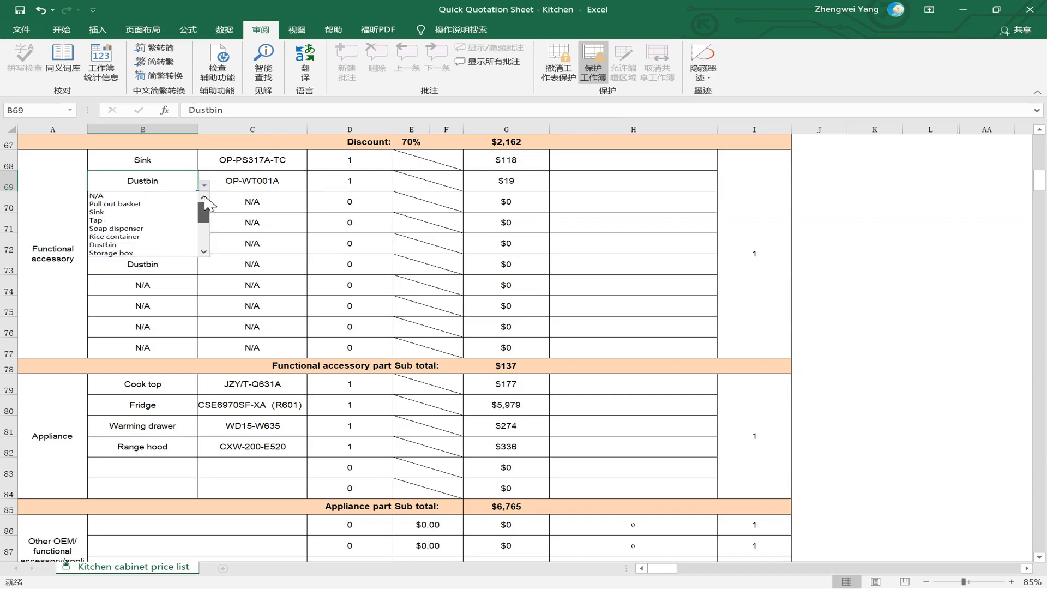
left_click(159, 205)
- Choose model LW090C1* for the pull out basket in cell C69
left_click(256, 192)
key("alt+Down")
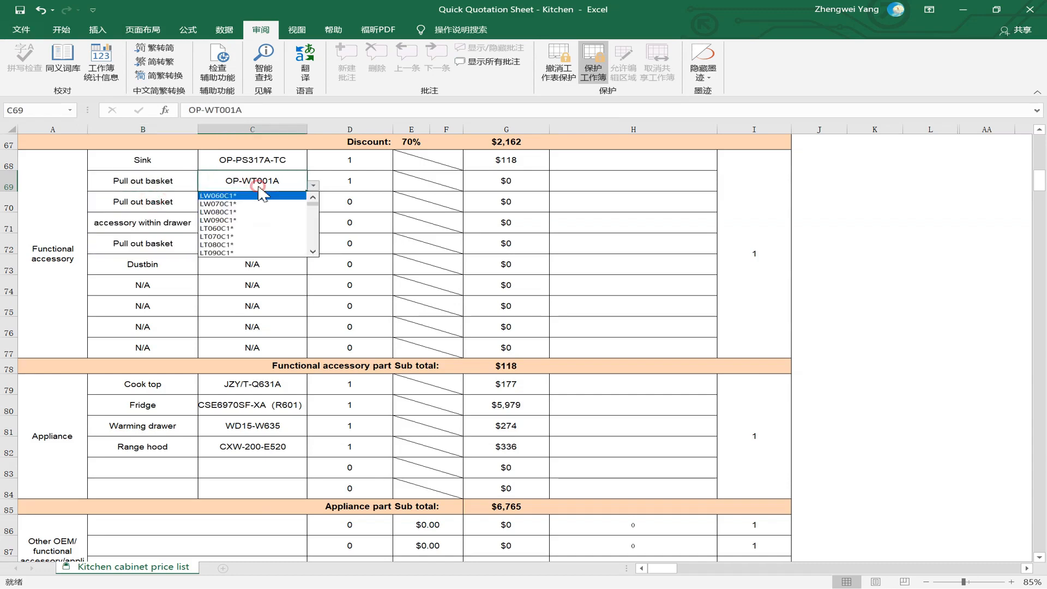
left_click(275, 220)
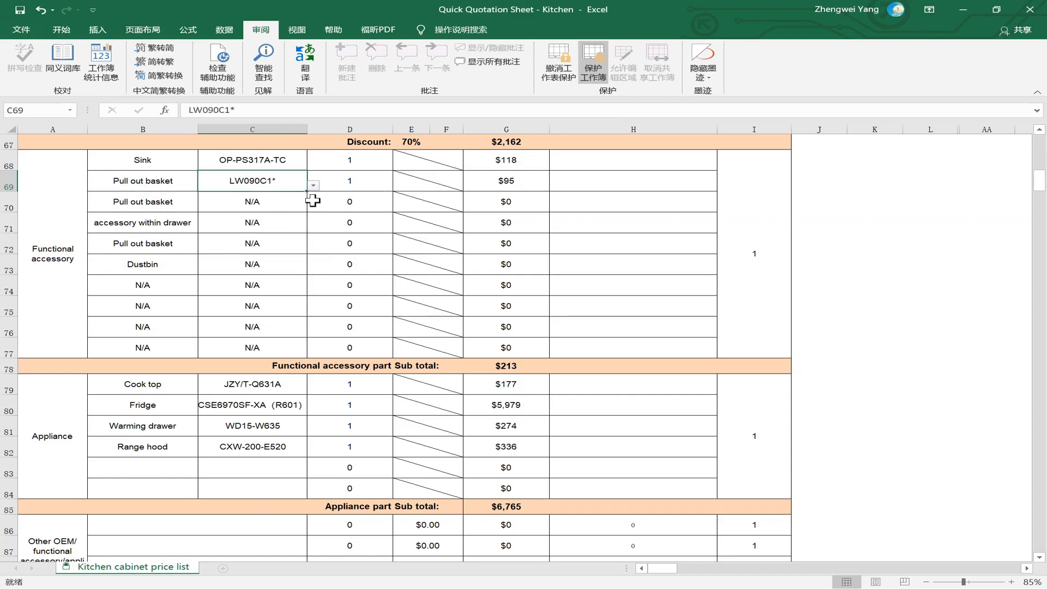
- Choose model LT090C1* for the pull out basket in cell C70
left_click(175, 203)
left_click(228, 204)
key("alt+Down")
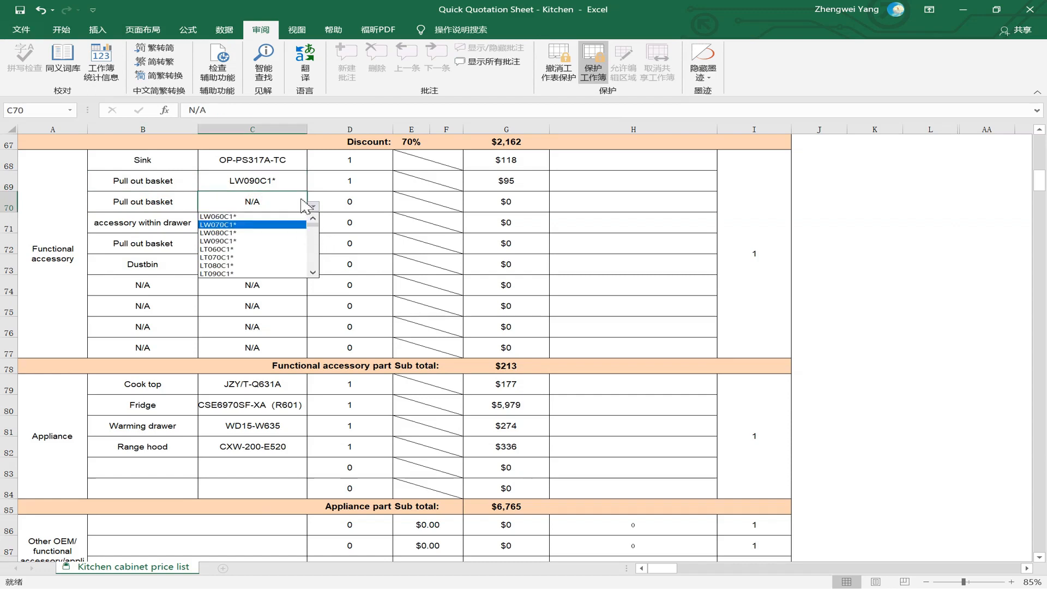
left_click(286, 186)
left_click(287, 186)
left_click(286, 202)
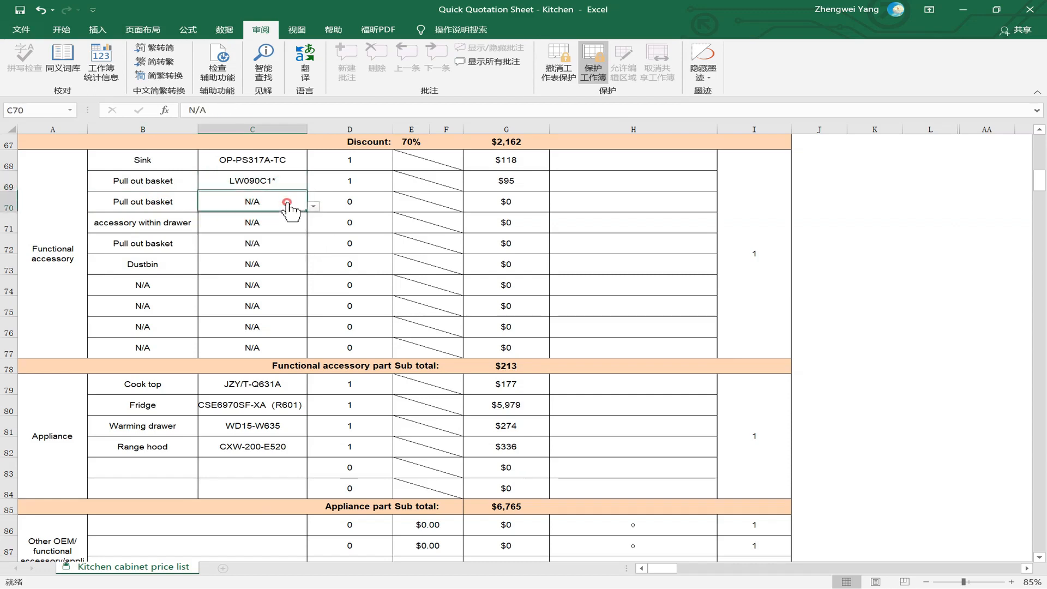
left_click(313, 206)
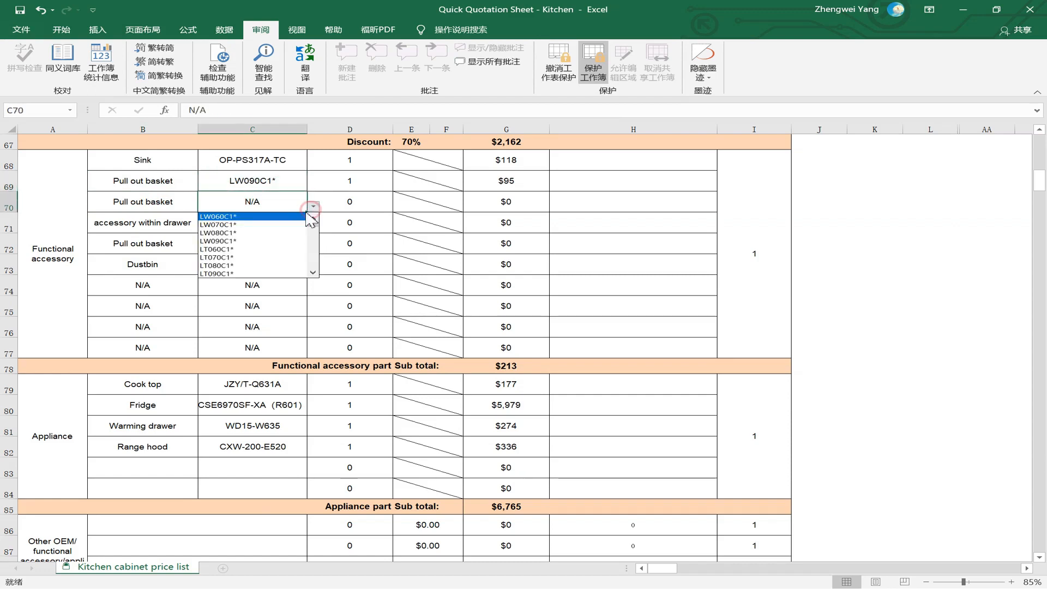
left_click(254, 273)
- Set the quantity of the LT090C1* pull out basket in cell D70 to 1
left_click(371, 202)
type("1")
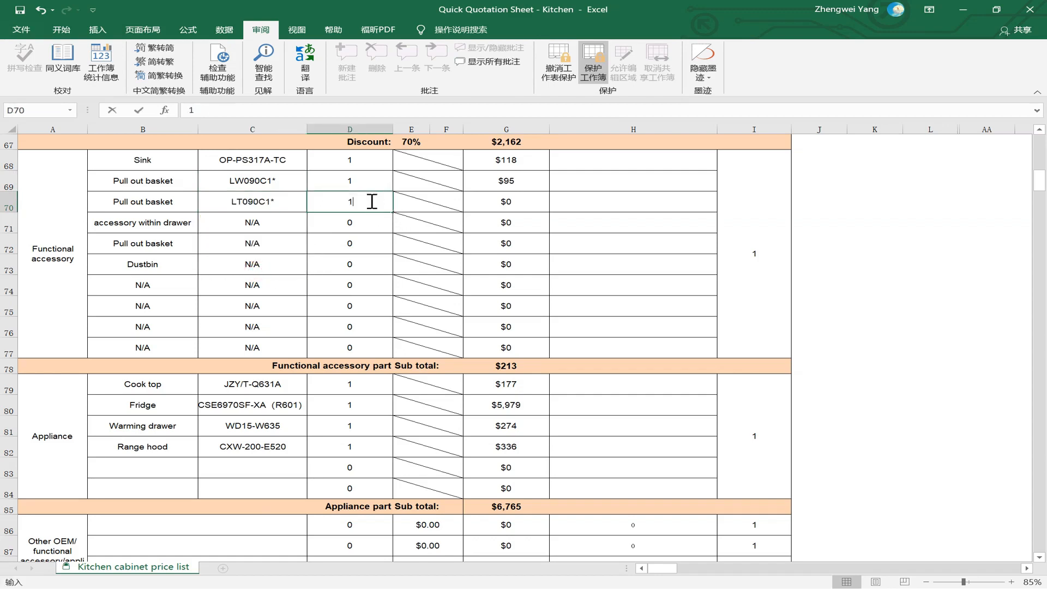
key("Return")
left_click(369, 201)
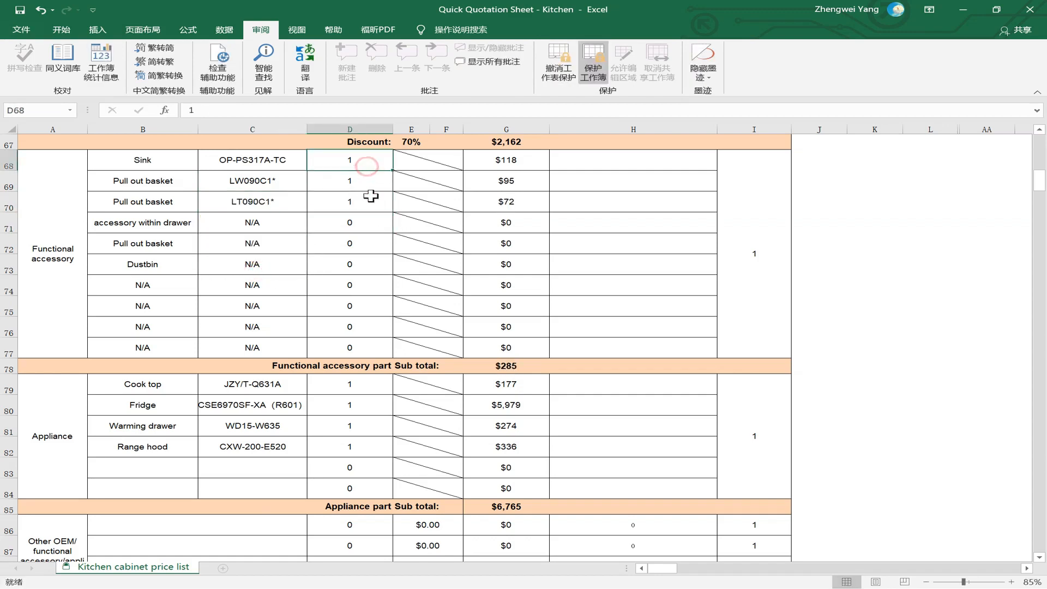
- Change the functional accessory item in cell B71 to Light
left_click(165, 230)
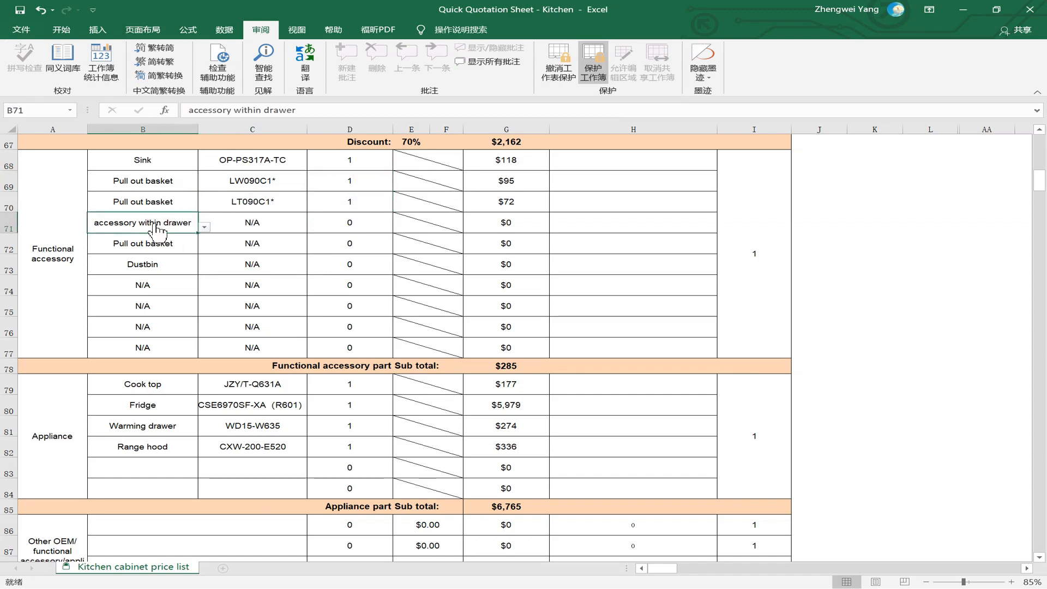
key("alt+Down")
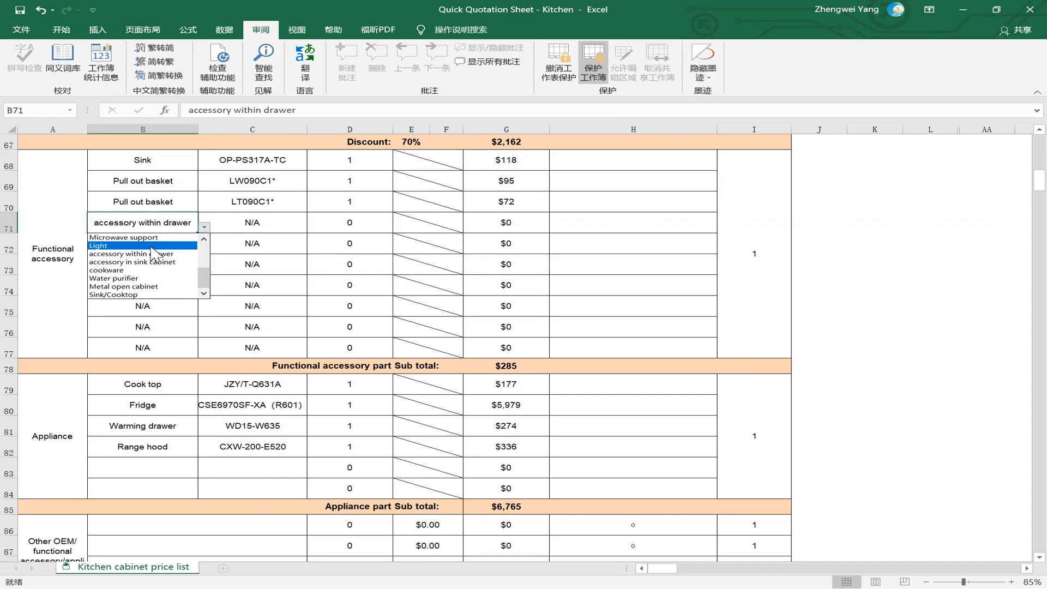
left_click(105, 245)
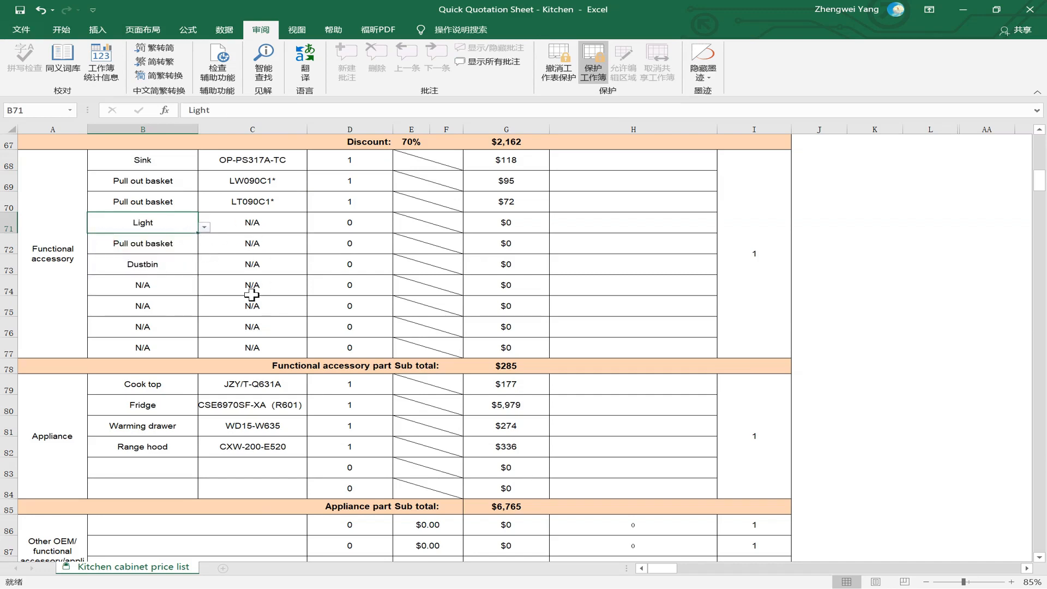
- Examine the appliance rows for cook top, fridge, warming drawer and range hood with their models, and the sheet's total amount
left_click(160, 388)
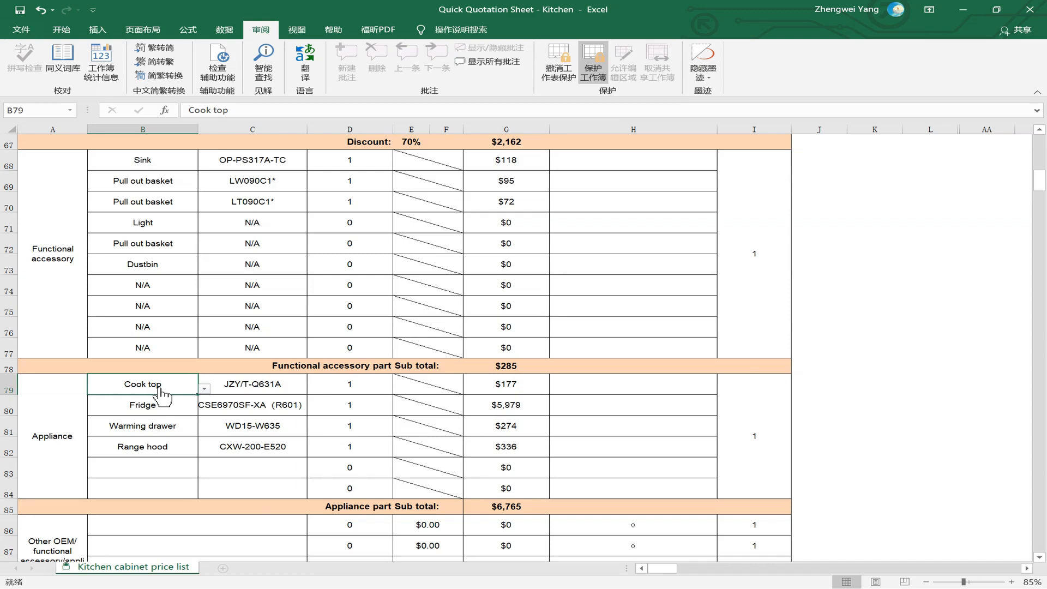
left_click(159, 406)
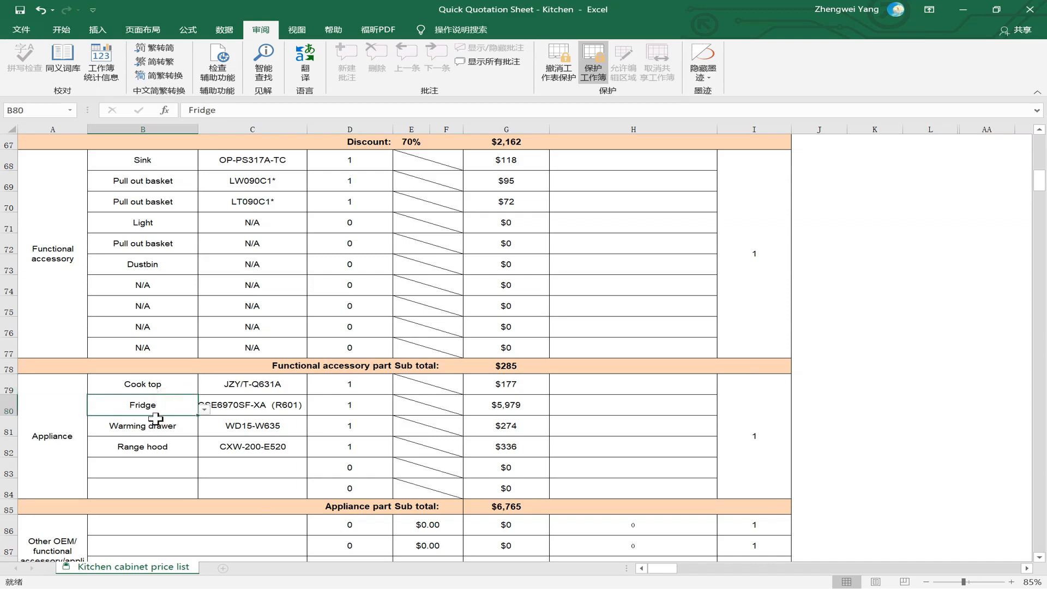
left_click(156, 421)
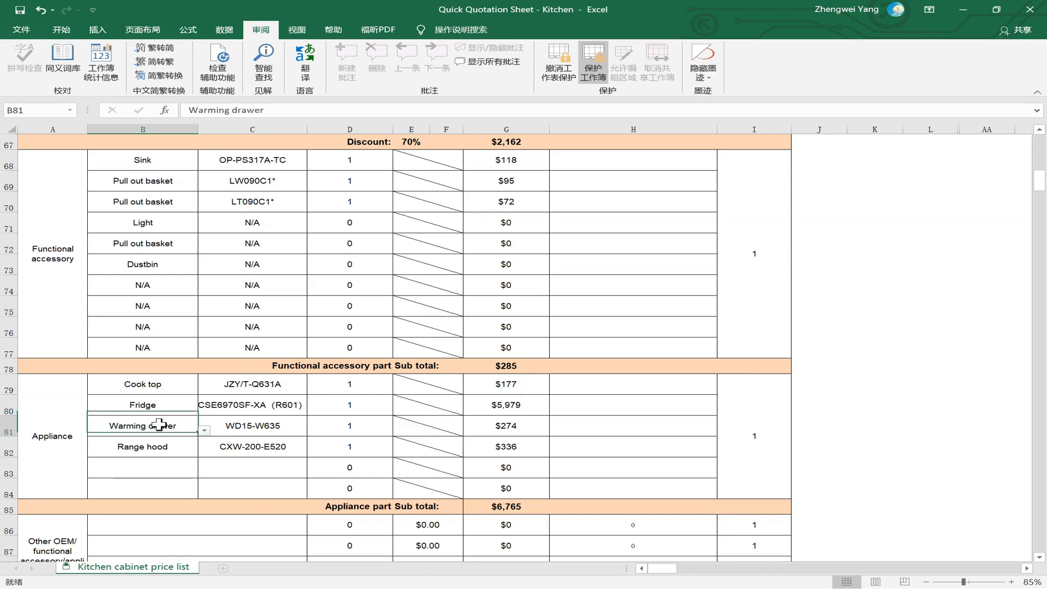
left_click(172, 450)
left_click(265, 431)
left_click(284, 448)
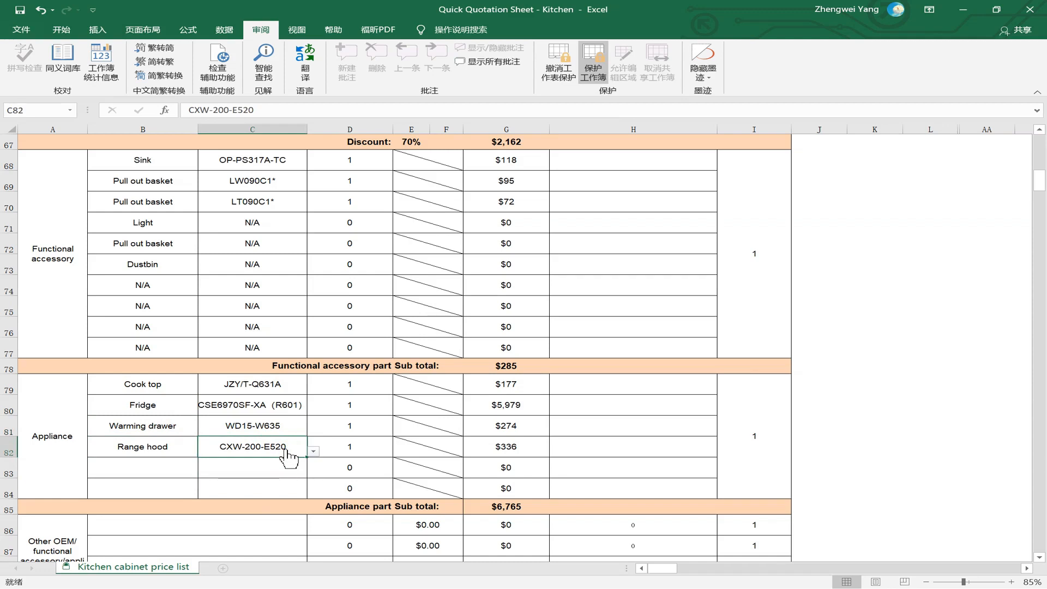
left_click(335, 341)
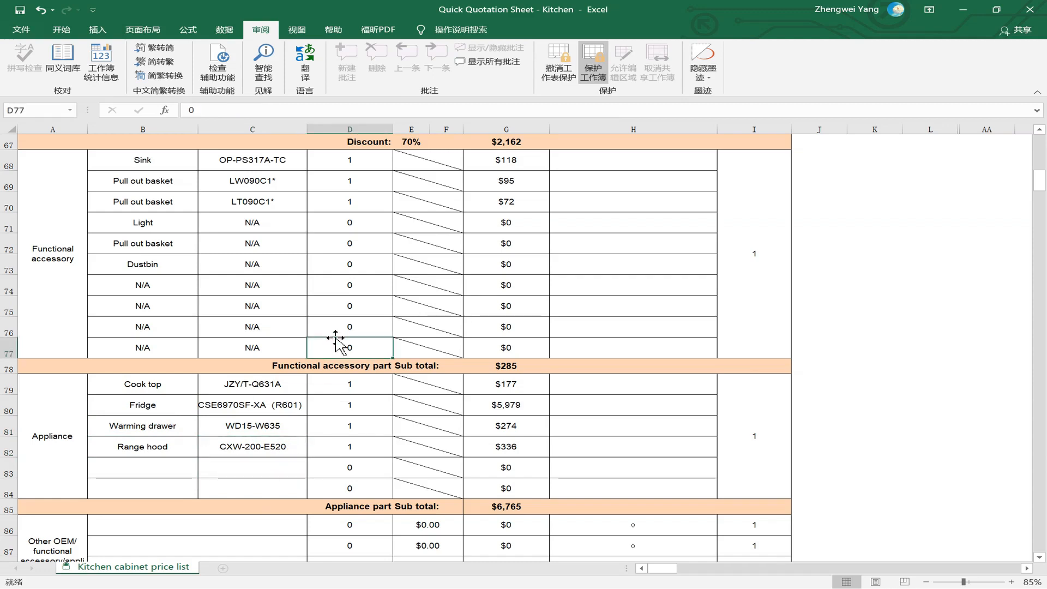
left_click(257, 416)
left_click(274, 387)
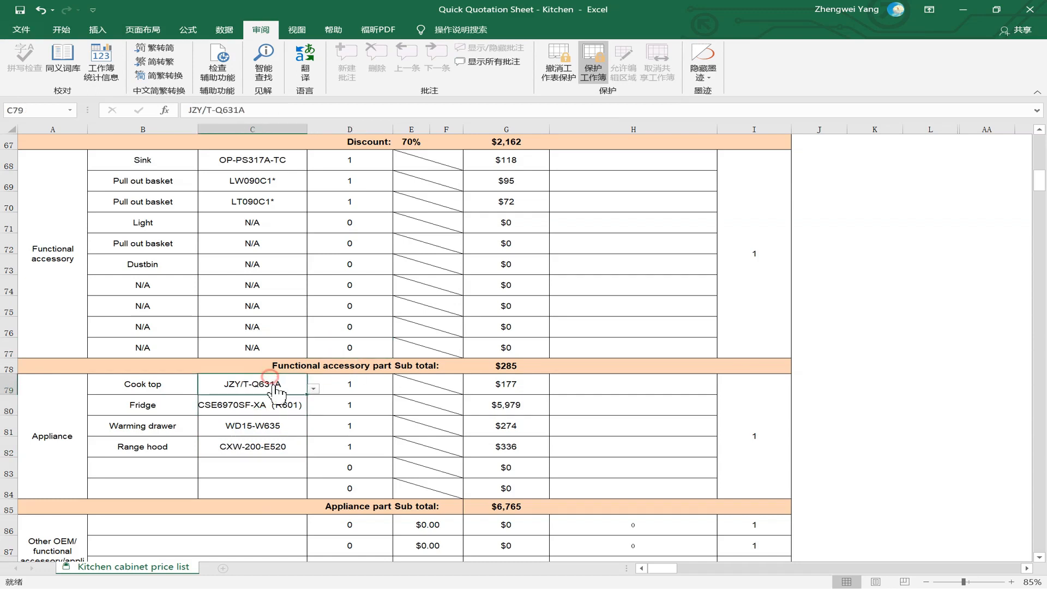
left_click(292, 422)
left_click(295, 445)
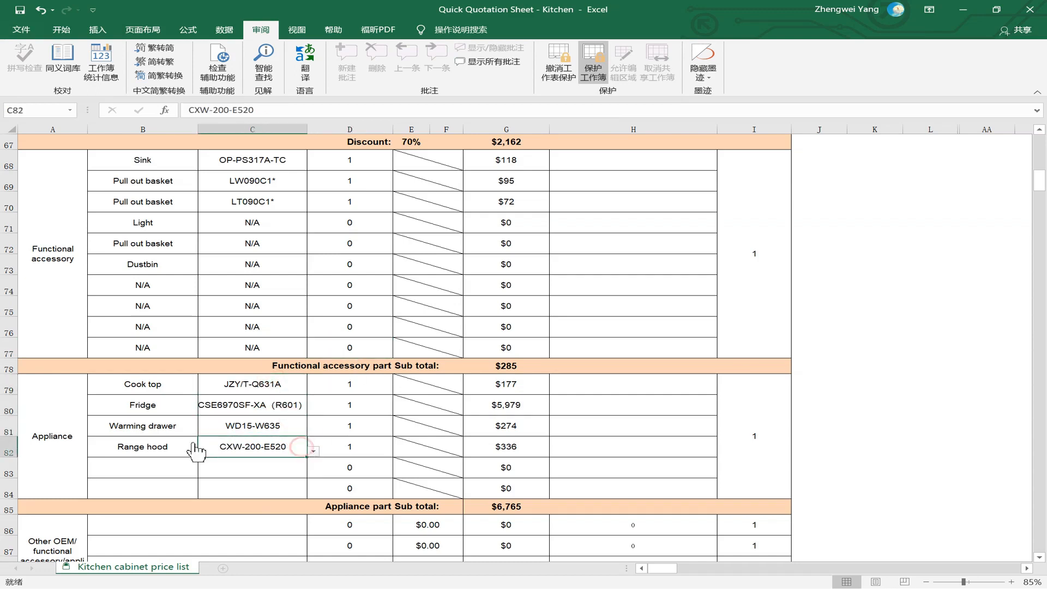
left_click(381, 465)
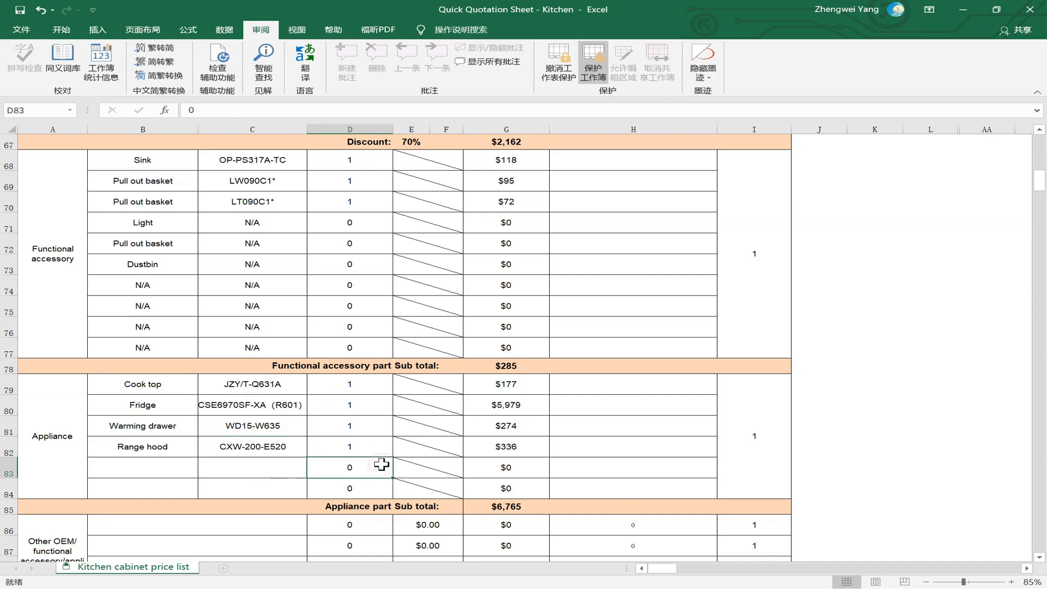
scroll(382, 465, "down", 2)
left_click(456, 526)
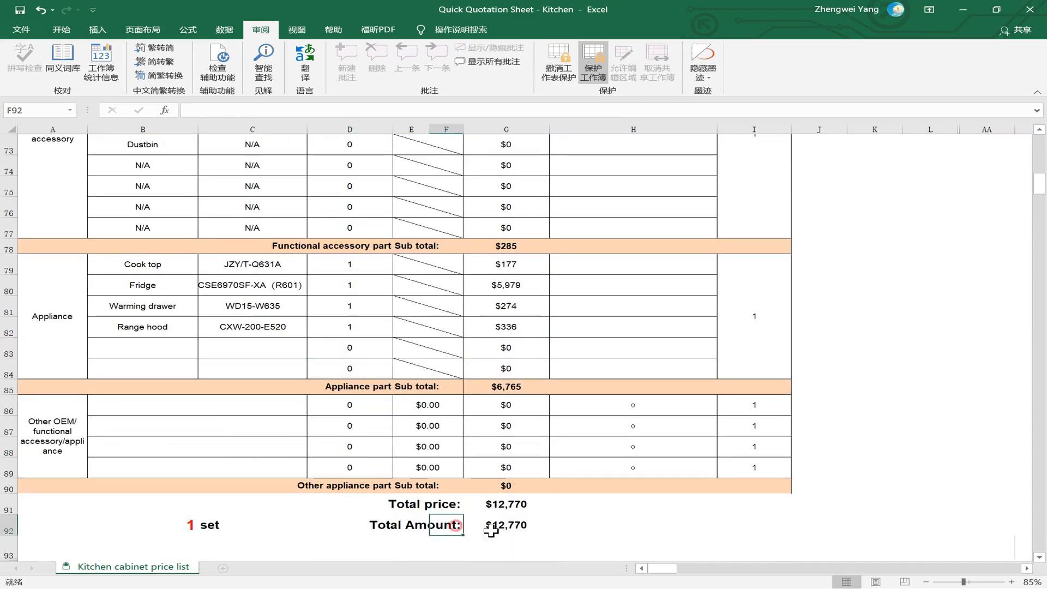
- Examine the total price and total amount, the subtotals above them, and the Other OEM/functional accessory/appliance rows 86 to 89
left_click(496, 506)
left_click(502, 526)
scroll(502, 526, "up", 6)
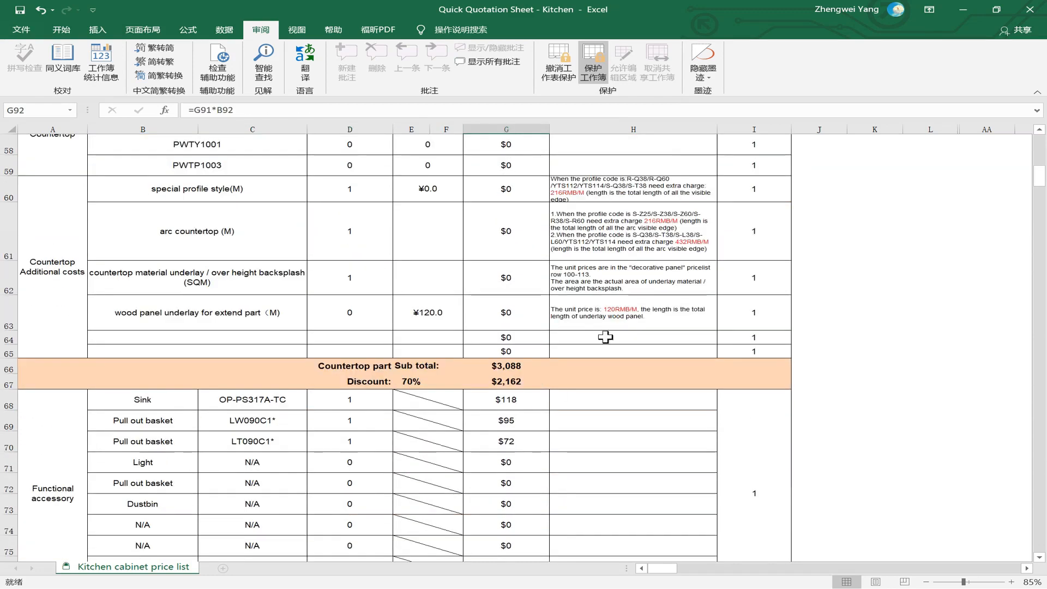
scroll(502, 367, "down", 3)
scroll(482, 412, "down", 2)
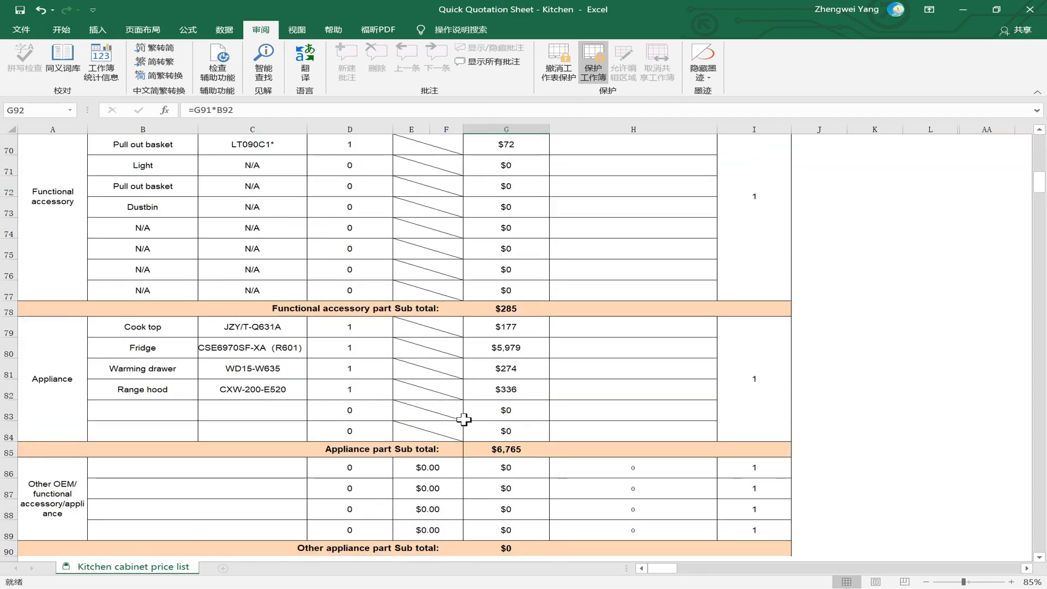
scroll(464, 416, "down", 1)
left_click(292, 423)
left_click_drag(56, 402, 772, 468)
left_click(163, 420)
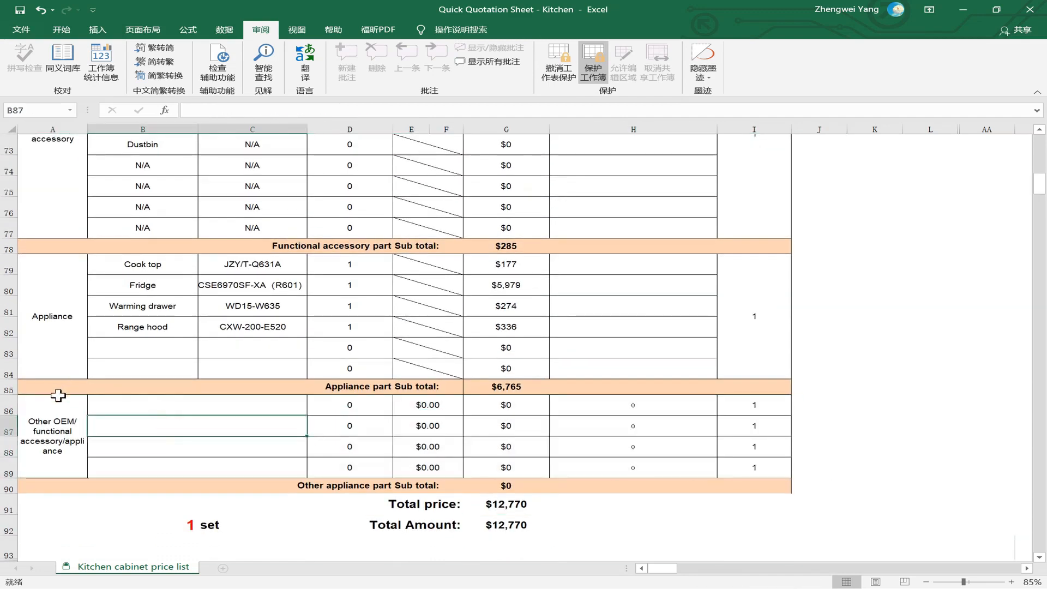
left_click_drag(58, 404, 731, 446)
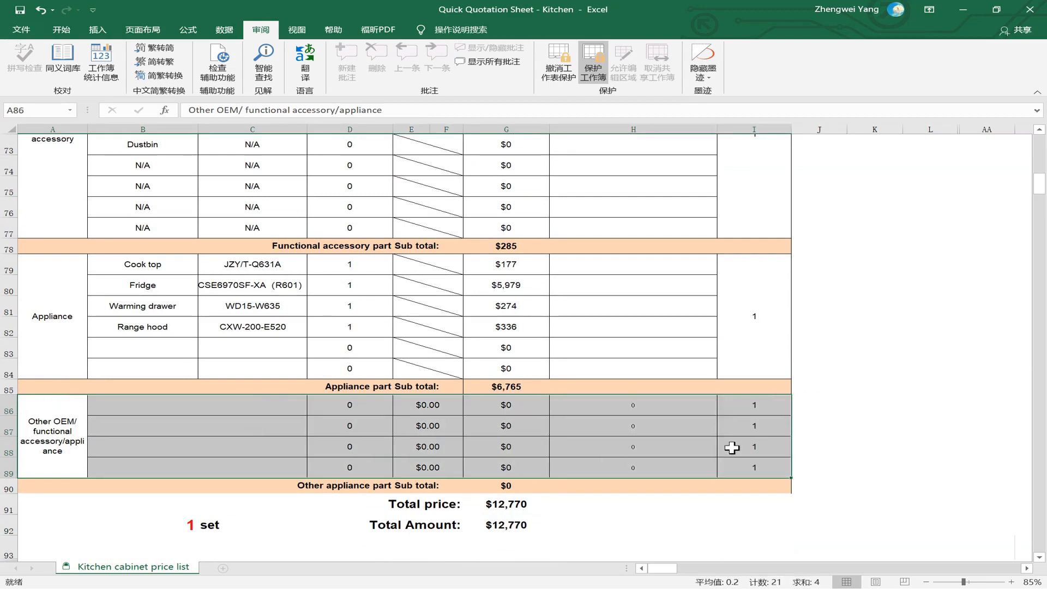
scroll(193, 234, "up", 3)
scroll(312, 213, "down", 3)
- Enter Installing Fee as the item in cell B86 of the Other OEM/functional accessory/appliance section
left_click(275, 411)
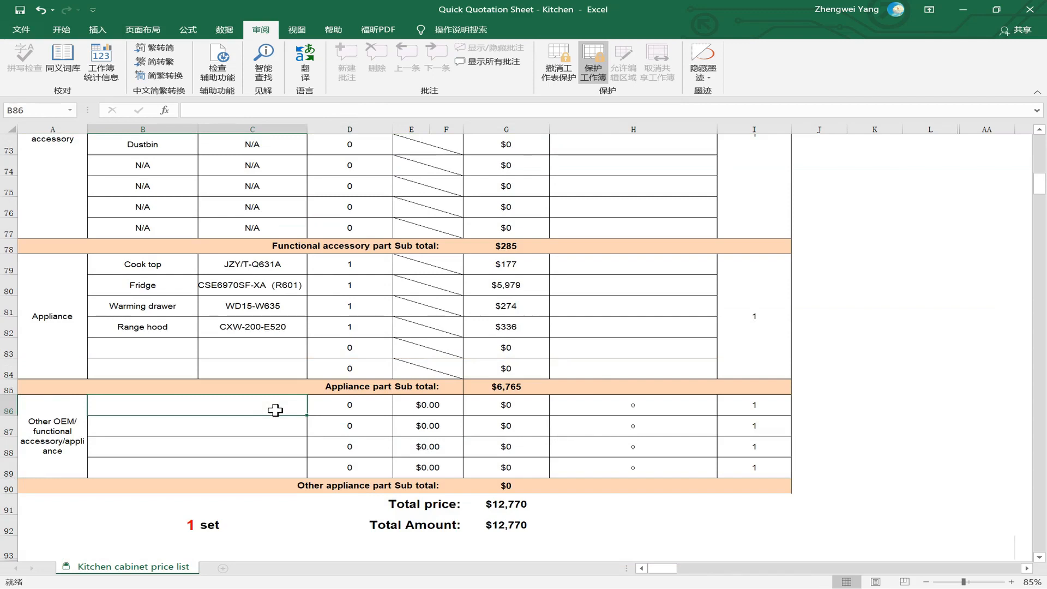
type("2000")
key("Return")
left_click(275, 410)
type("Inst")
key("shift")
type("alli")
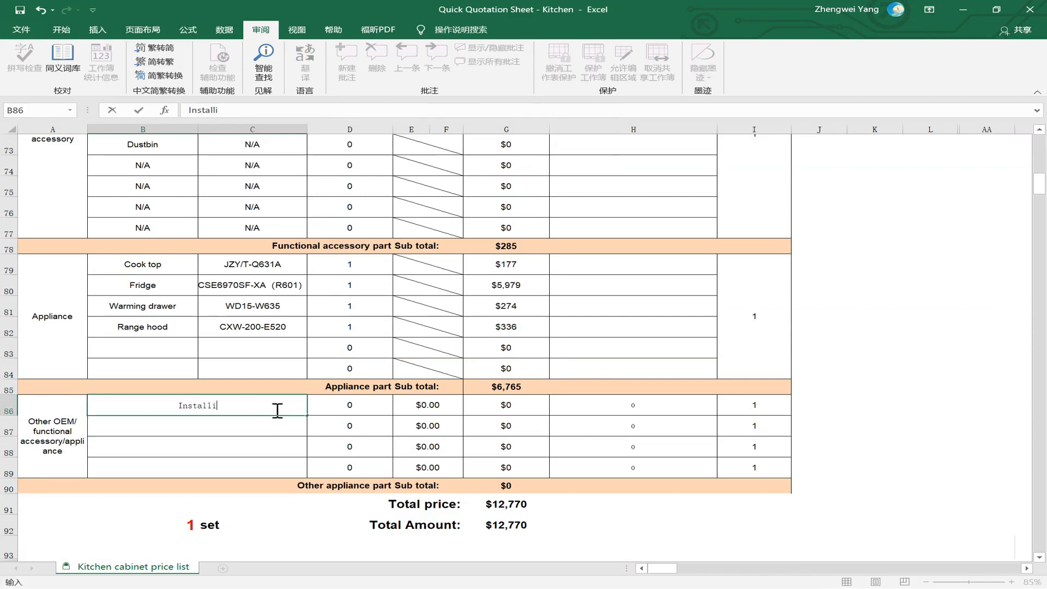
type("ng Fee")
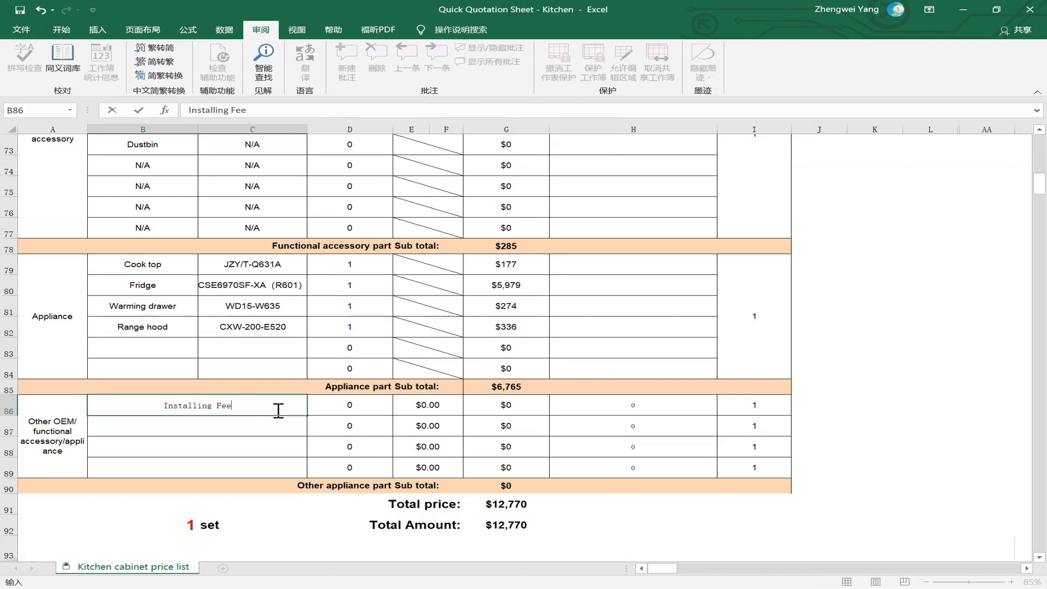
- Set the unit price of the Installing Fee in row 86 to 2,000 and its line total in cell G86 to 2000
left_click(429, 403)
type("2,000")
key("Return")
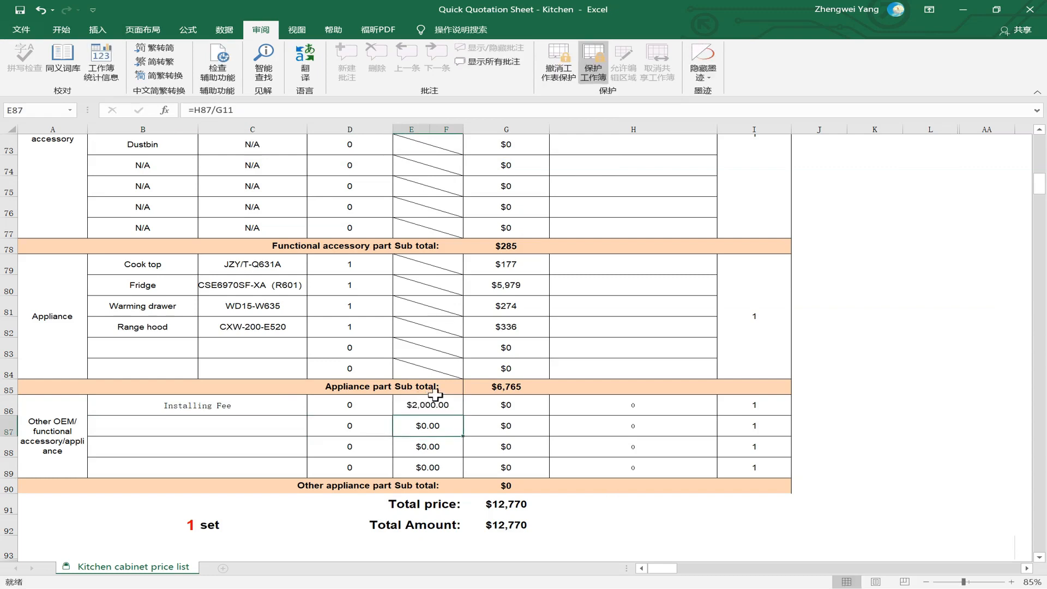
left_click(474, 407)
type("2000")
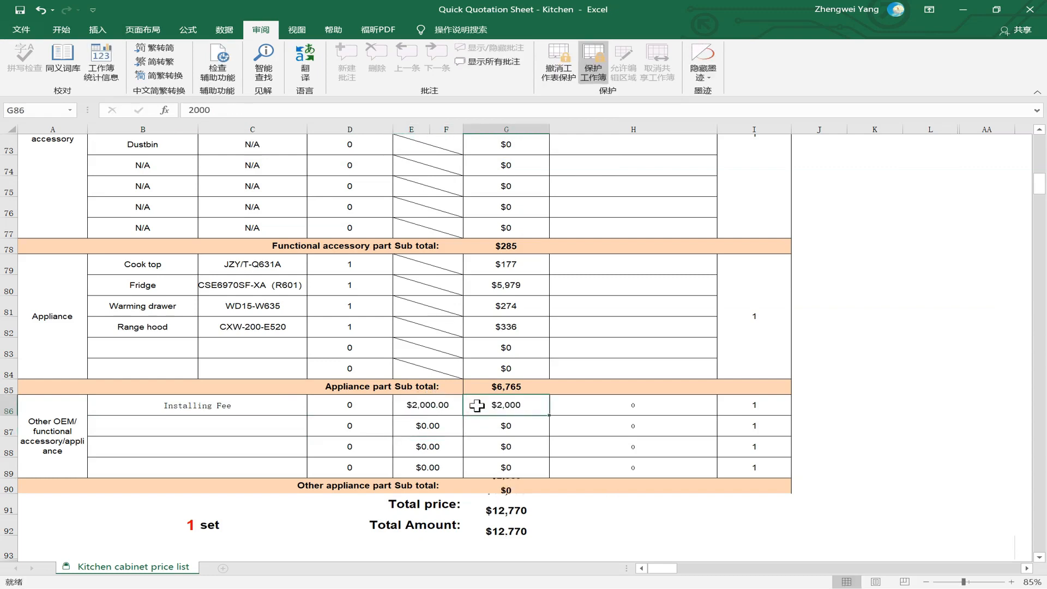
key("Return")
- Set the quantity of the Installing Fee in cell D86 to 1
left_click(374, 399)
type("1")
key("Return")
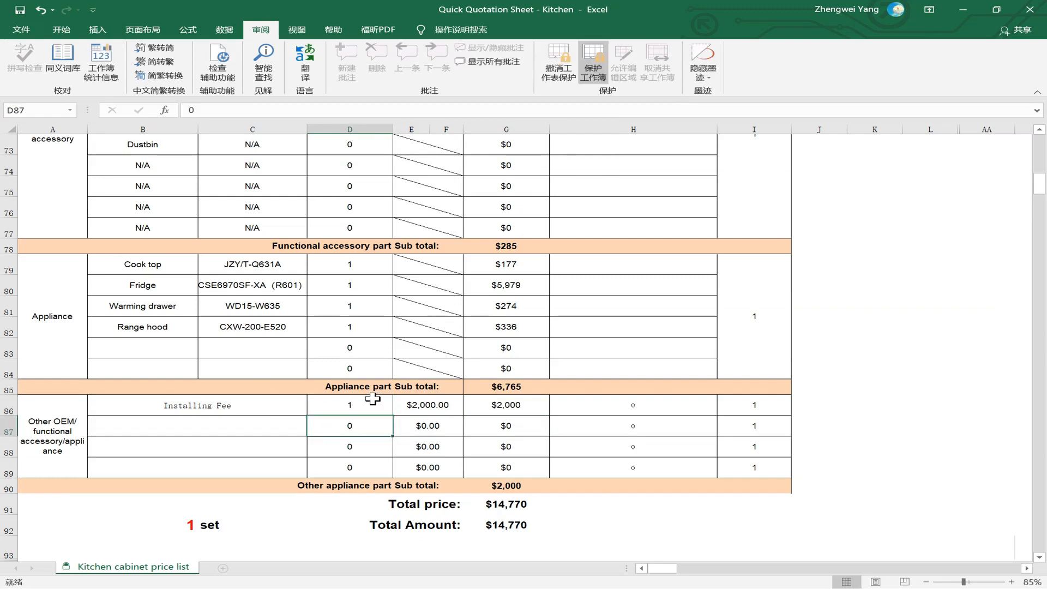
- Check the total price and the other appliance subtotal, and review the quotation rows up to the sheet header
left_click(533, 504)
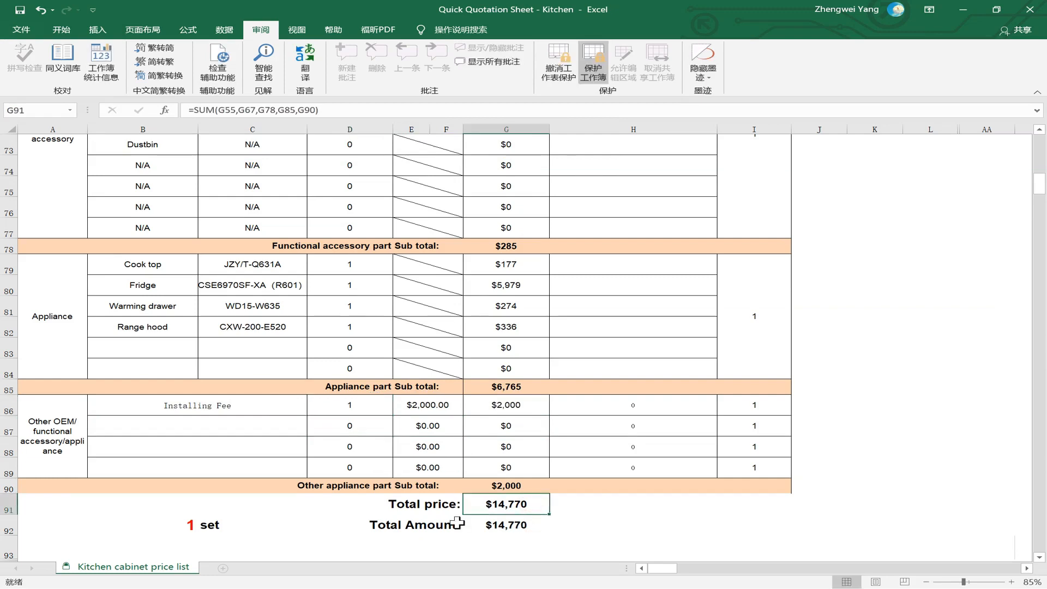
left_click(491, 484)
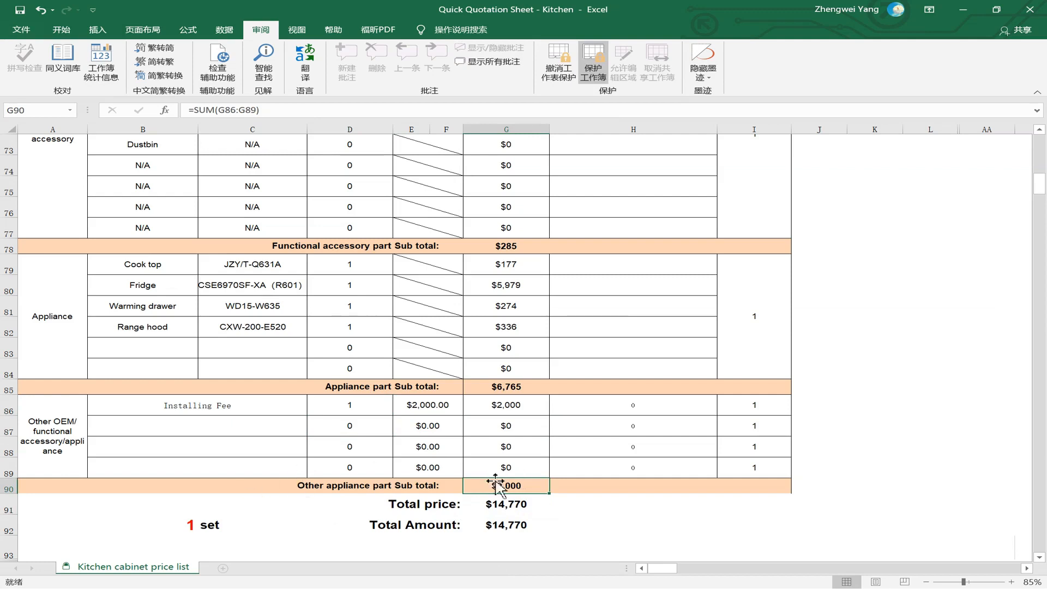
scroll(589, 486, "up", 8)
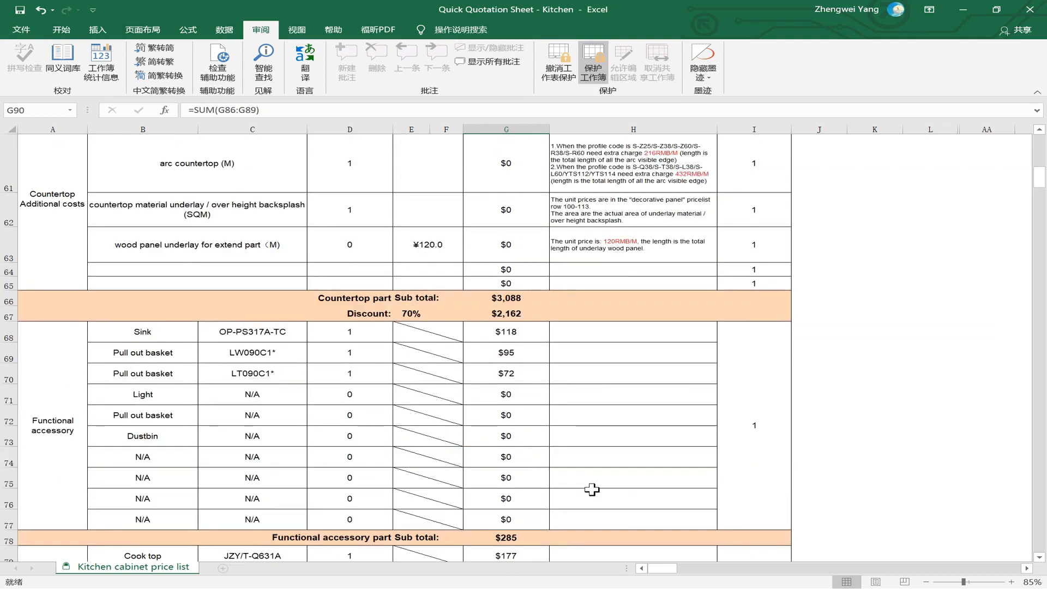
scroll(626, 357, "up", 11)
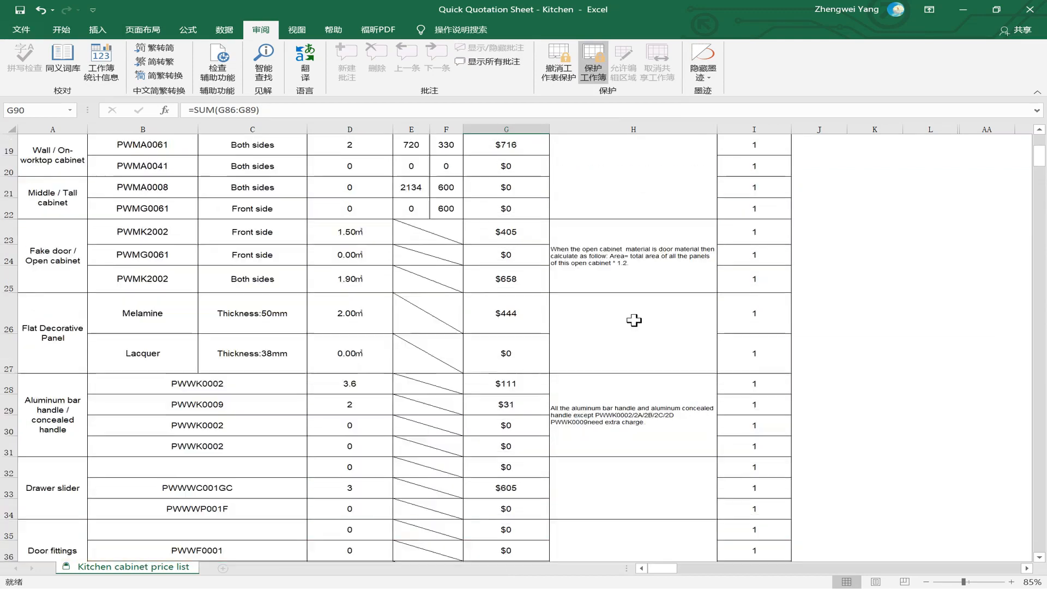
scroll(616, 389, "up", 5)
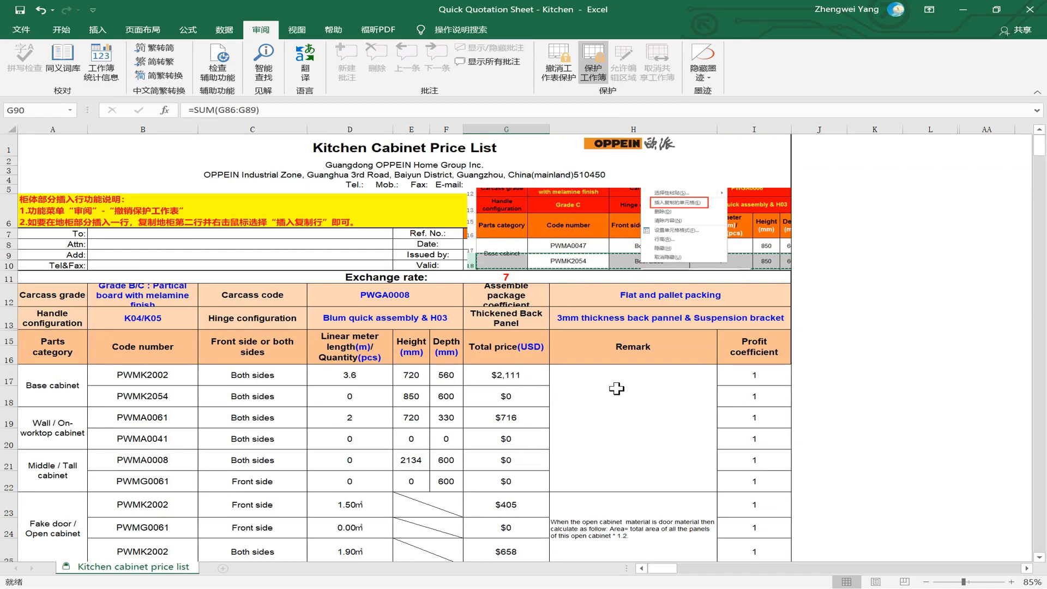
- Switch to the quotation folder in File Explorer and open the Sample Kitchen PDF
left_click(616, 388)
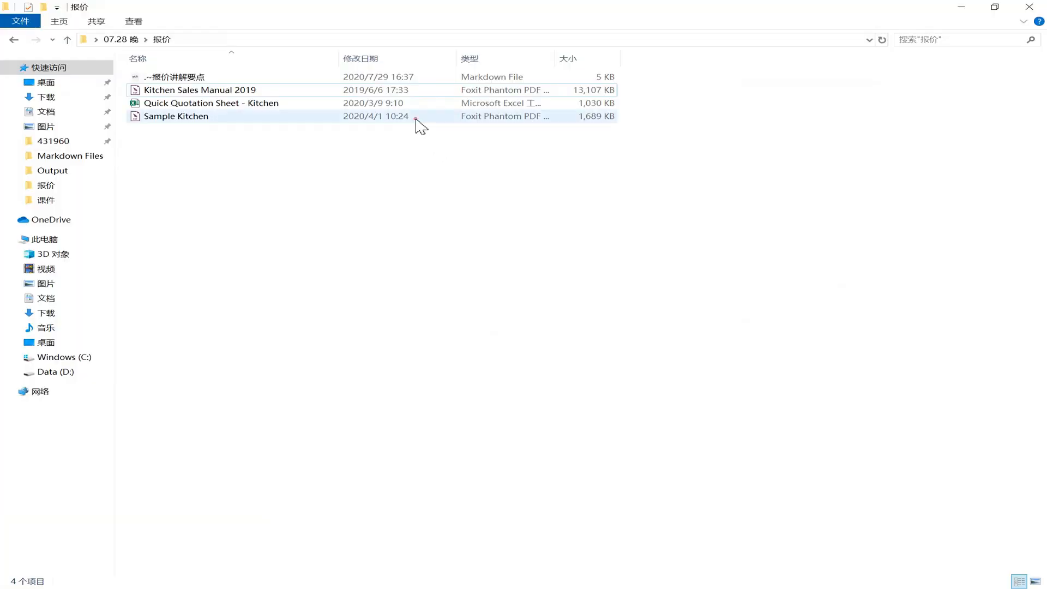
left_click(416, 119)
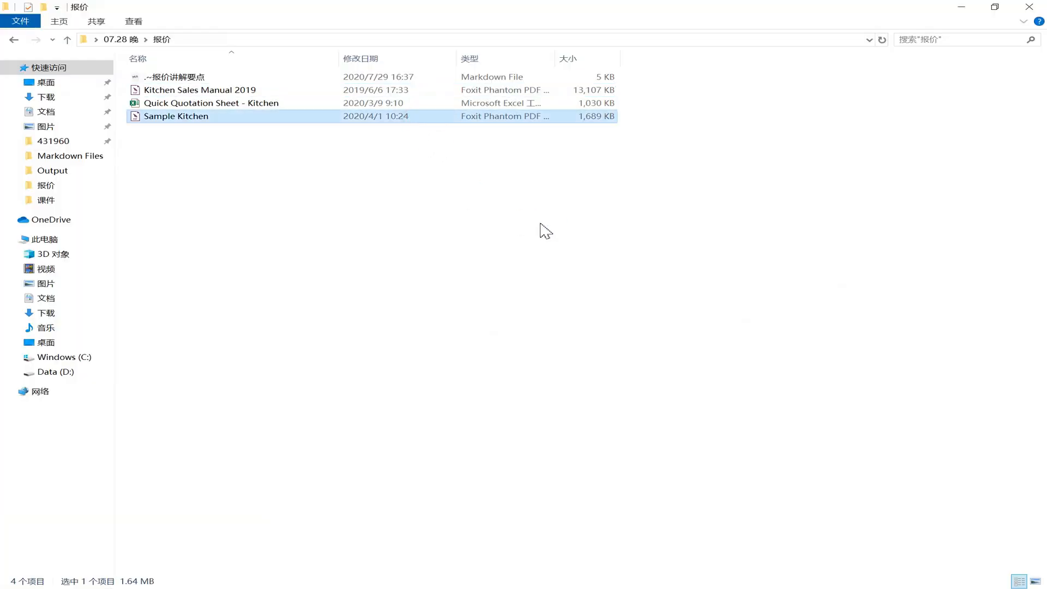
key("Return")
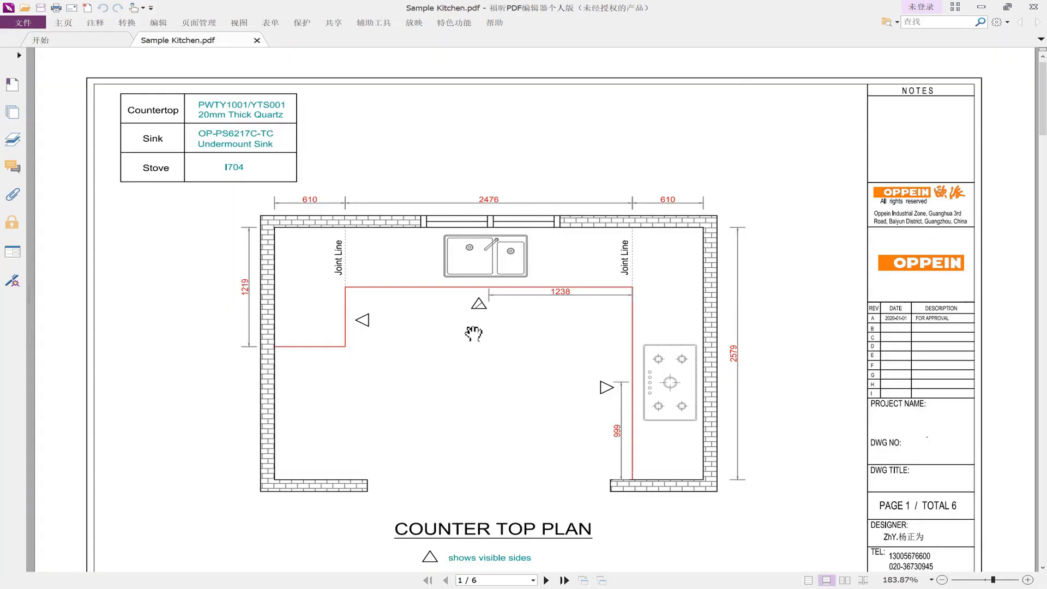
- Examine the counter top, base cabinet and wall cabinet plans, and the countertop, sink and stove specifications on page 1
scroll(455, 339, "down", 10)
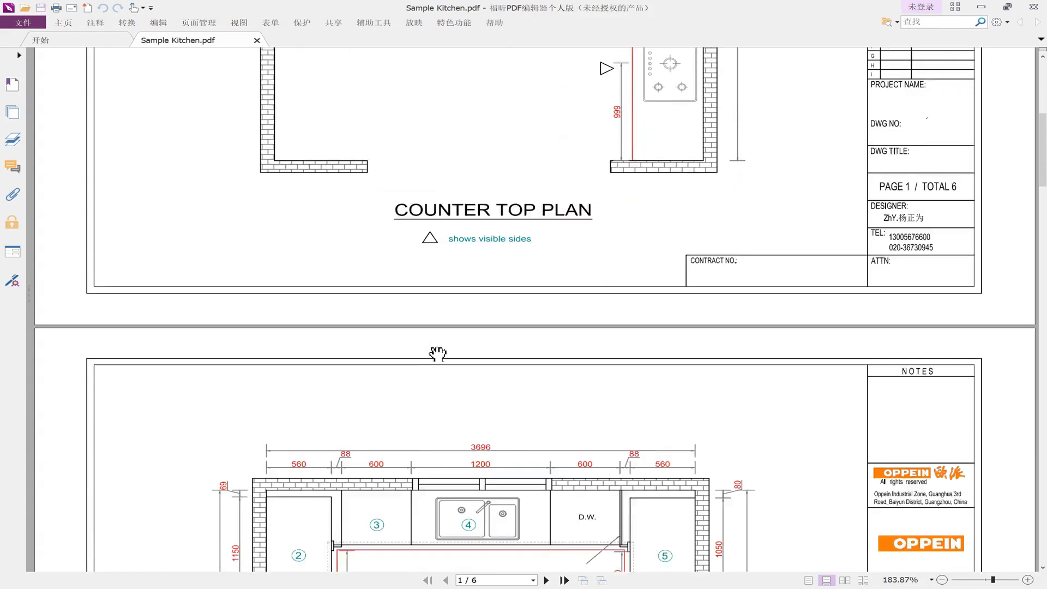
scroll(899, 234, "down", 1)
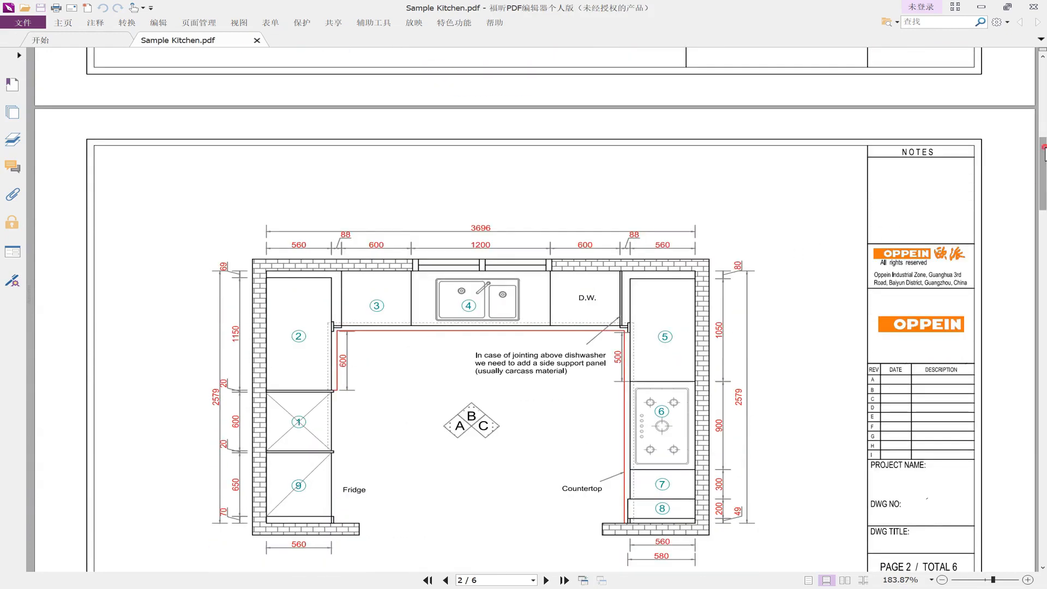
left_click_drag(1043, 151, 1043, 69)
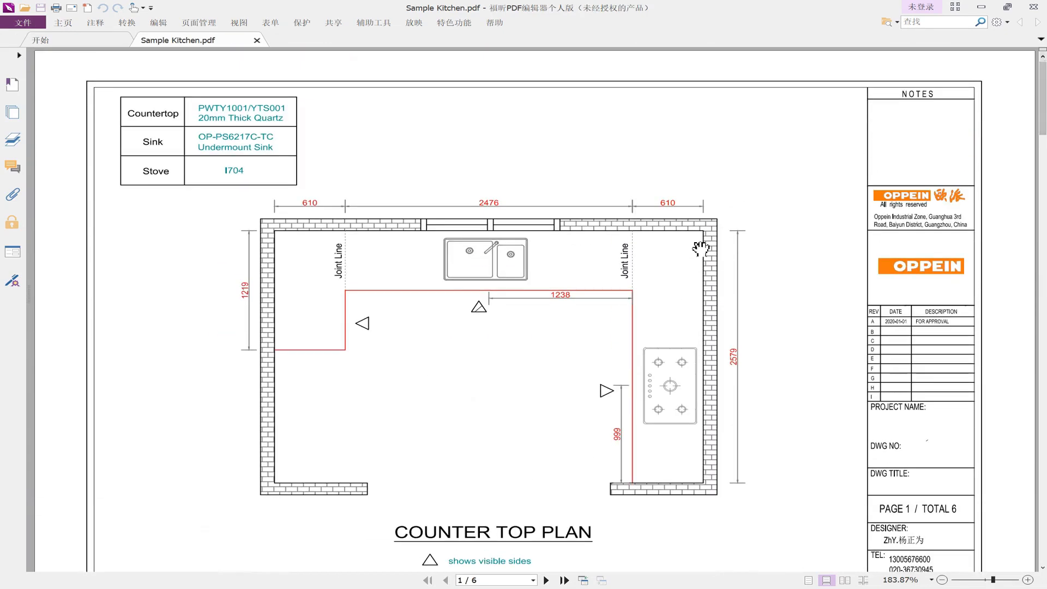
scroll(701, 248, "down", 2)
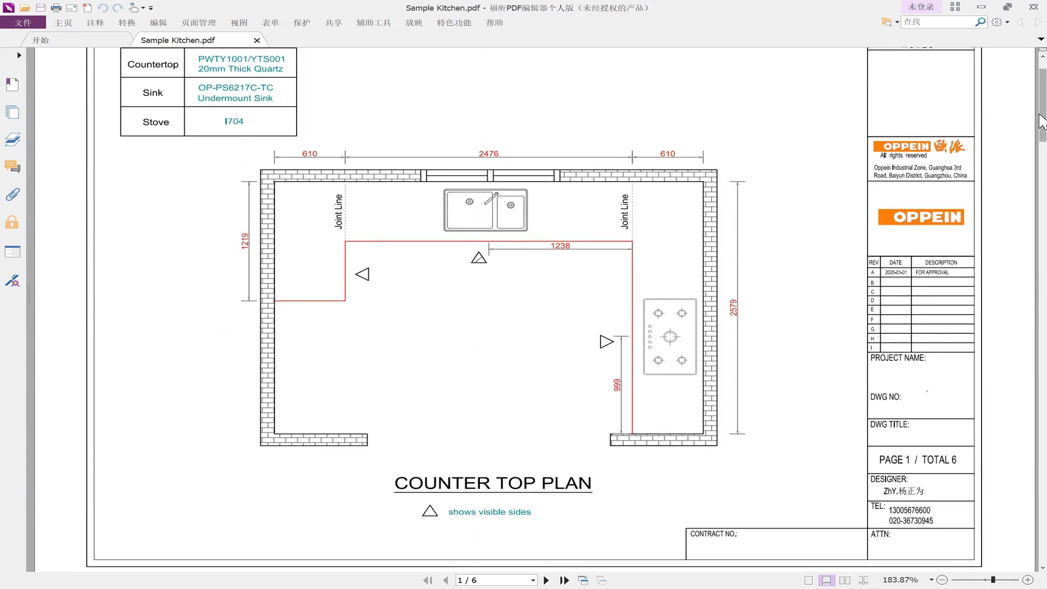
left_click_drag(1043, 121, 1045, 292)
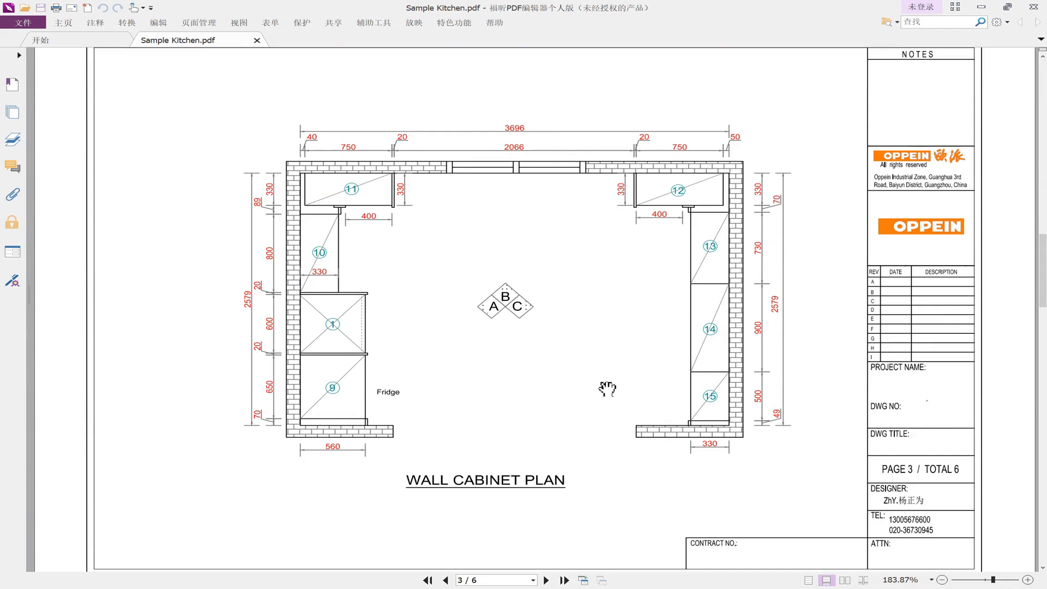
left_click_drag(1043, 303, 1028, 143)
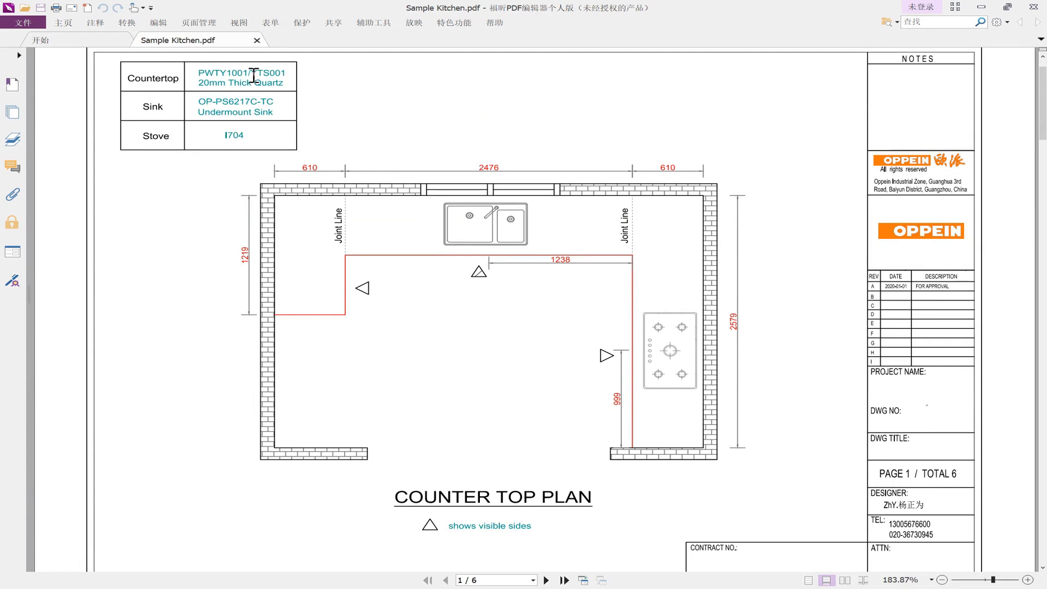
left_click_drag(193, 99, 274, 100)
left_click(274, 119)
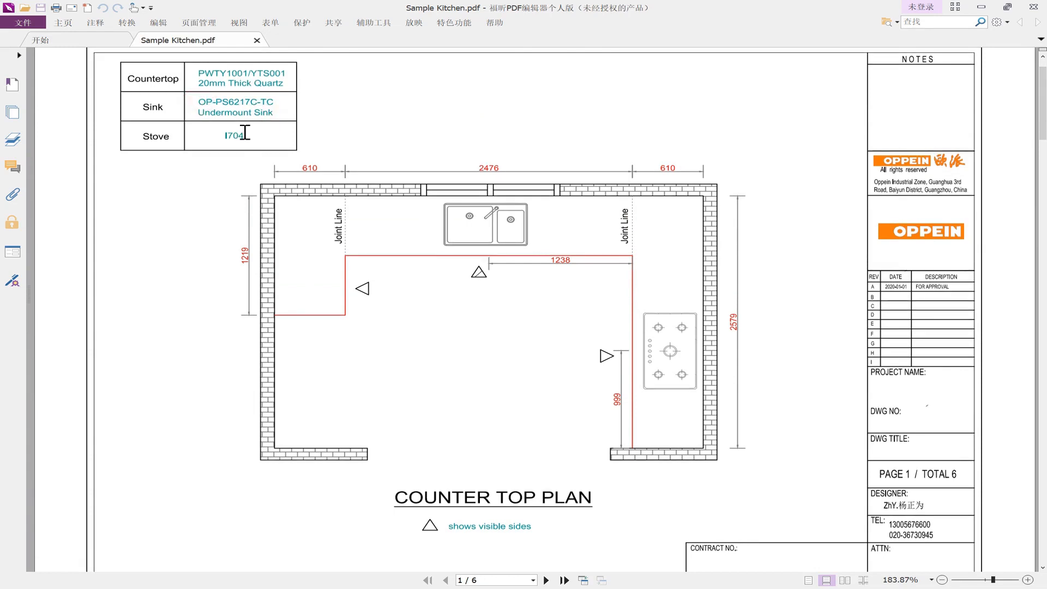
left_click(546, 129)
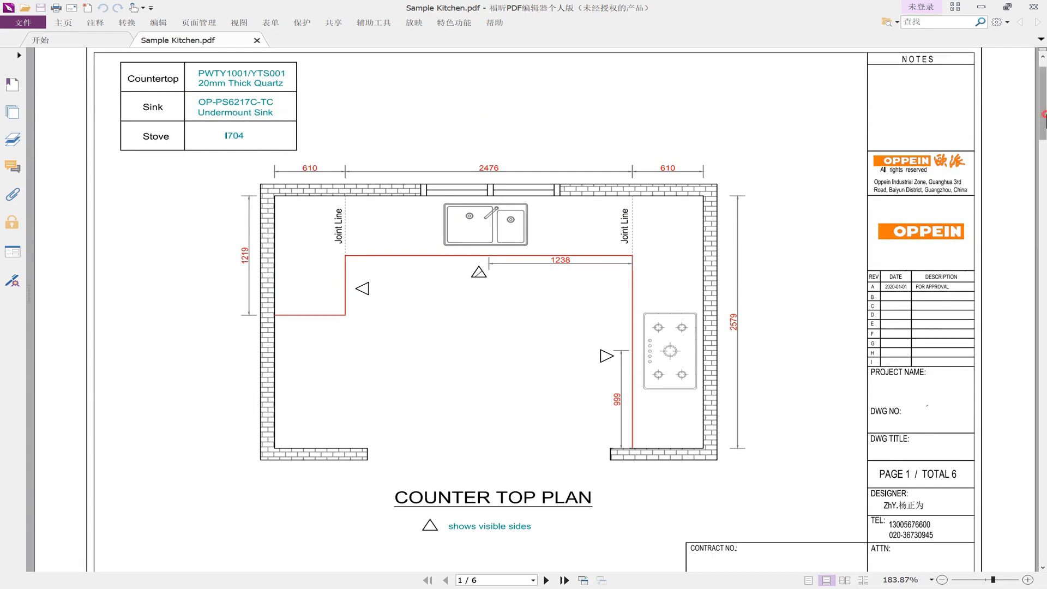
- Examine the base and wall cabinet plans, and the material legend and elevation on page 4 of the drawing
left_click_drag(1044, 115, 1045, 189)
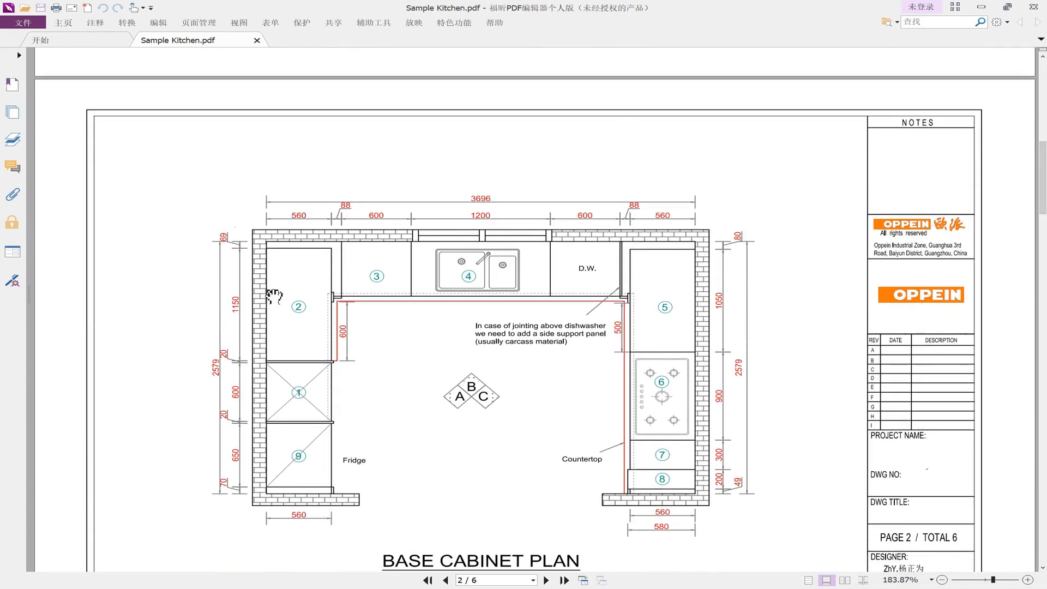
left_click_drag(1044, 161, 1042, 304)
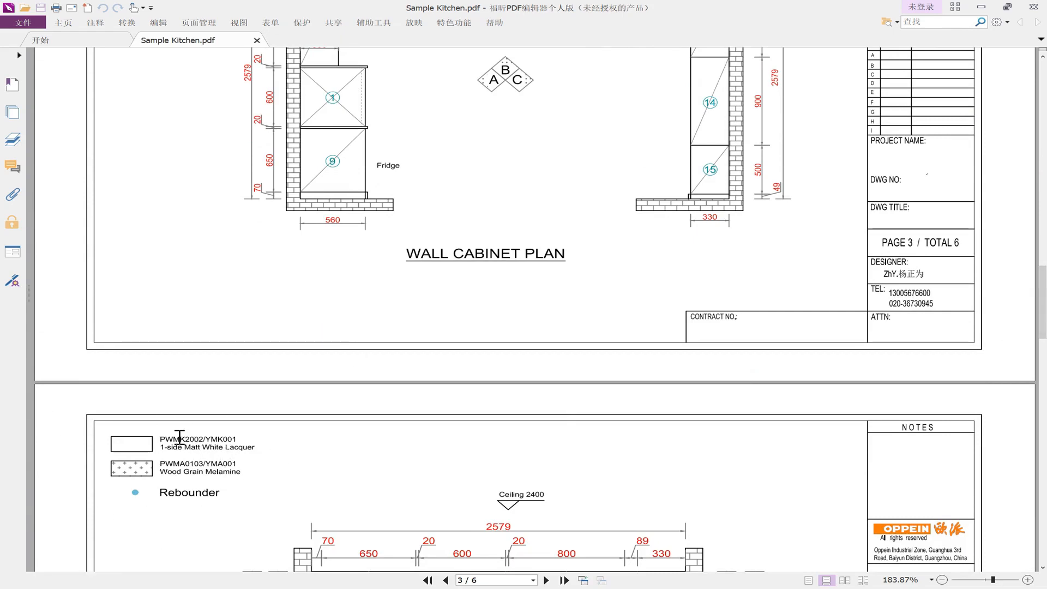
left_click_drag(165, 438, 259, 448)
left_click(204, 452)
left_click(268, 472)
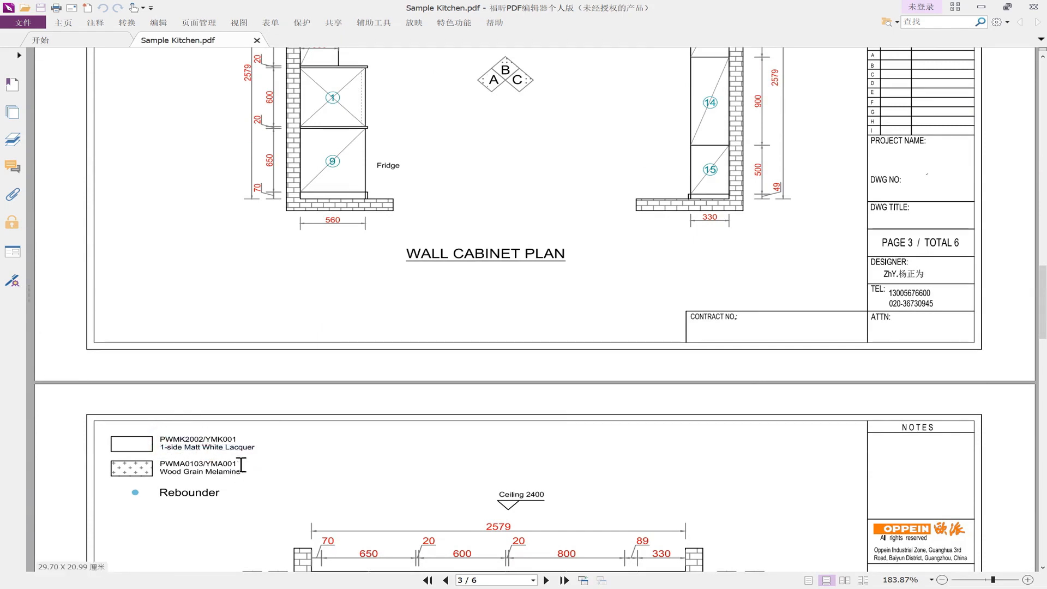
left_click_drag(1037, 297, 1037, 338)
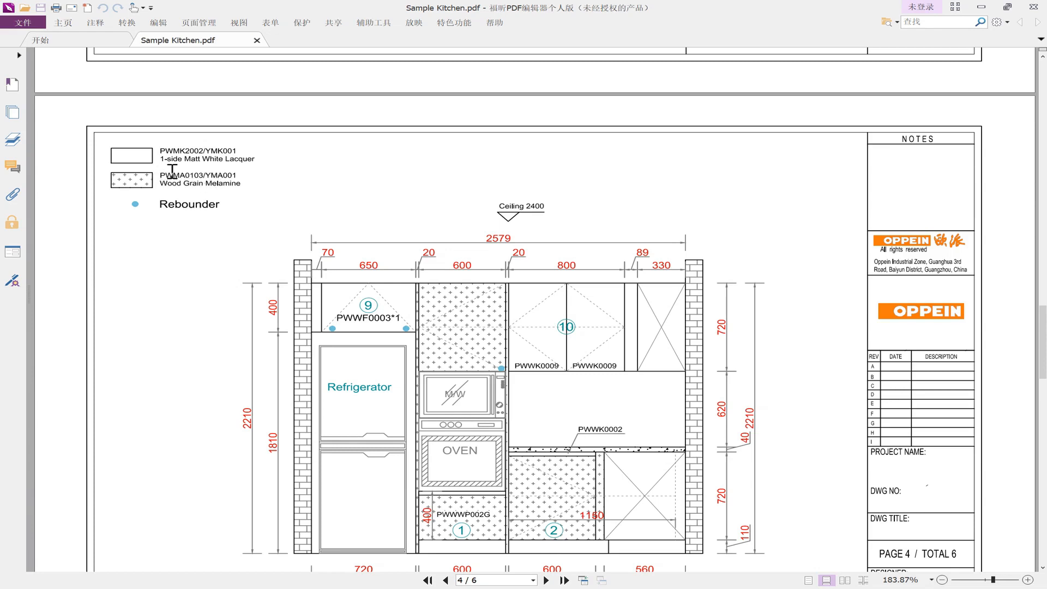
left_click_drag(164, 174, 245, 196)
left_click(209, 183)
left_click(242, 204)
left_click_drag(1043, 341, 1042, 135)
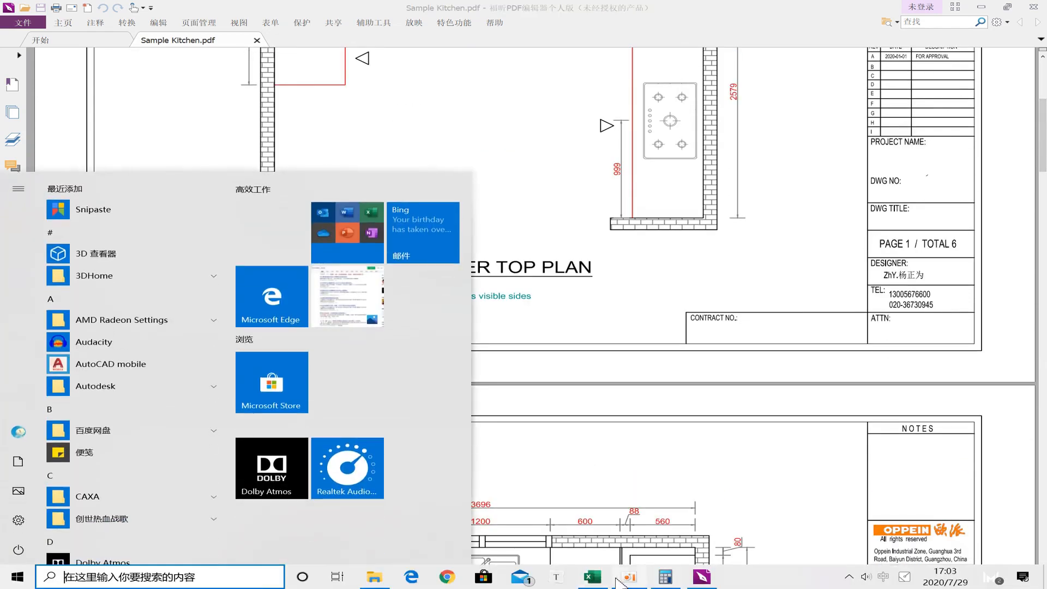
- Switch to the quotation sheet in Excel and choose Grade B/C : Partical board with melamine finish as the carcass grade in cell B12
left_click(599, 580)
left_click(369, 304)
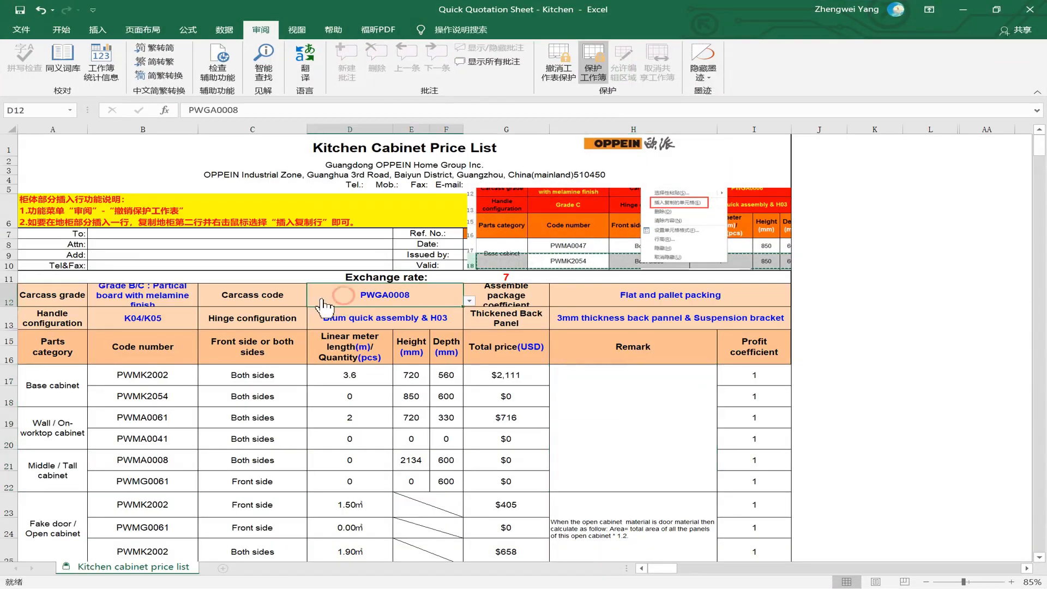
left_click(106, 301)
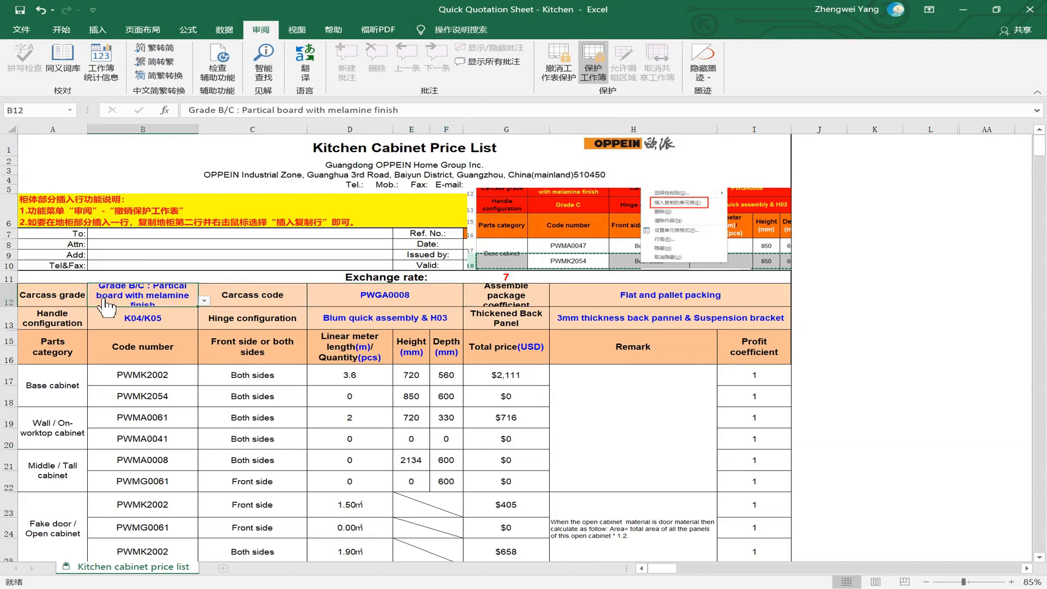
key("alt+Down")
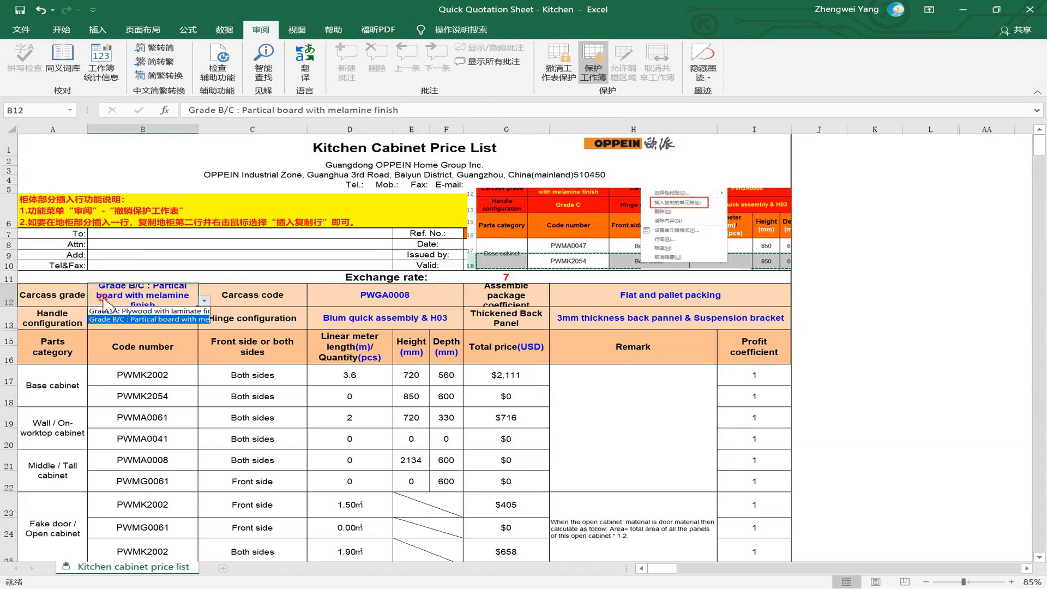
left_click(117, 320)
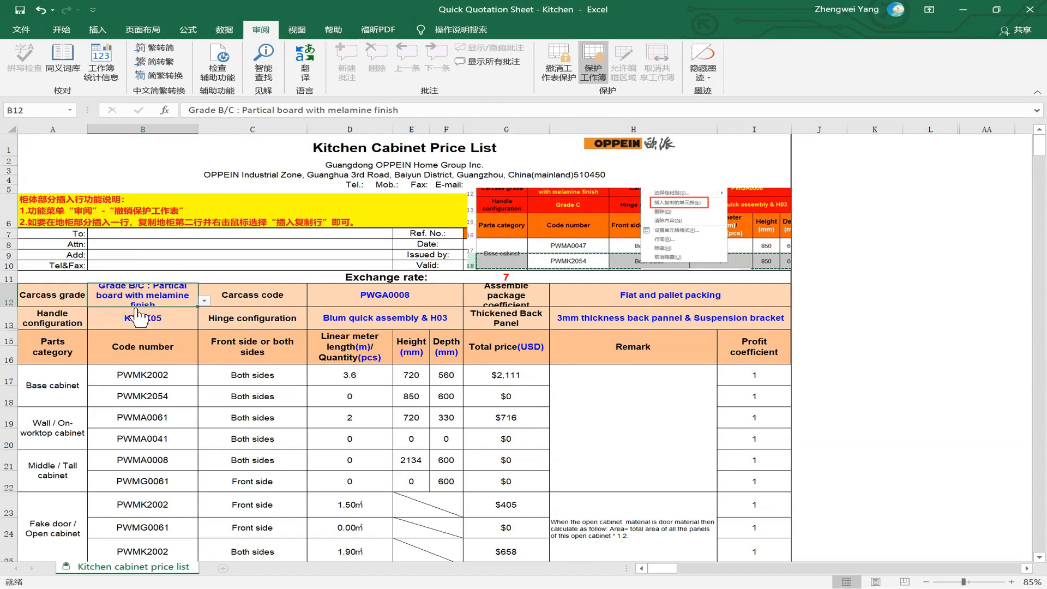
- Set the assemble package coefficient in cell H12 to Assembly packaging
left_click(445, 298)
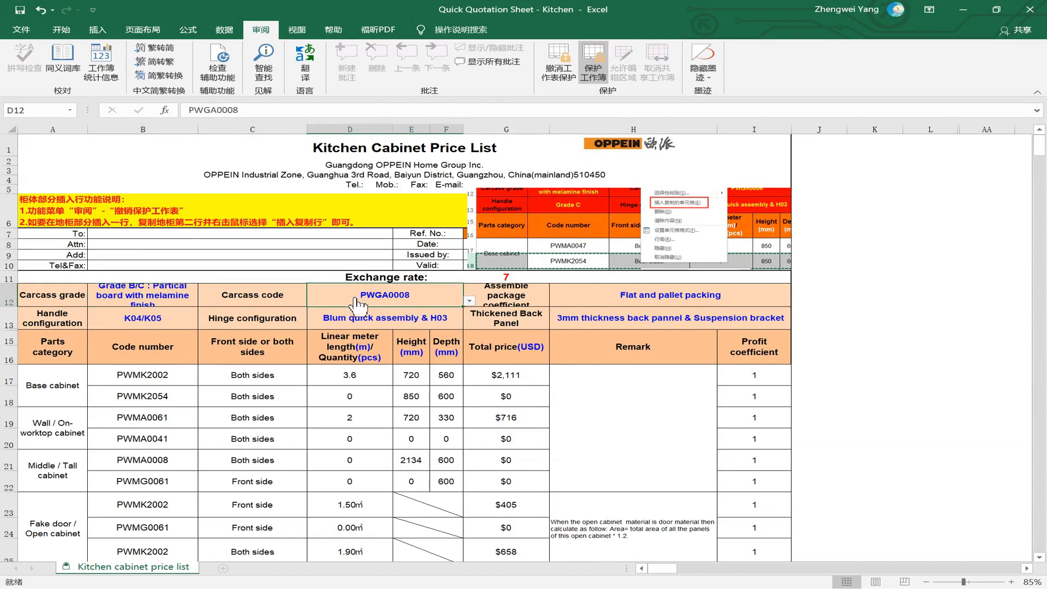
left_click(654, 303)
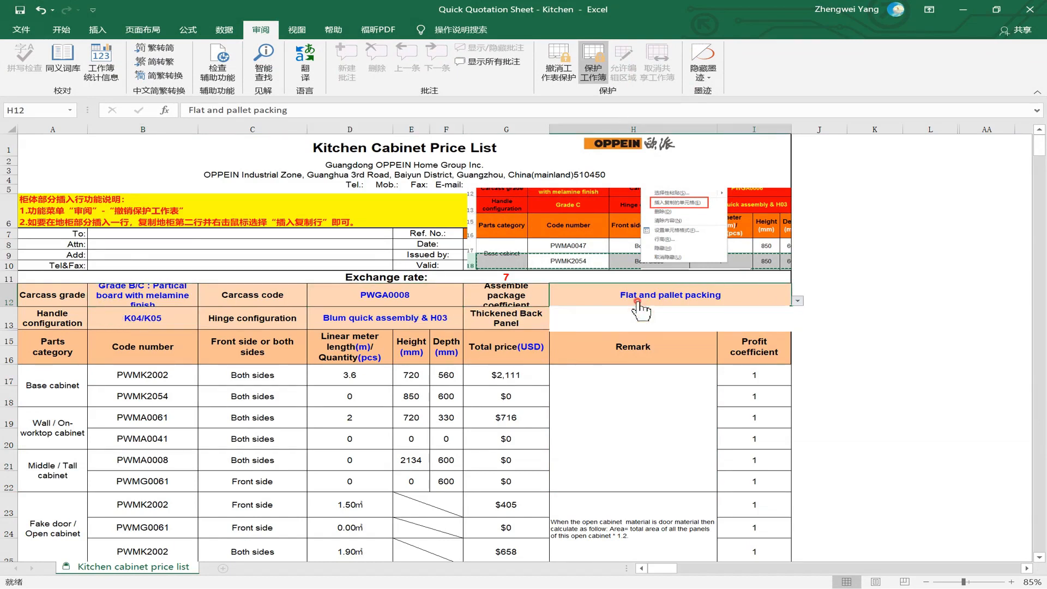
key("alt+Down")
left_click(632, 326)
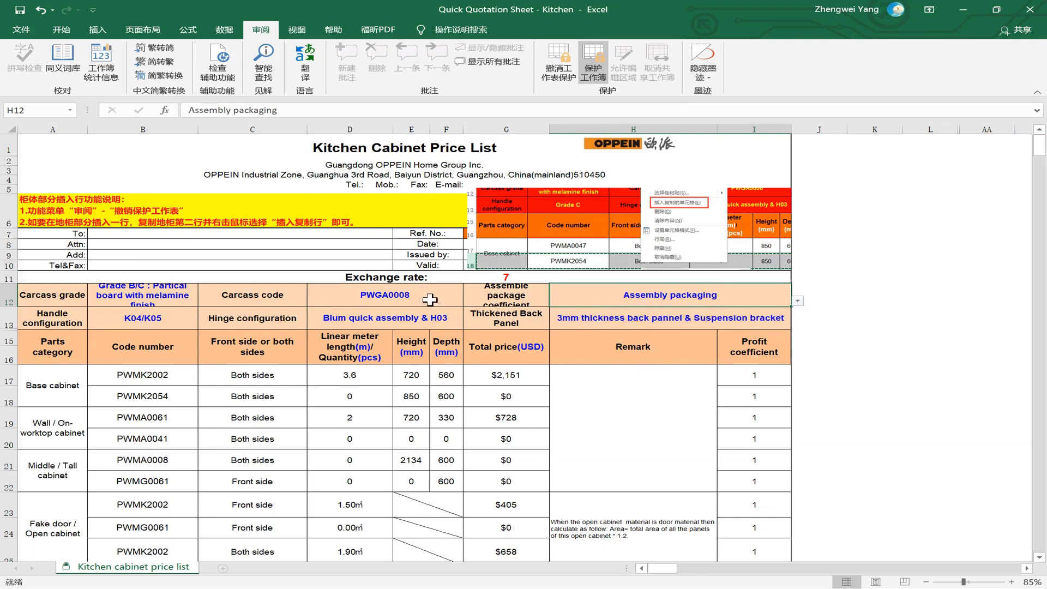
- Check the handle configuration and back panel options in row 13, choosing Blum quick assembly & H03 as the hinge configuration
left_click(189, 319)
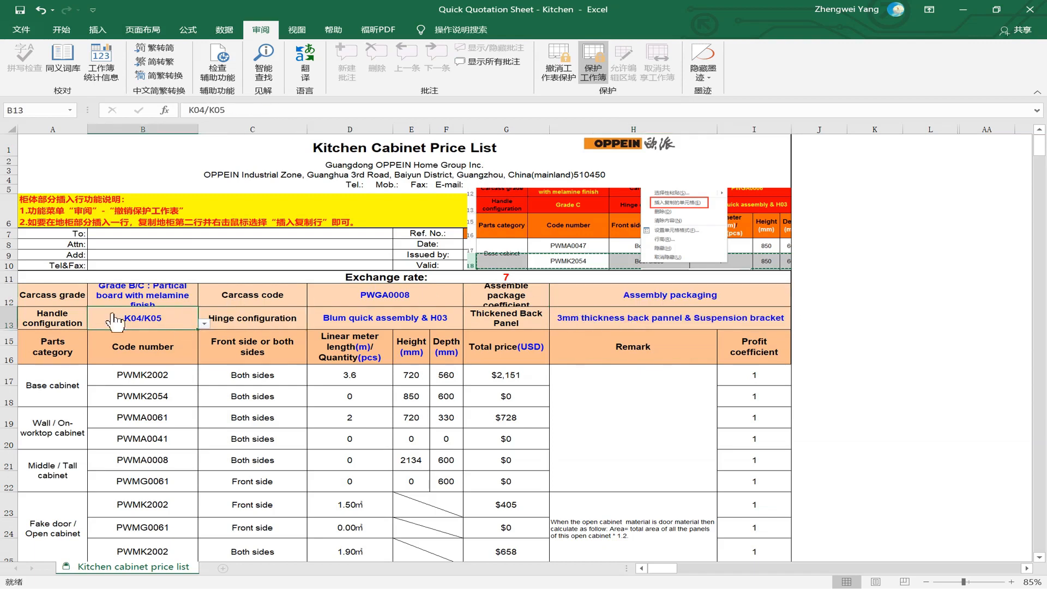
left_click(82, 319)
left_click(114, 321)
left_click(414, 321)
key("alt+Down")
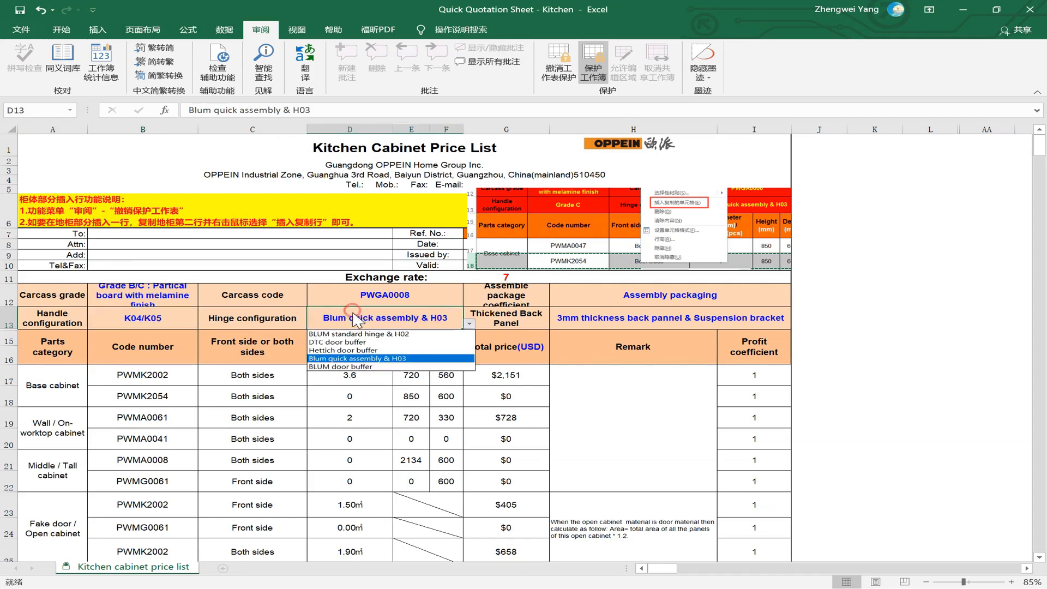
left_click(360, 359)
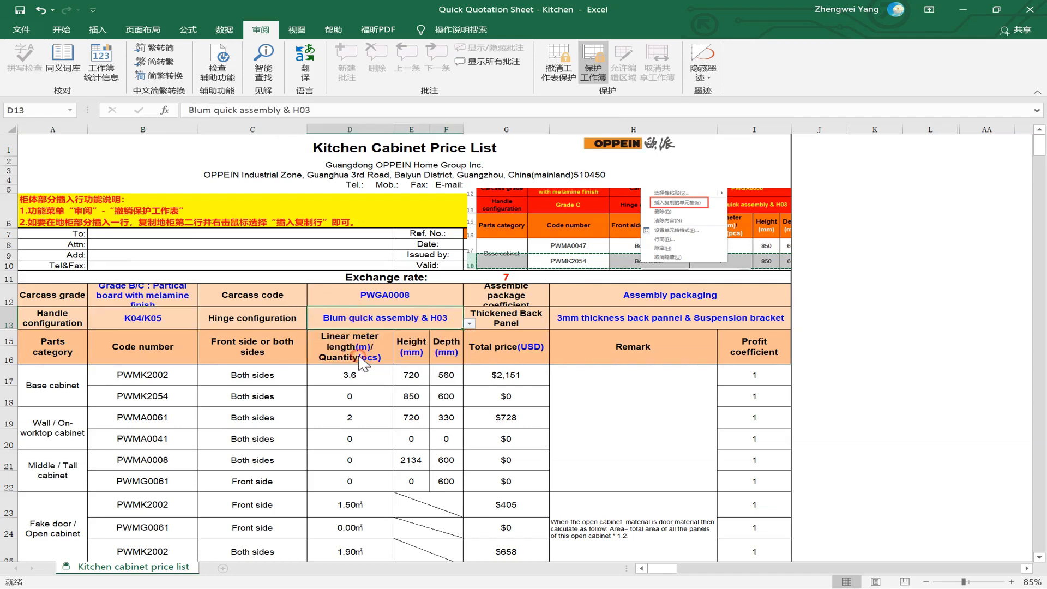
left_click(565, 320)
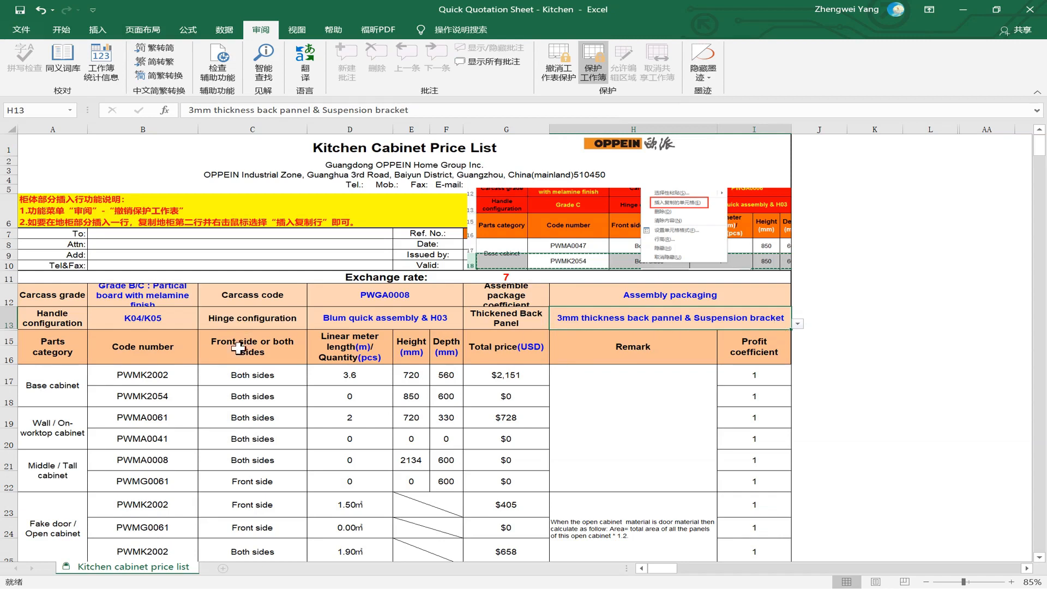
- Choose PWMA0113 as the code number of the first base cabinet row in cell B17
left_click(206, 373)
left_click(148, 377)
left_click(56, 380)
left_click(130, 385)
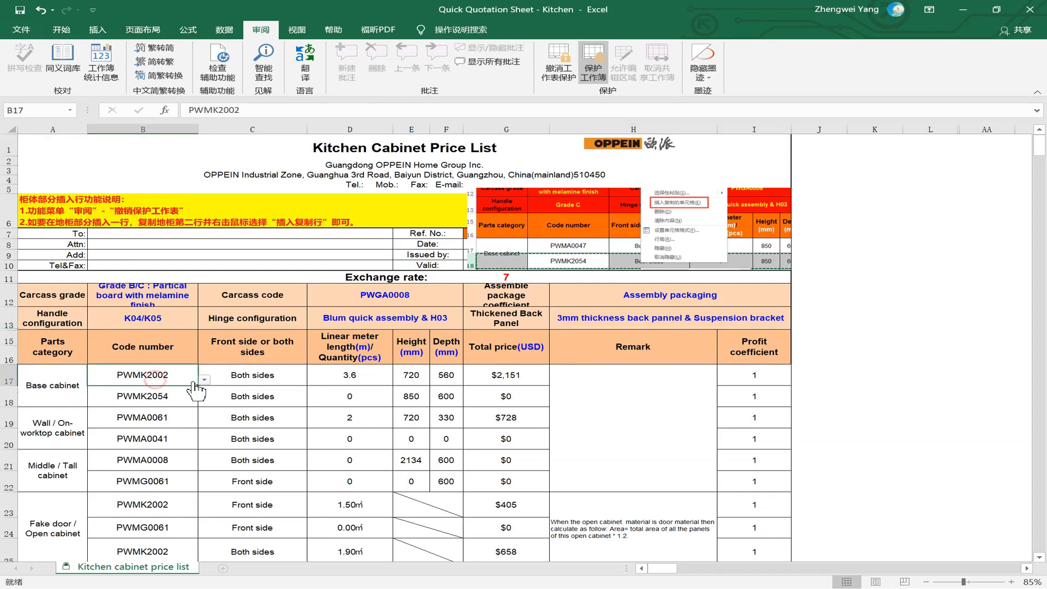
left_click(204, 380)
left_click_drag(205, 427, 204, 402)
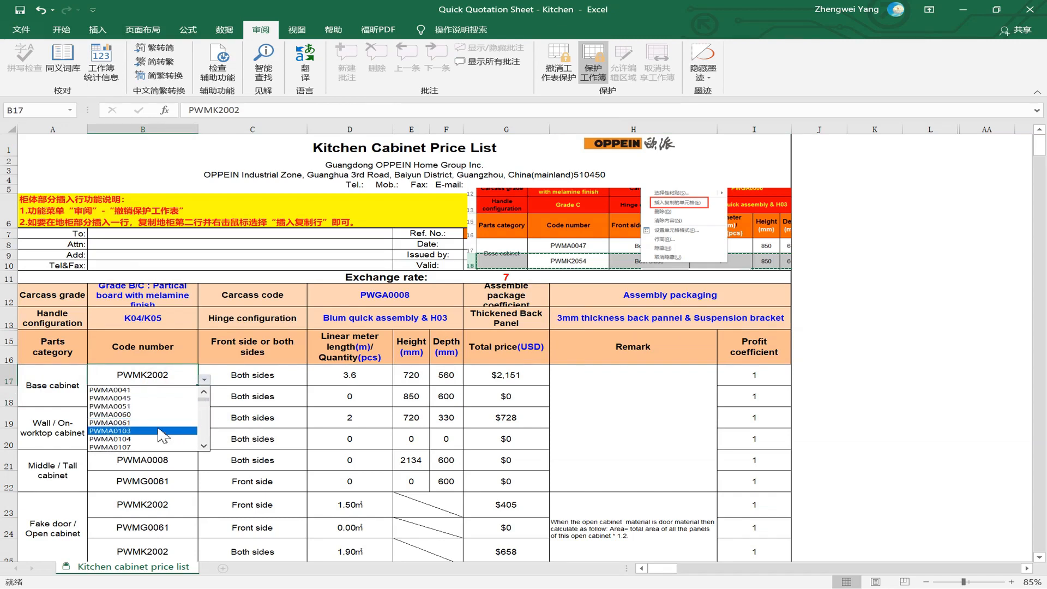
left_click(202, 402)
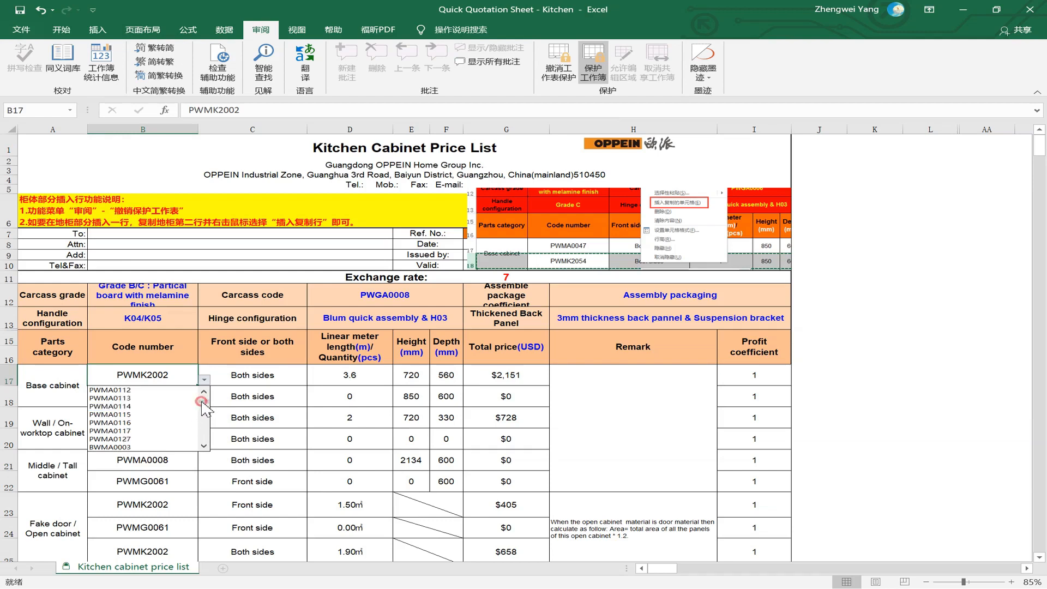
left_click(158, 398)
- Consult the base cabinet plan in the Sample Kitchen PDF and set the base cabinet's linear length in D17 to 5.4 m
left_click(237, 383)
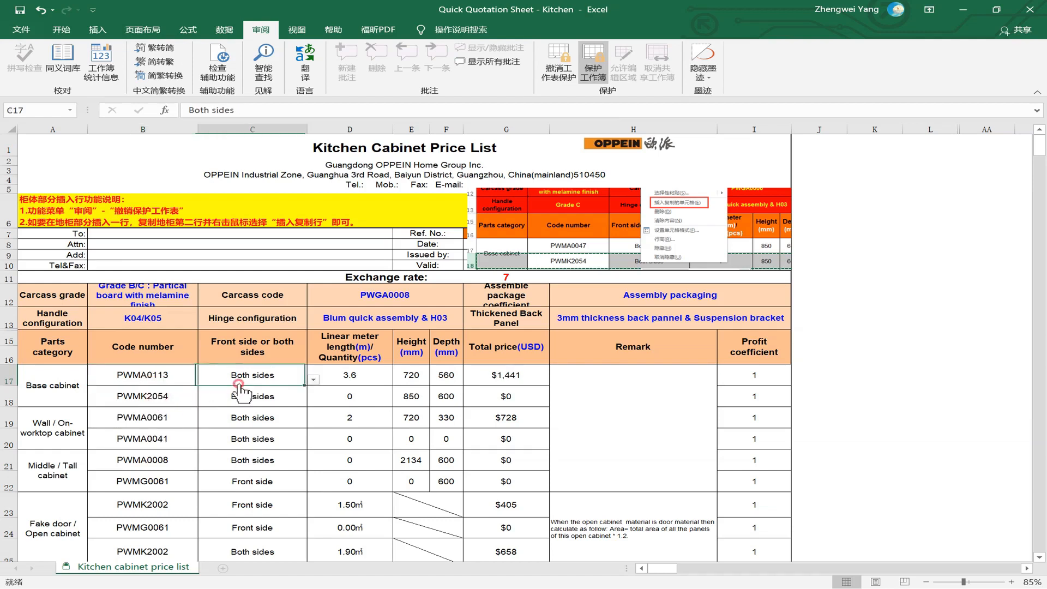
left_click(373, 382)
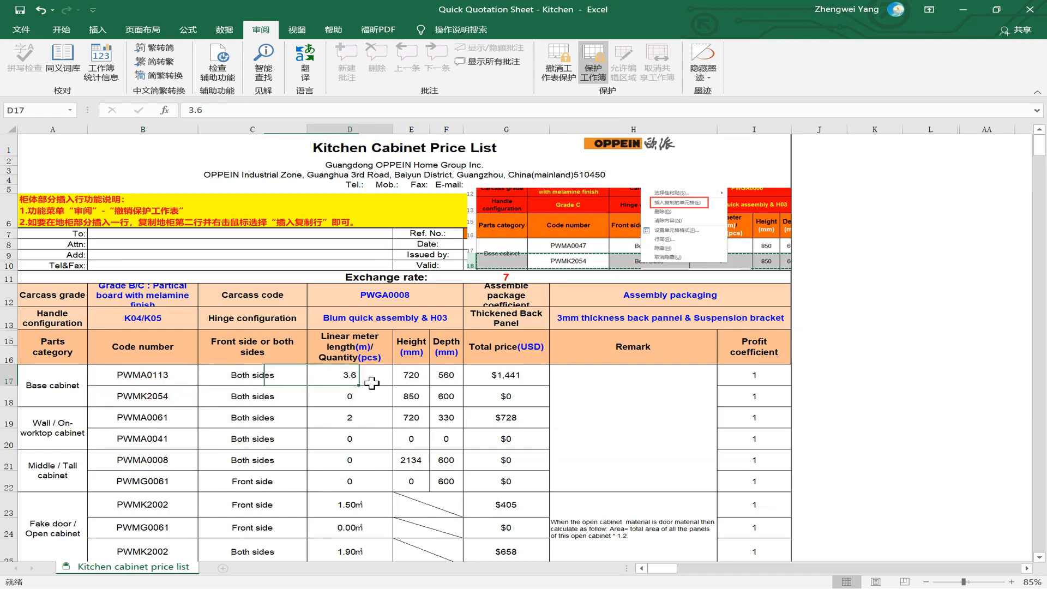
key("alt+Tab")
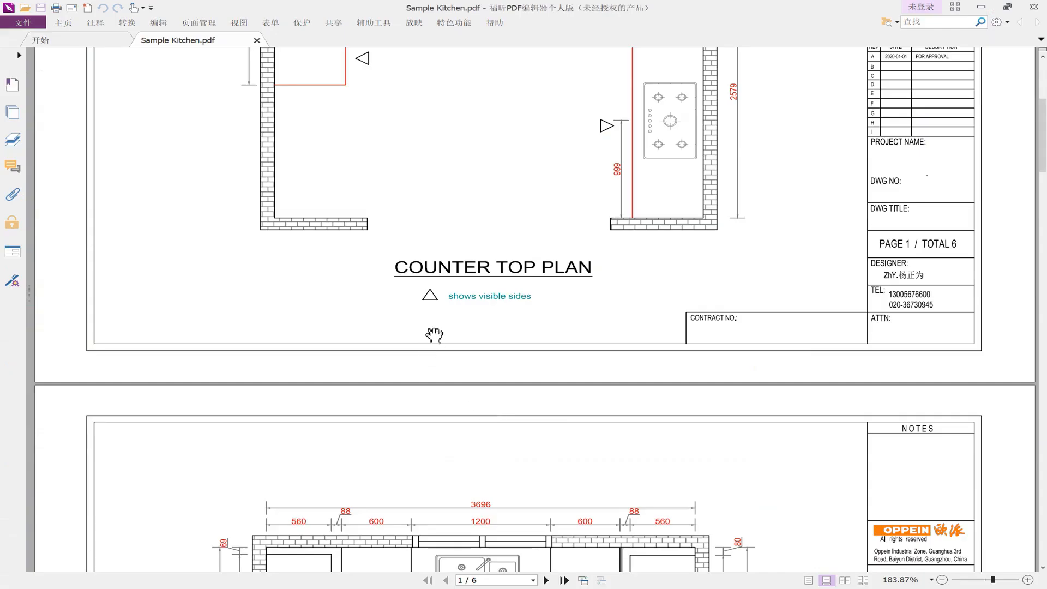
scroll(435, 334, "down", 6)
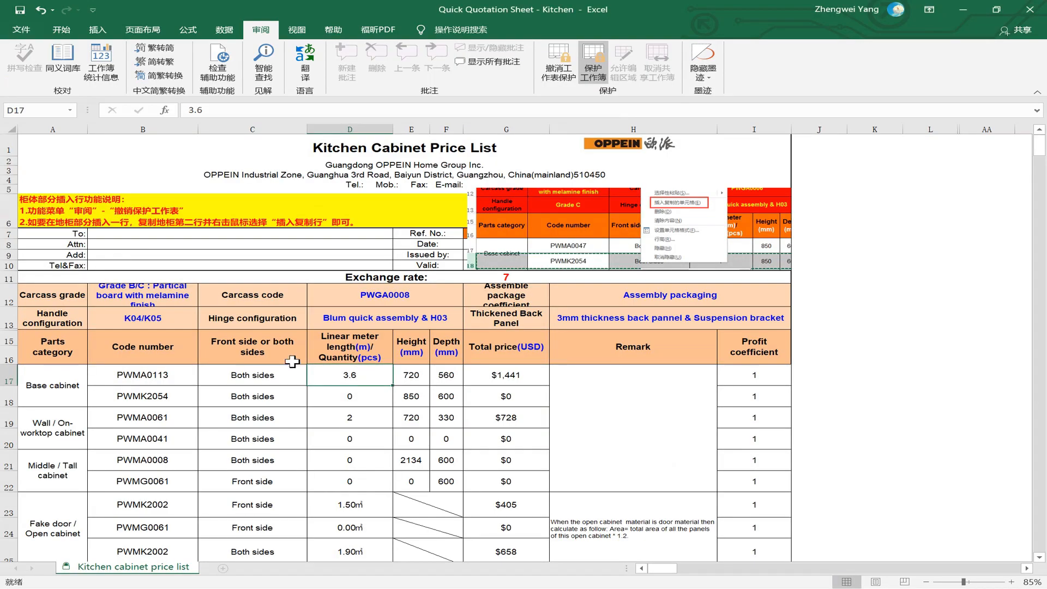
type("5.4")
key("Return")
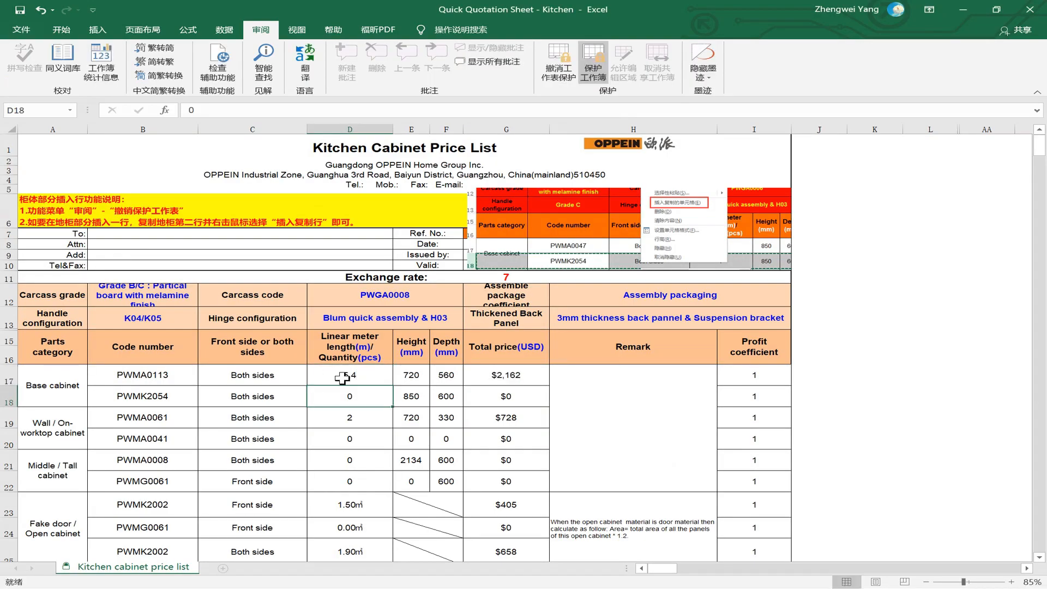
left_click(407, 373)
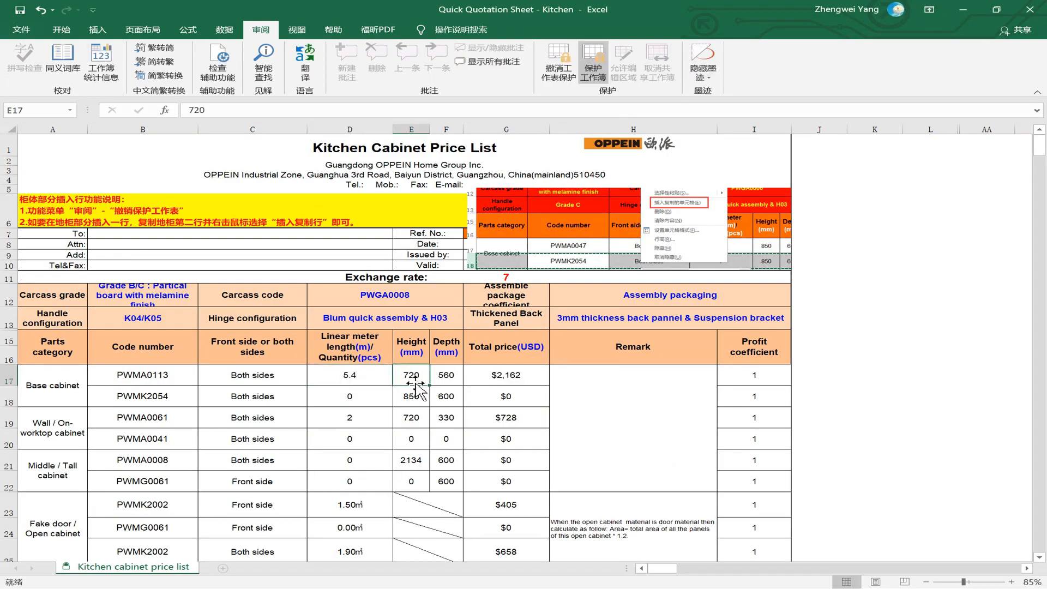
left_click(443, 378)
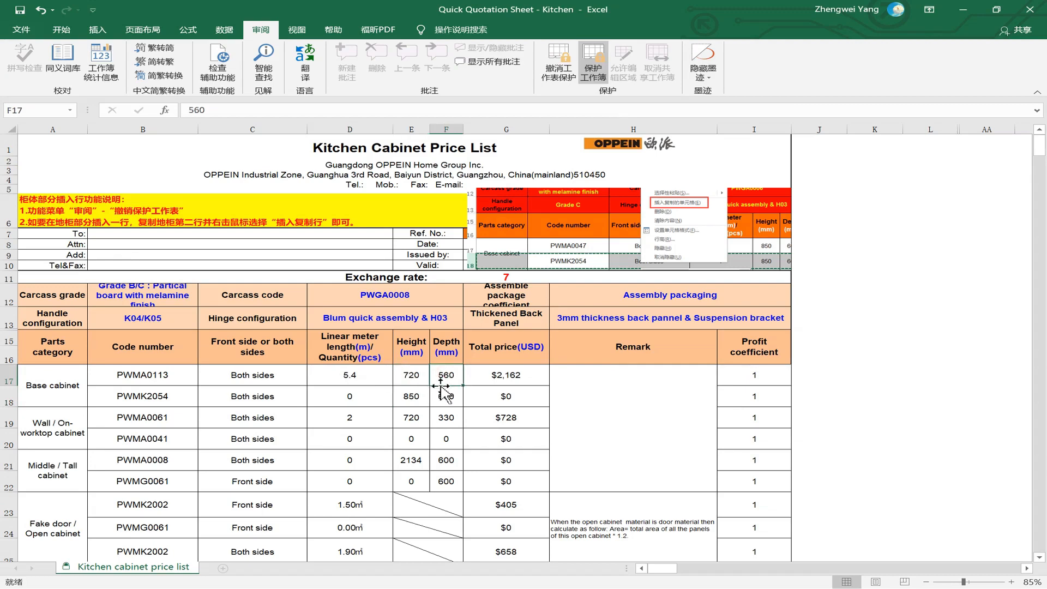
- Set the first wall cabinet row to code number PWMK2002 in B19 and Front side in C19
left_click(107, 427)
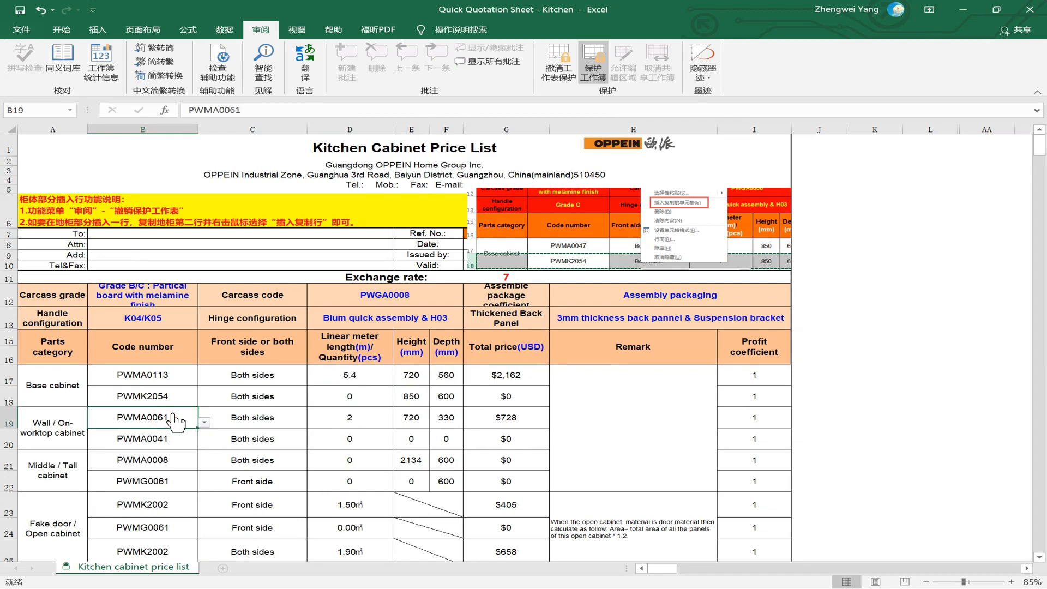
left_click(204, 422)
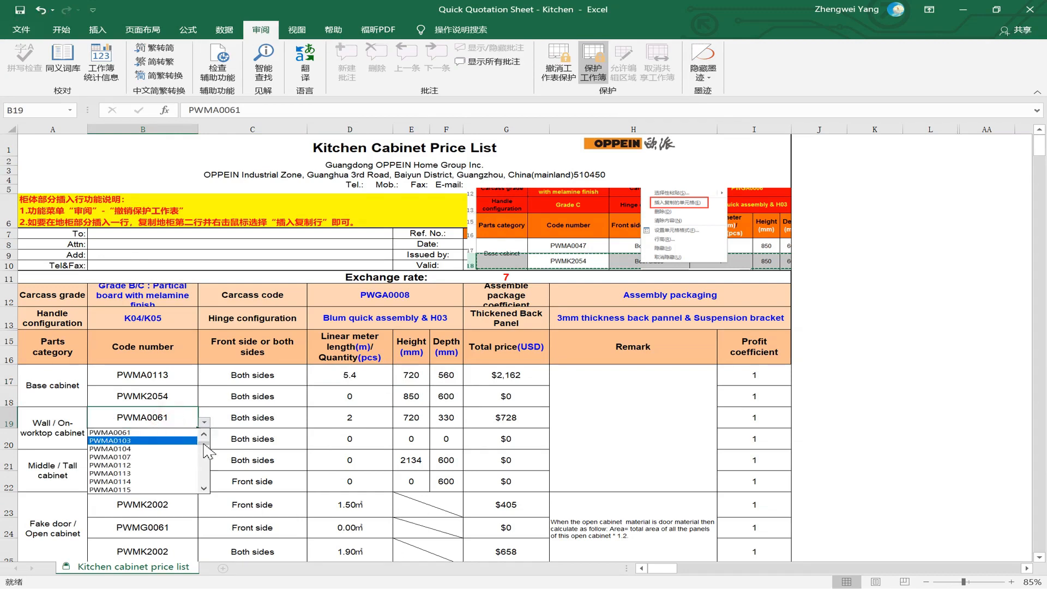
left_click_drag(205, 446, 206, 466)
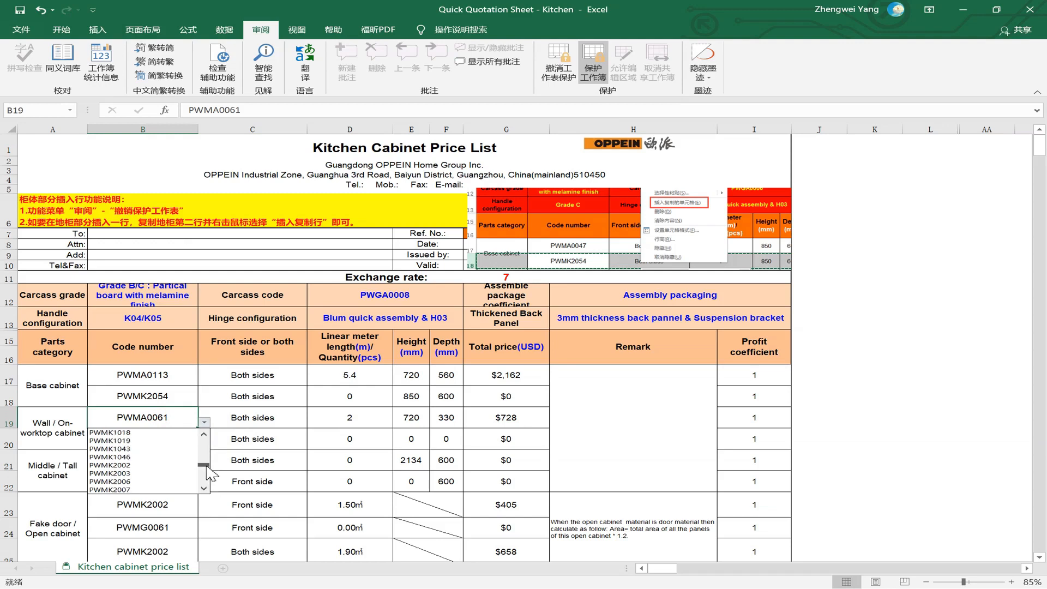
left_click(153, 465)
left_click(264, 420)
key("alt+Down")
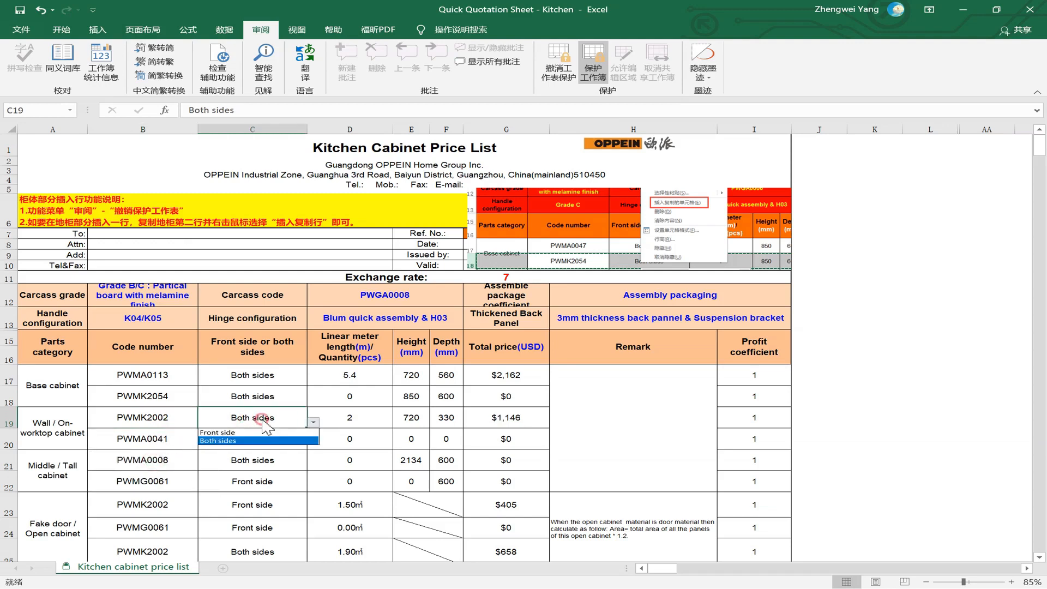
left_click(243, 432)
- Consult the wall cabinet plan on page 3 of the Sample Kitchen PDF and set the wall cabinet's linear length in D19 to 5.1 m
left_click(381, 421)
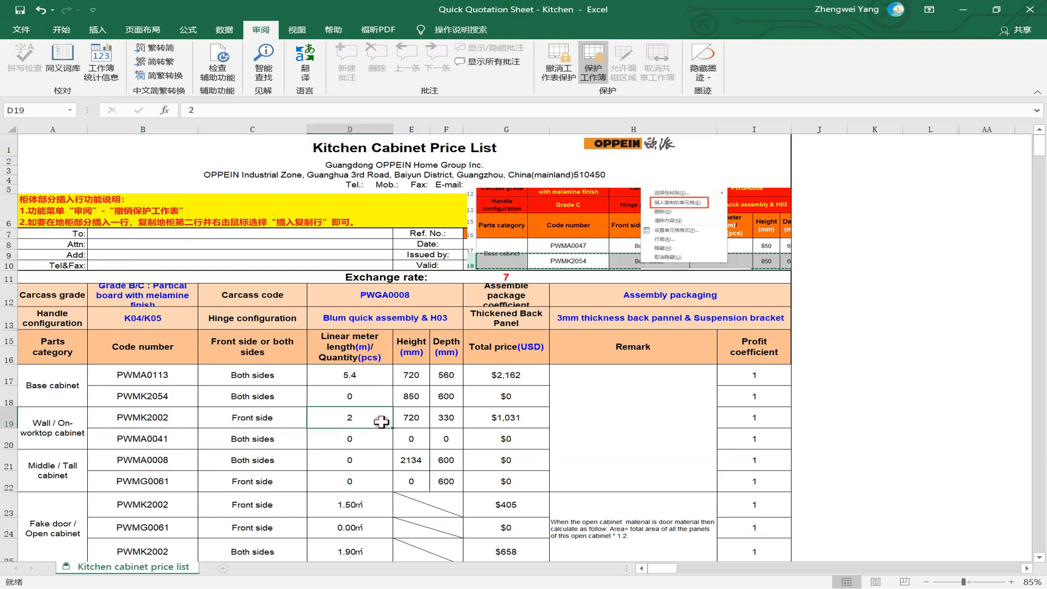
key("Right")
key("Right")
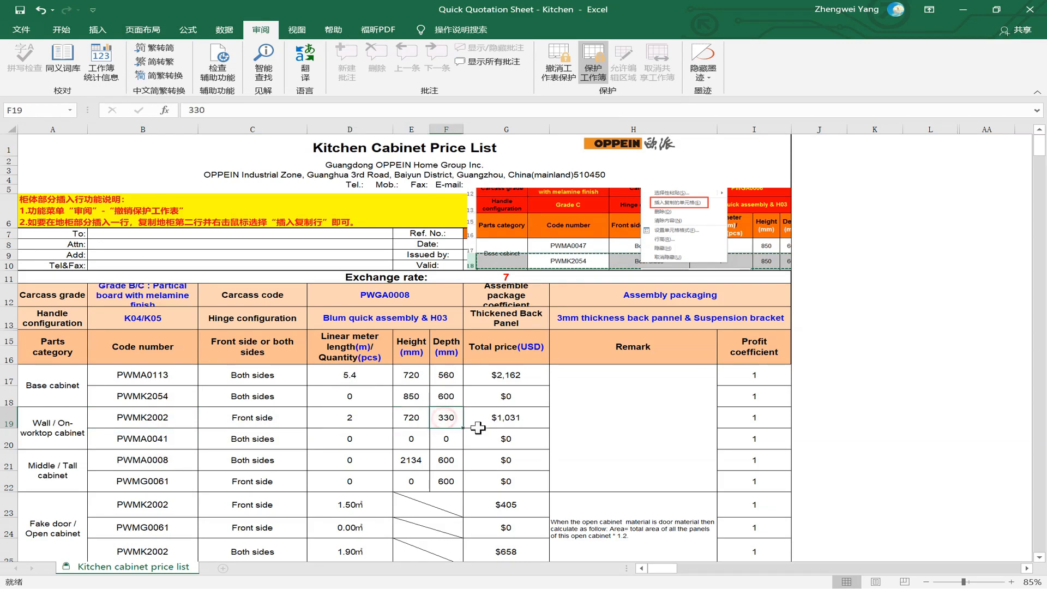
left_click(375, 411)
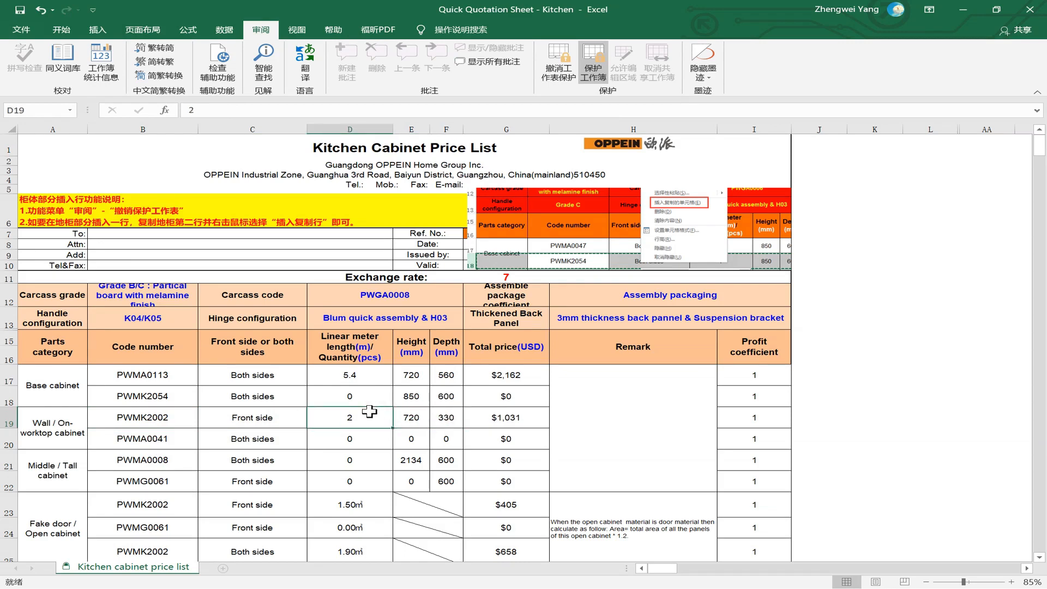
key("alt+Tab")
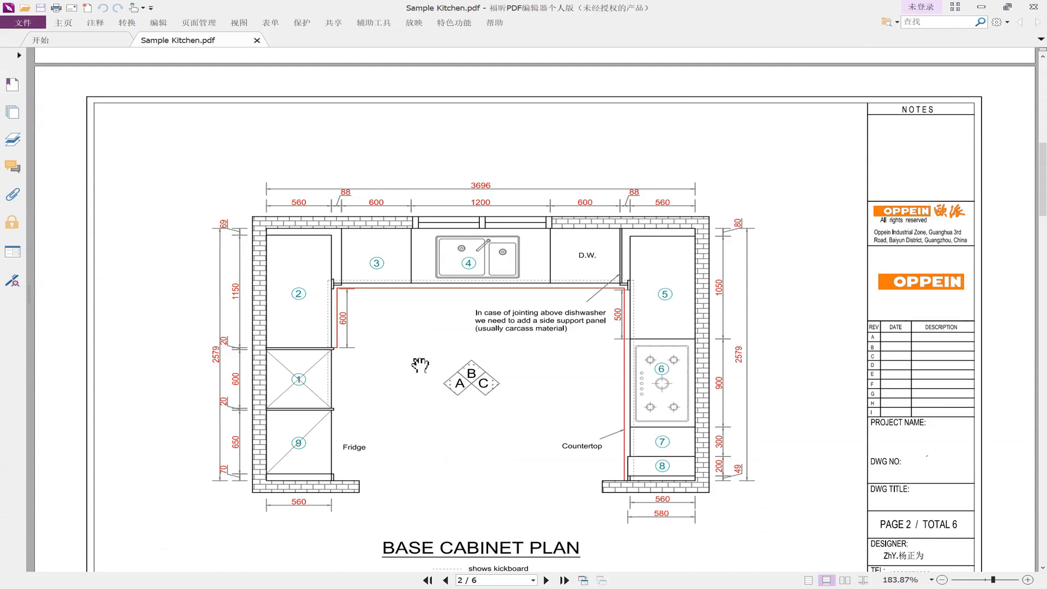
scroll(420, 365, "down", 10)
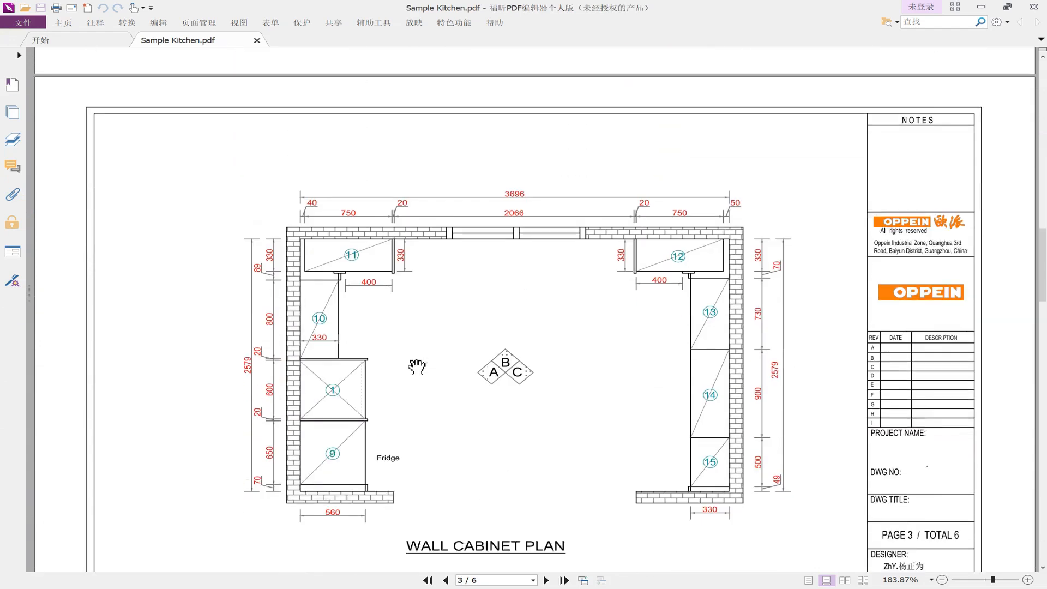
scroll(418, 367, "down", 1)
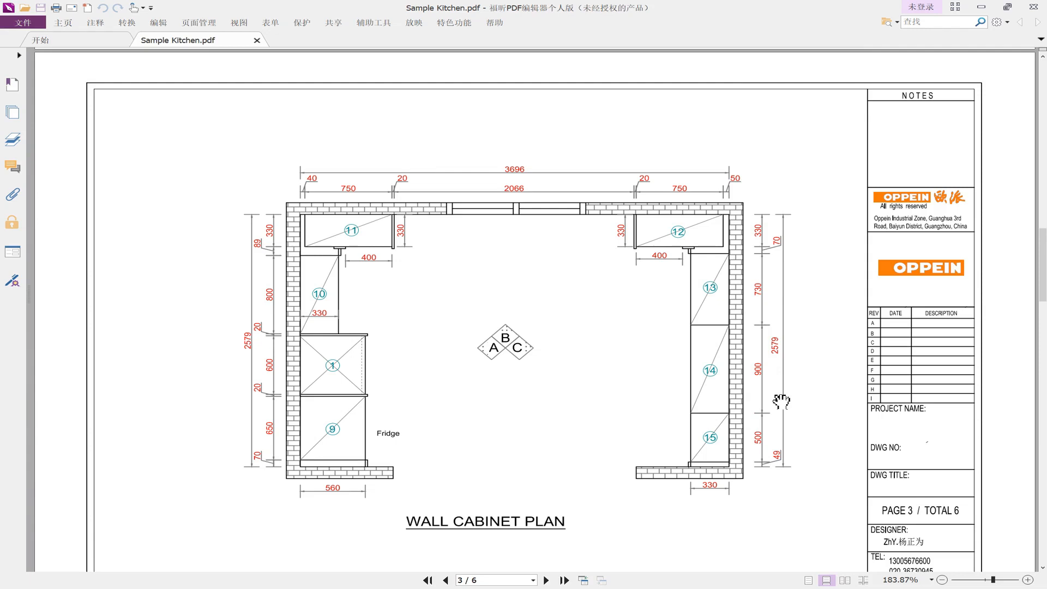
left_click(981, 7)
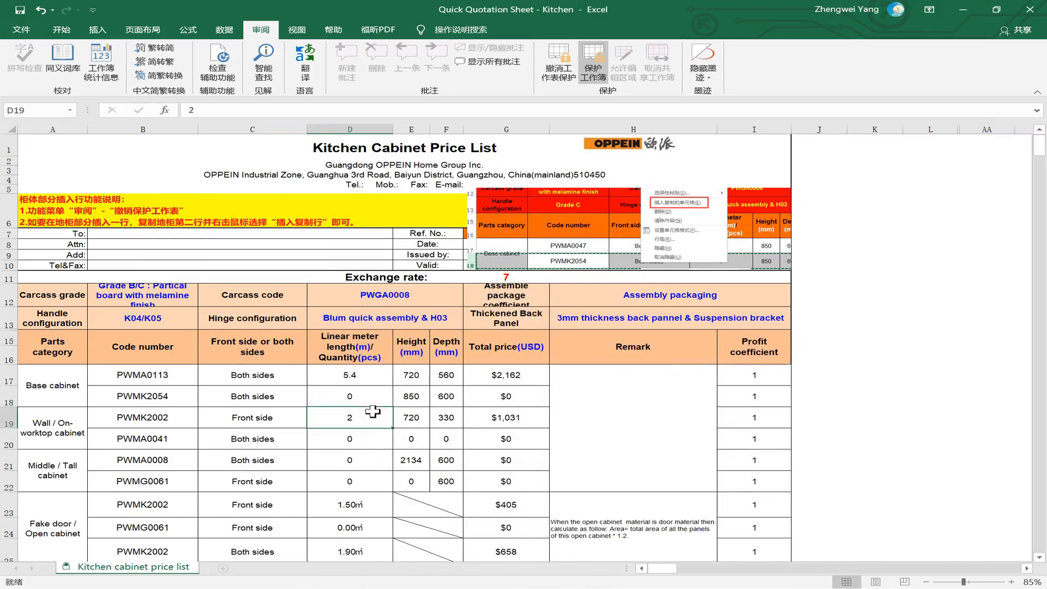
type("5.")
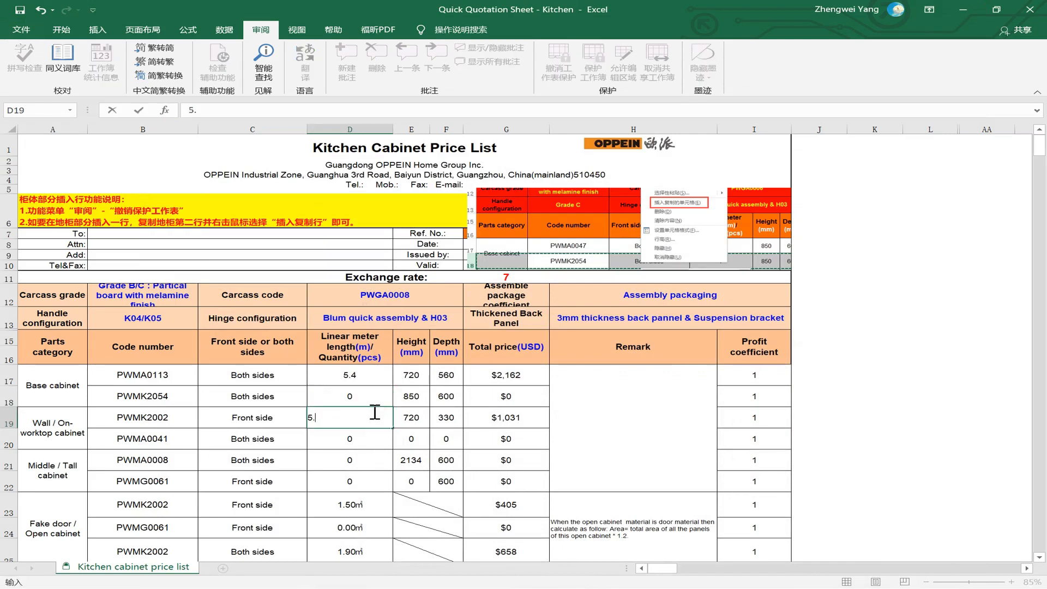
type("1")
key("Return")
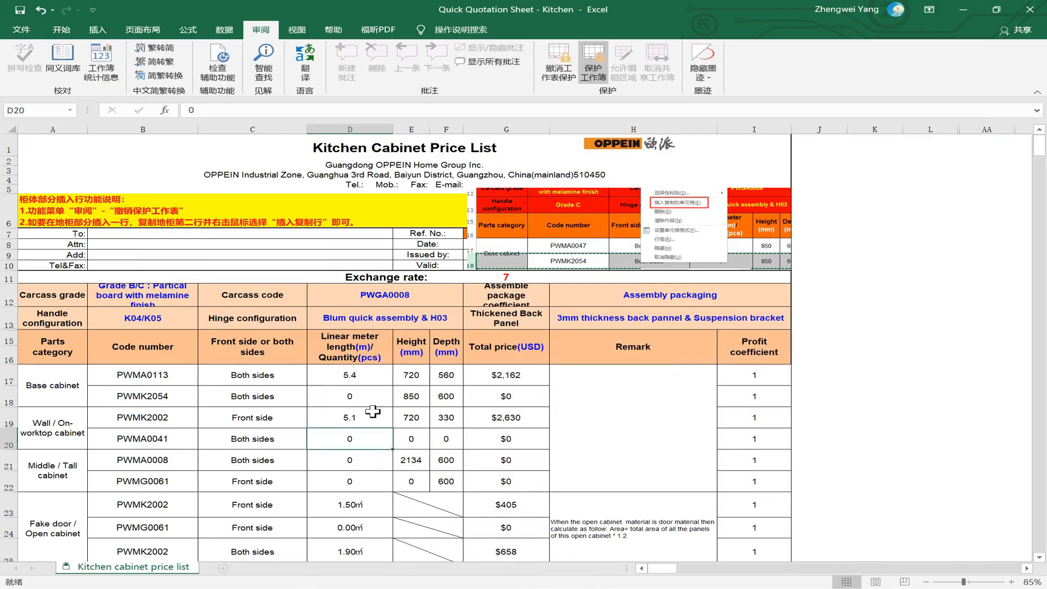
left_click(373, 411)
left_click(374, 437)
left_click(374, 421)
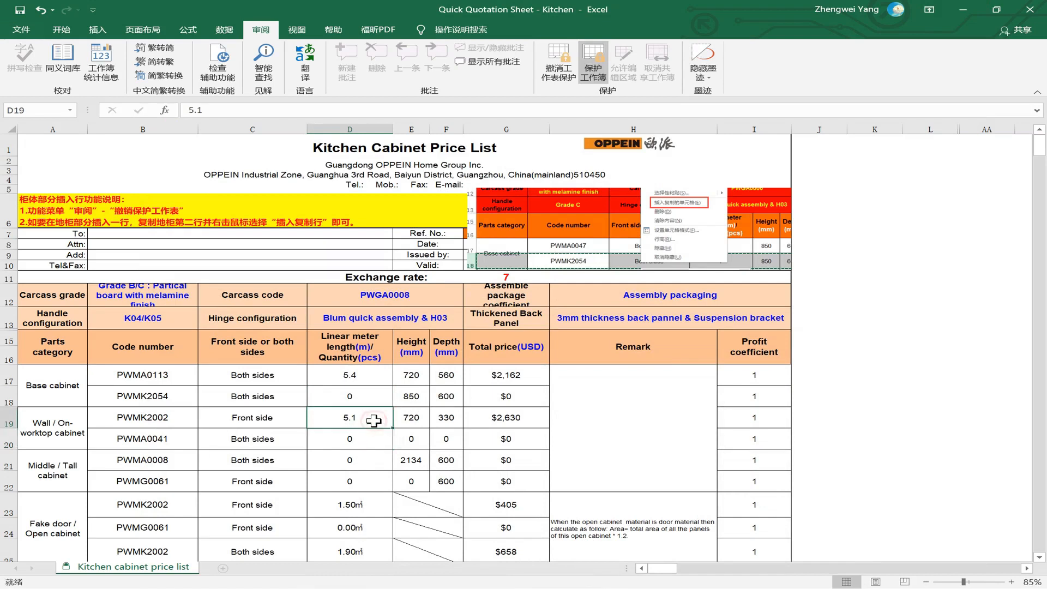
left_click(405, 415)
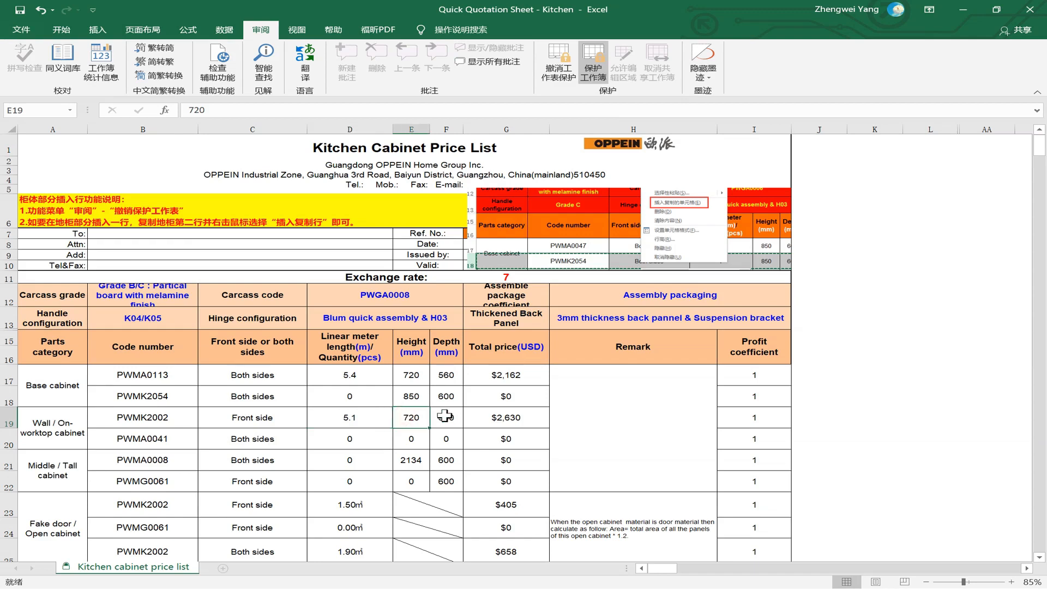
scroll(465, 380, "down", 1)
left_click_drag(27, 344, 521, 352)
left_click_drag(61, 383, 499, 378)
left_click(456, 404)
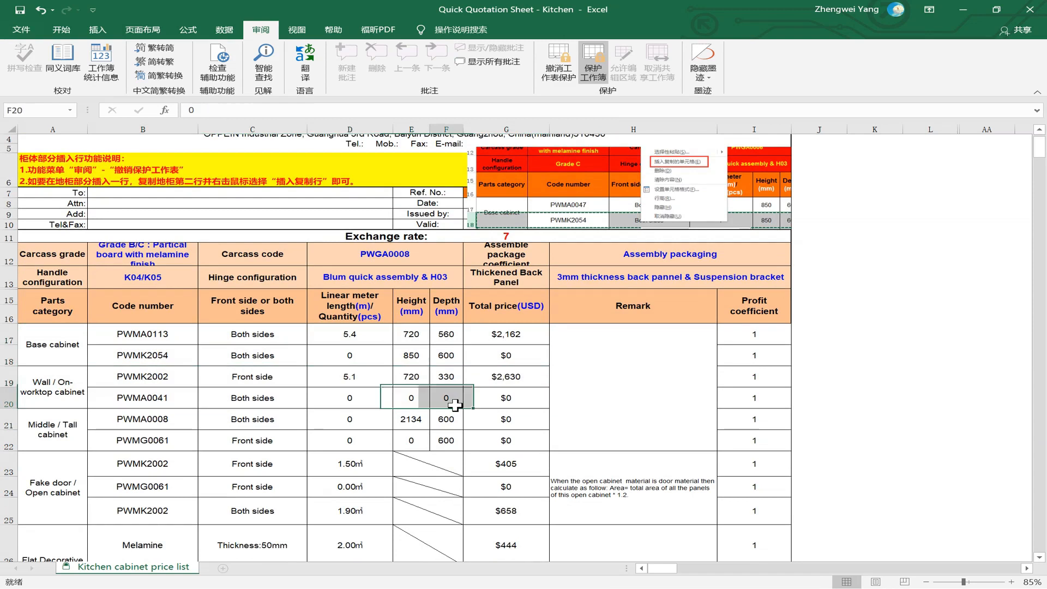
- Choose PWMA0113 as the code number of the first middle / tall cabinet row in cell B21
left_click(178, 421)
left_click(204, 424)
left_click(203, 437)
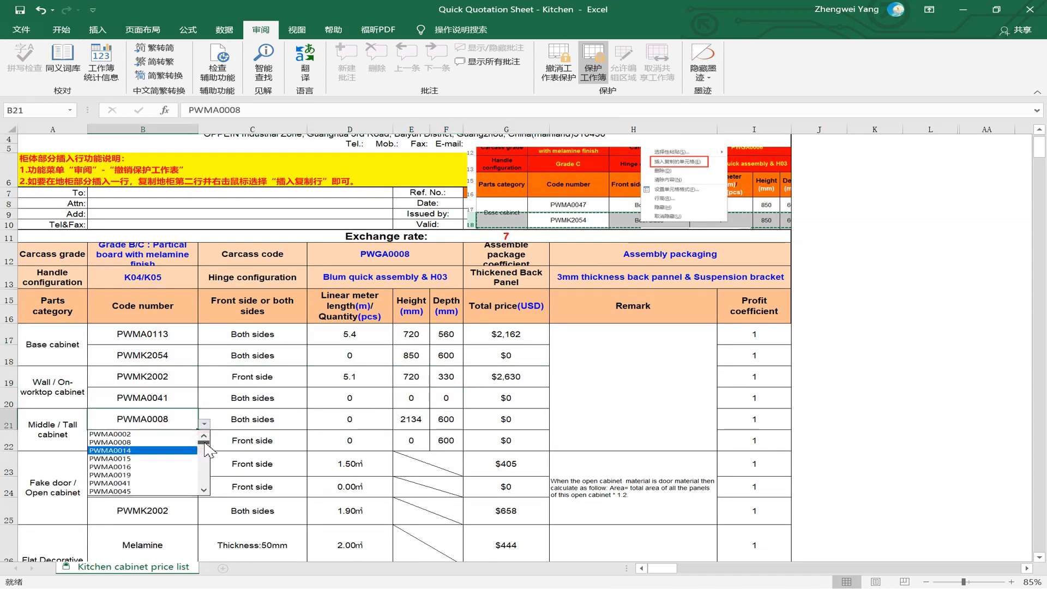
left_click(205, 446)
left_click_drag(204, 447, 203, 446)
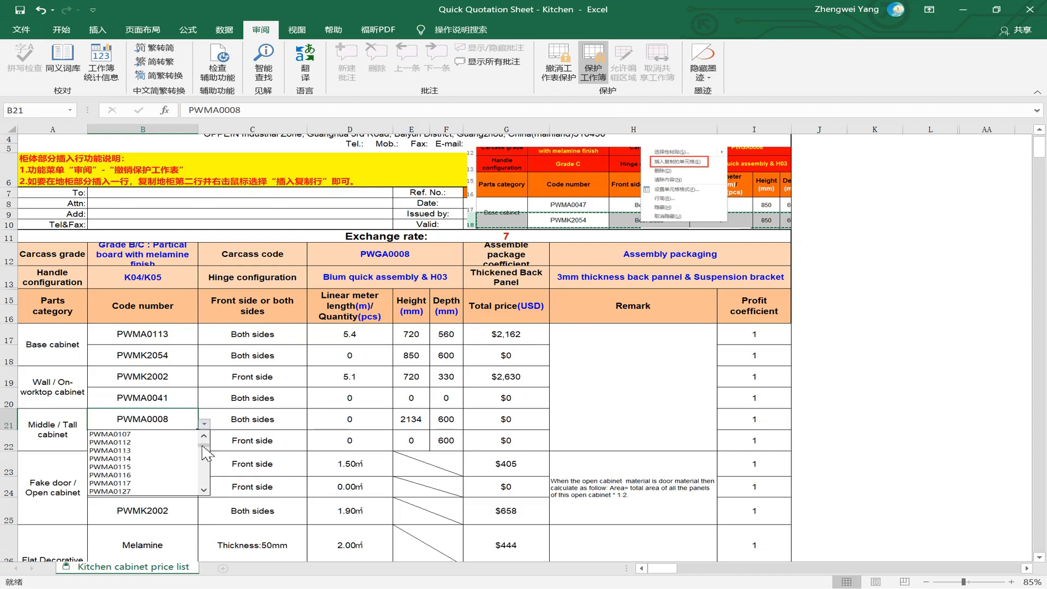
left_click(171, 449)
left_click(256, 412)
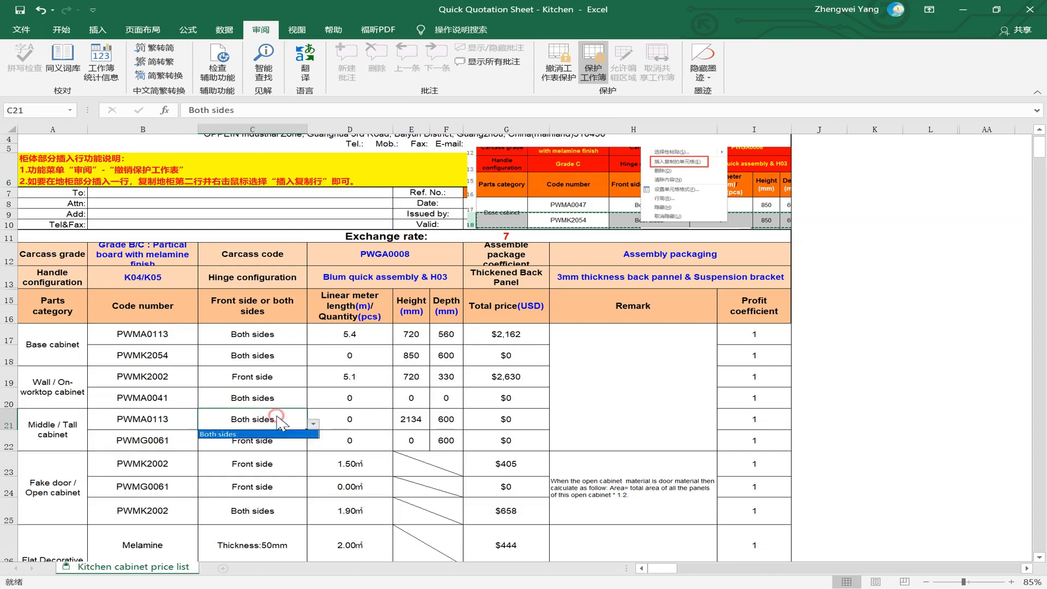
left_click(141, 417)
- Consult the wall cabinet plan in the Sample Kitchen PDF and set the tall cabinet's linear length in D21 to 0.6 m
key("alt+Tab")
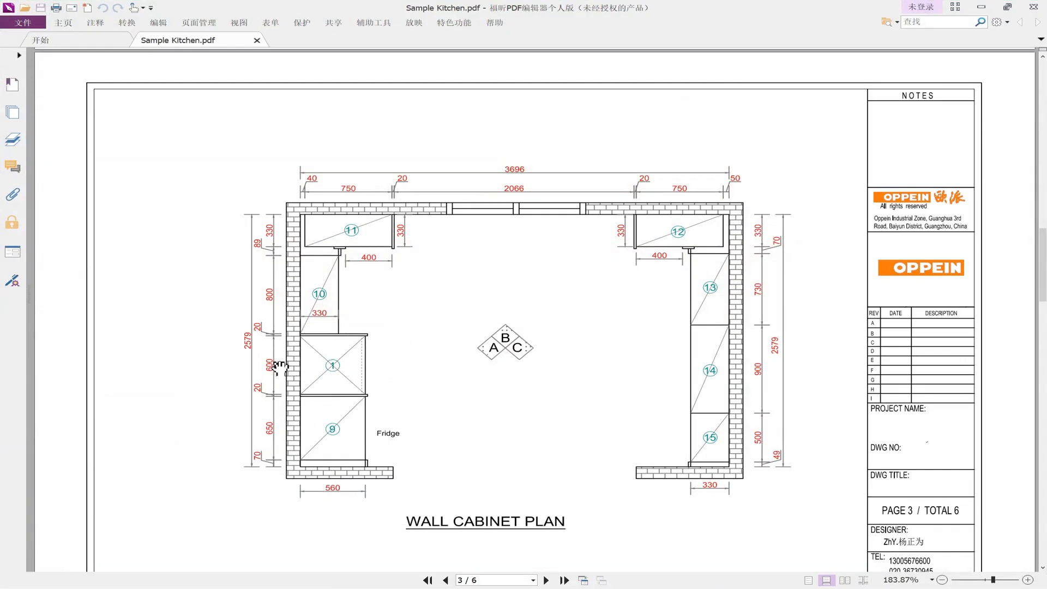
key("alt+Tab")
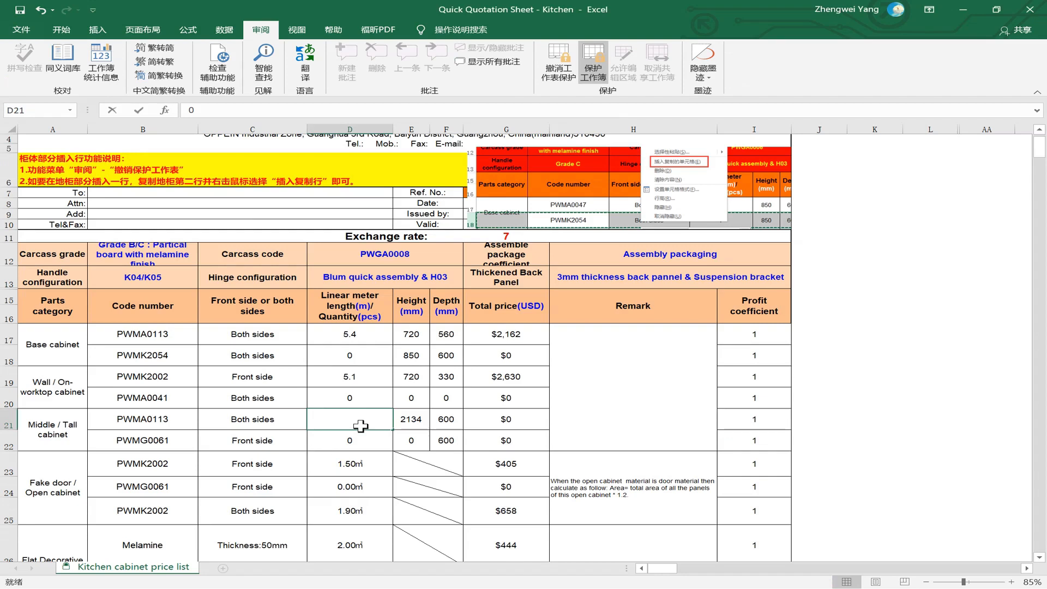
type("0.6")
key("Return")
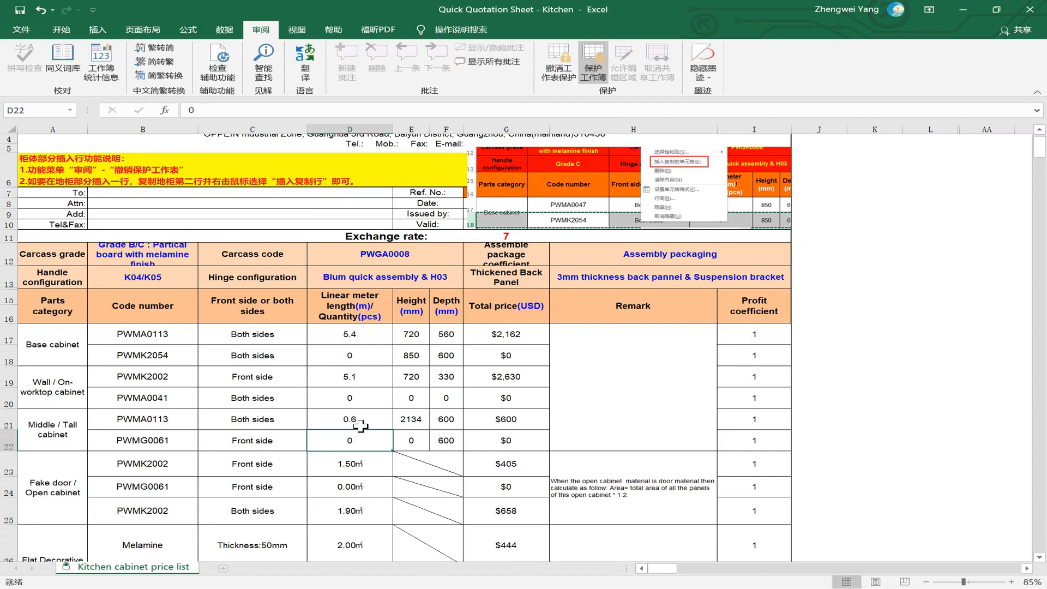
- Set the first tall cabinet row's height in E21 to 2100 mm and its depth in F21 to 560 mm
left_click(415, 420)
type("21")
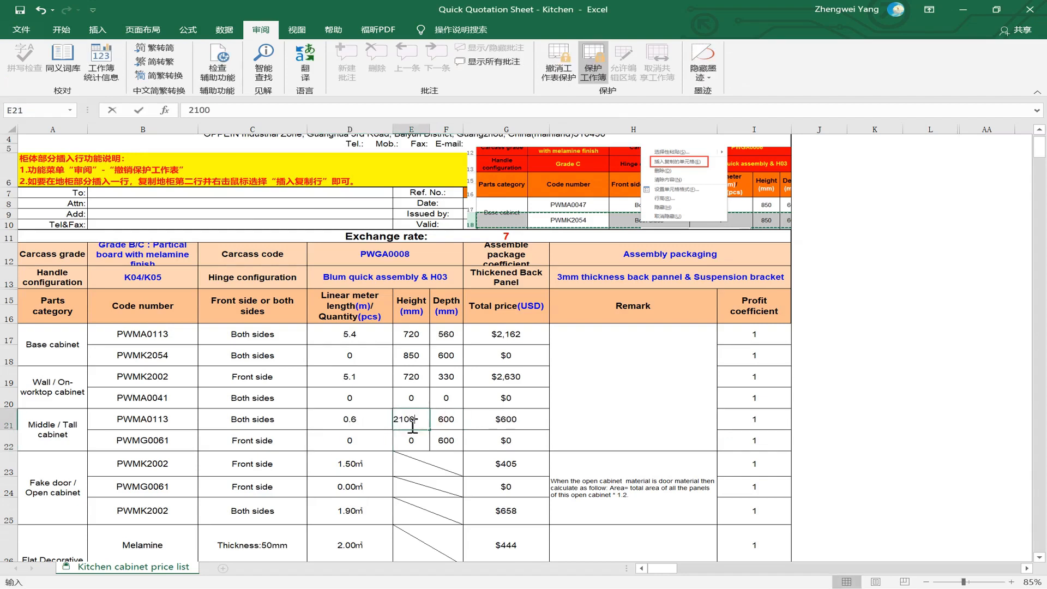
key("Return")
left_click(446, 420)
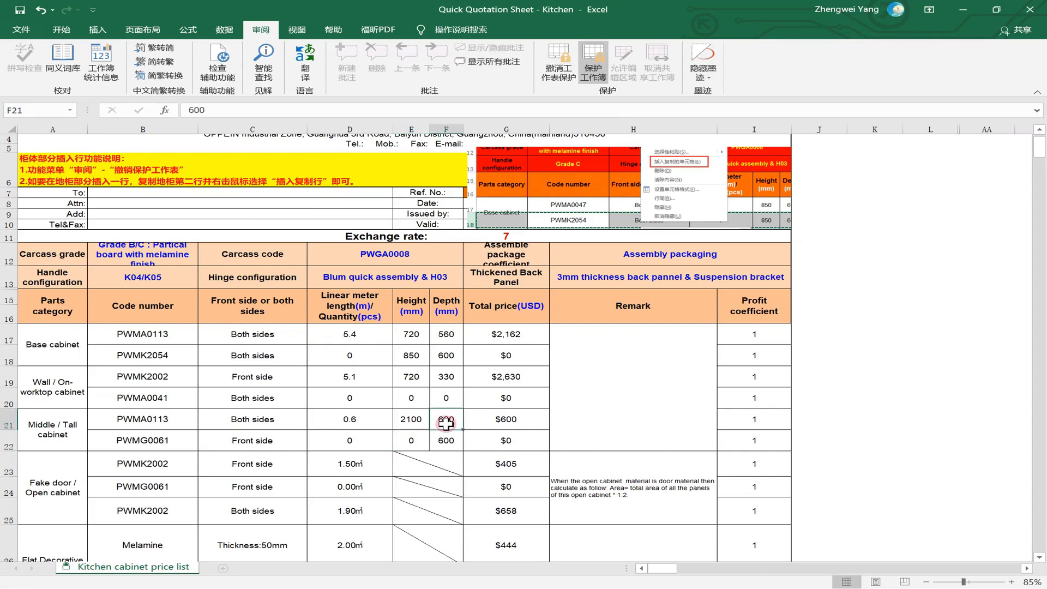
type("560")
key("Return")
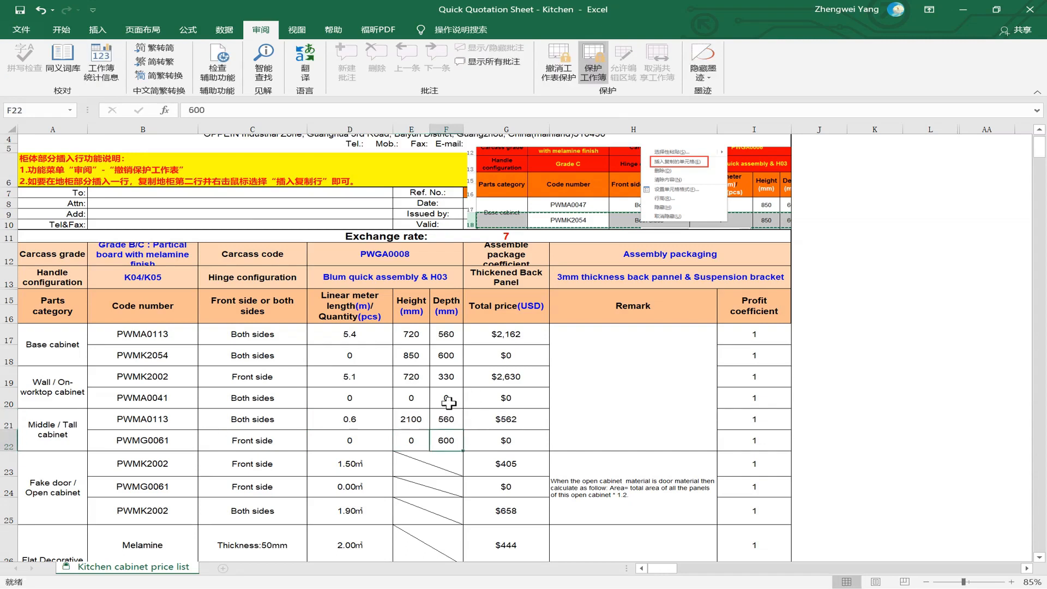
- Review the fake door / open cabinet rows and examine the base and wall cabinet plans in the Sample Kitchen PDF for fillers and side panels
left_click(447, 398)
scroll(347, 387, "down", 1)
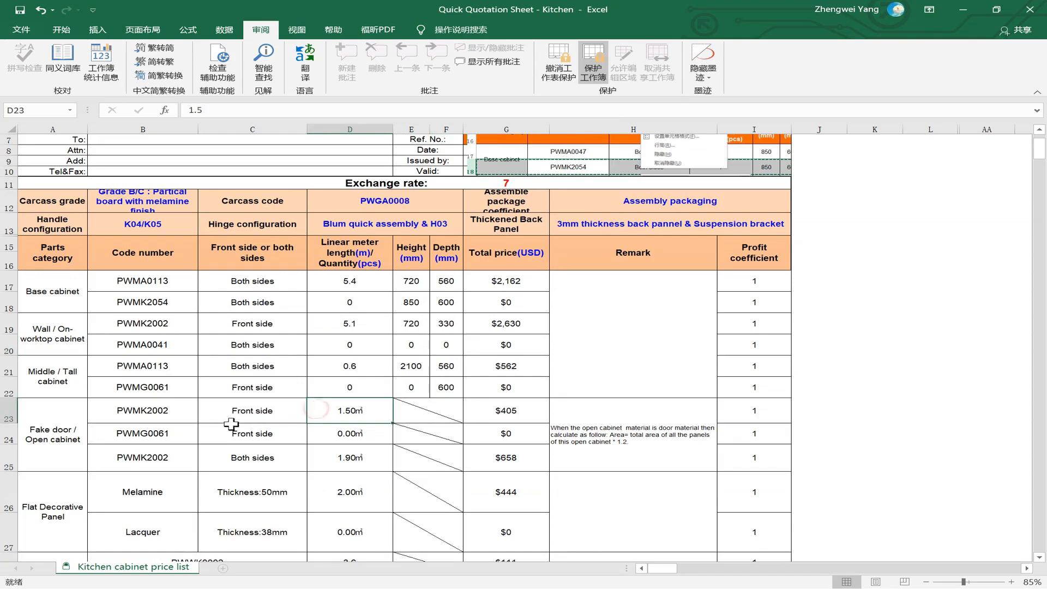
scroll(322, 409, "down", 1)
left_click(273, 377)
left_click(116, 385)
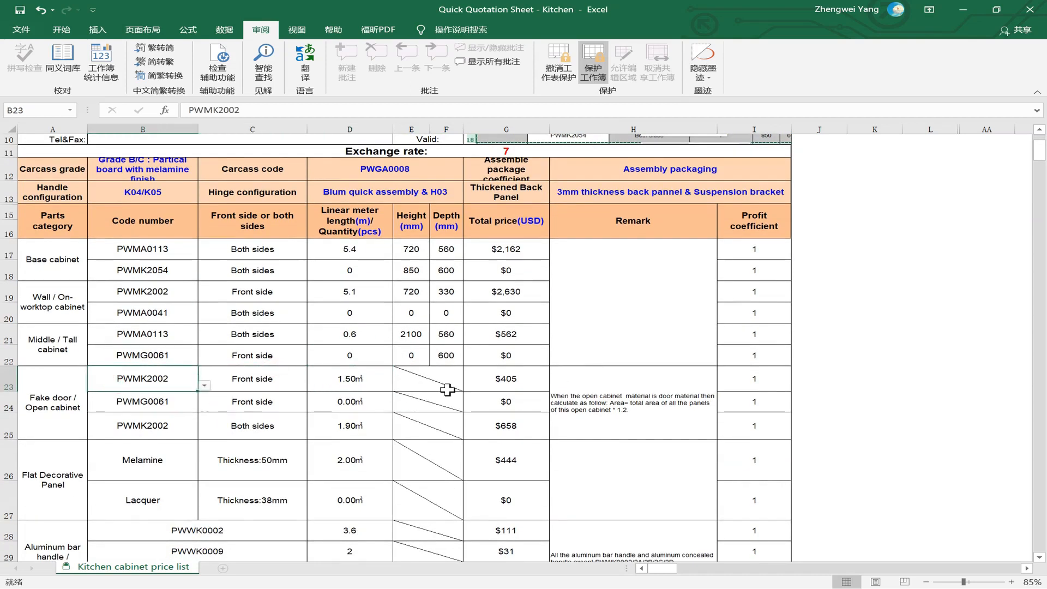
left_click(348, 381)
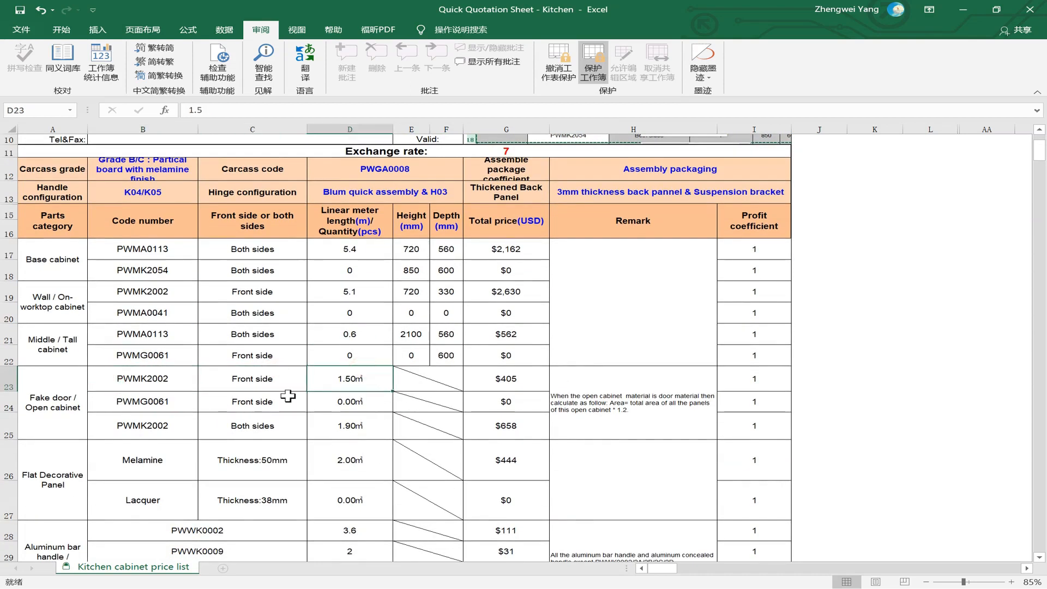
key("alt+Tab")
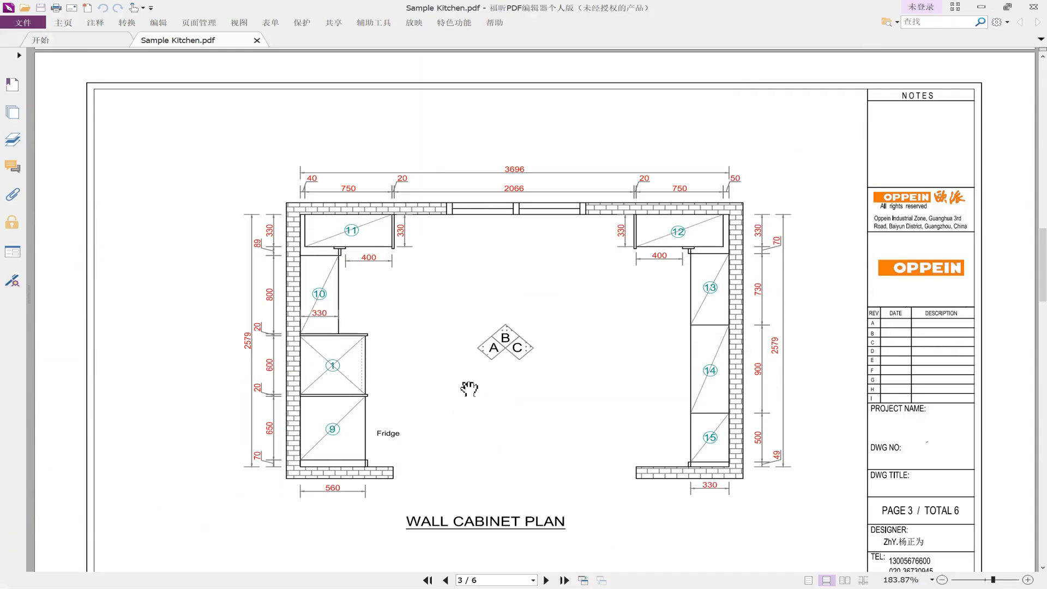
scroll(551, 363, "up", 10)
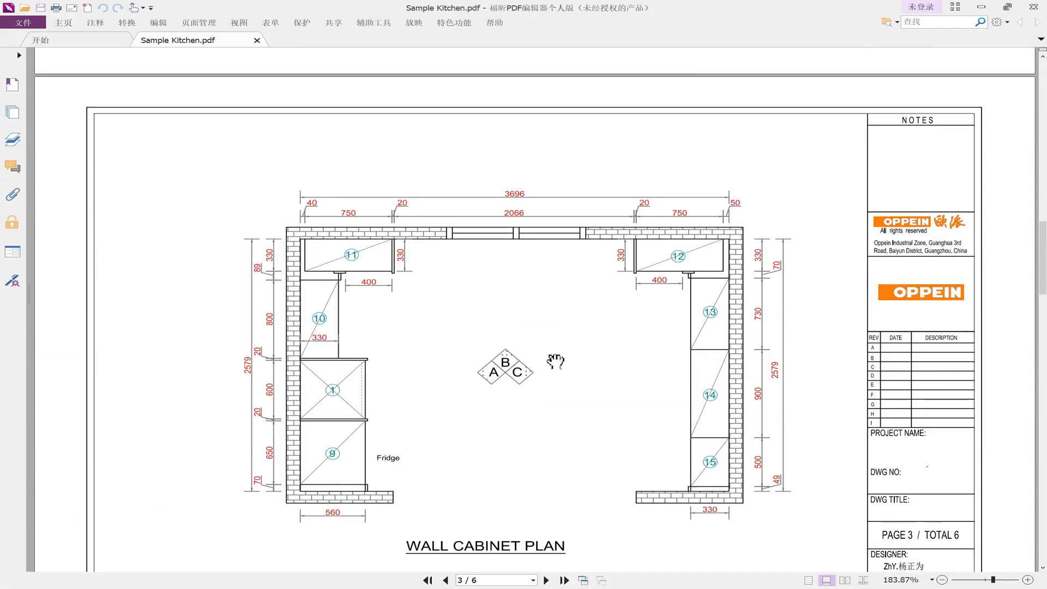
scroll(551, 372, "up", 3)
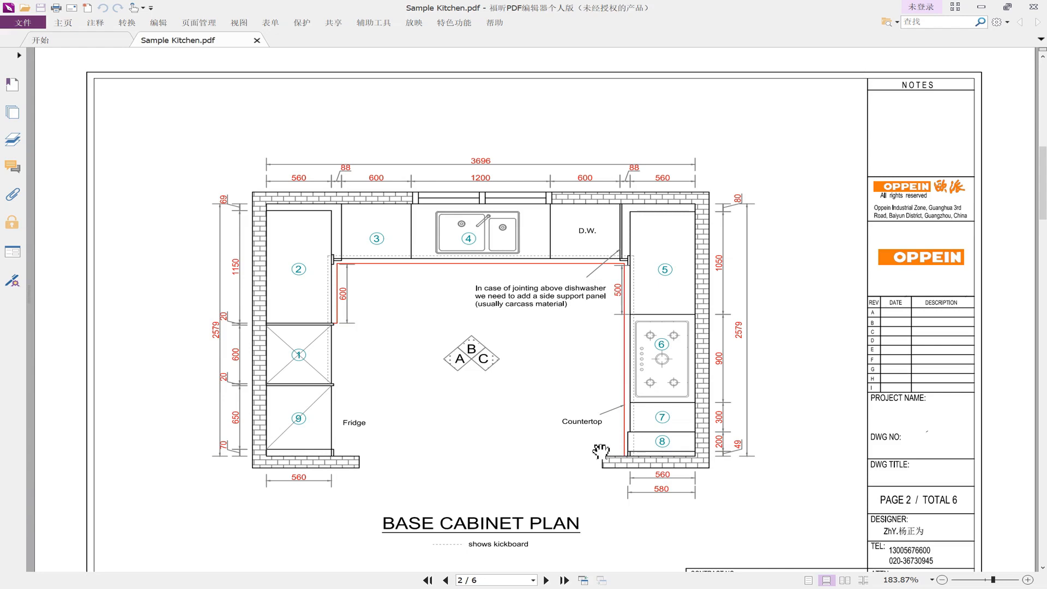
scroll(575, 446, "down", 1)
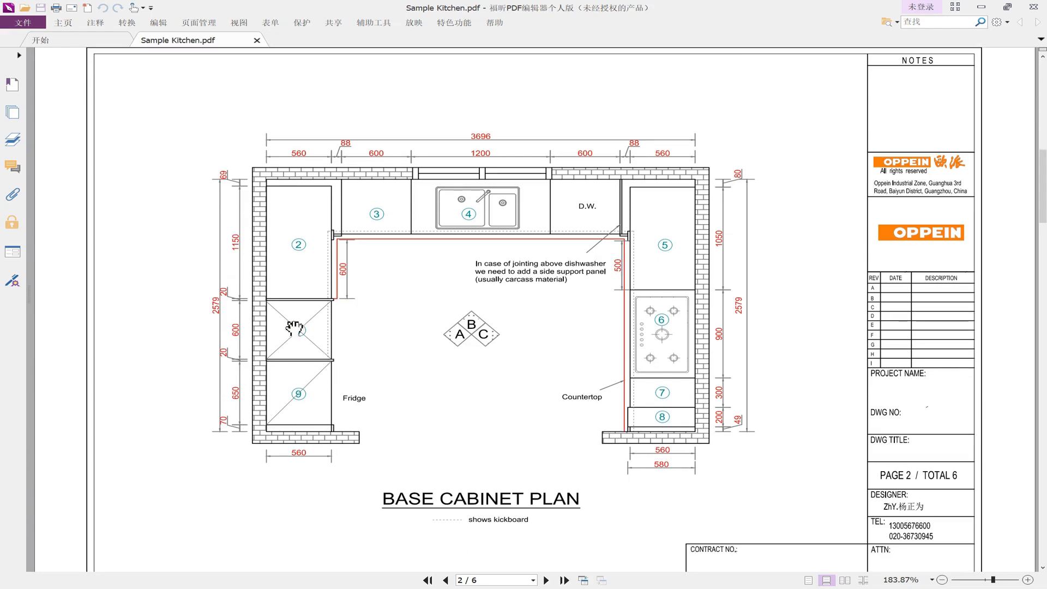
scroll(464, 364, "down", 10)
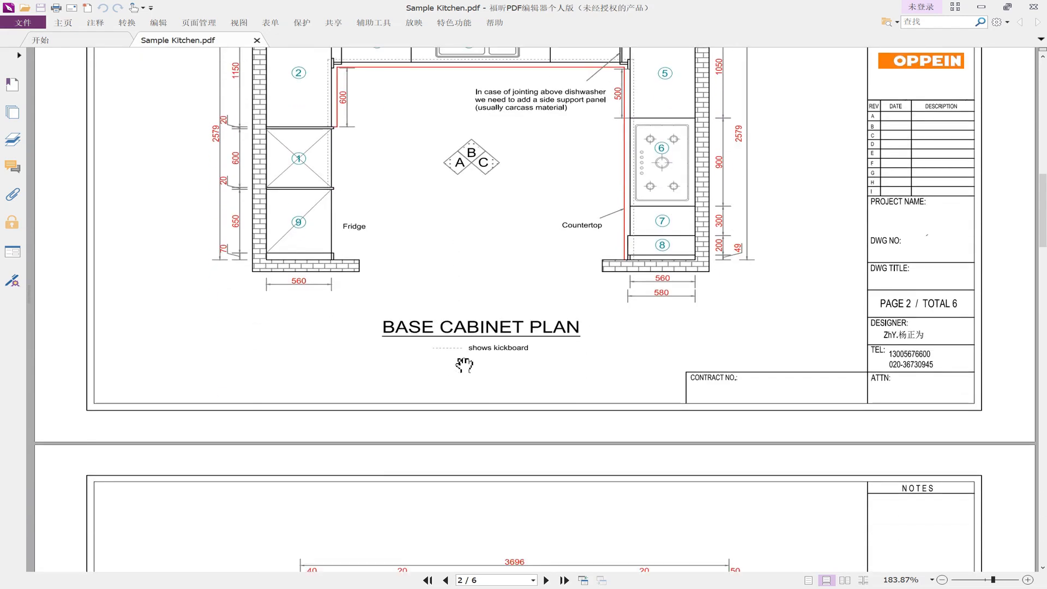
scroll(464, 365, "down", 4)
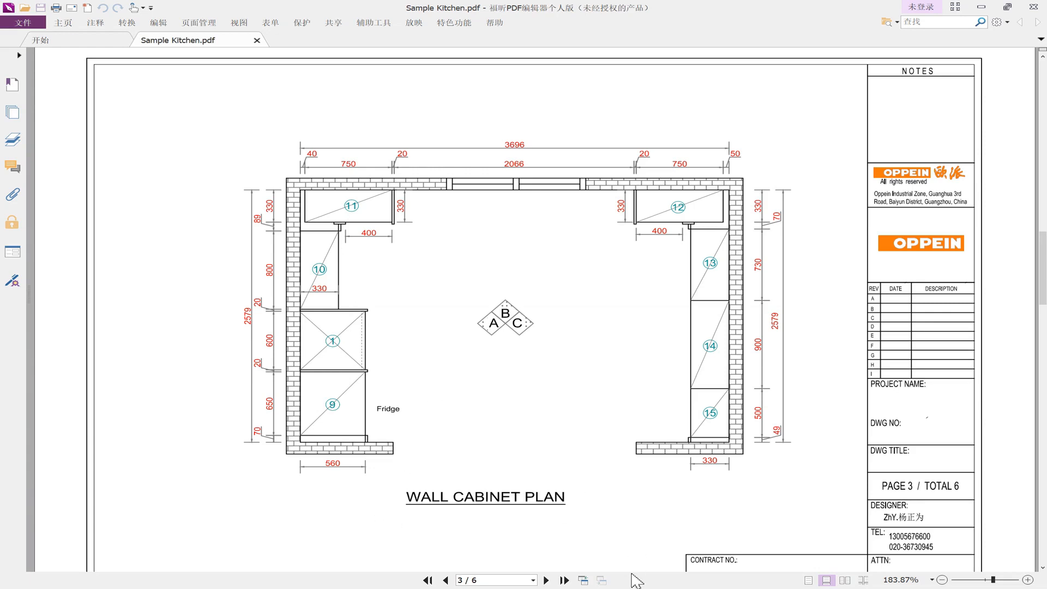
- Open a blank Typora note and place its window beside the wall cabinet plan
key("alt+Tab")
key("alt+Tab")
key("super")
left_click(565, 577)
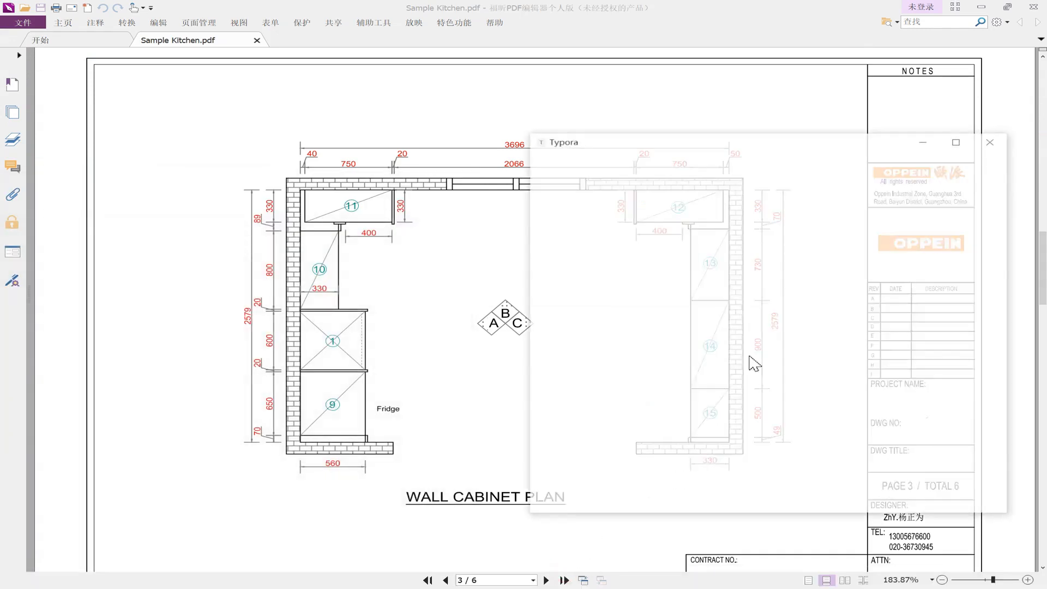
left_click(753, 256)
left_click_drag(675, 146, 884, 68)
left_click(838, 158)
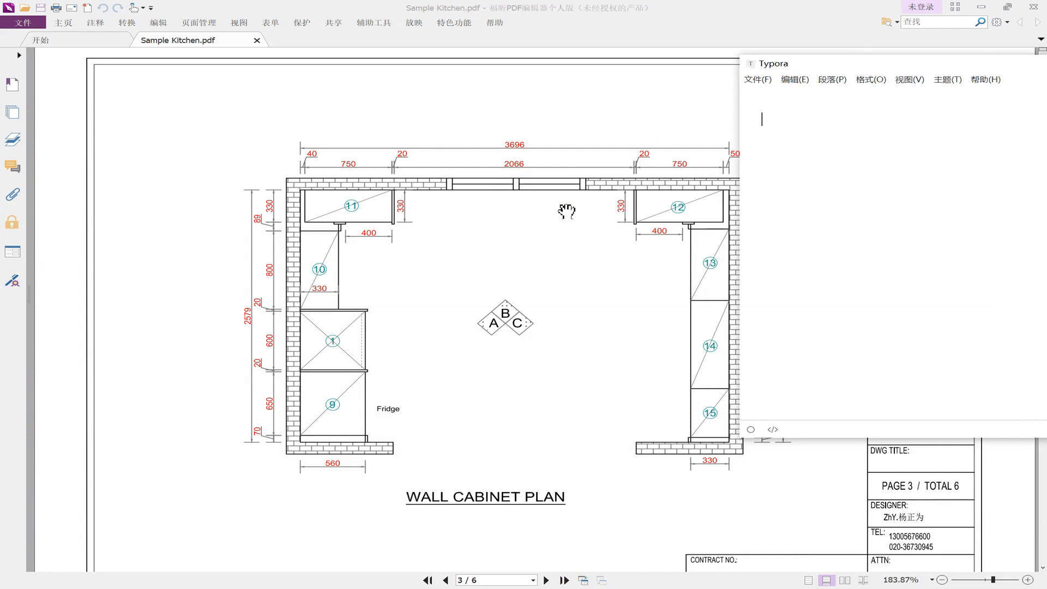
- Bring up the base cabinet plan and note "1 Corner Filler: 150mm" on the first line of the Typora document
scroll(589, 251, "up", 8)
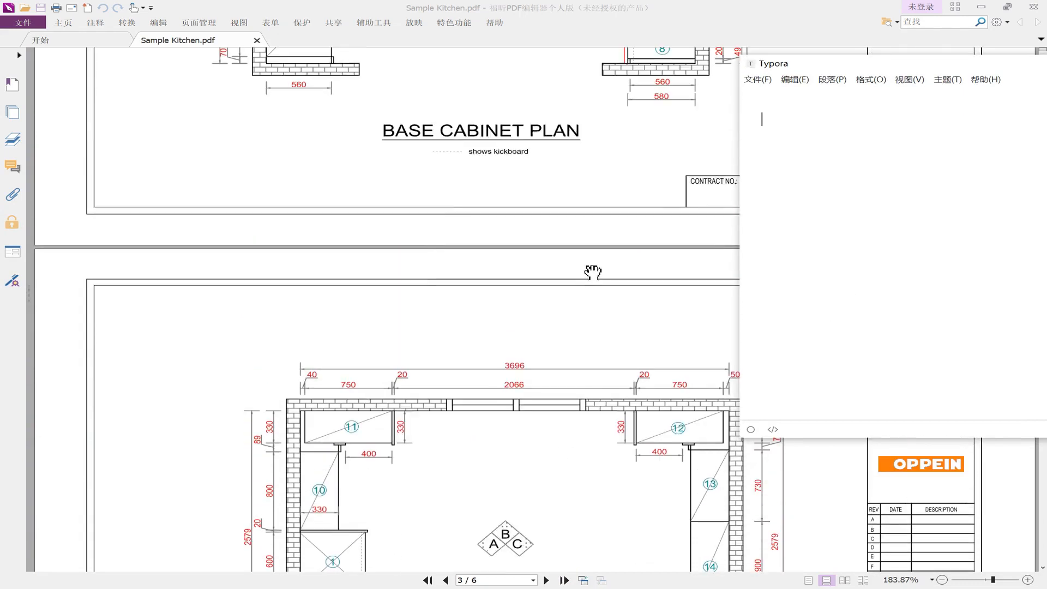
scroll(593, 294, "up", 3)
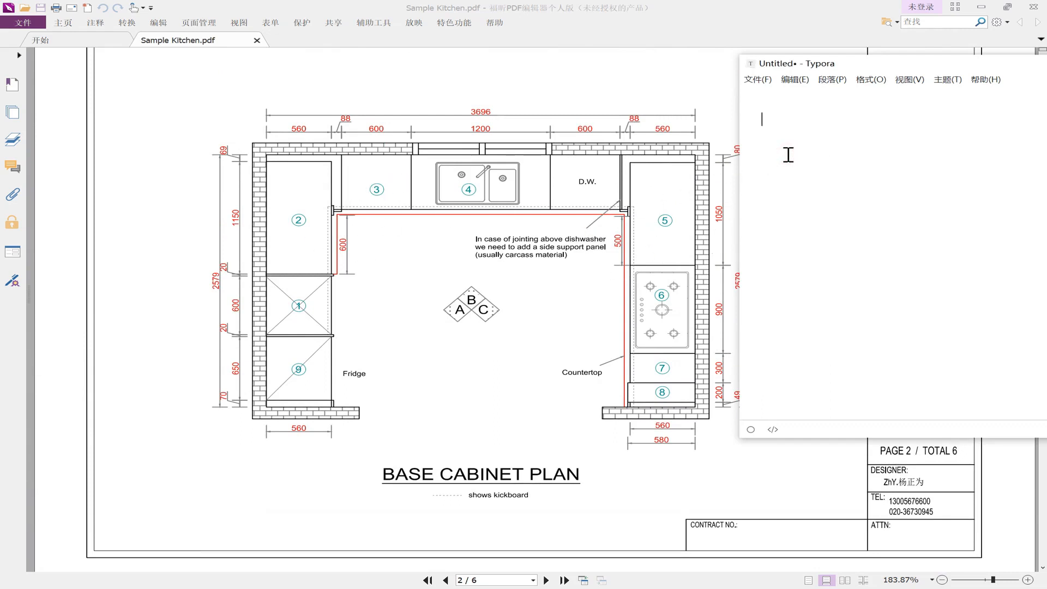
type("1 Corner Fill")
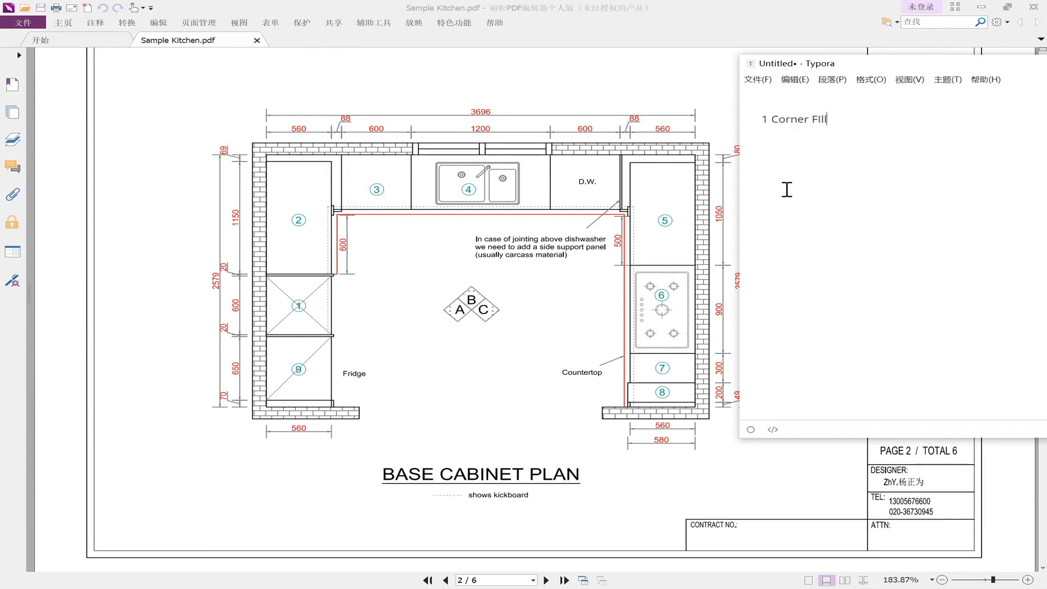
type("er:")
type(" 150")
type("5")
type("mm")
left_click_drag(845, 121, 893, 109)
left_click(905, 130)
- Check the fillers on the base cabinet plan and record the size 350*720 on the note's second line
type("300*720")
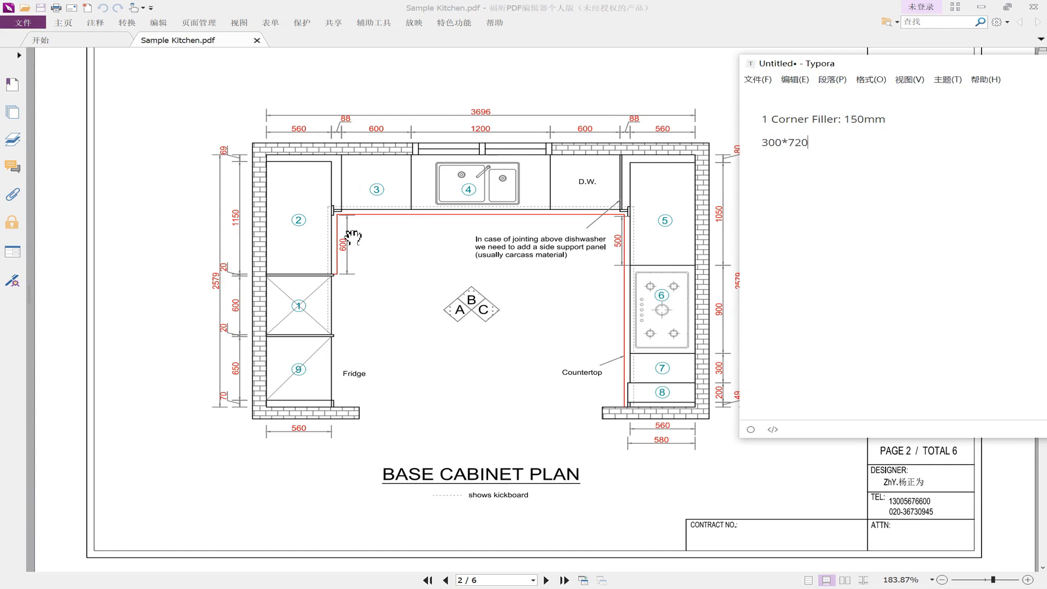
left_click(679, 401)
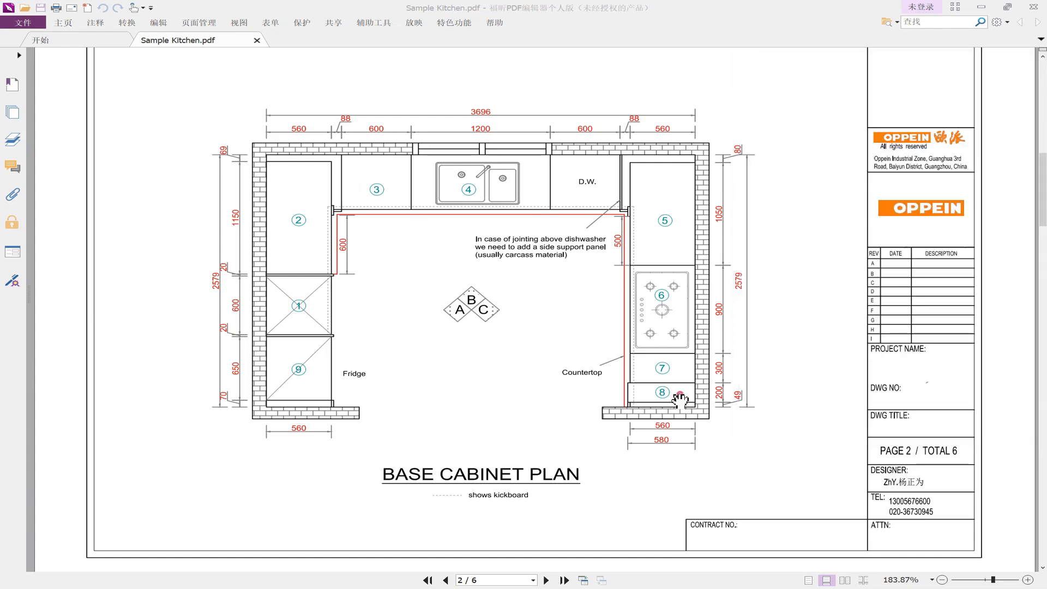
scroll(668, 404, "down", 1)
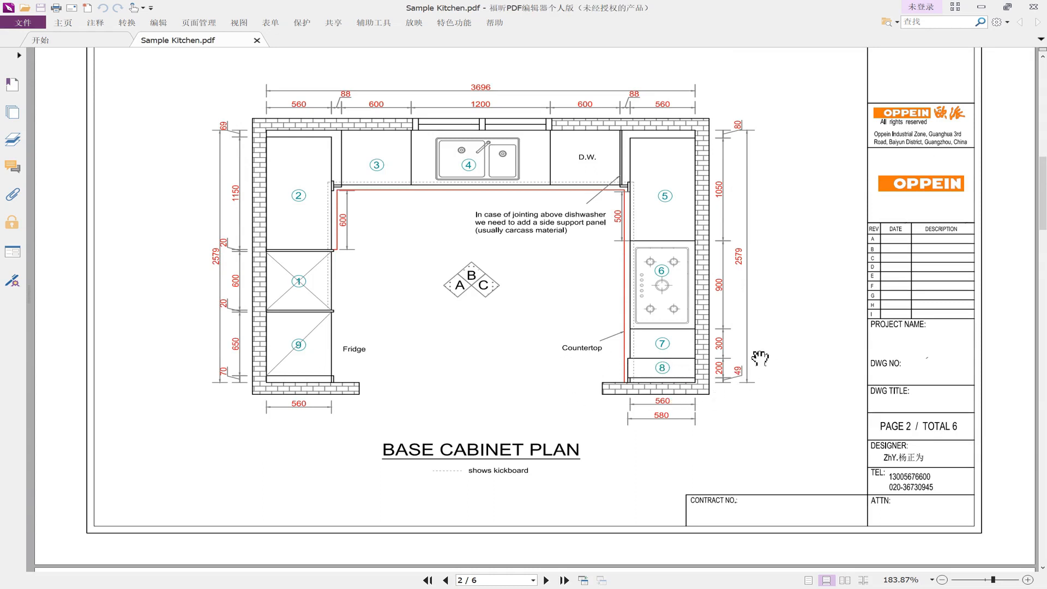
key("alt+Tab")
key("Return")
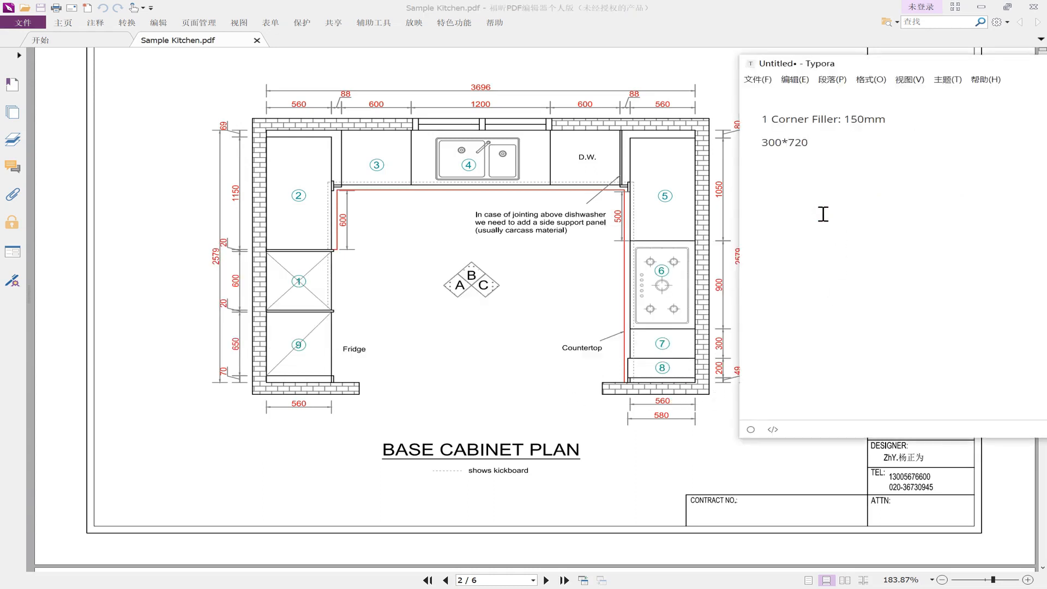
type("50*720")
left_click_drag(832, 169, 773, 147)
key("BackSpace")
type("50")
- Label the 350*720 line "Base Cabinet:" and add a "Wall Cabinet:" heading below it
left_click(760, 136)
type("Base Cabinet")
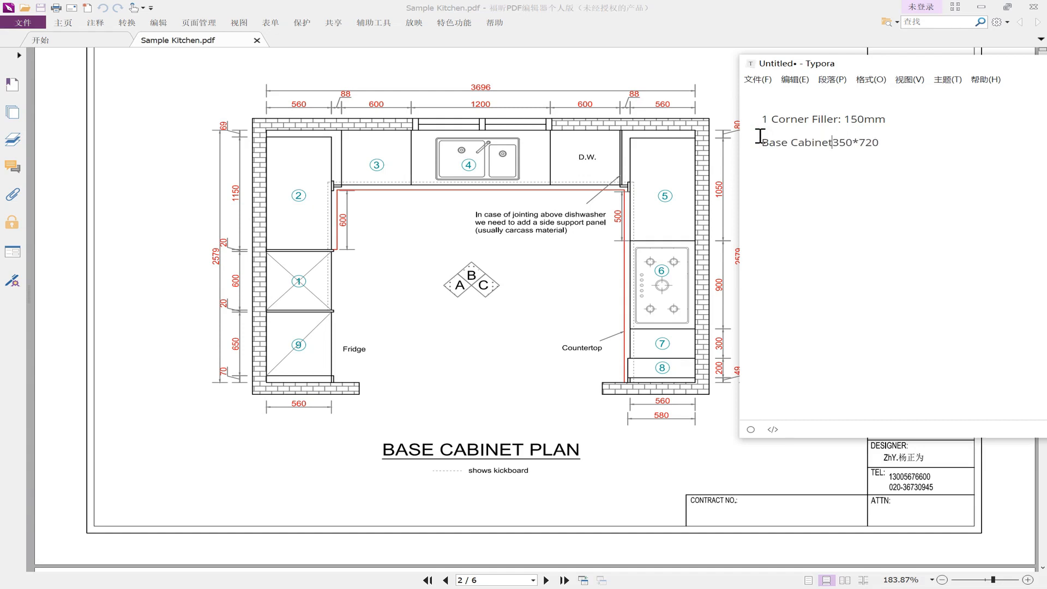
type(":")
key("End")
key("Return")
type("Wall Cabine")
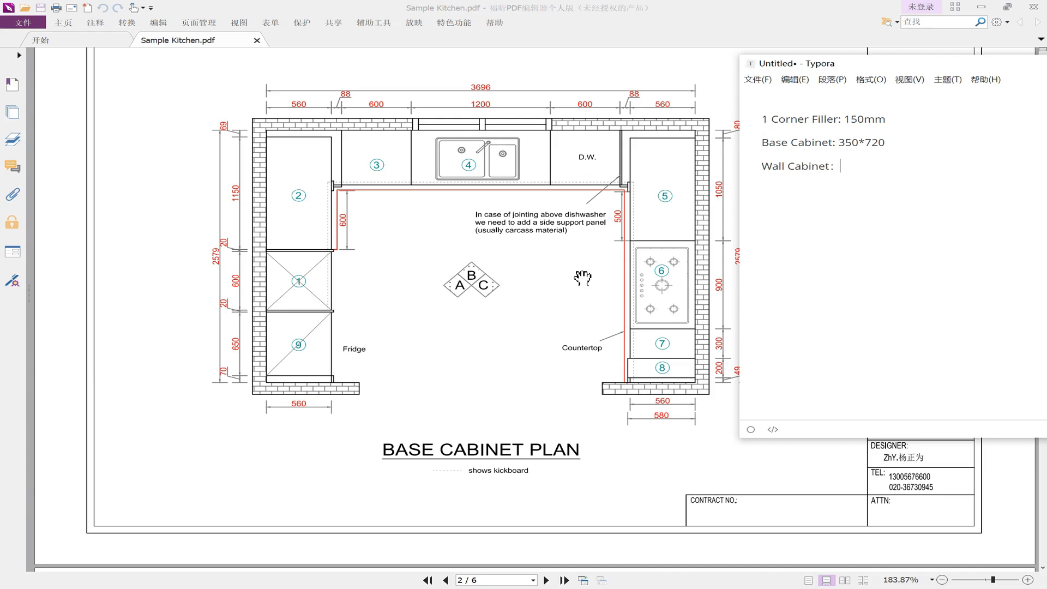
- Consult the wall cabinet plan and list 300 * 720 *2, 350 * 720 *2 and 120 * 720 as bullets under Wall Cabinet
scroll(583, 278, "down", 6)
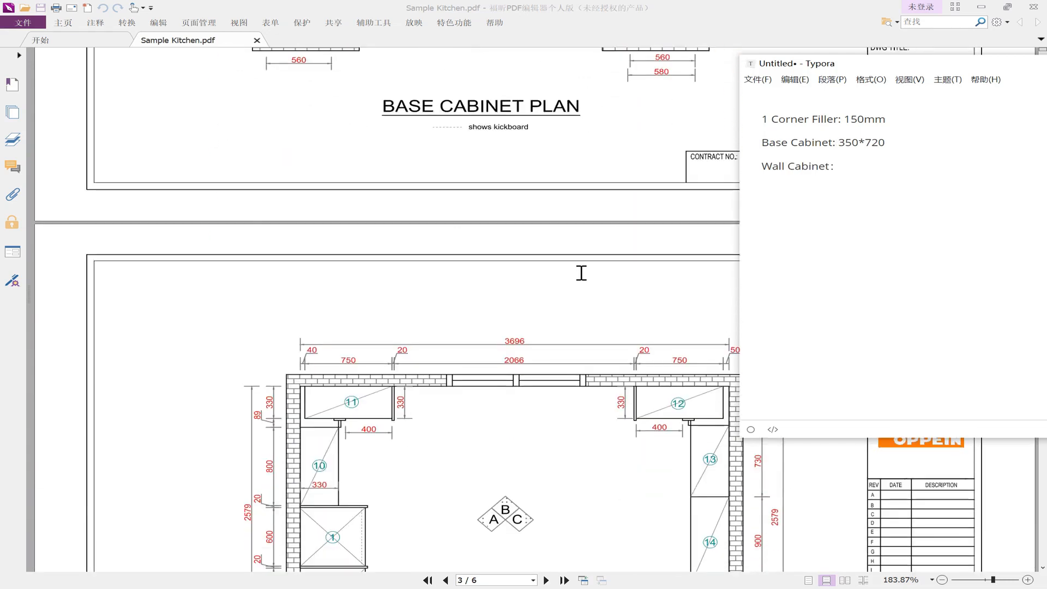
scroll(496, 371, "down", 2)
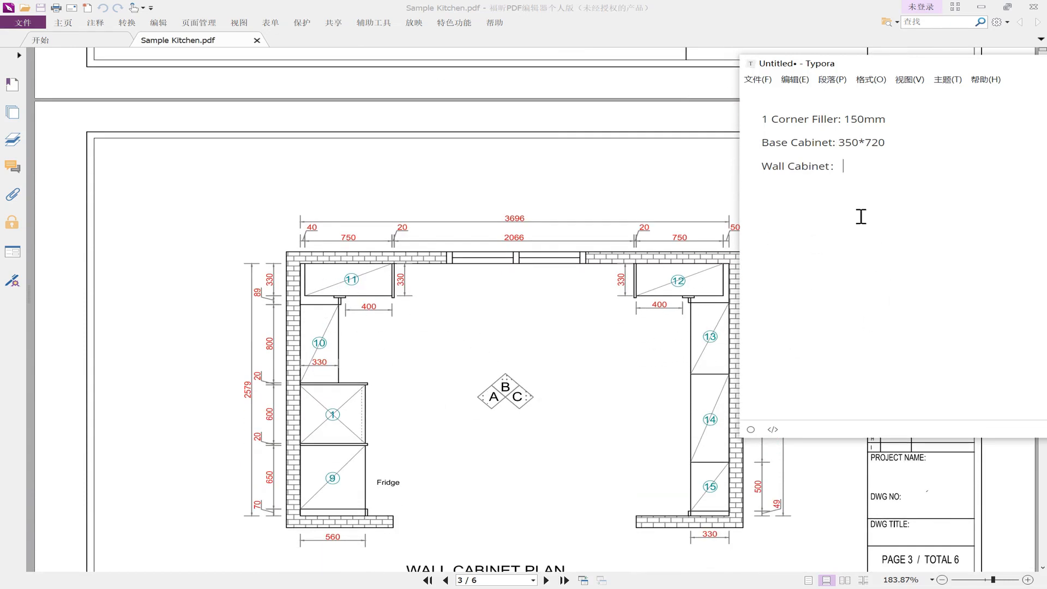
type("300")
type("50 *")
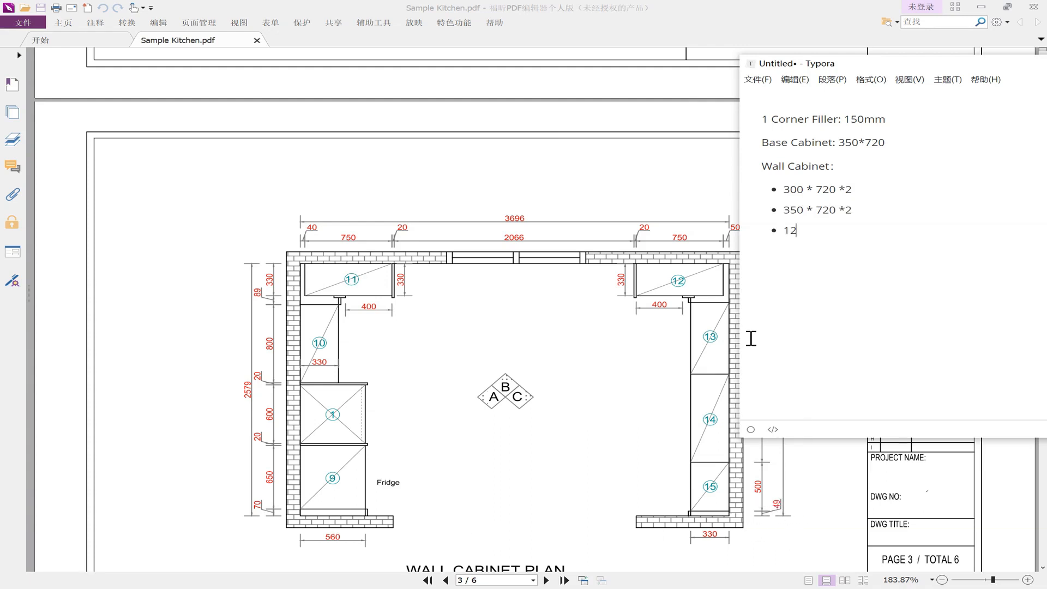
type("20")
- Add up the listed wall cabinet widths and enter the combined size 1.42*0.72 as a fourth bullet
double_click(805, 189)
double_click(805, 209)
left_click(796, 256)
type("14")
type("42")
- Add a "High Cabinet:" heading to the note with the bullet 580 * 2100 * 2 beneath it
type("High")
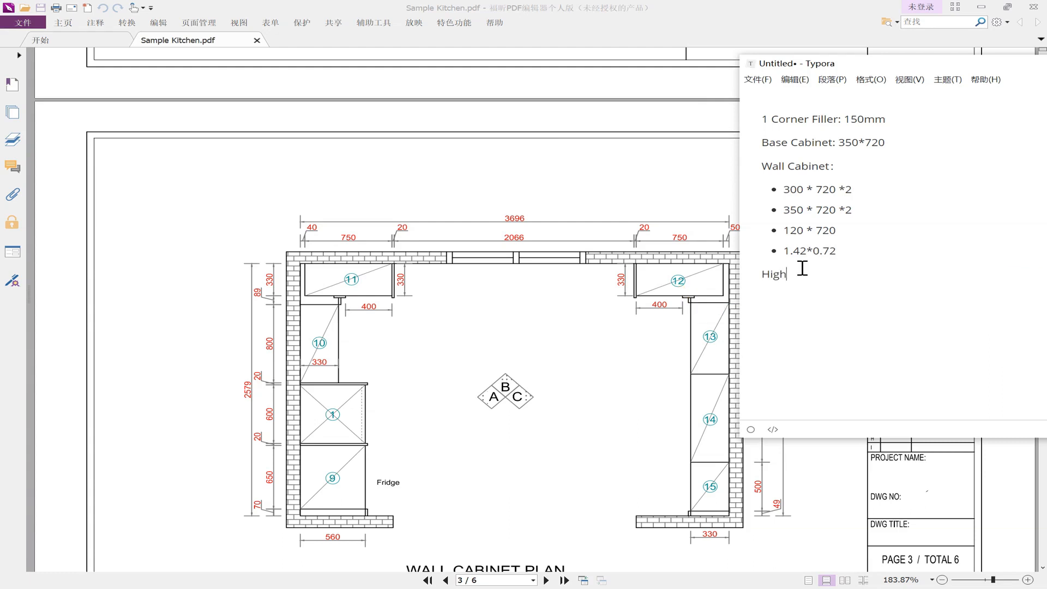
type(" Cabine")
type(" 58")
type("0*")
key("BackSpace")
type("* 2100 * 2")
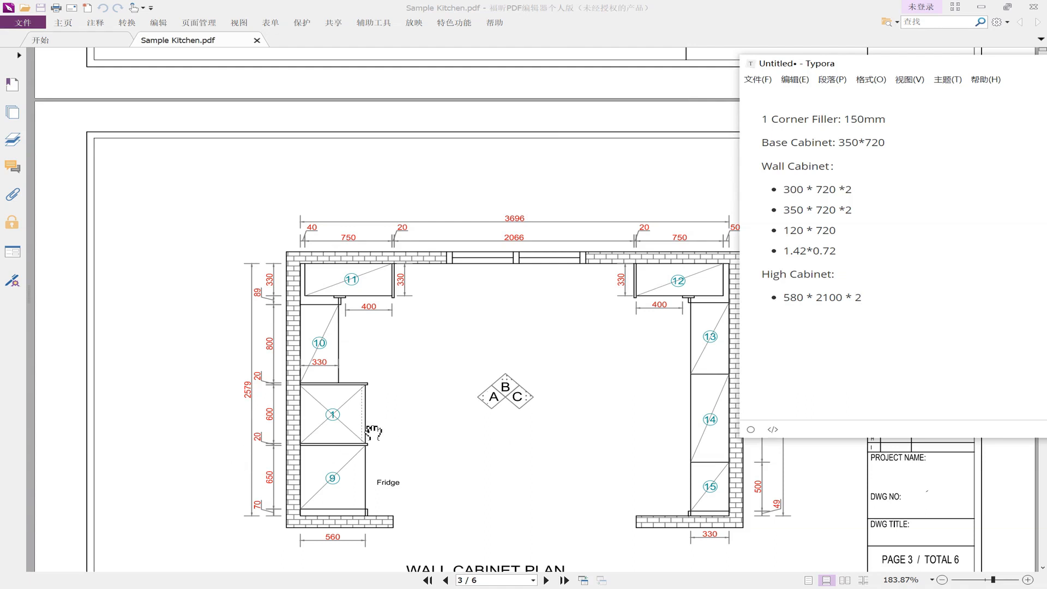
scroll(682, 387, "down", 1)
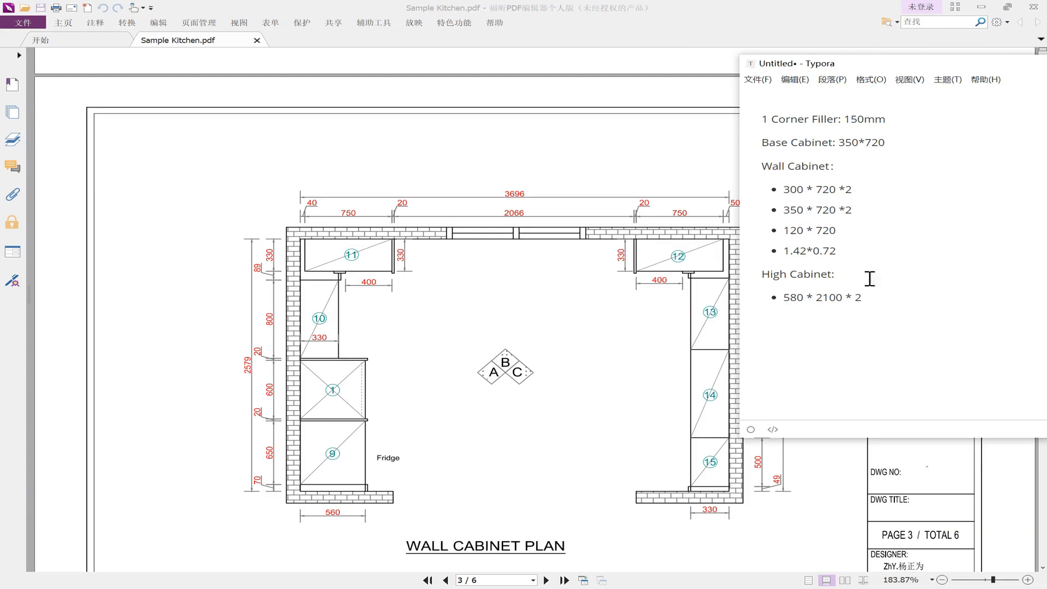
- Change the fourth wall cabinet bullet to a plain line reading =1.42*0.72 and note 2.75 and 1 below the list
key("BackSpace")
type("=")
left_click(833, 325)
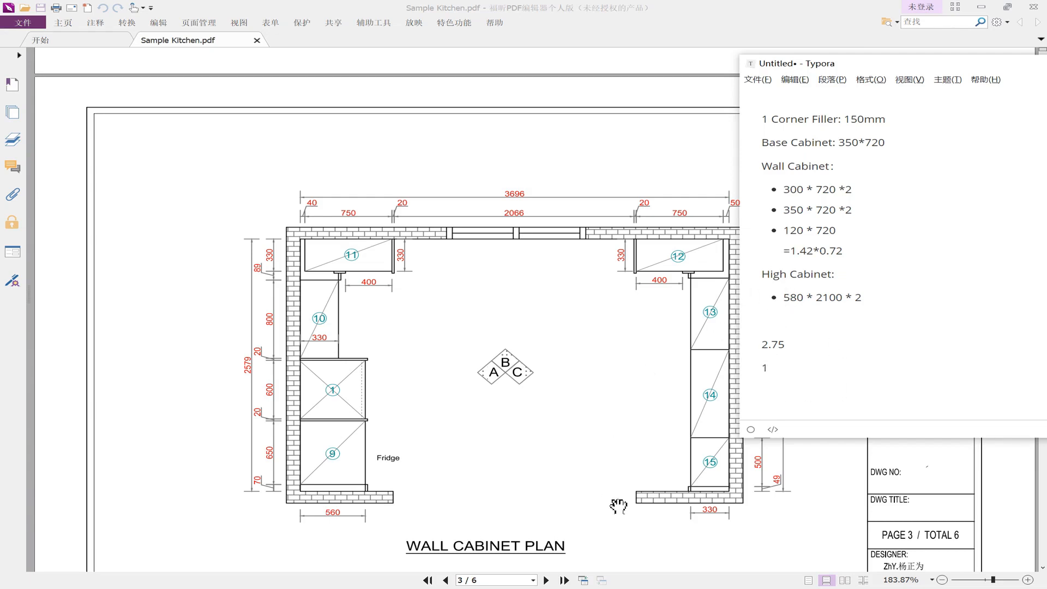
- Switch to the Excel quotation sheet and set the first Fake door / Open cabinet row's code number to PWMA0113
key("super")
left_click(593, 577)
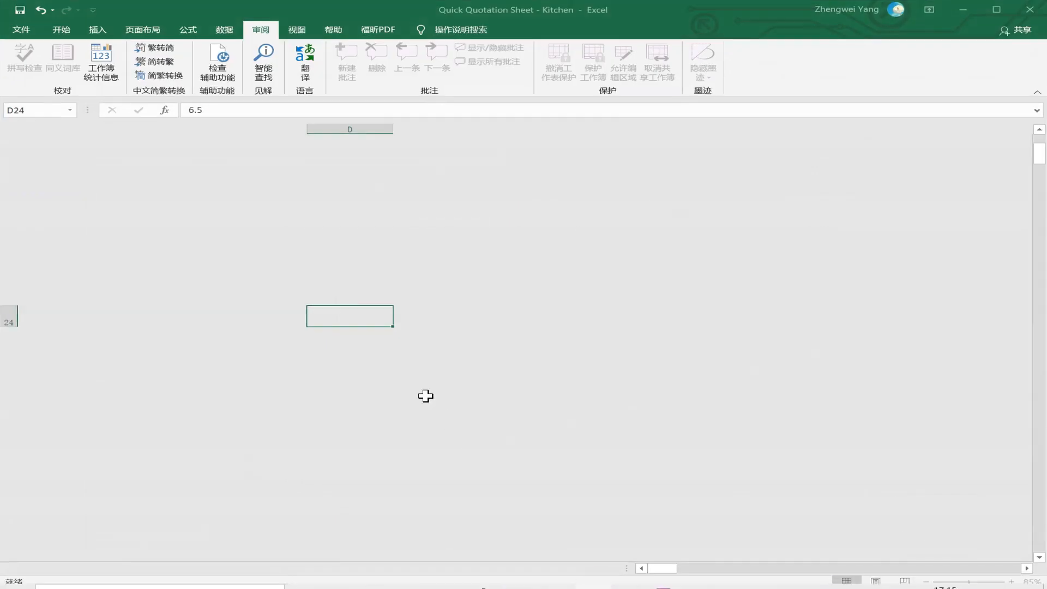
left_click(350, 294)
left_click(134, 297)
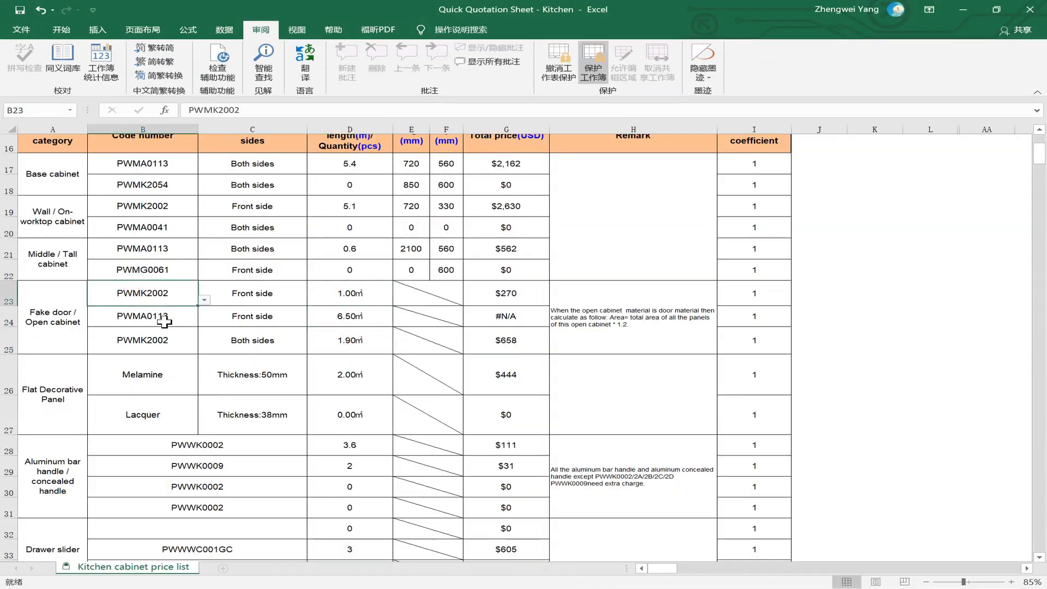
left_click(204, 300)
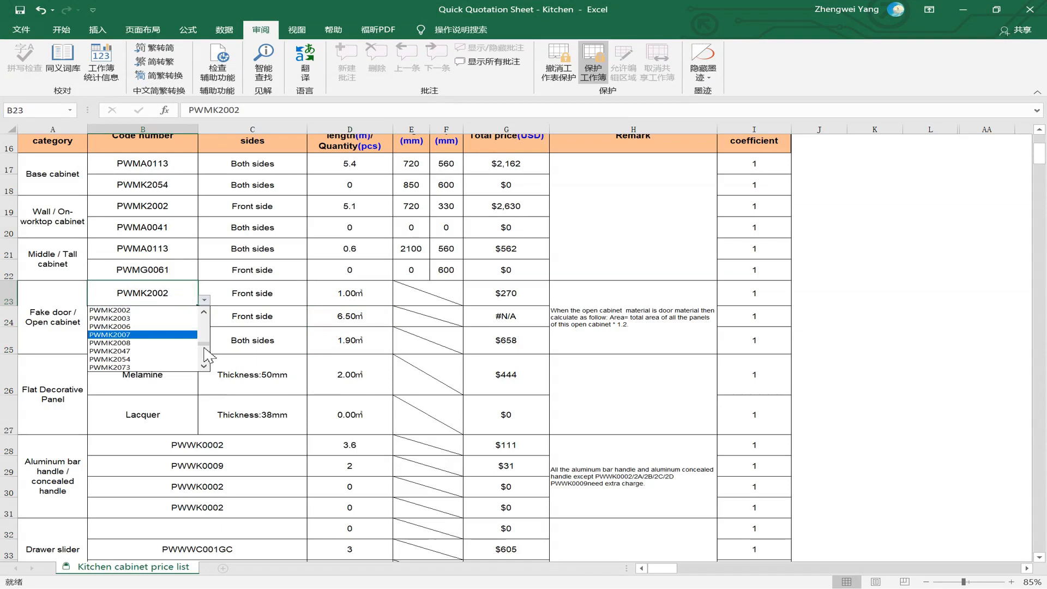
left_click_drag(202, 345, 208, 323)
left_click(188, 342)
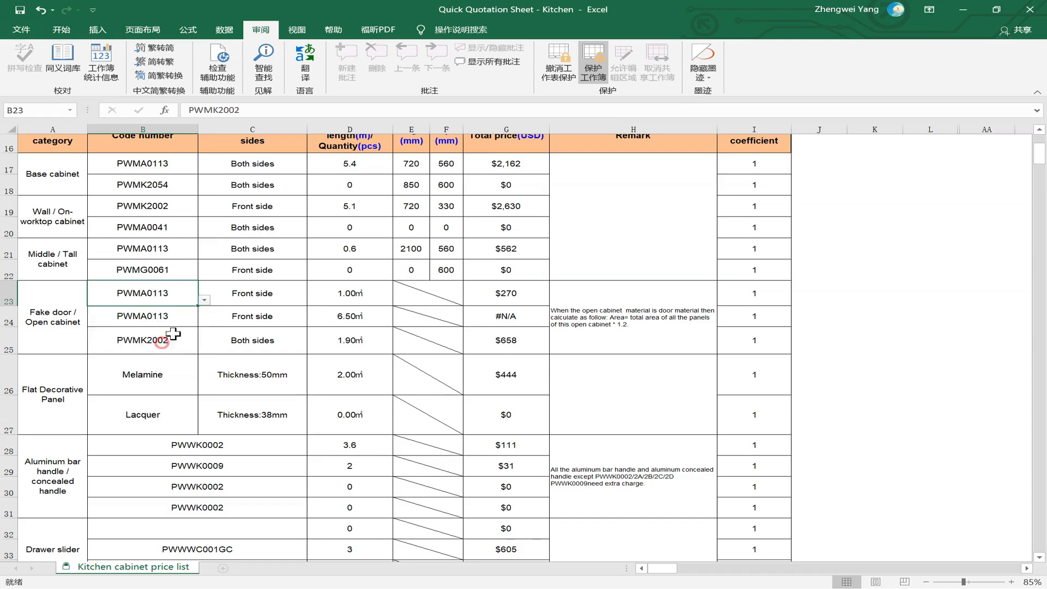
- Set the area of the first Fake door / Open cabinet row to 2.75
left_click(321, 295)
type("2")
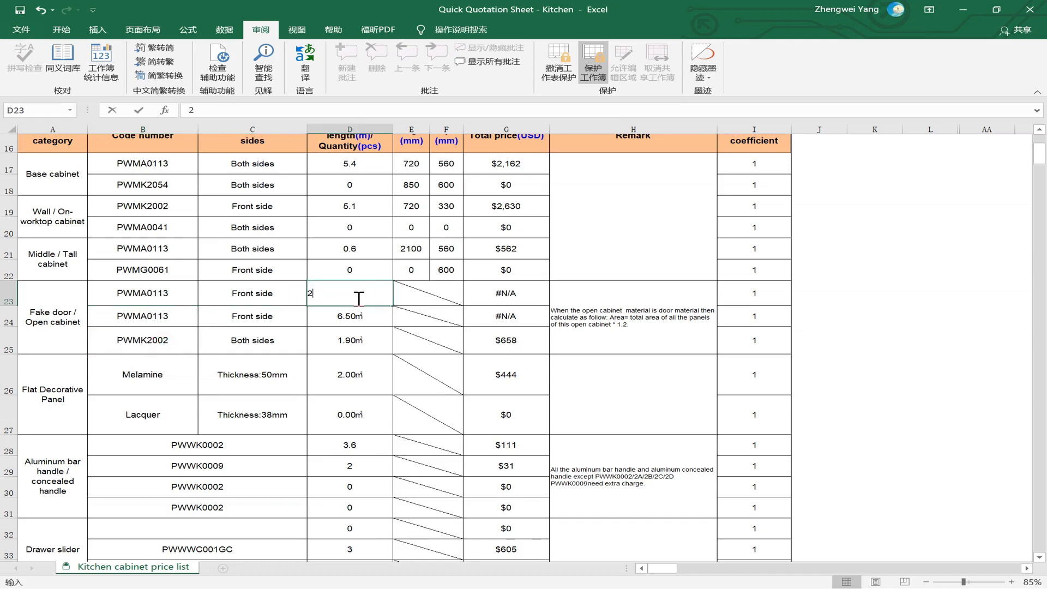
type(".75")
key("Return")
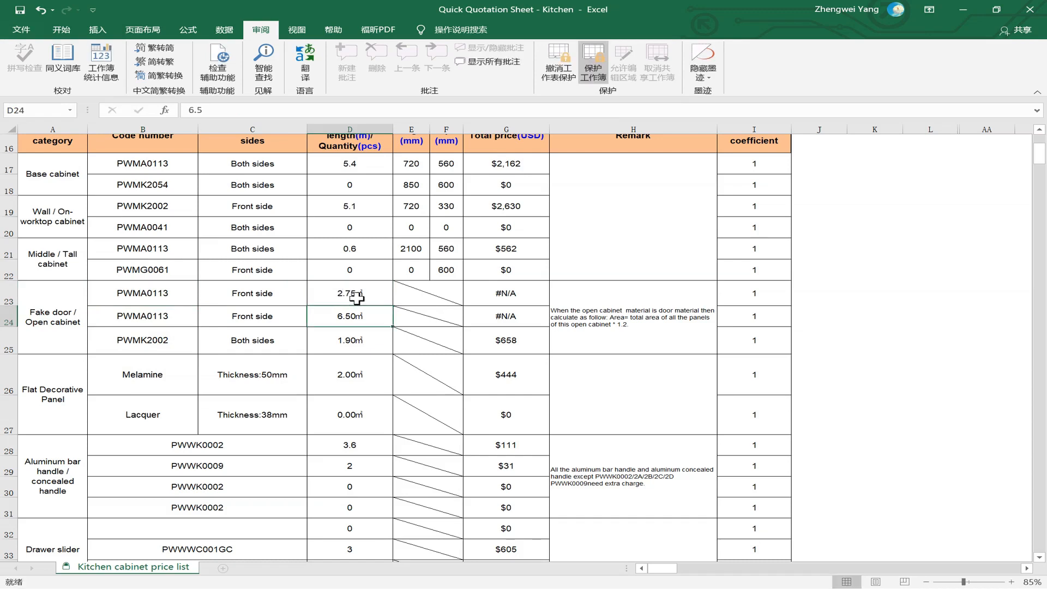
- Set the second Fake door / Open cabinet row to code number PWMK2002 with an area of 1
left_click(159, 320)
key("alt+Down")
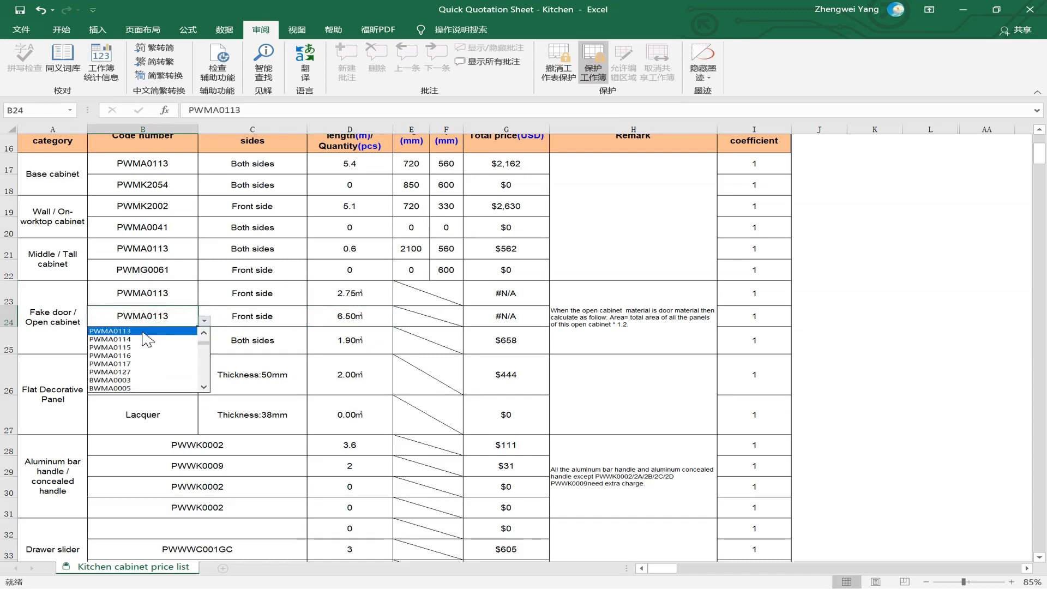
left_click_drag(204, 343, 203, 365)
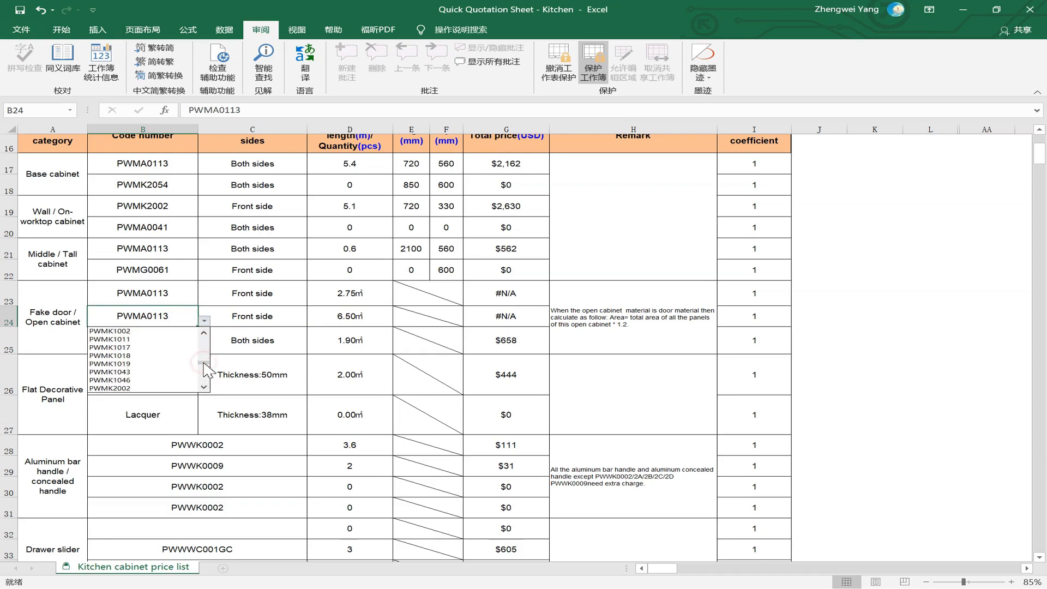
left_click(156, 388)
left_click(354, 333)
left_click(353, 320)
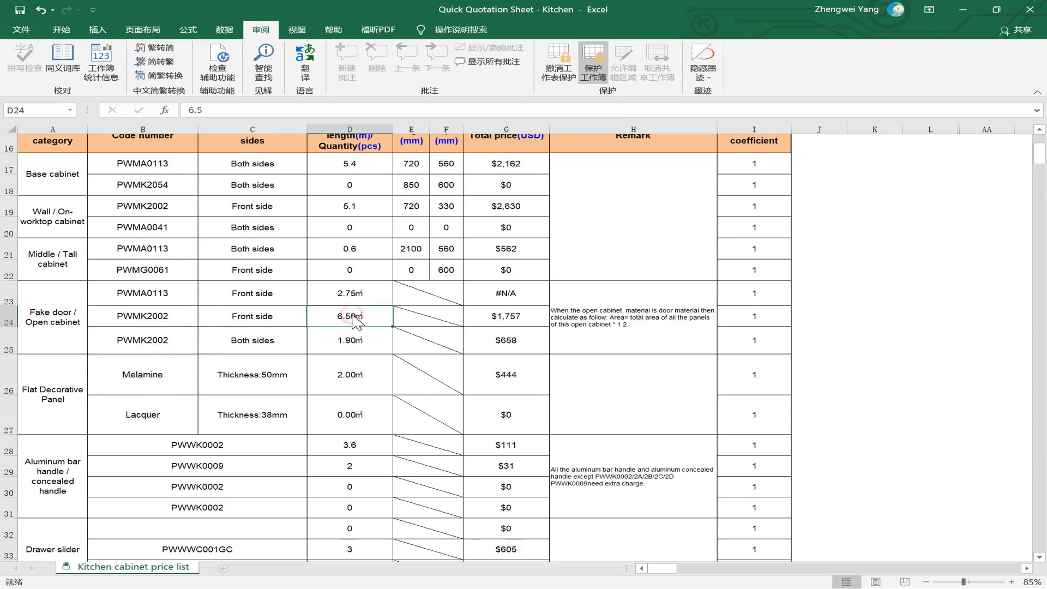
type("1")
key("Return")
- Set the PWMA0113 fake door row to Both sides and check the code and sides of the row below it
left_click(265, 299)
left_click(313, 300)
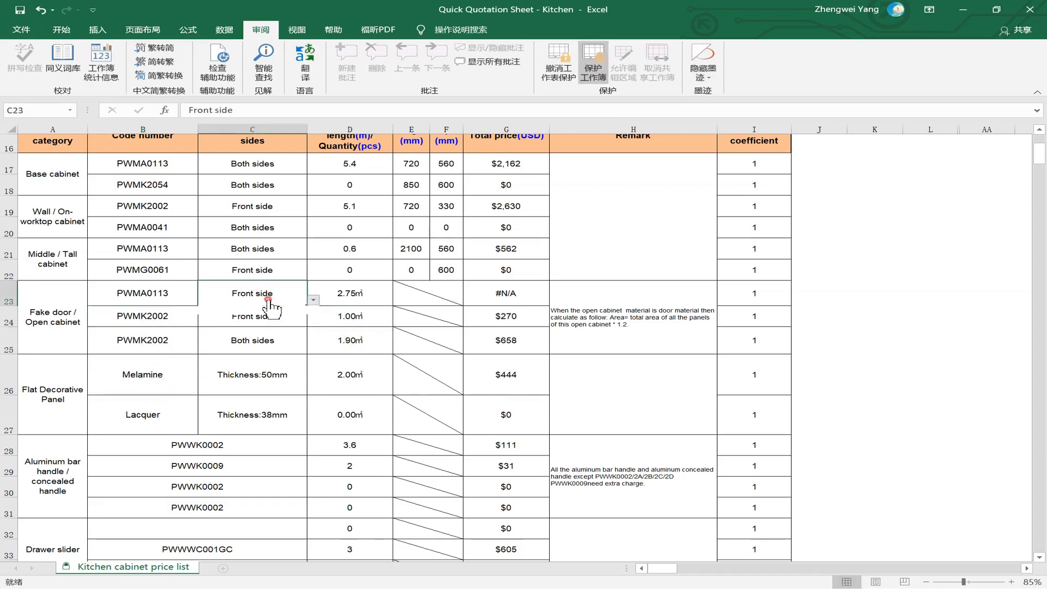
left_click(253, 311)
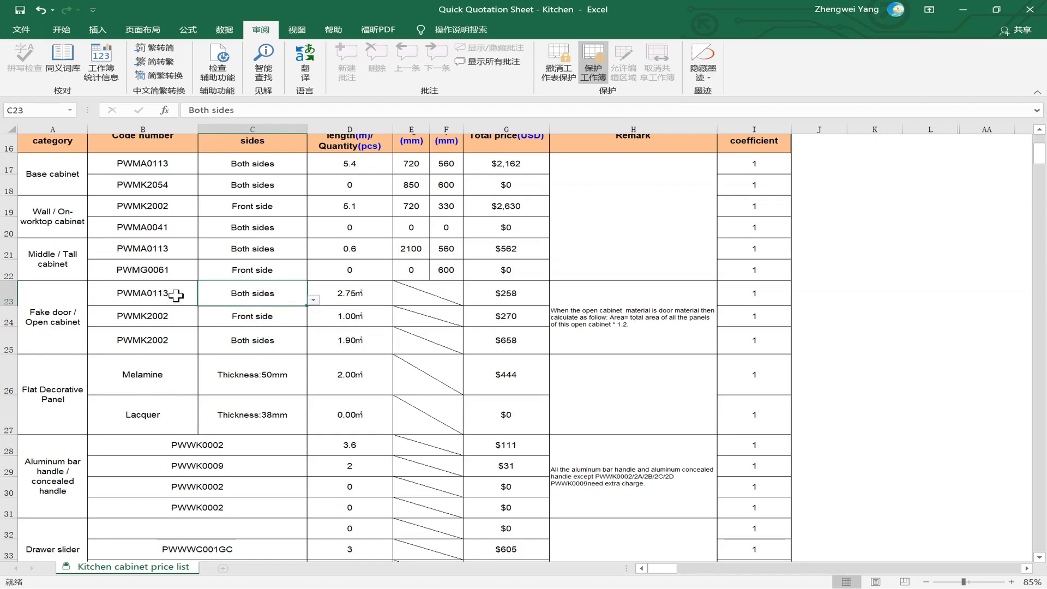
left_click(176, 295)
left_click(272, 293)
left_click(165, 322)
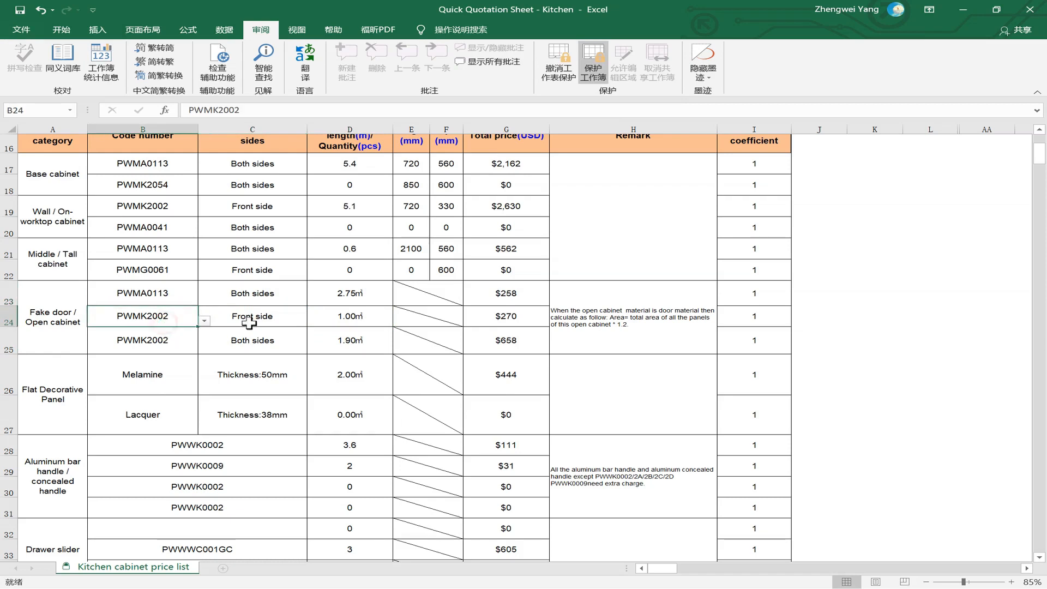
left_click(249, 323)
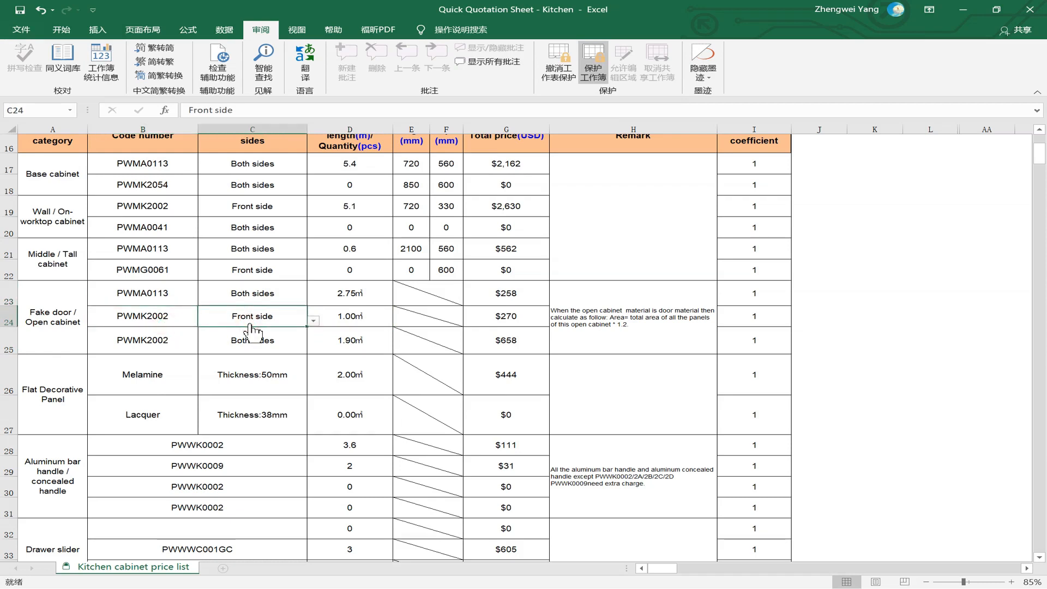
left_click(269, 321)
left_click(279, 316)
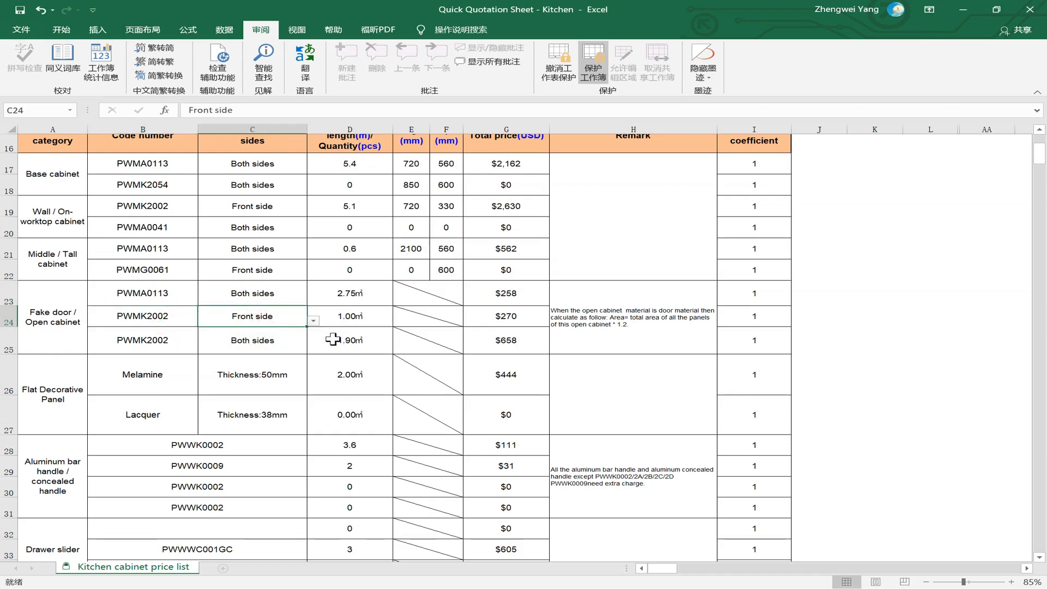
- Set the areas of the third Fake door / Open cabinet row and the 50mm Melamine decorative panel row to 0
left_click(378, 342)
type("0")
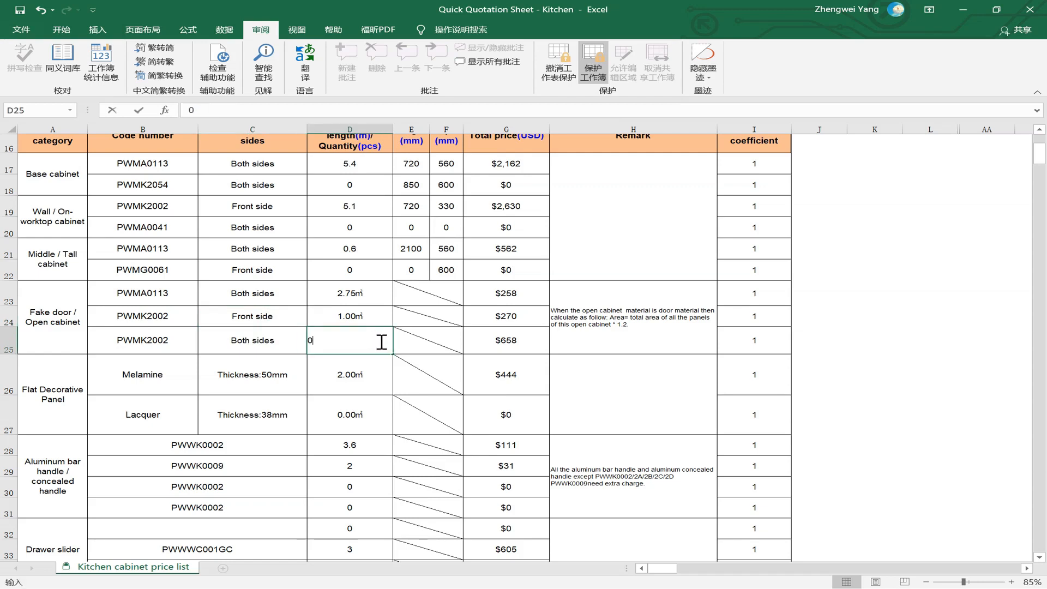
key("Return")
left_click(380, 341)
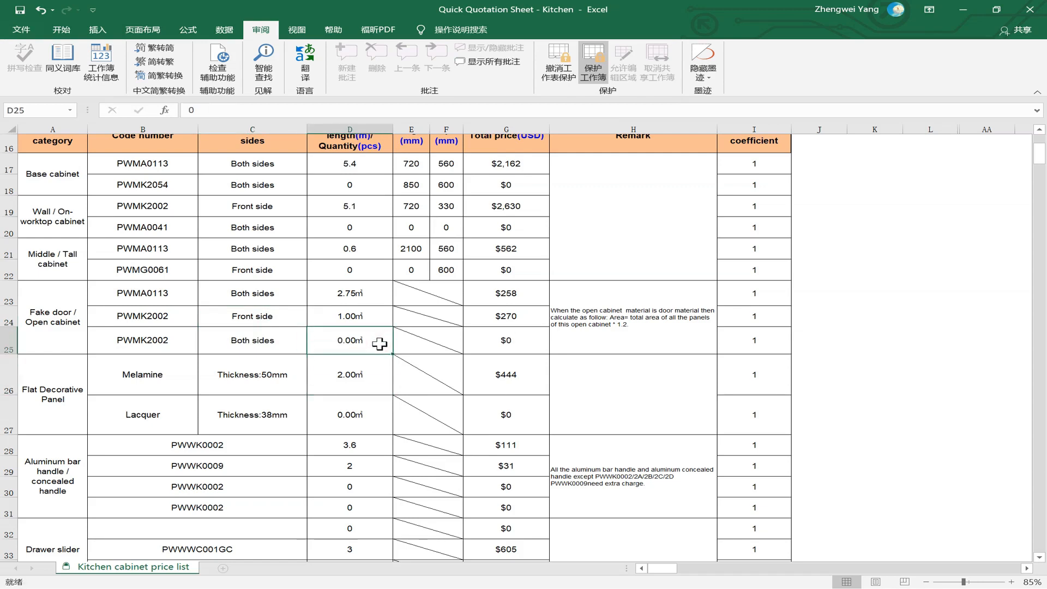
left_click(360, 370)
type("0")
key("Return")
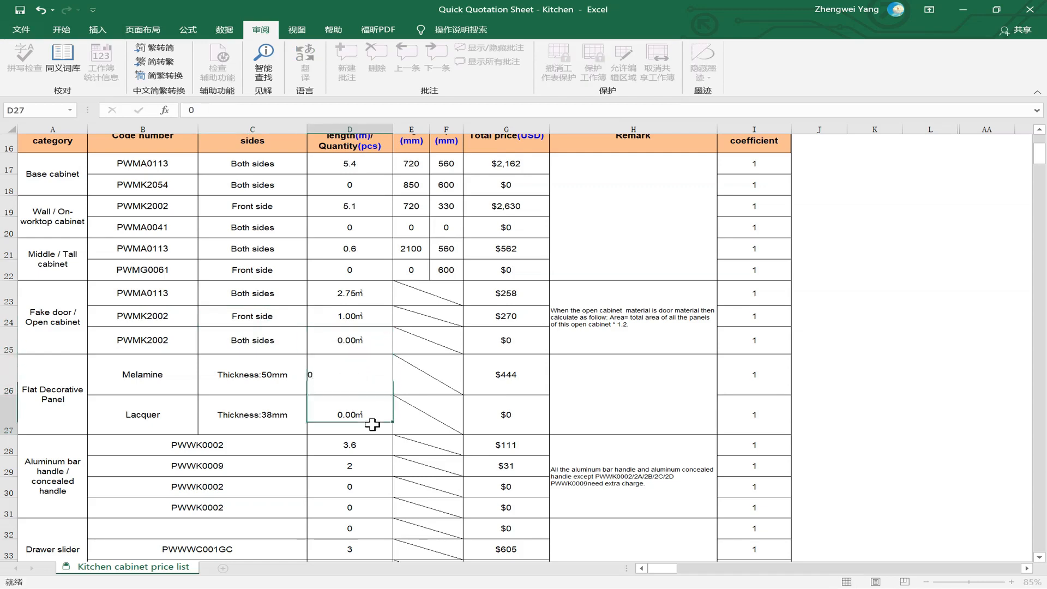
- Consult the base cabinet length and set the PWWK0002 aluminum handle length to 5.4
scroll(371, 424, "down", 1)
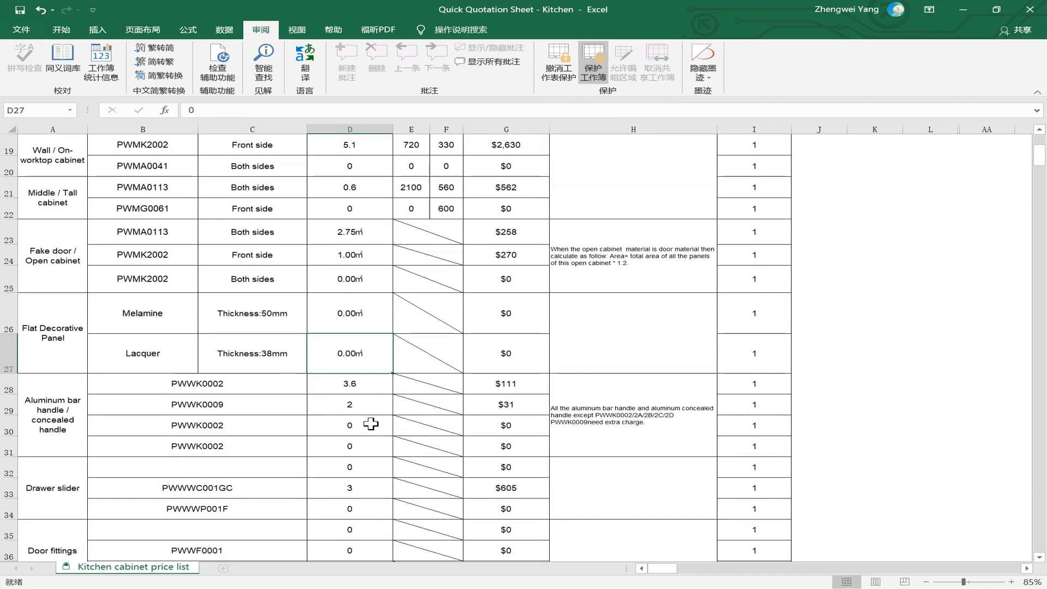
left_click(362, 382)
left_click(221, 382)
left_click(10, 383)
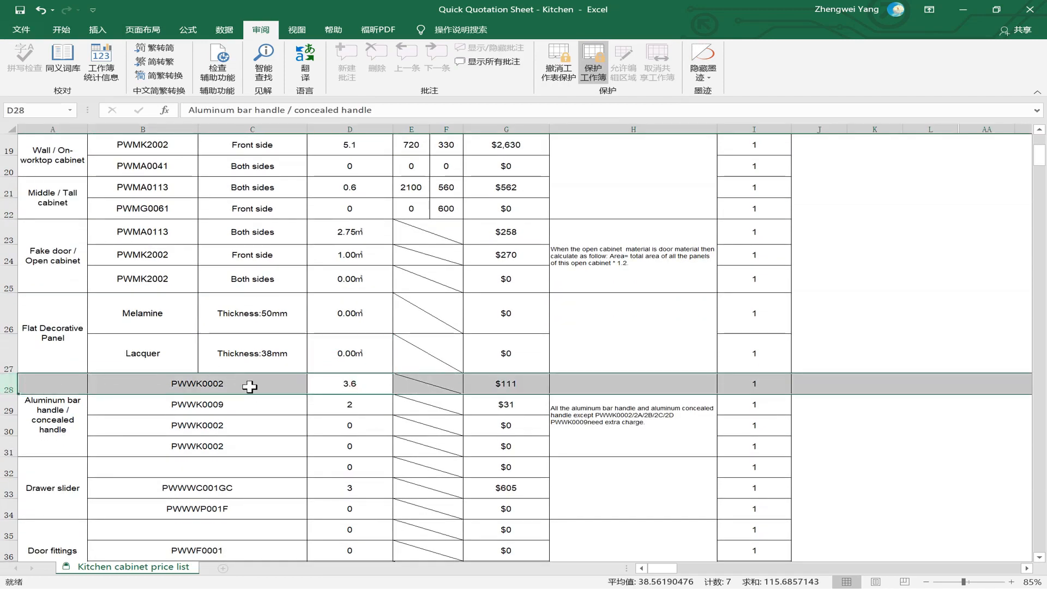
scroll(251, 376, "up", 2)
left_click(70, 203)
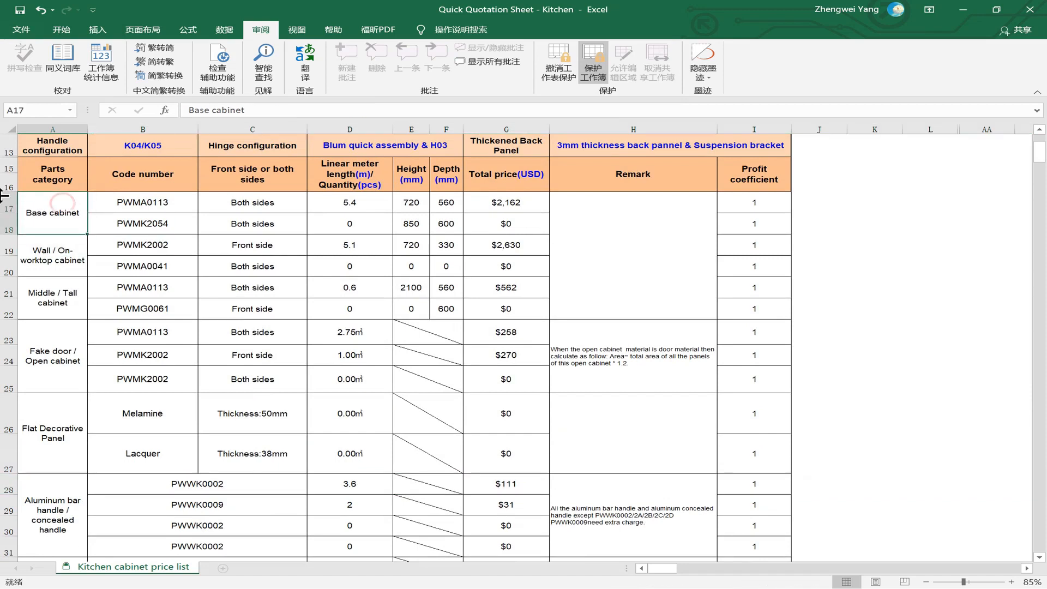
left_click(10, 203)
left_click(364, 206)
scroll(342, 307, "down", 2)
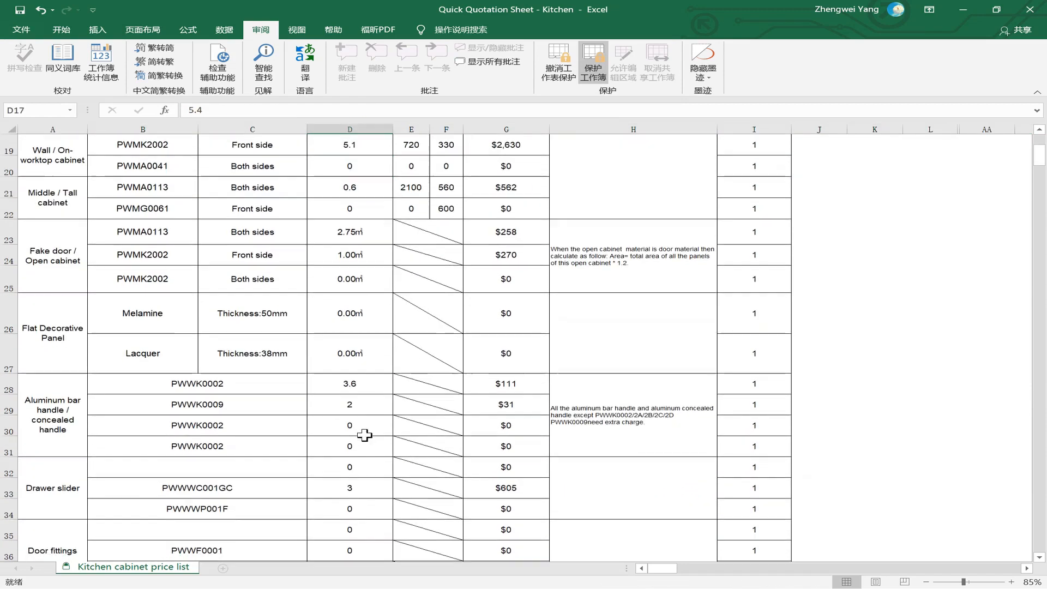
left_click(351, 404)
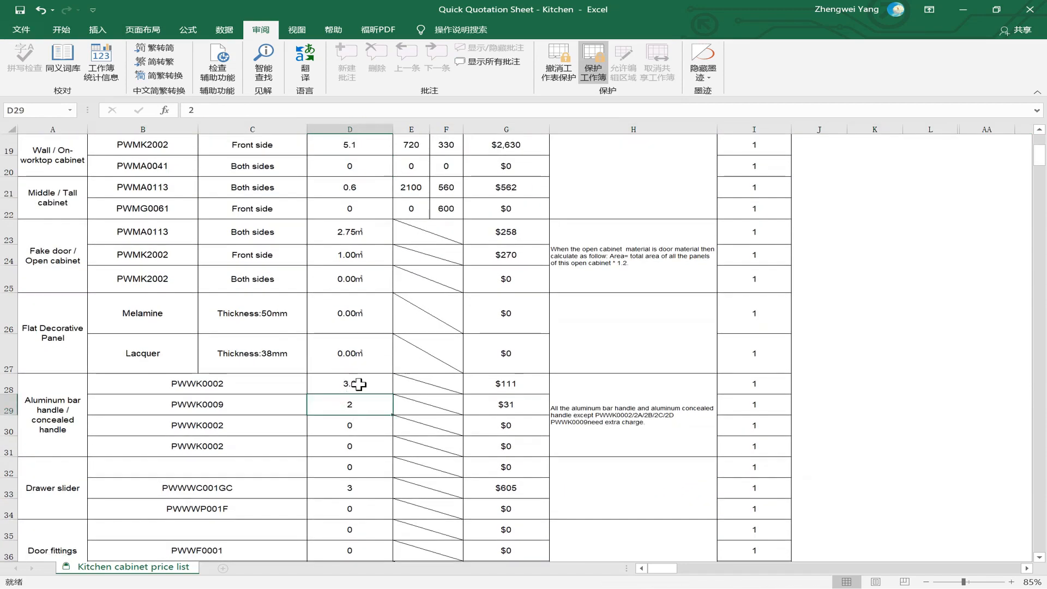
left_click(352, 384)
type("5.4")
key("Return")
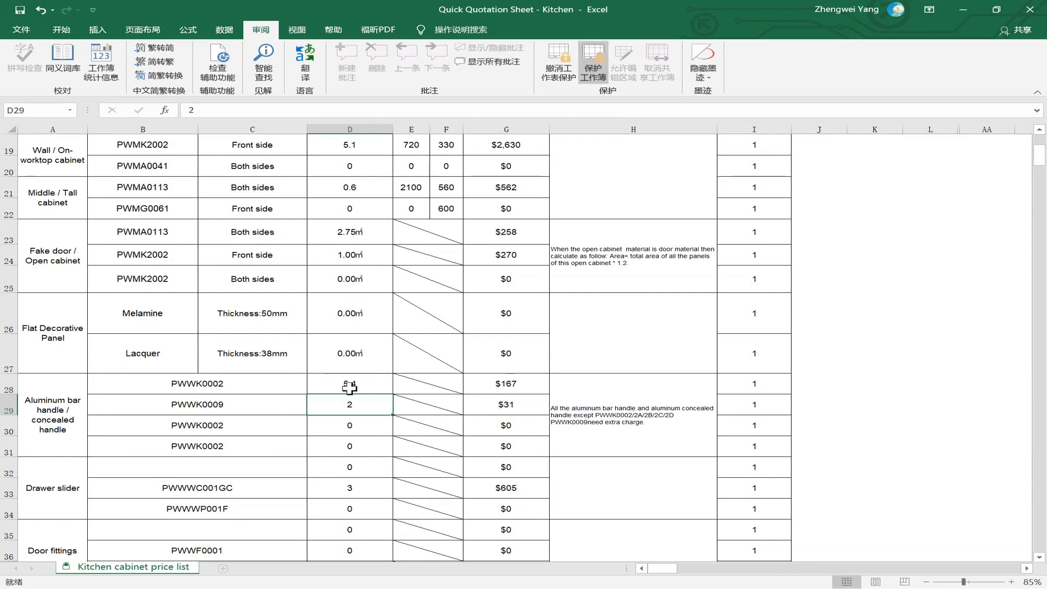
- Consult the wall cabinet length and set the PWWK0009 aluminum handle length to 5.1
left_click(215, 399)
left_click(7, 405)
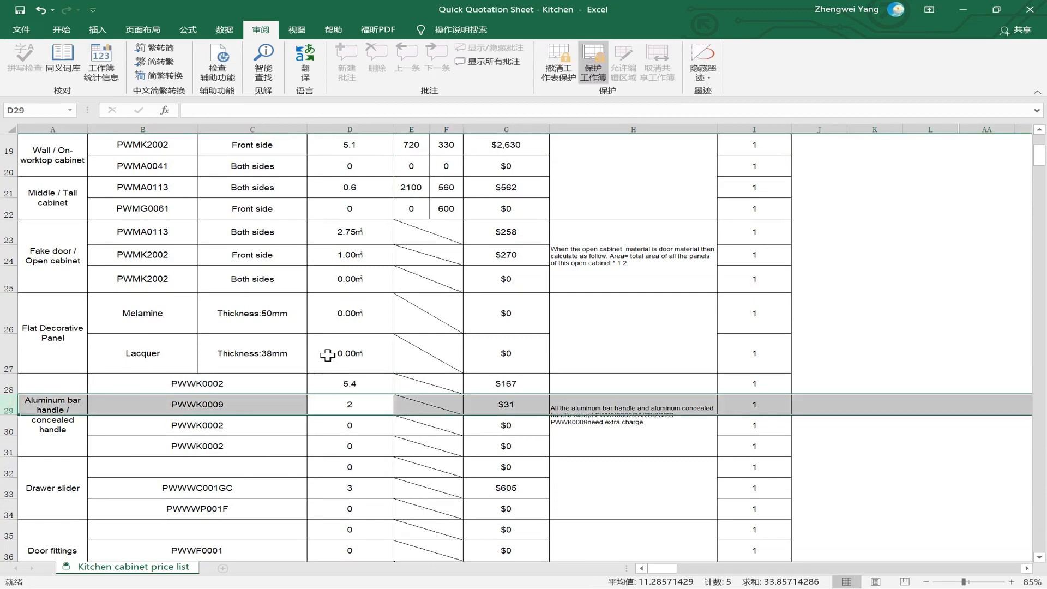
scroll(380, 262, "up", 1)
left_click(36, 208)
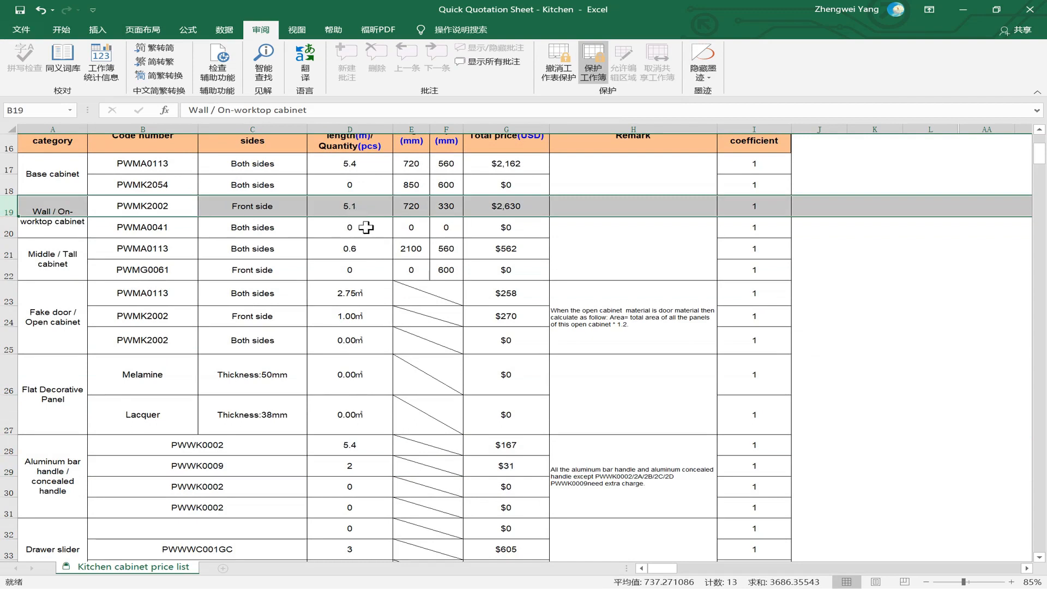
left_click(357, 465)
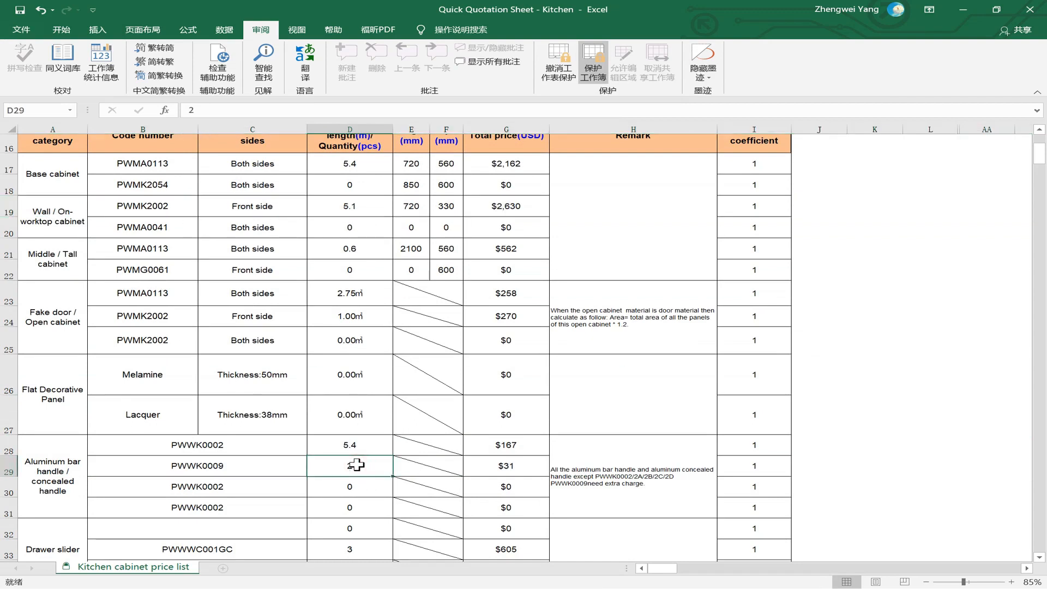
type("5.")
key("Return")
- Set the PWWK0002 aluminum handle length to 6
left_click(225, 449)
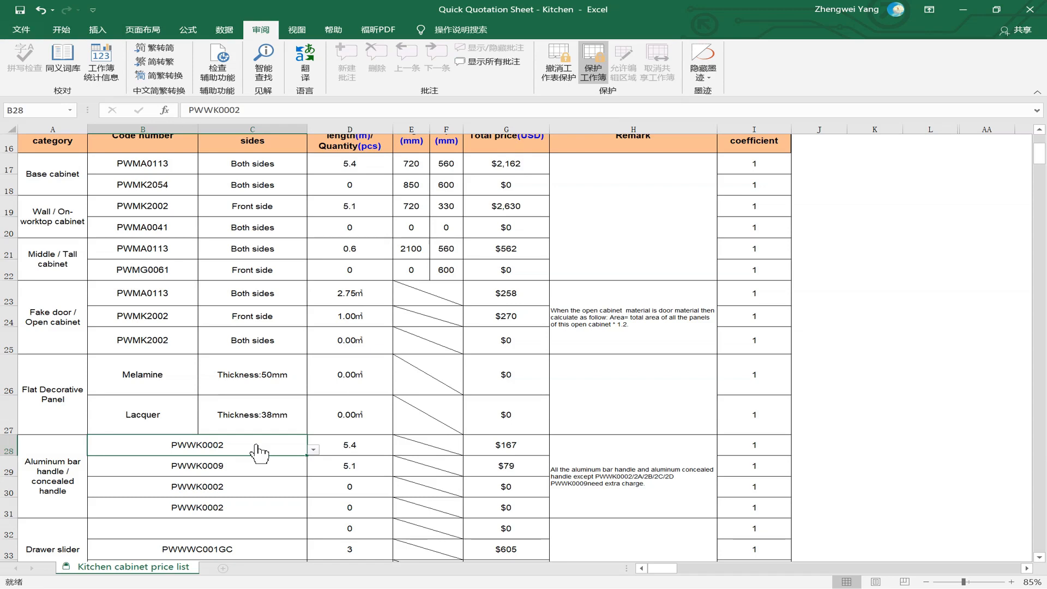
left_click(355, 447)
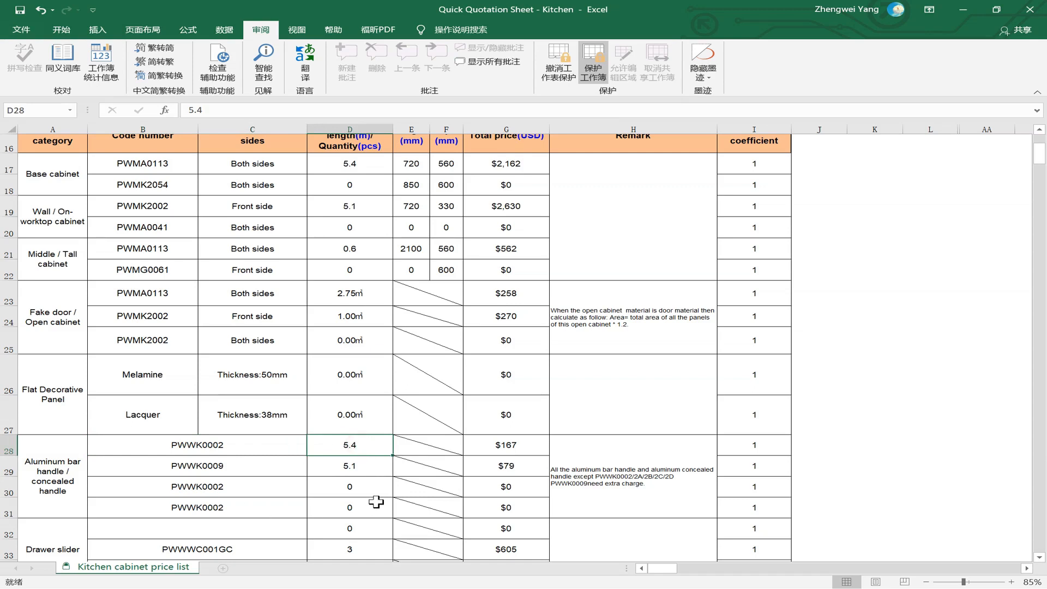
type("6")
key("Return")
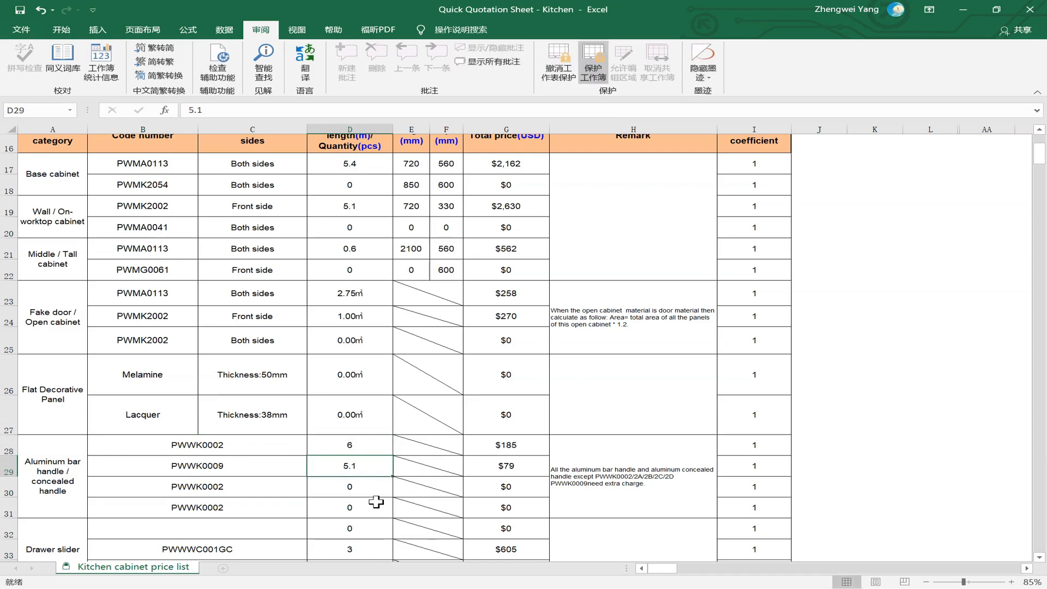
- Review the drawer slider, door fittings and additional cabinet costs entries down to the cabinet subtotal
scroll(394, 450, "down", 2)
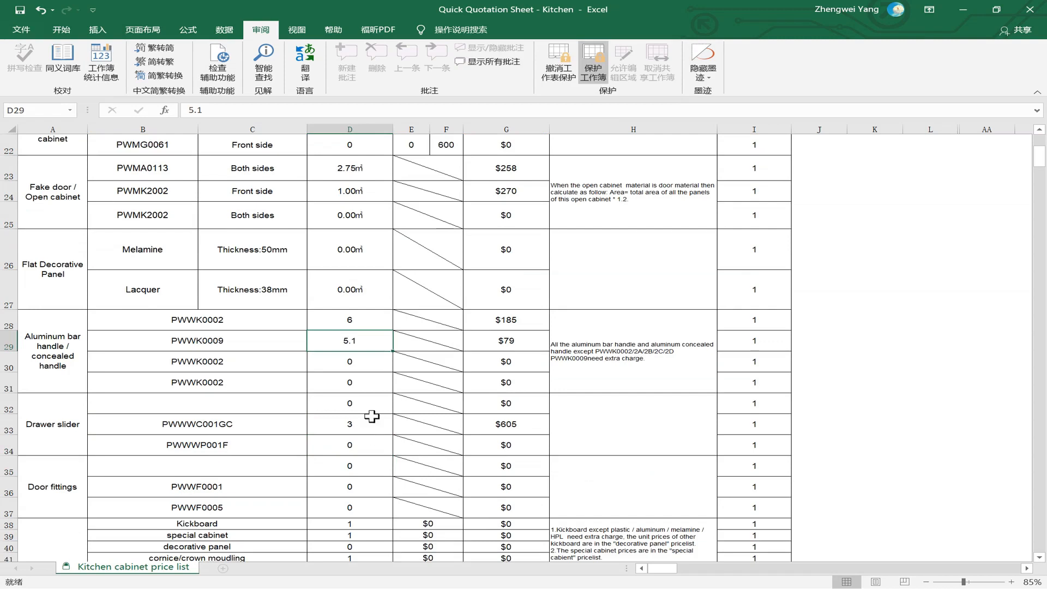
left_click(53, 421)
left_click(284, 430)
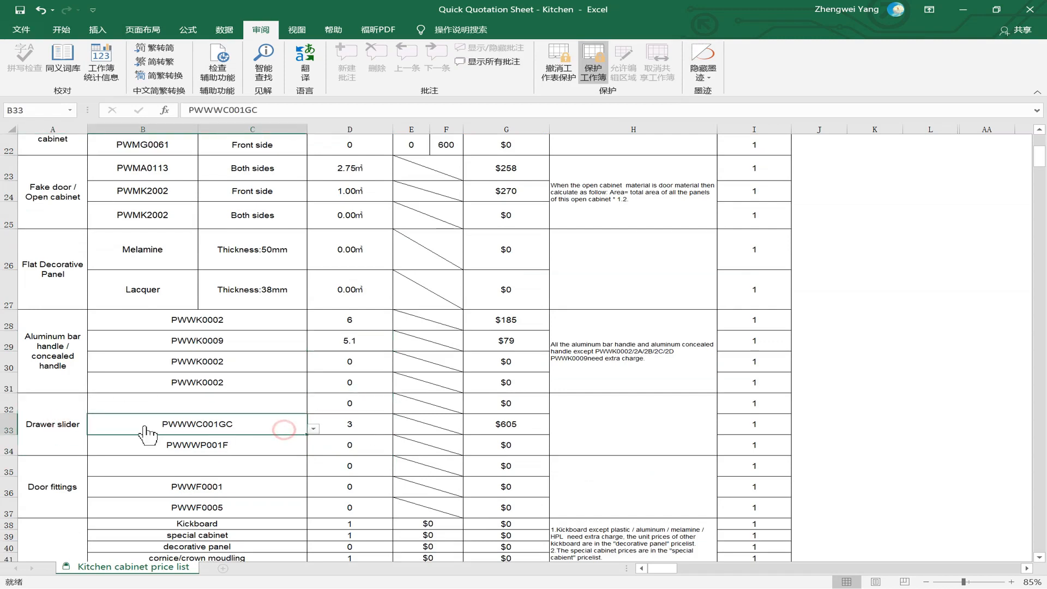
left_click(342, 426)
left_click(298, 447)
left_click(336, 427)
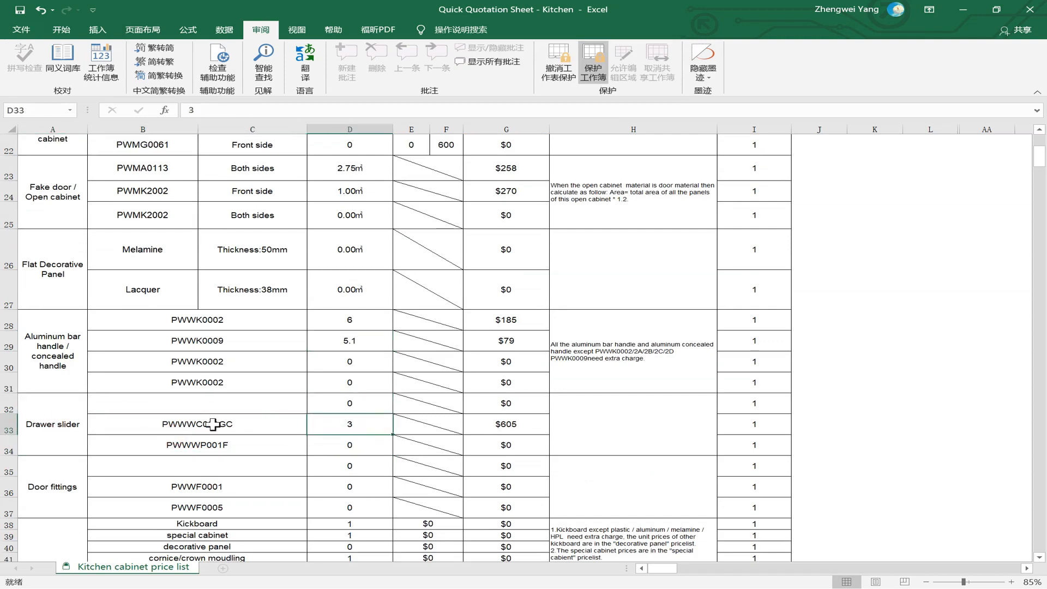
left_click(212, 423)
left_click(345, 418)
scroll(368, 430, "down", 1)
scroll(374, 400, "down", 1)
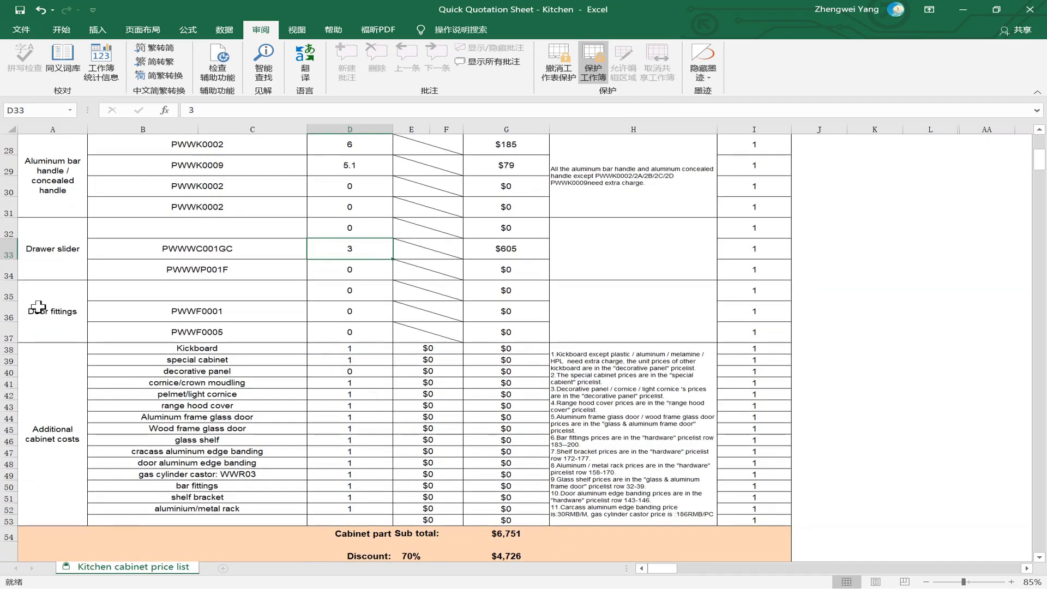
left_click_drag(38, 307, 570, 485)
left_click(322, 486)
scroll(306, 469, "down", 1)
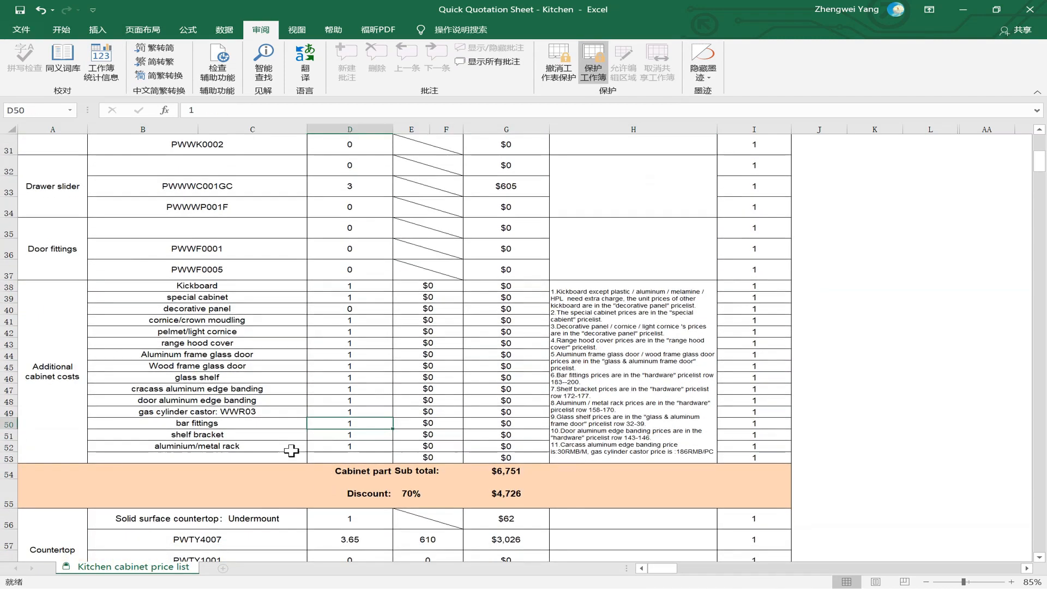
- Check how the cabinet part subtotal and the discounted cabinet amount are calculated
left_click(442, 473)
left_click(506, 467)
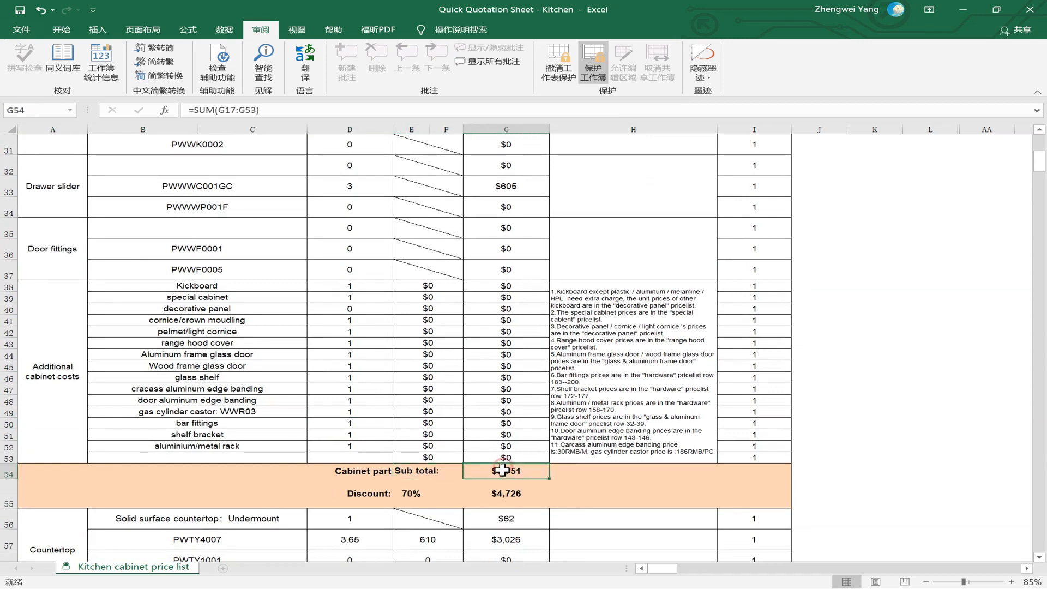
left_click(428, 470)
left_click(493, 498)
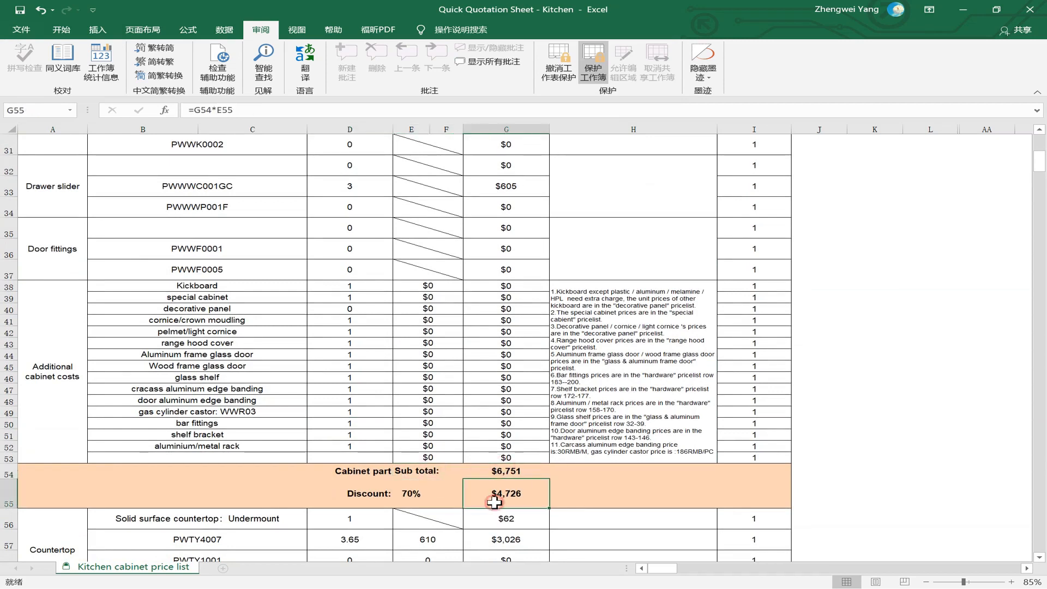
left_click(391, 494)
left_click(485, 494)
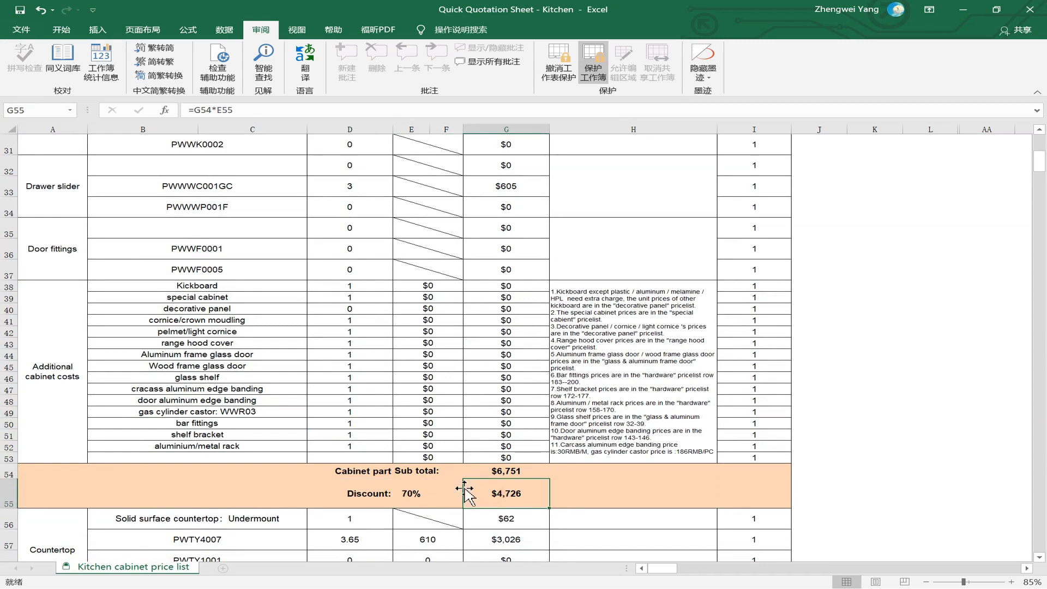
- Go to the countertop section, then switch to Sample Kitchen.pdf and consult the countertop plan on page 1 for the countertop material
scroll(464, 491, "down", 3)
left_click(453, 345)
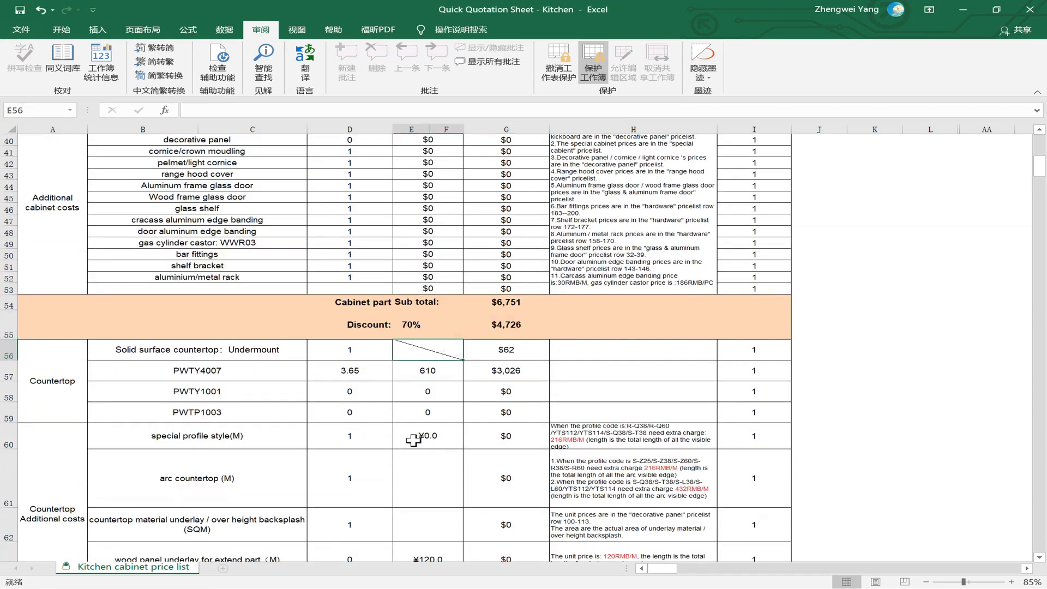
left_click(419, 423)
left_click(303, 373)
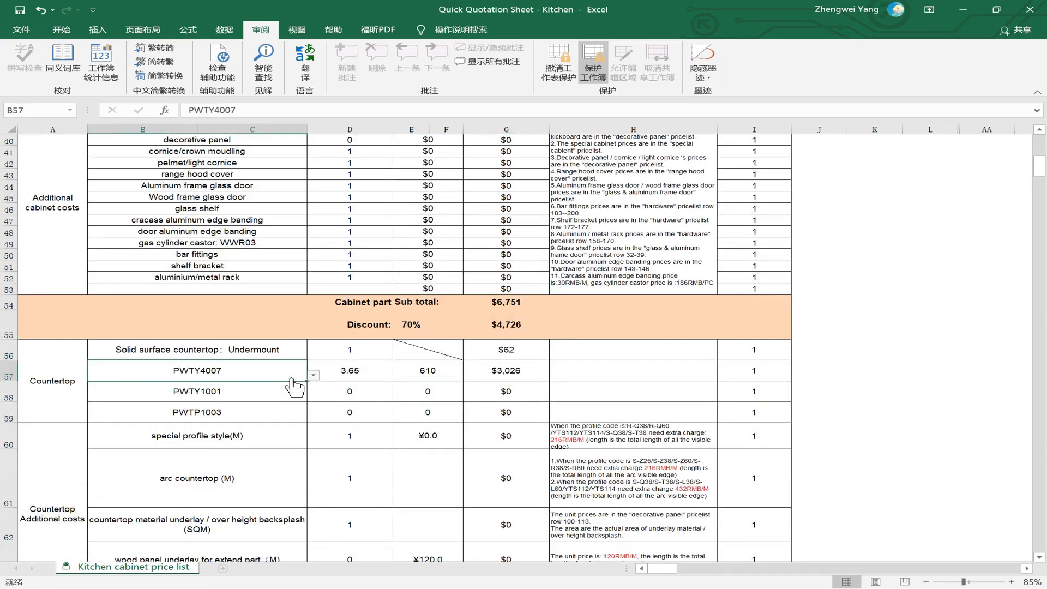
key("alt+Tab")
key("alt+Tab")
key("super")
left_click(684, 581)
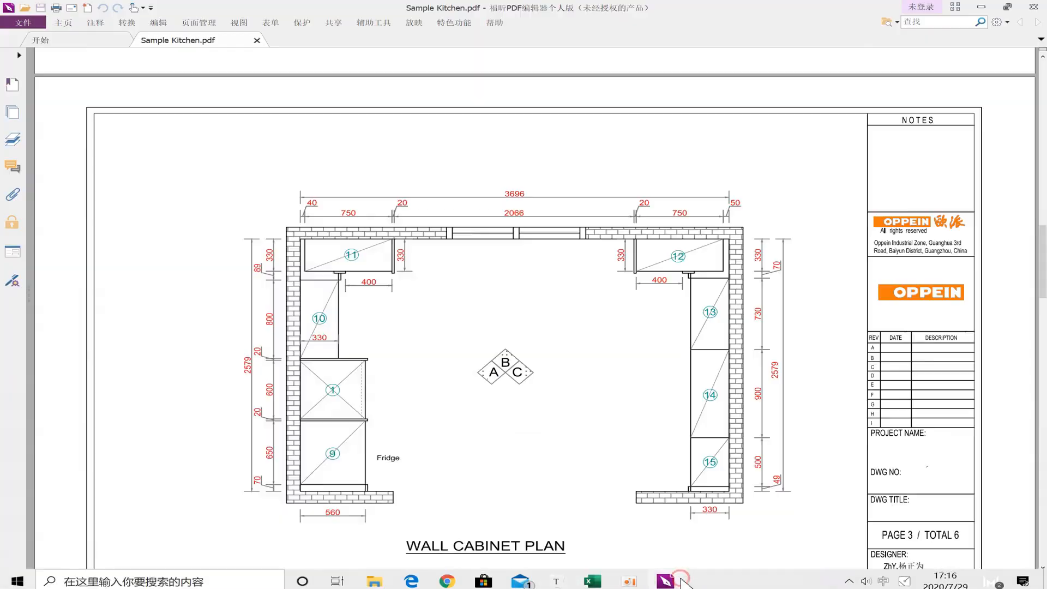
scroll(387, 249, "up", 20)
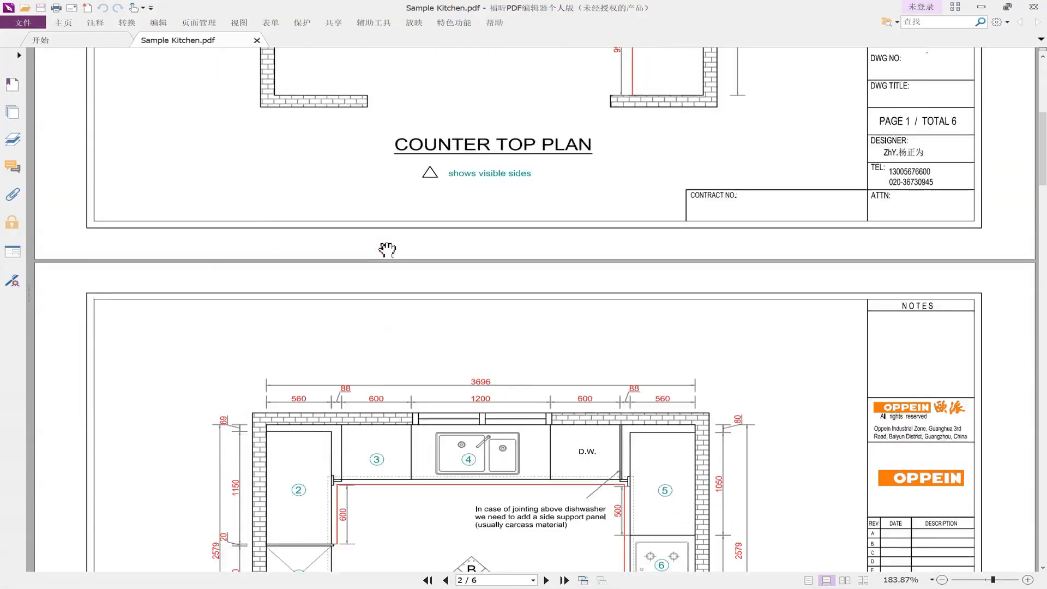
scroll(387, 250, "up", 3)
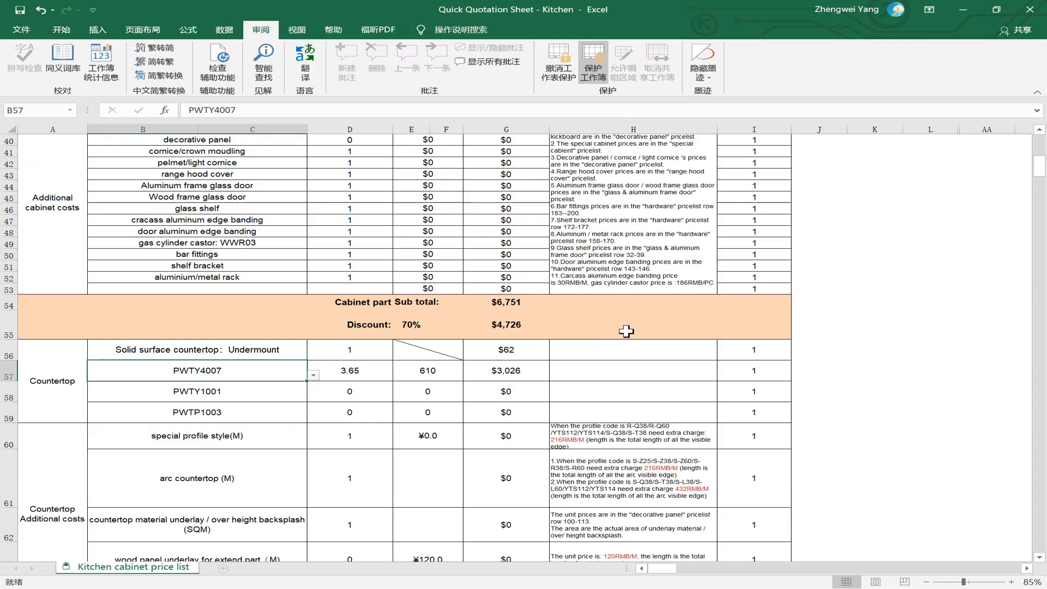
- Back in the quotation sheet, set the first countertop material to PWTY1001
left_click(386, 366)
left_click(258, 372)
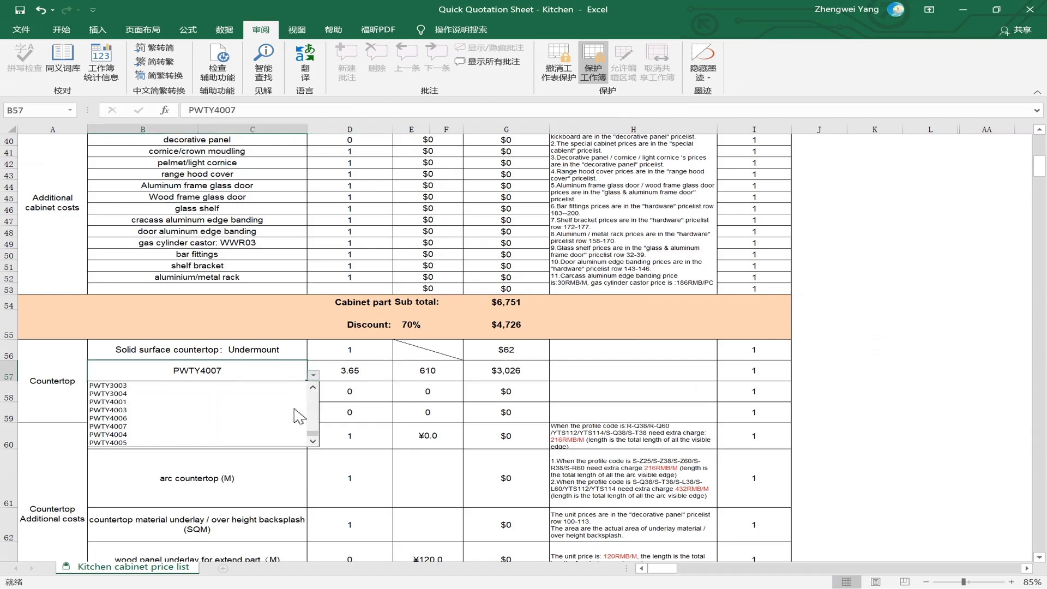
left_click_drag(315, 436, 321, 383)
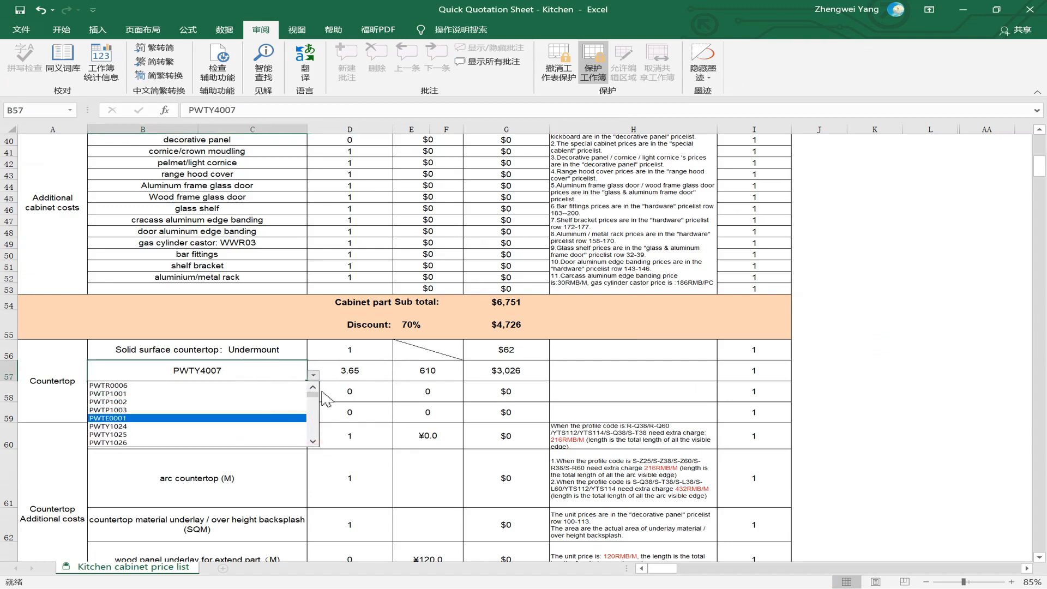
left_click_drag(313, 392, 311, 407)
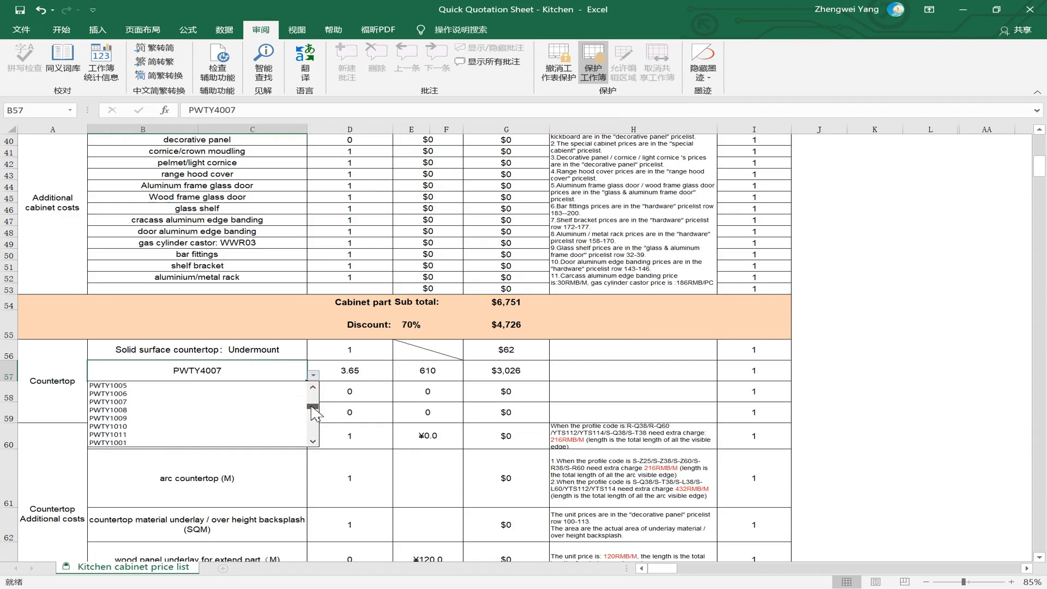
left_click(210, 427)
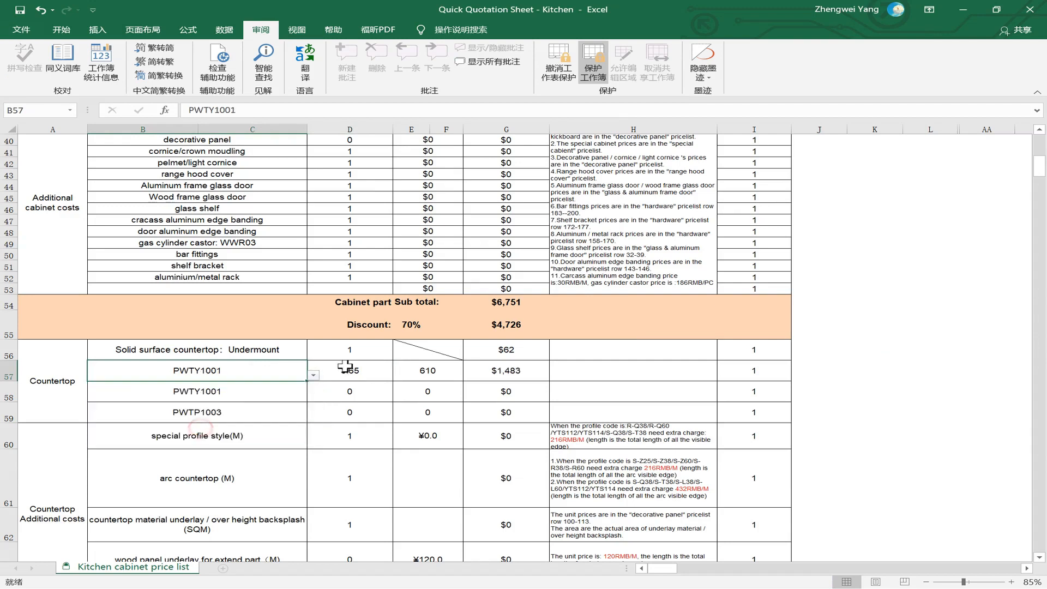
- Consult the countertop plan dimensions and set the length of the first PWTY1001 countertop row to 6.3
left_click(343, 366)
left_click(221, 356)
left_click(362, 351)
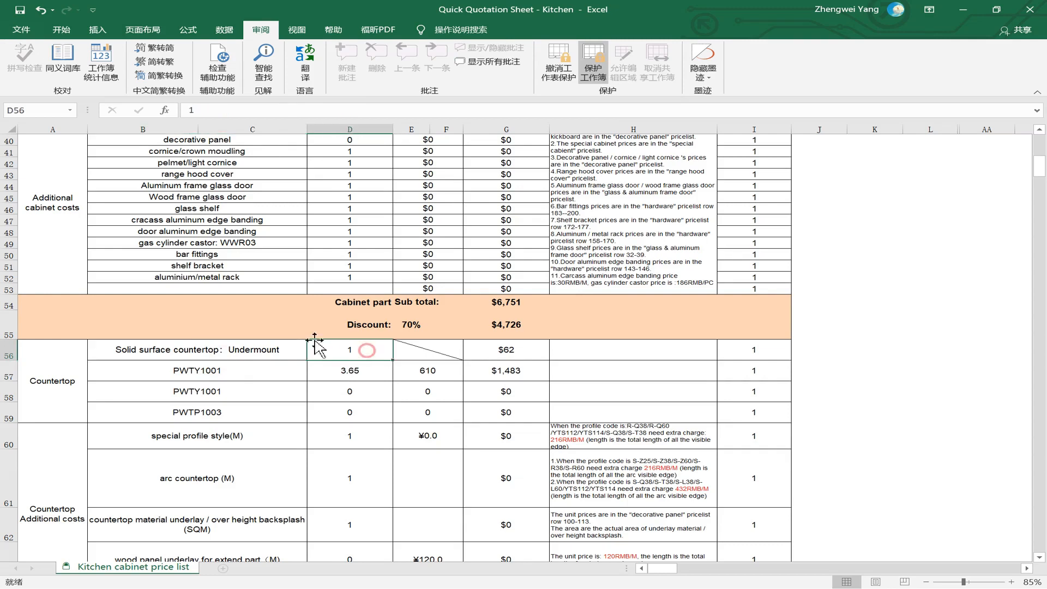
left_click(365, 371)
key("alt+Tab")
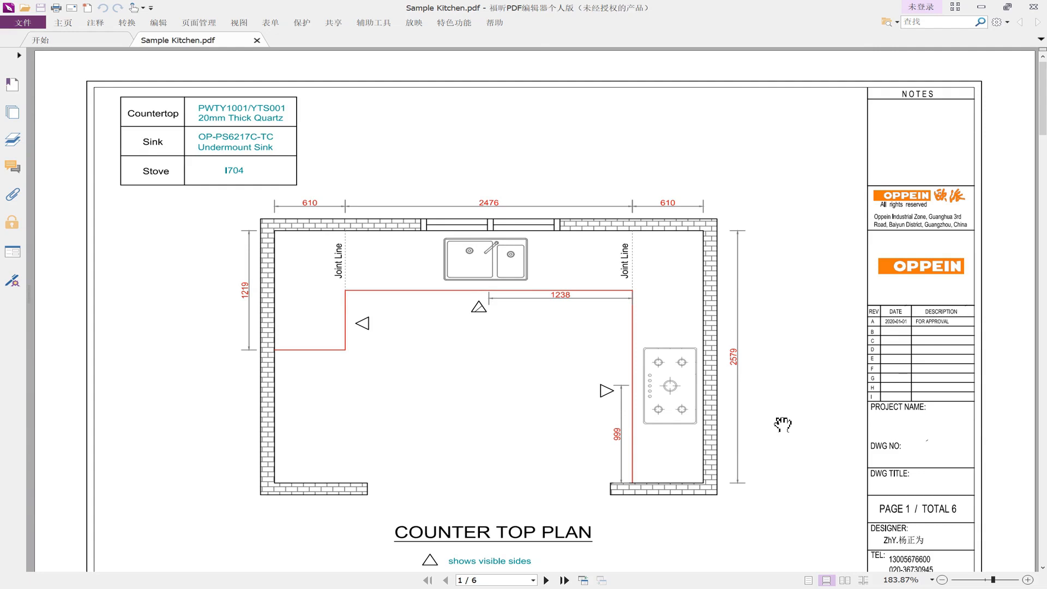
key("alt+Tab")
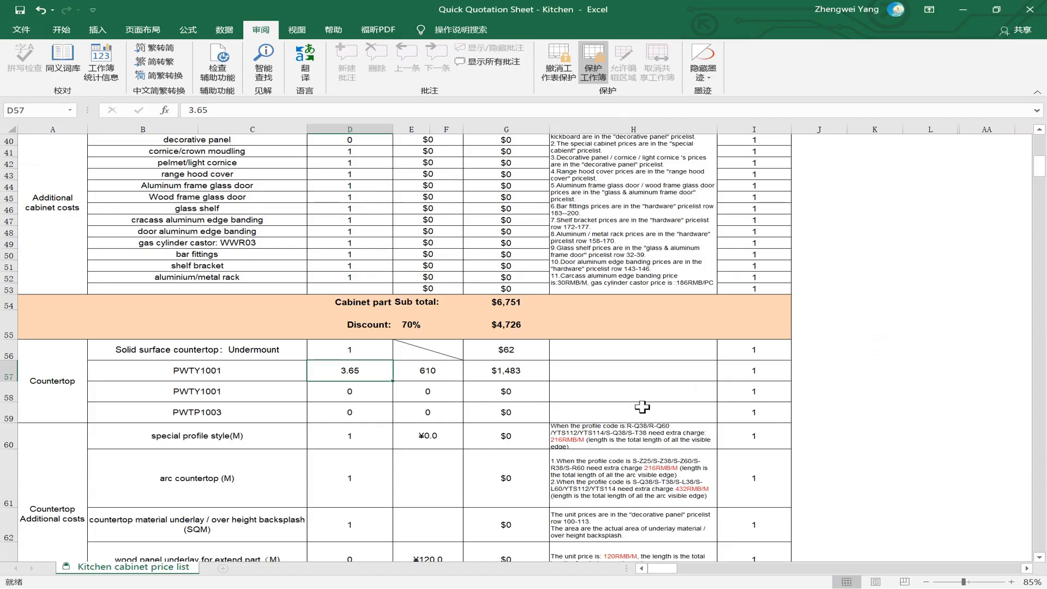
type("6.3")
left_click(417, 382)
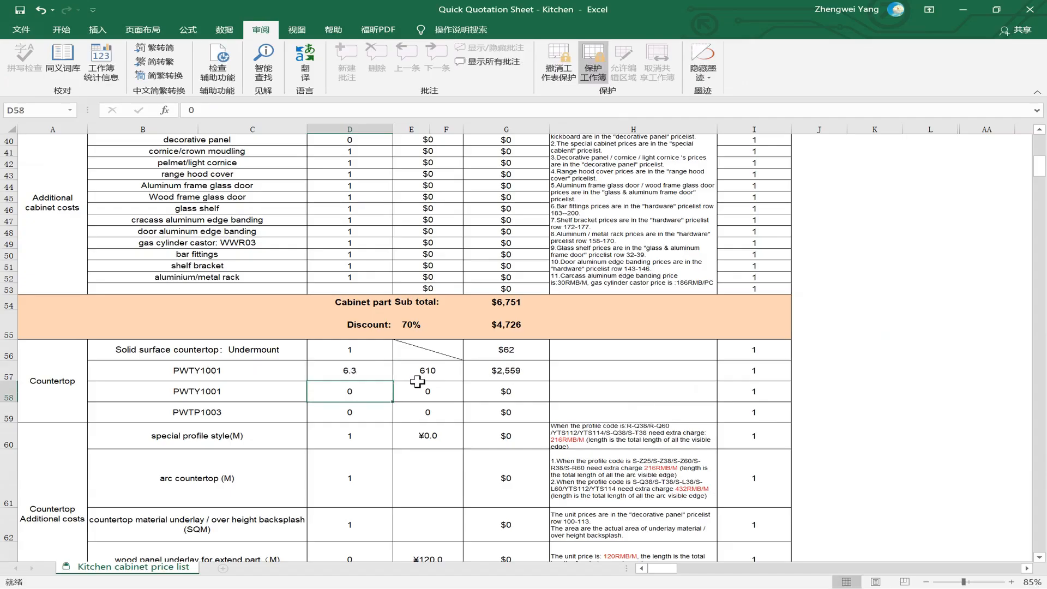
- Check the price and width of the first PWTY1001 countertop row and the unused countertop rows below it
left_click(490, 370)
left_click(443, 378)
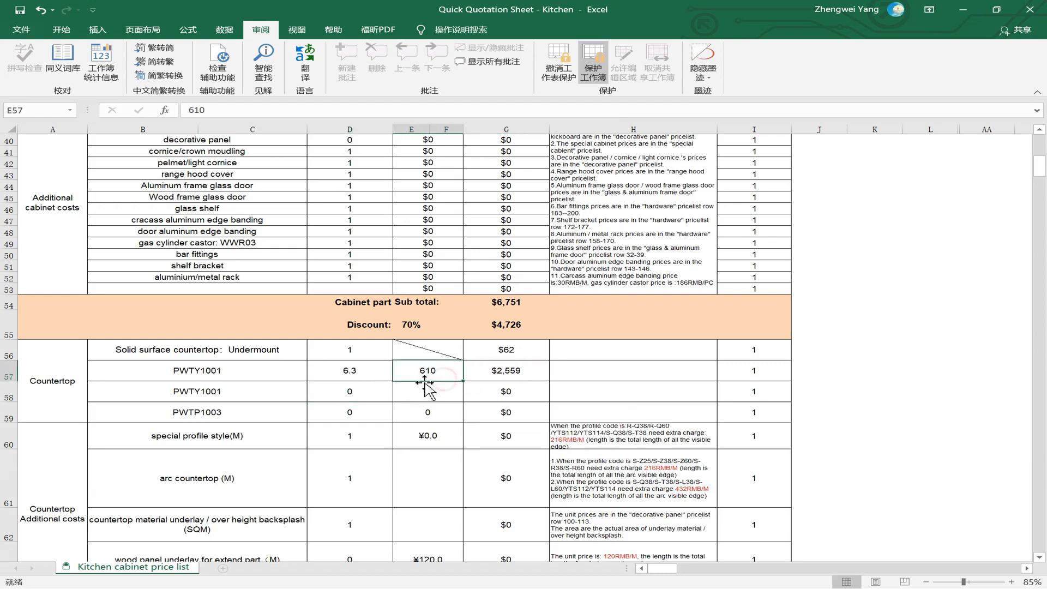
scroll(428, 397, "down", 1)
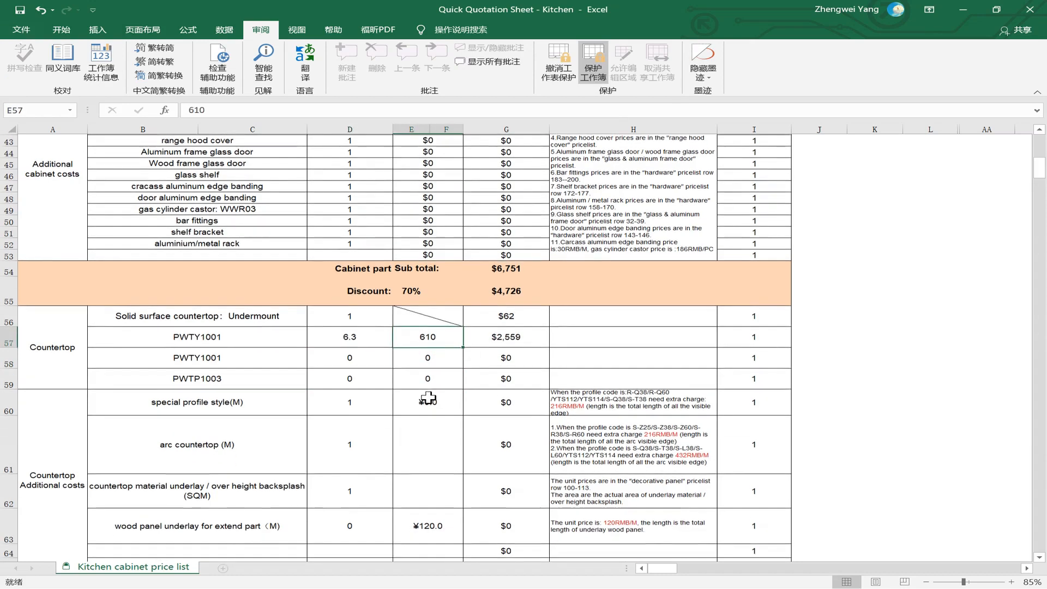
left_click(235, 339)
left_click(9, 342)
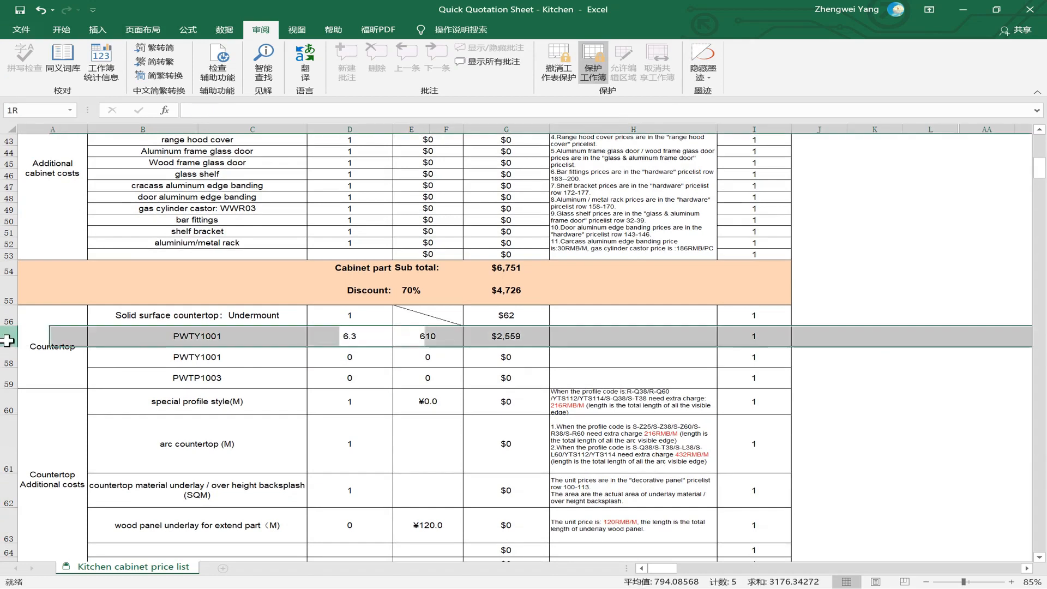
scroll(215, 389, "down", 1)
left_click(356, 344)
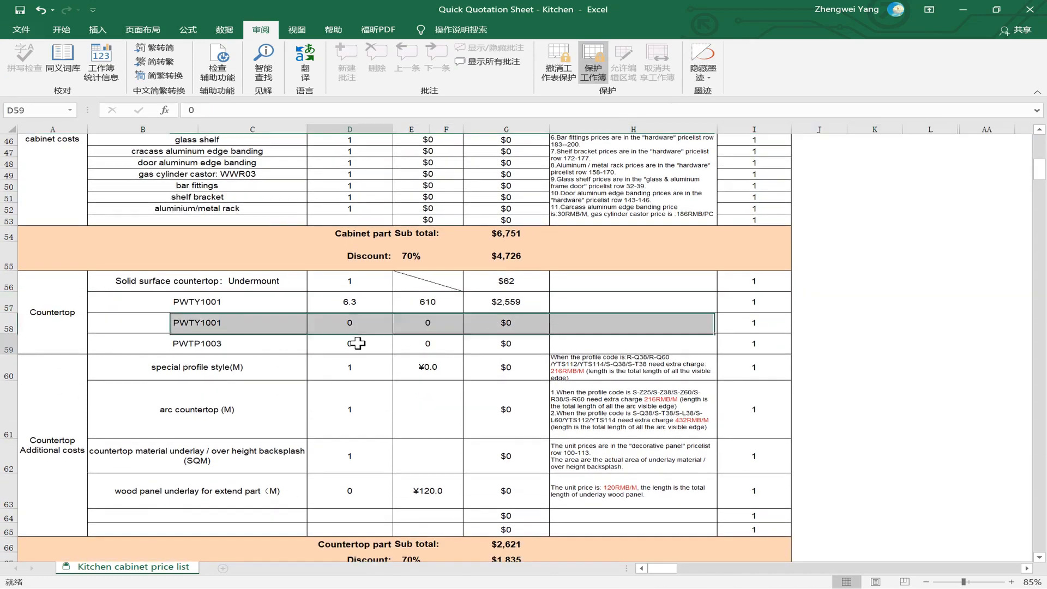
- Review the countertop additional costs entries down to the countertop part subtotal and discounted amount
left_click(362, 362)
left_click(360, 501)
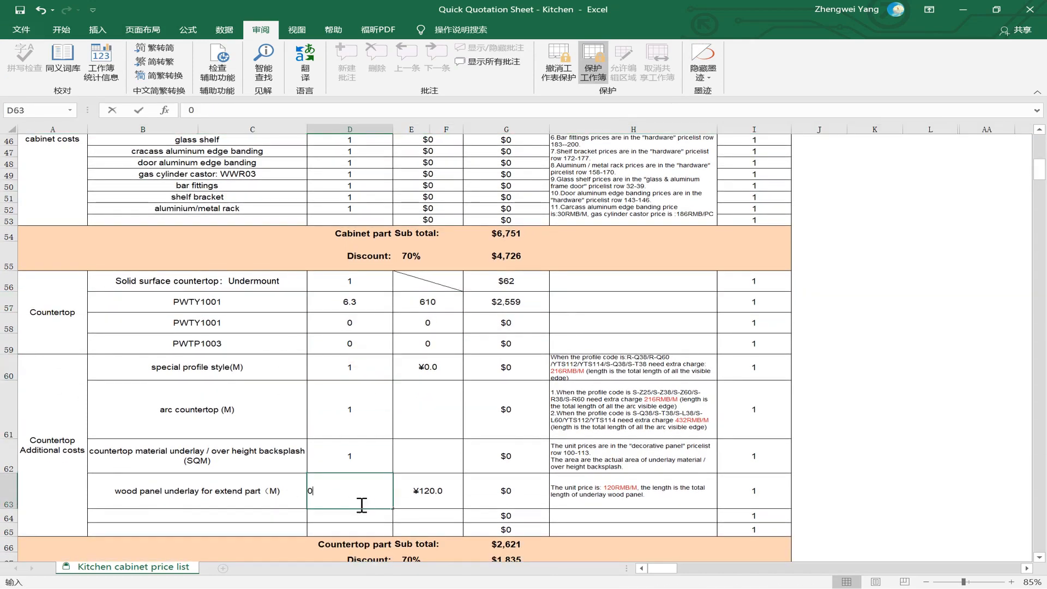
key("Down")
scroll(385, 463, "down", 1)
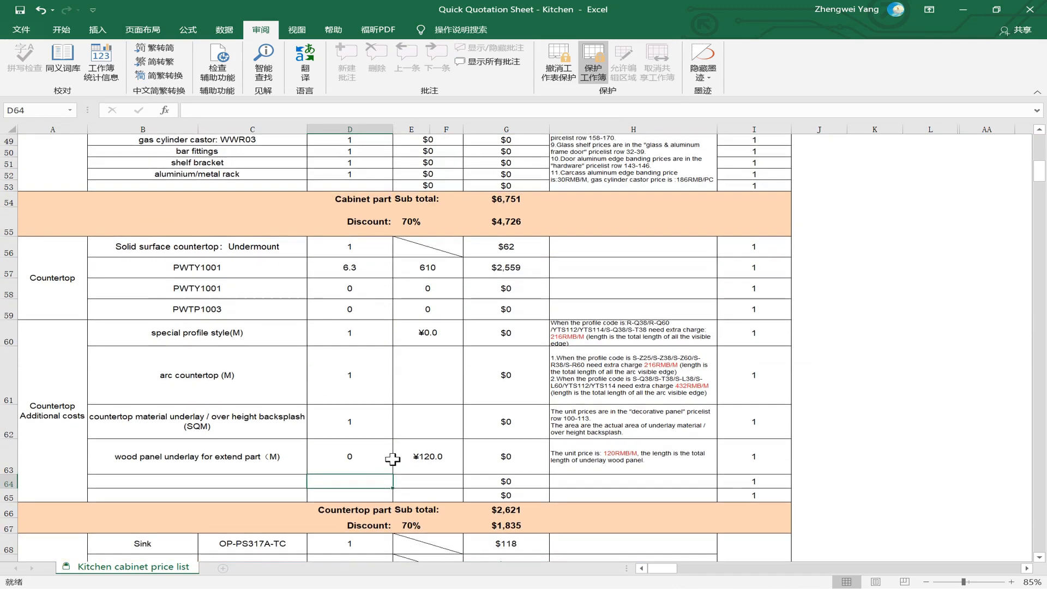
scroll(467, 421, "down", 1)
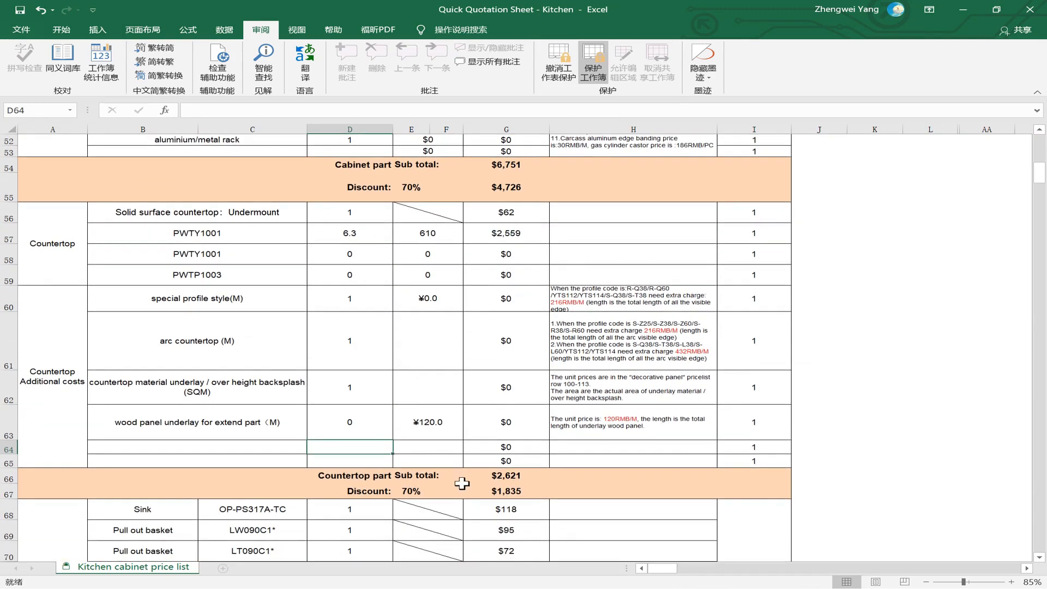
scroll(462, 483, "down", 1)
left_click(465, 452)
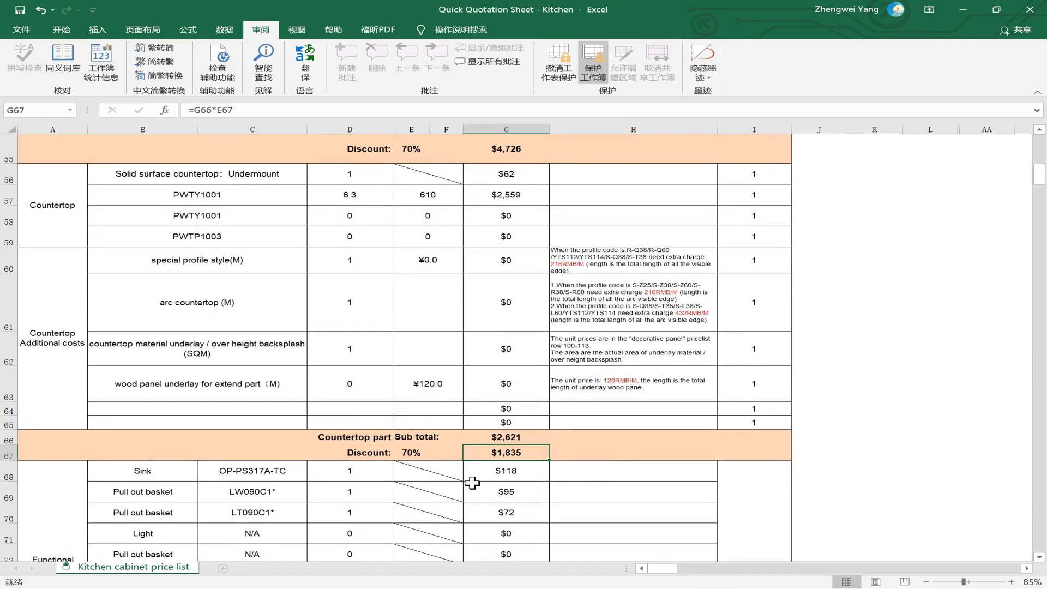
- Consult the sink model on the countertop plan and set the functional accessory sink to OP-PS6217A-TC
scroll(570, 458, "down", 3)
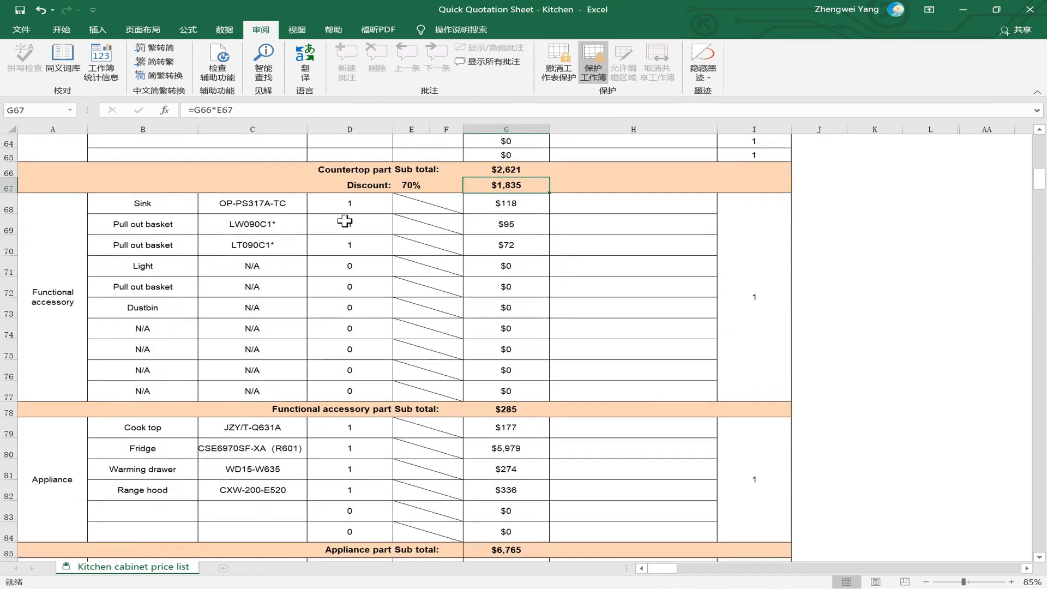
left_click(243, 219)
left_click(237, 195)
key("alt+Tab")
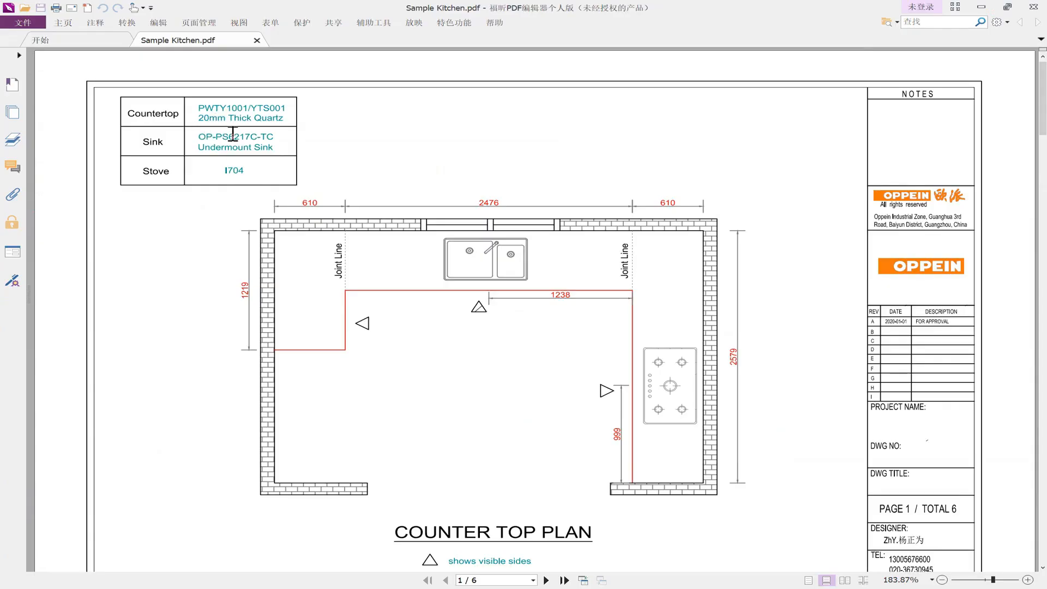
left_click_drag(231, 136, 248, 131)
left_click(283, 175)
key("alt+Tab")
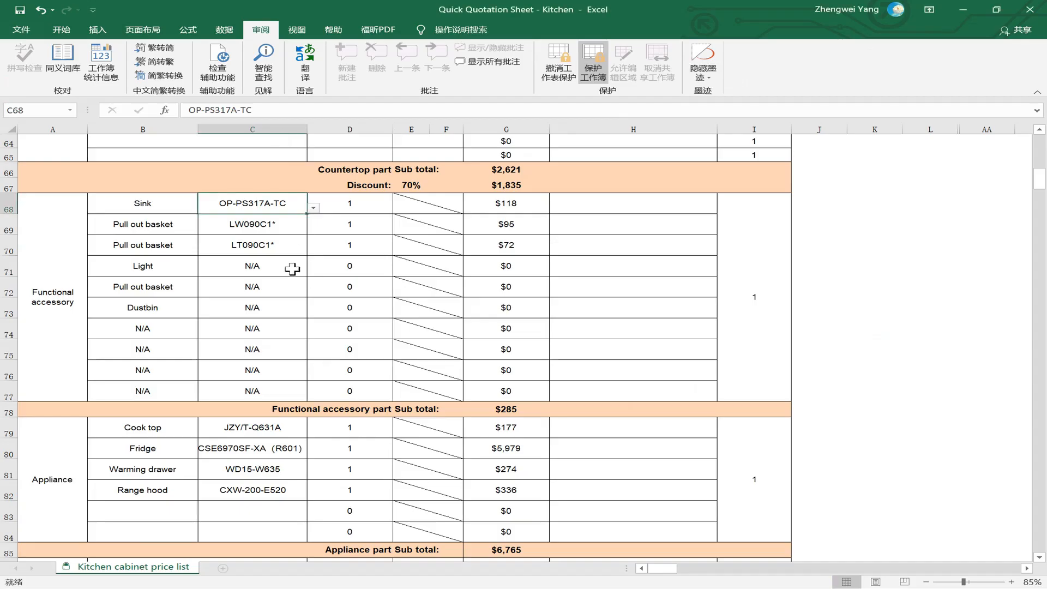
left_click(313, 208)
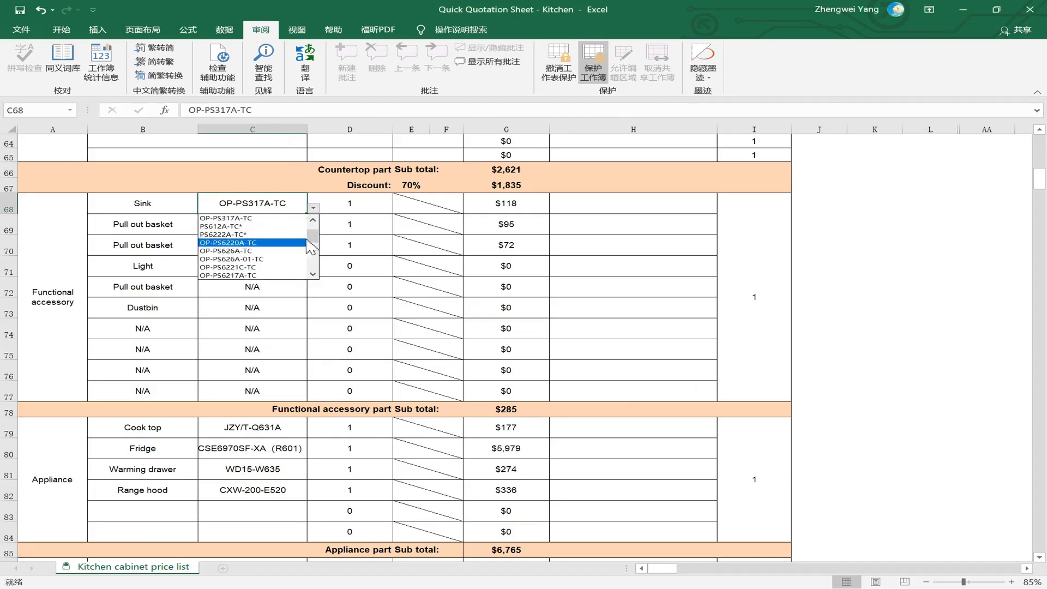
mouse_move(311, 238)
left_mouse_down()
mouse_move(311, 256)
mouse_move(309, 241)
left_mouse_up()
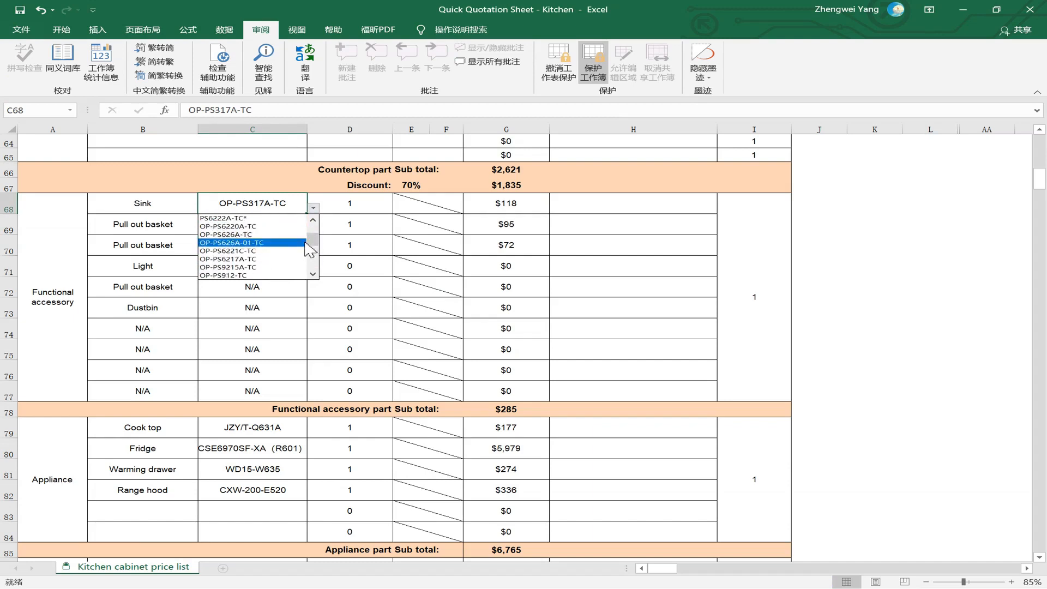
left_click(267, 260)
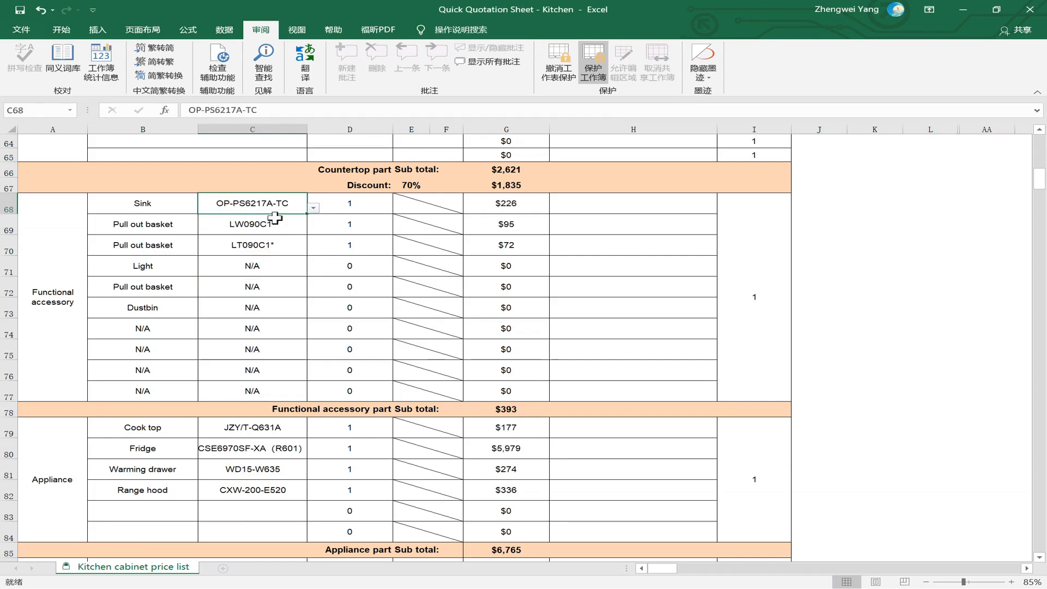
left_click(282, 201)
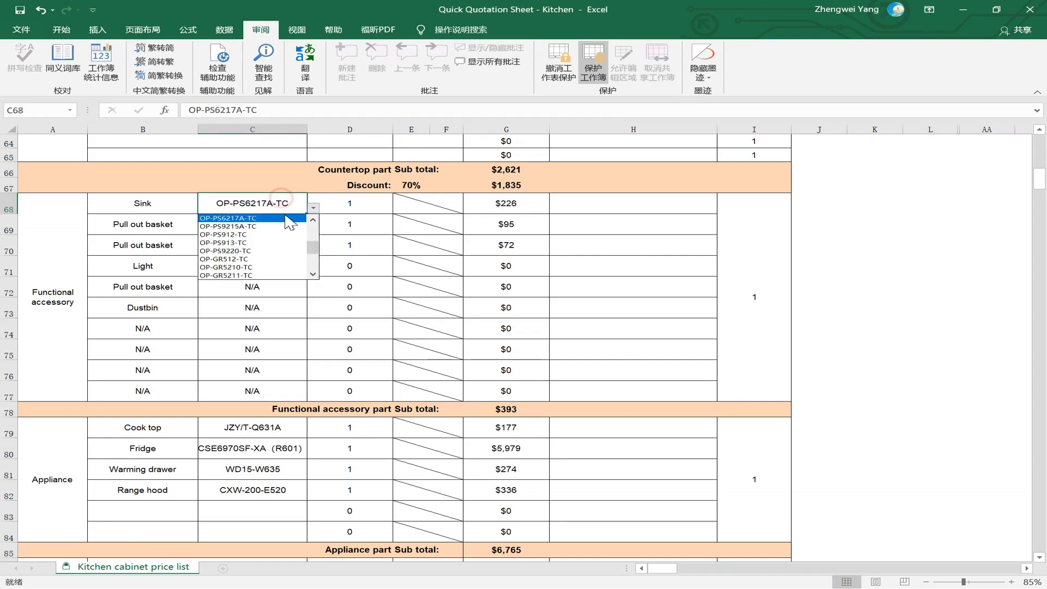
left_click(278, 199)
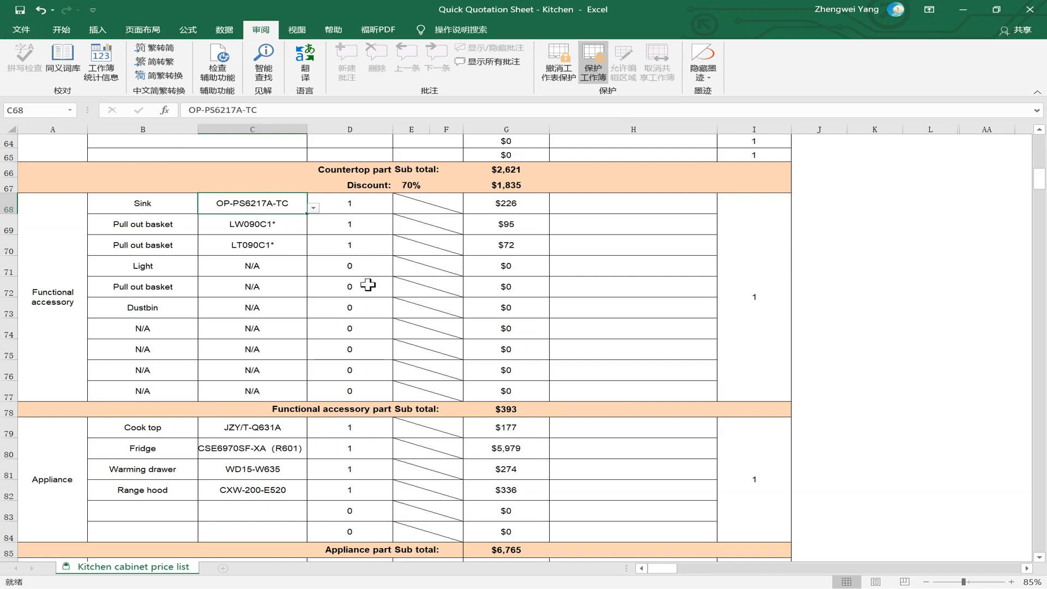
- Set the quantities of the LW090C1* and LT090C1* pull out baskets and the light to 0 in the functional accessory section
left_click(273, 231)
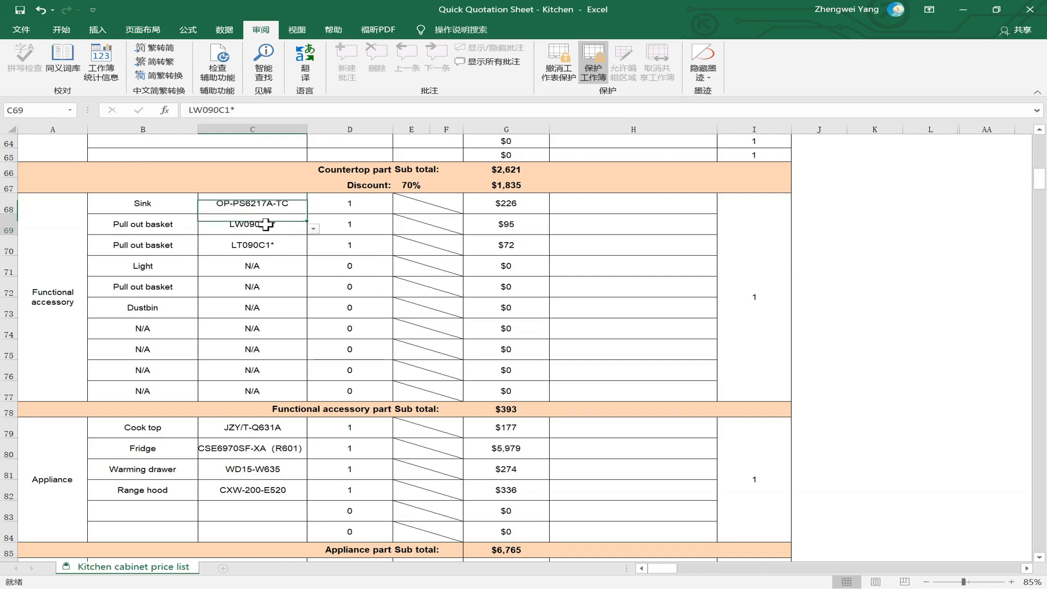
left_click(369, 224)
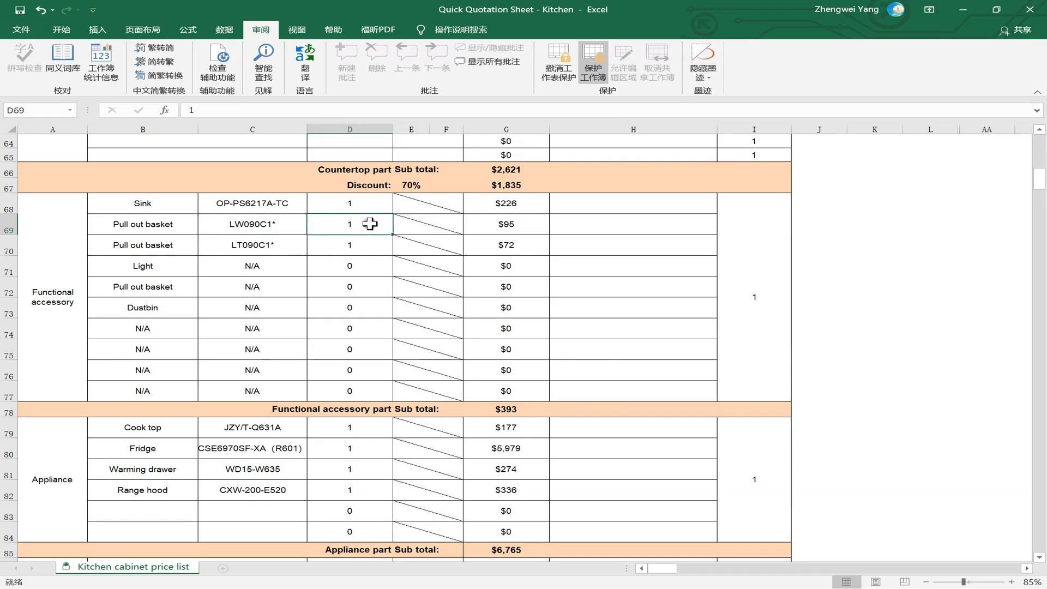
type("0")
key("Return")
type("0")
key("Return")
type("0")
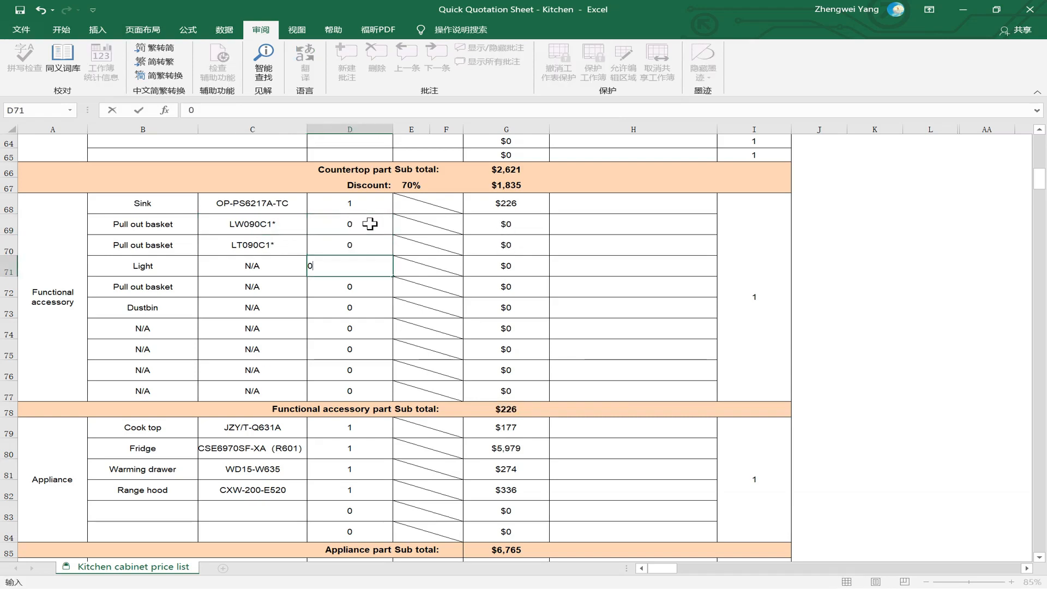
key("Return")
- Consult the stove model on the countertop plan and set the appliance cook top to CD74-I704*
scroll(336, 337, "down", 1)
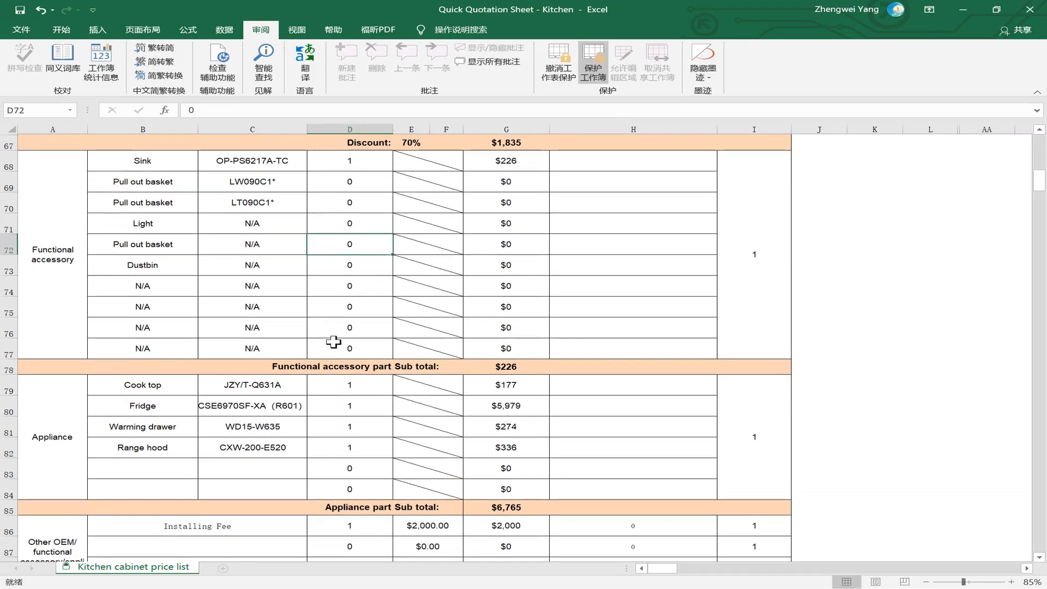
left_click(259, 384)
key("alt+Tab")
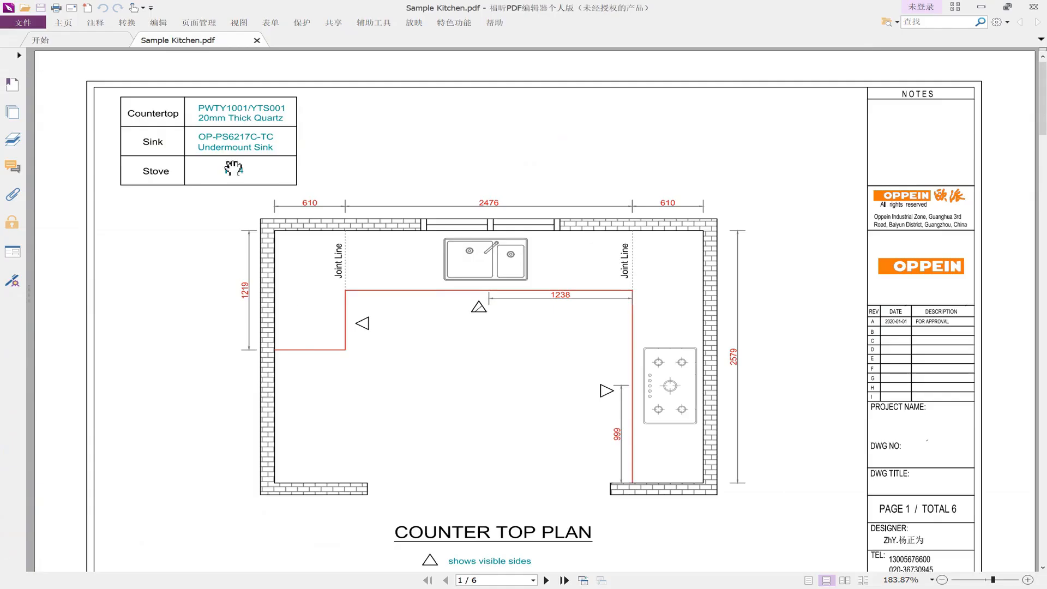
key("alt+Tab")
key("alt+Tab")
key("alt+Tab")
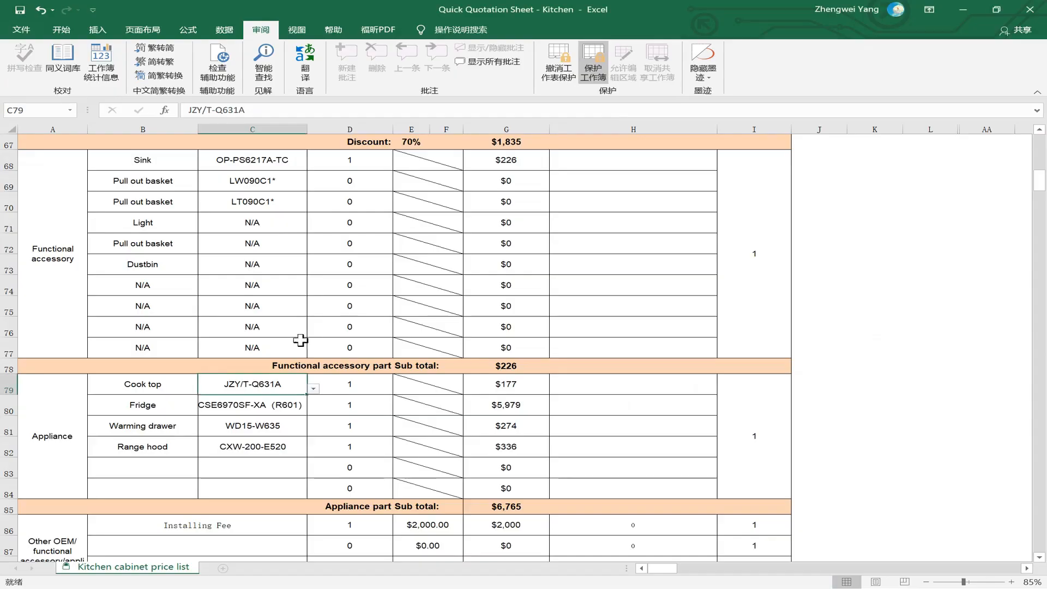
left_click(313, 389)
left_click_drag(313, 419, 317, 433)
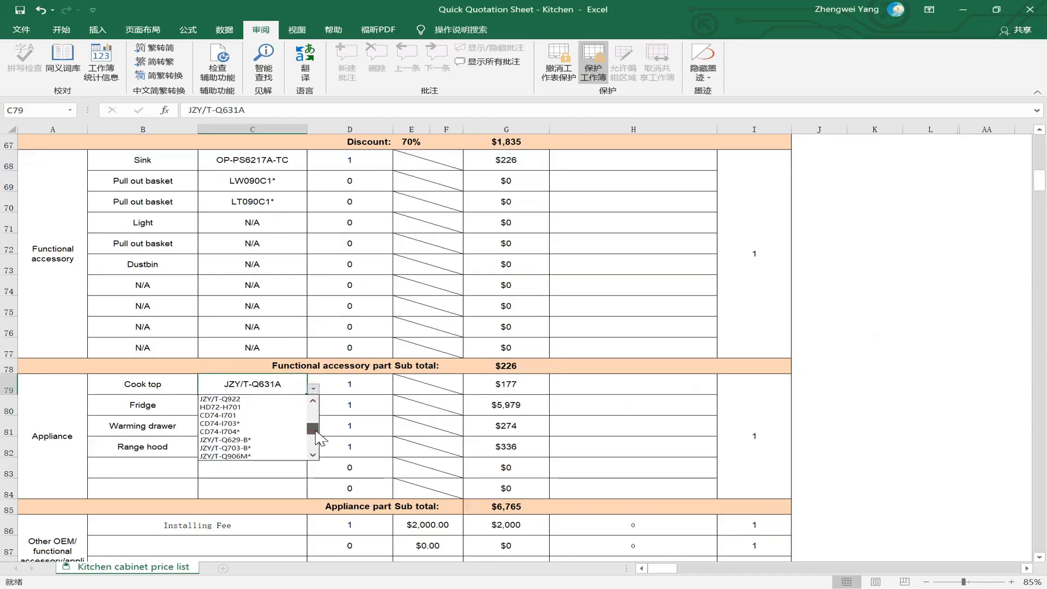
left_click(246, 432)
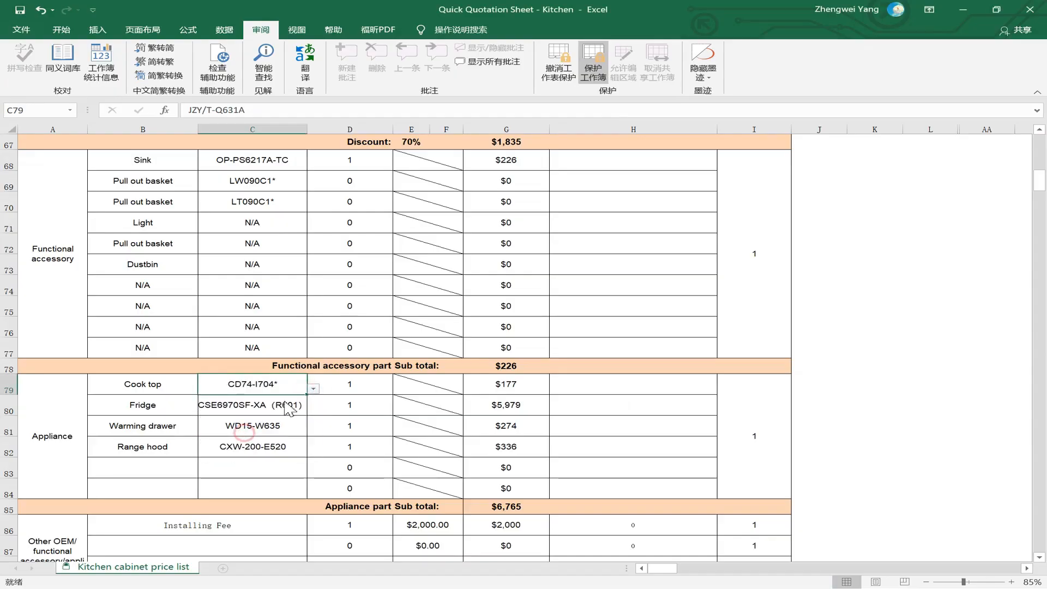
- Set the warming drawer quantity to 0 in the appliance section
left_click(341, 389)
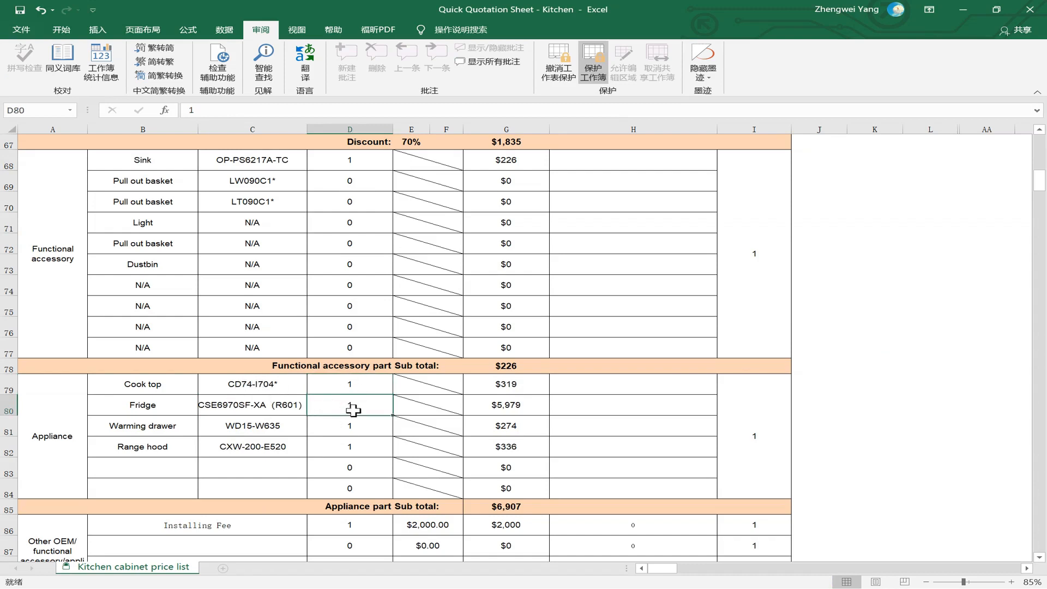
left_click(323, 424)
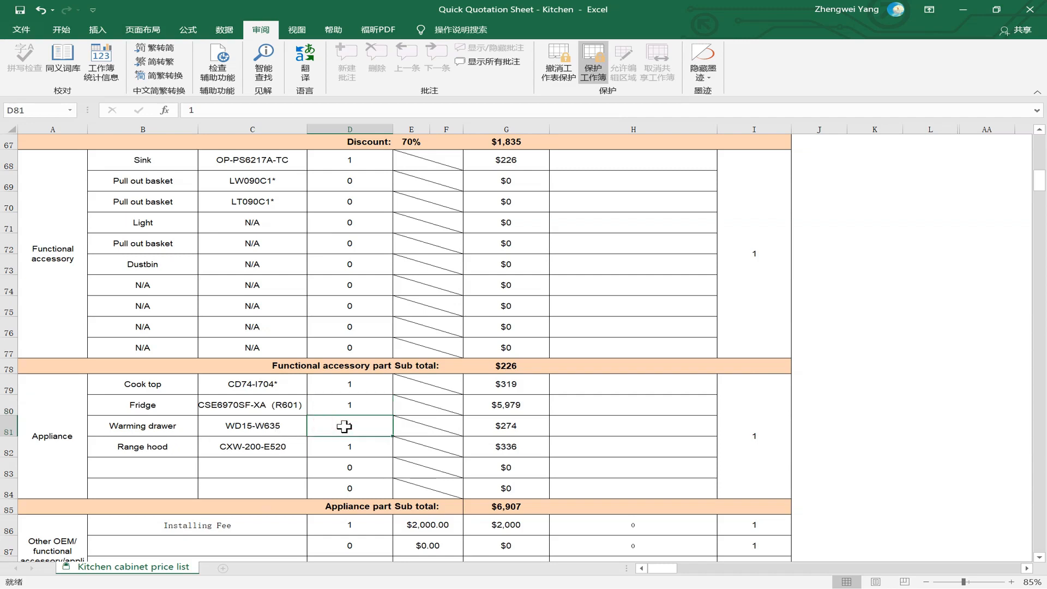
type("0")
key("Return")
- Consult the countertop and cabinet plans in the Sample Kitchen drawings and set the range hood quantity to 0
key("alt+Tab")
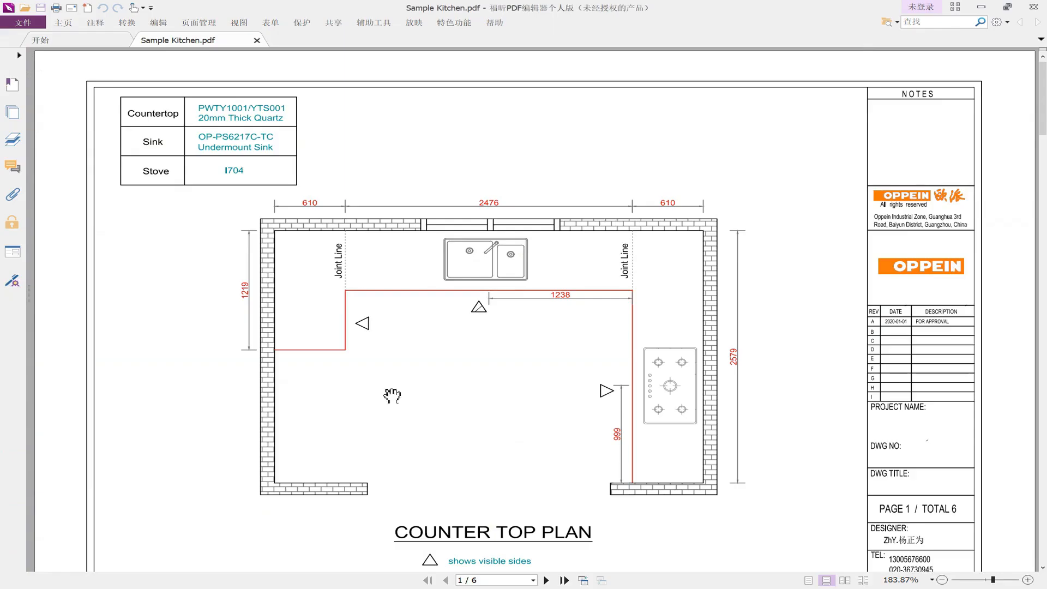
scroll(552, 230, "down", 8)
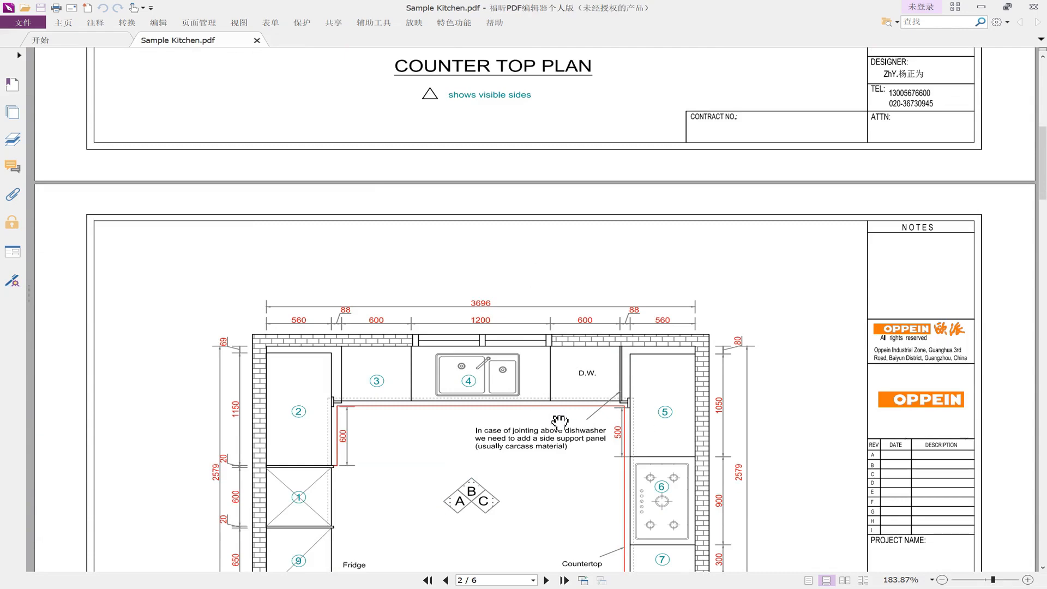
key("alt+Tab")
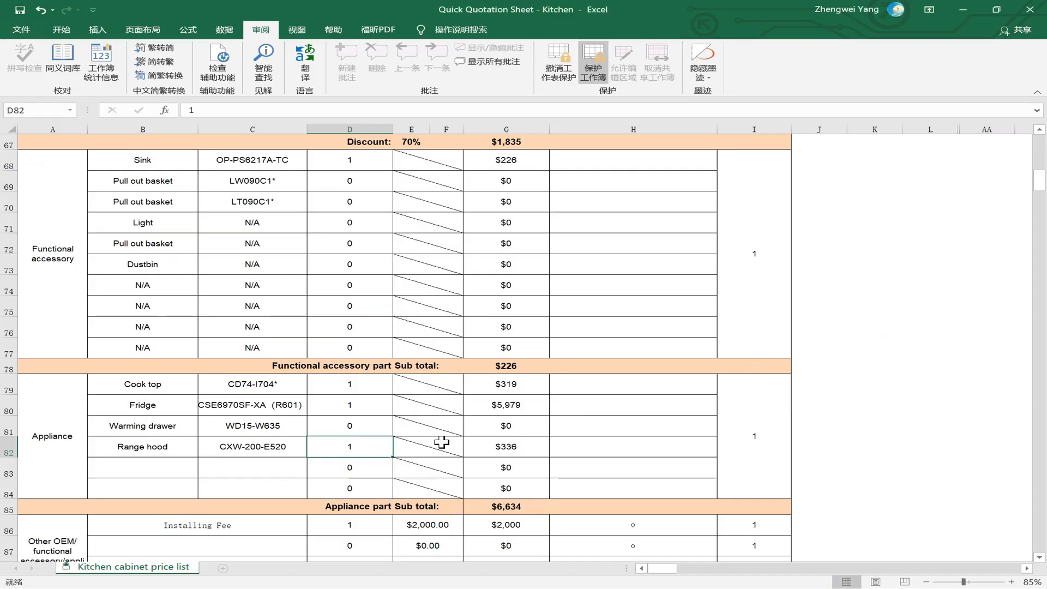
type("0")
key("Return")
- Set both the unit price and the total price of the Installing Fee row to 1500
scroll(436, 440, "down", 2)
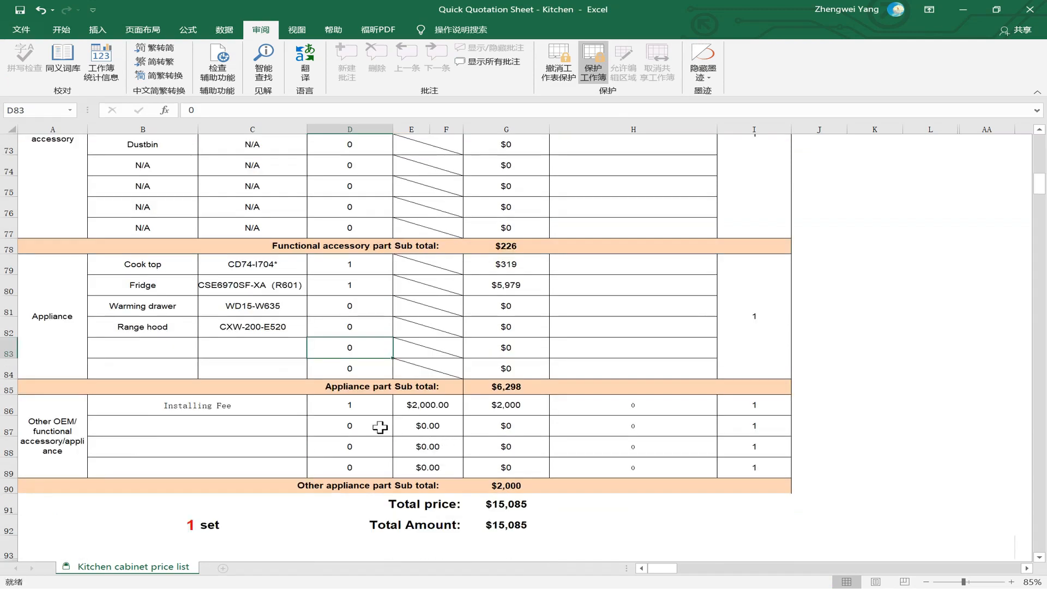
left_click(240, 402)
left_click(410, 404)
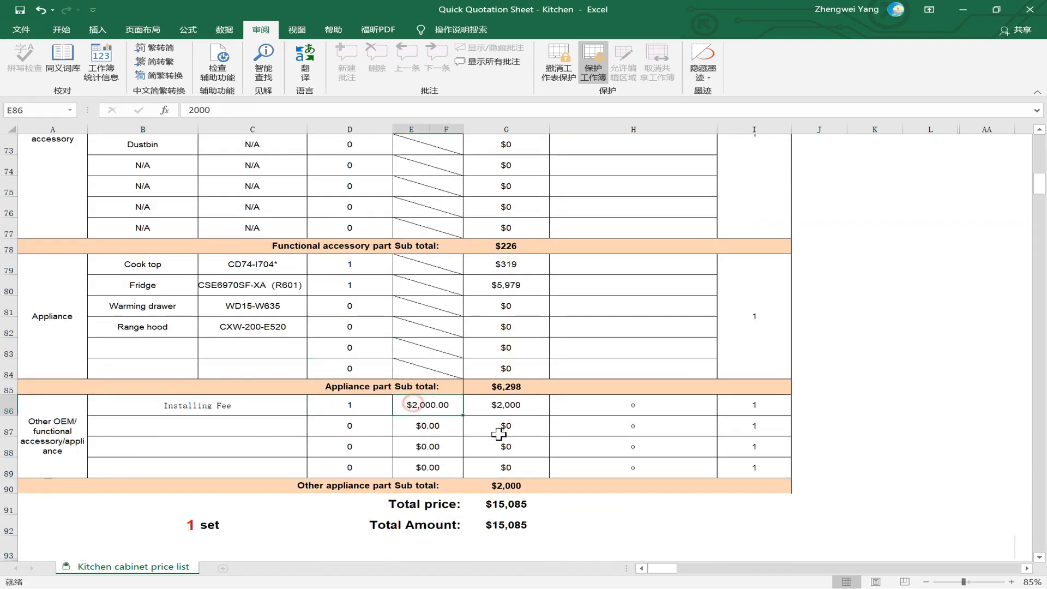
type("1500")
key("Return")
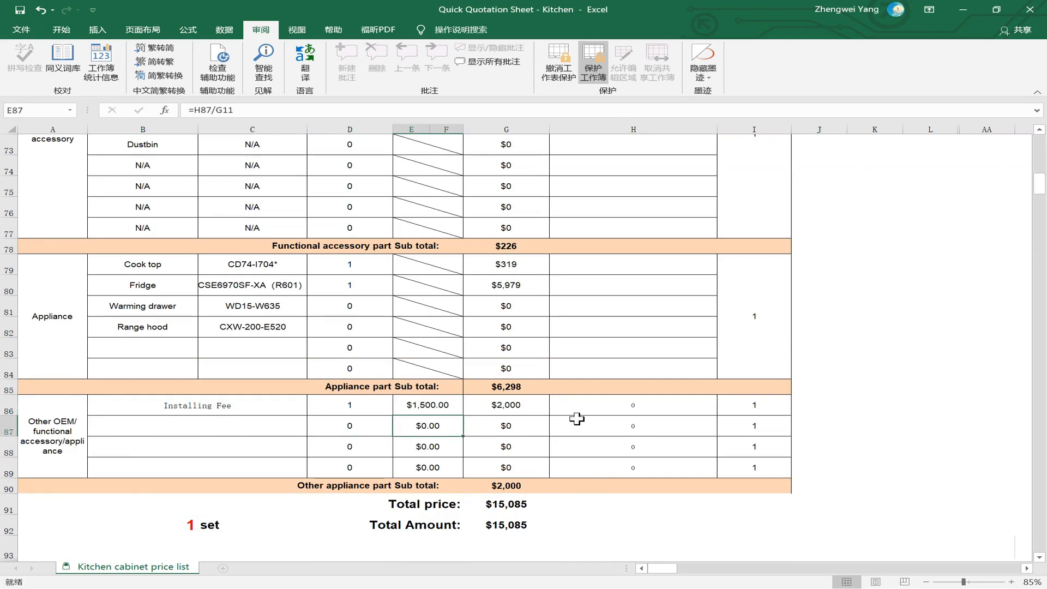
left_click(536, 413)
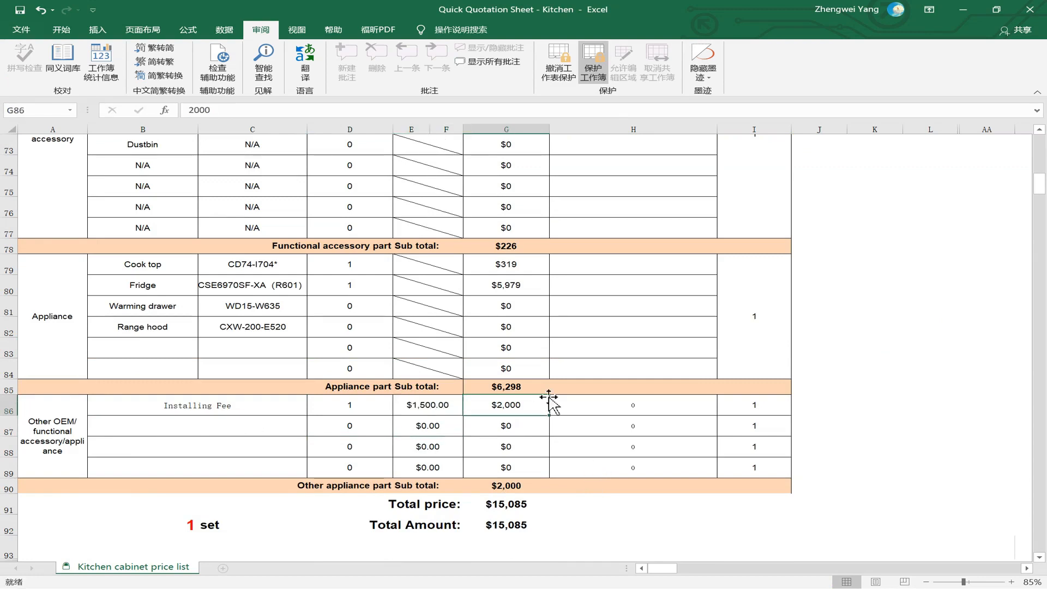
type("1500")
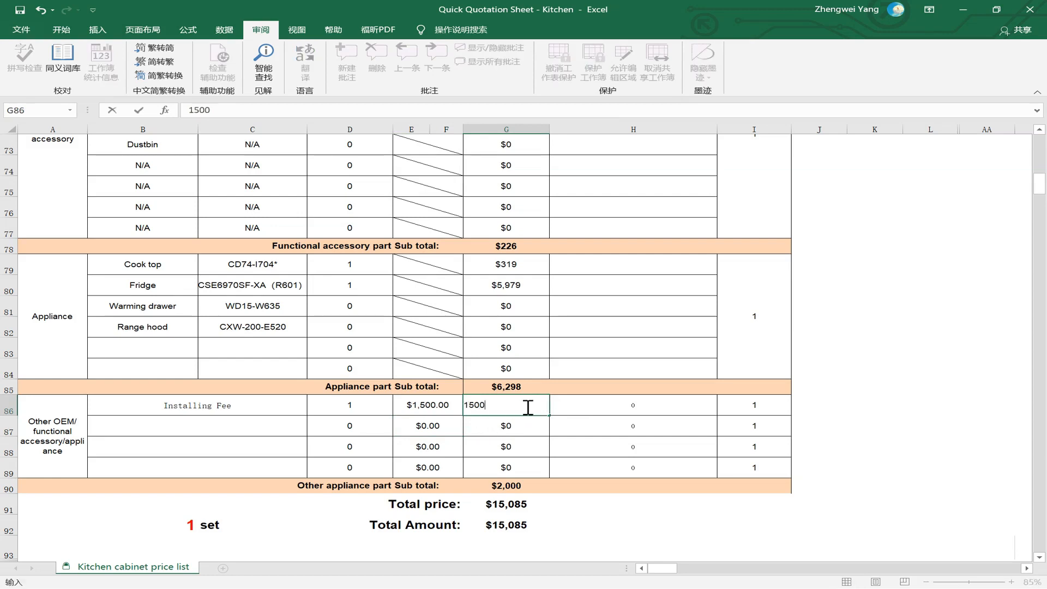
key("Return")
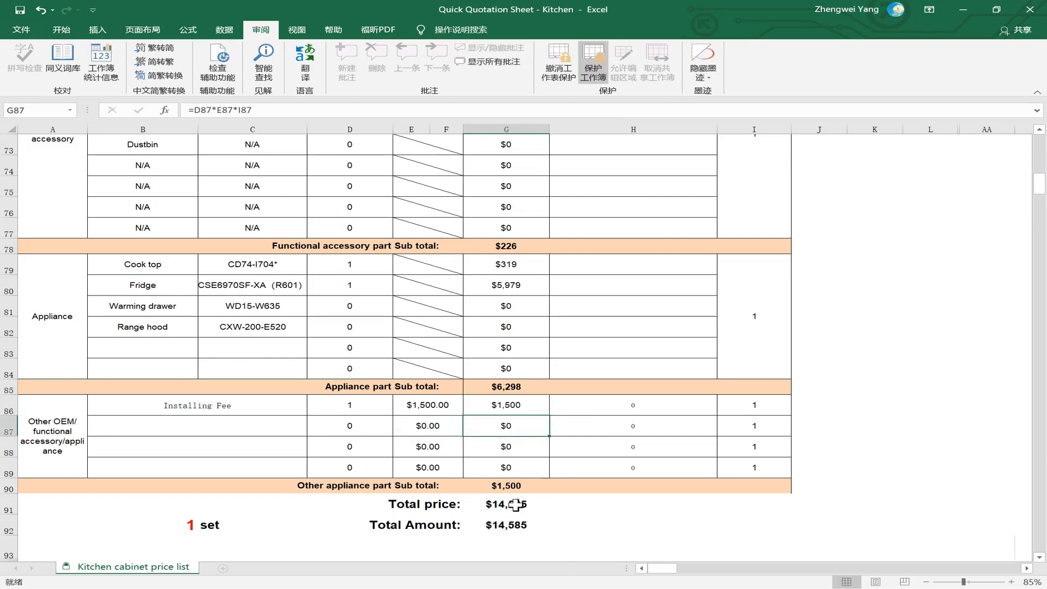
- Examine the total price and total amount at the end of the quotation sheet, including their formulas
left_click(537, 510)
scroll(537, 518, "down", 1)
scroll(536, 518, "down", 1)
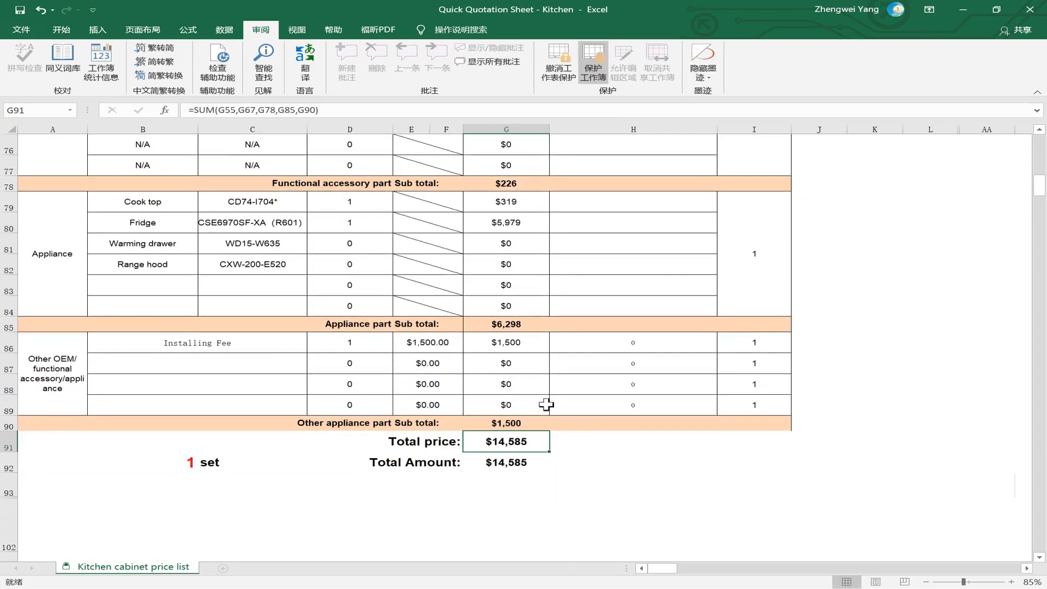
left_click(561, 460)
left_click(532, 467)
left_click(537, 443)
left_click(535, 467)
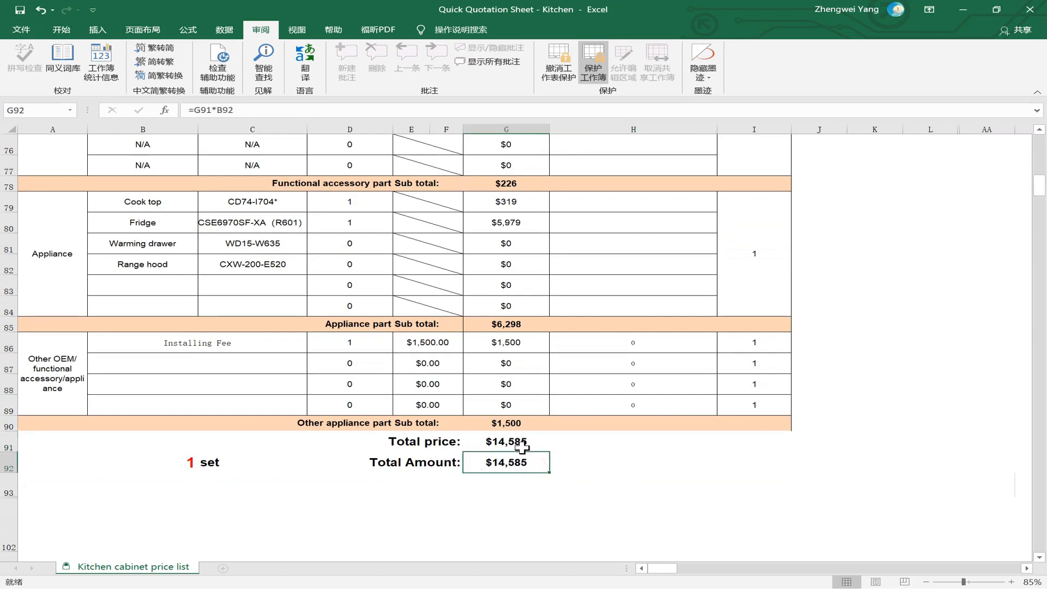
left_click(522, 444)
left_click(532, 467)
- In the fake door / open cabinet section, set the PWMA0113 area to 1.5 and the front-side PWMK2002 area to 0
scroll(657, 469, "up", 3)
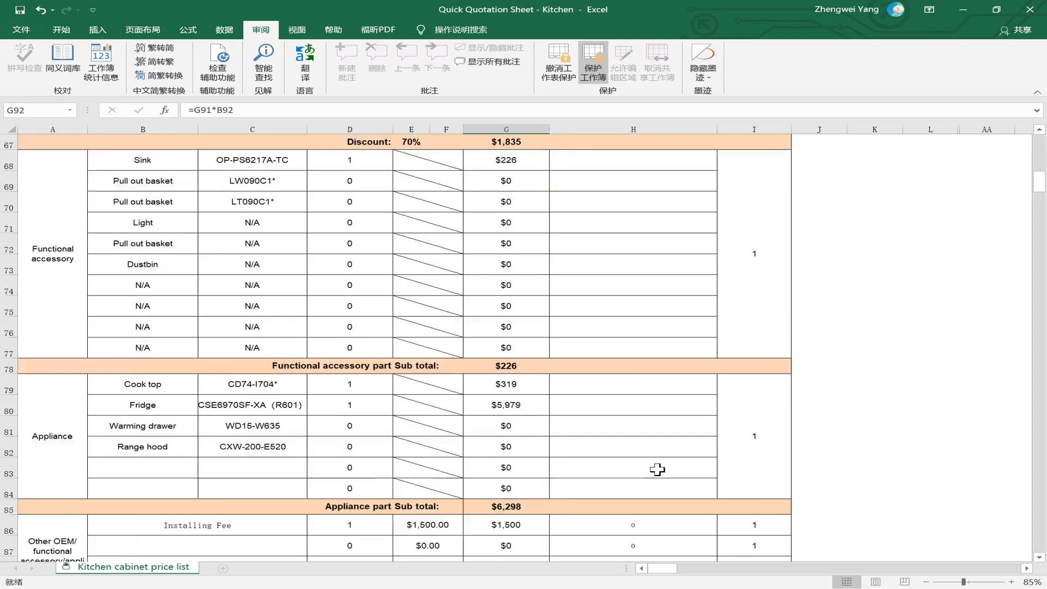
scroll(657, 469, "up", 18)
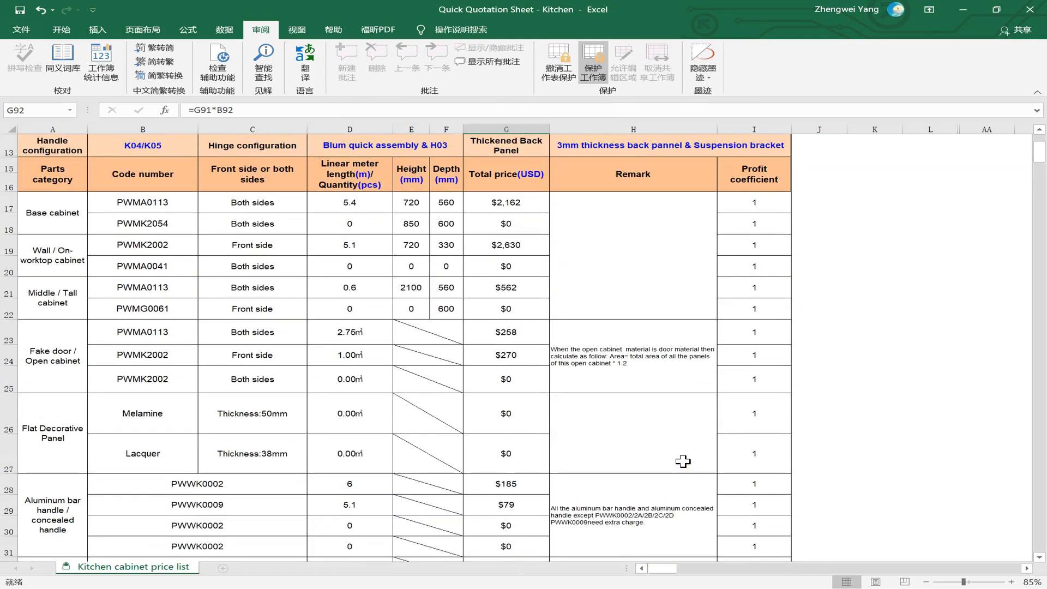
scroll(687, 458, "up", 3)
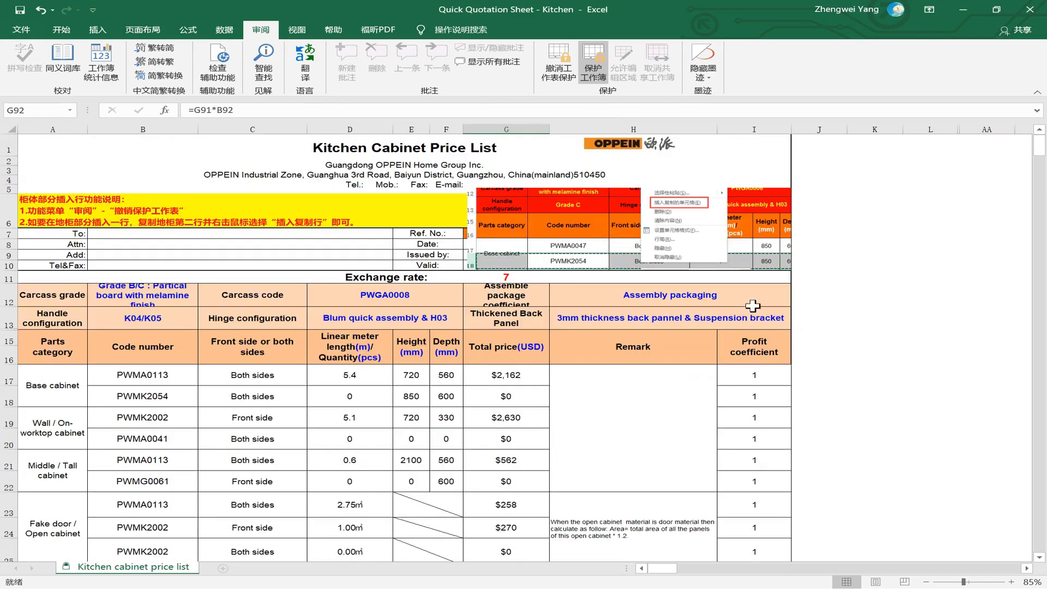
scroll(158, 518, "down", 4)
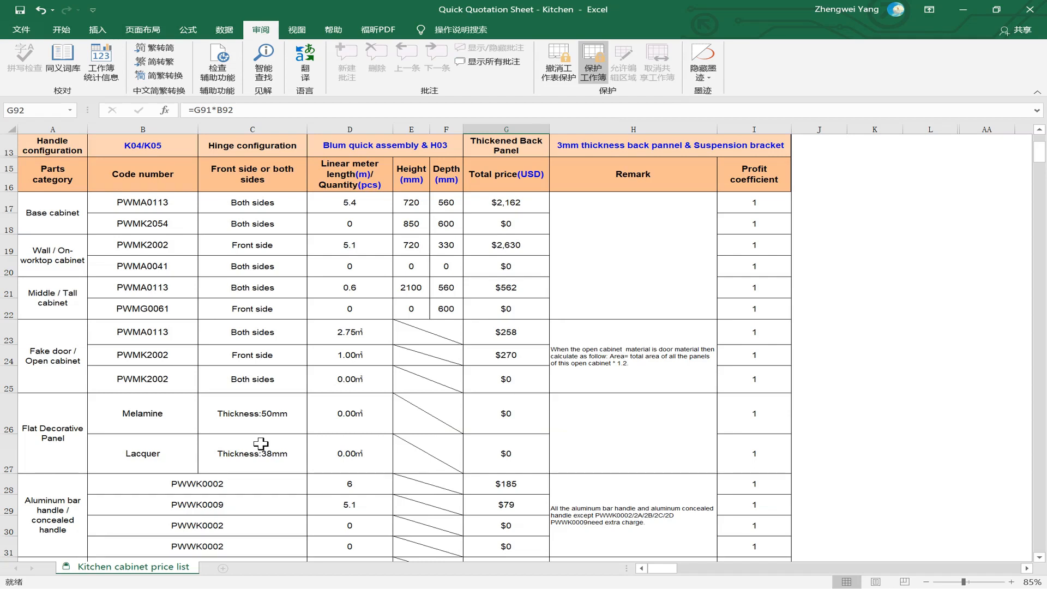
left_click(311, 356)
left_click(364, 332)
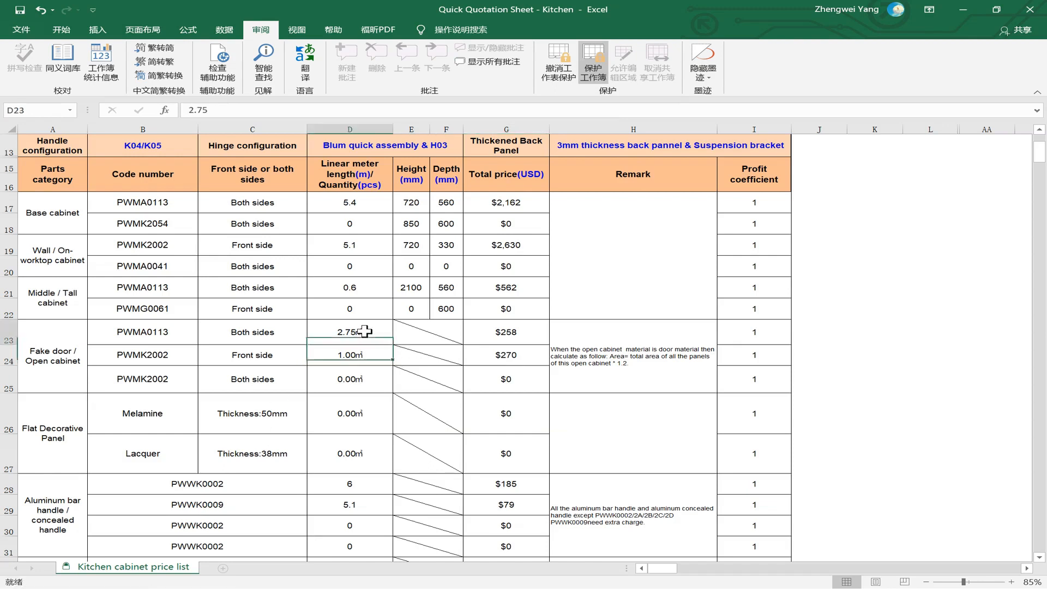
type("1.5")
key("Return")
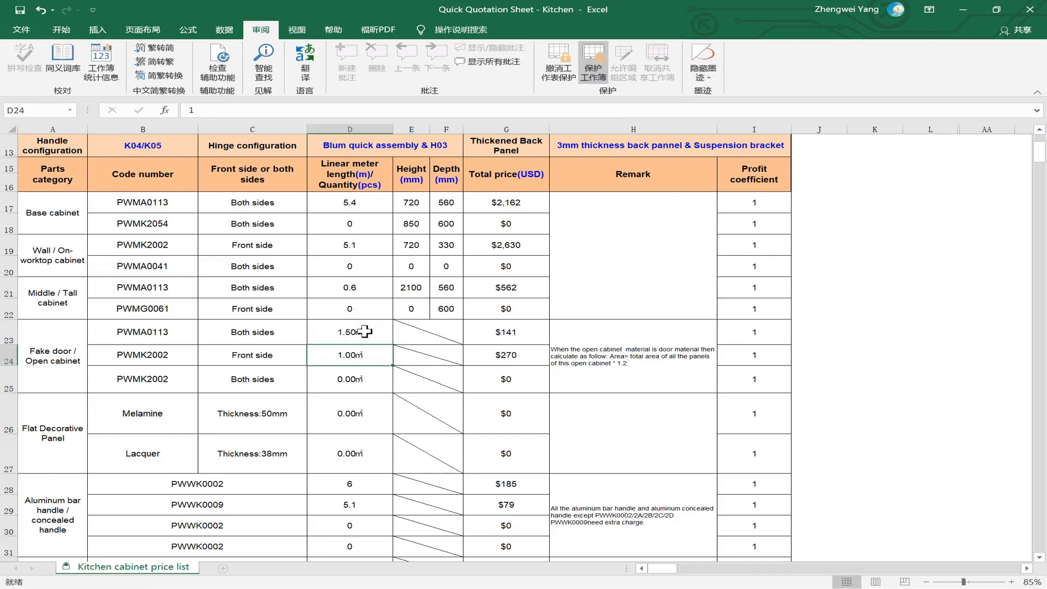
type("0")
key("Return")
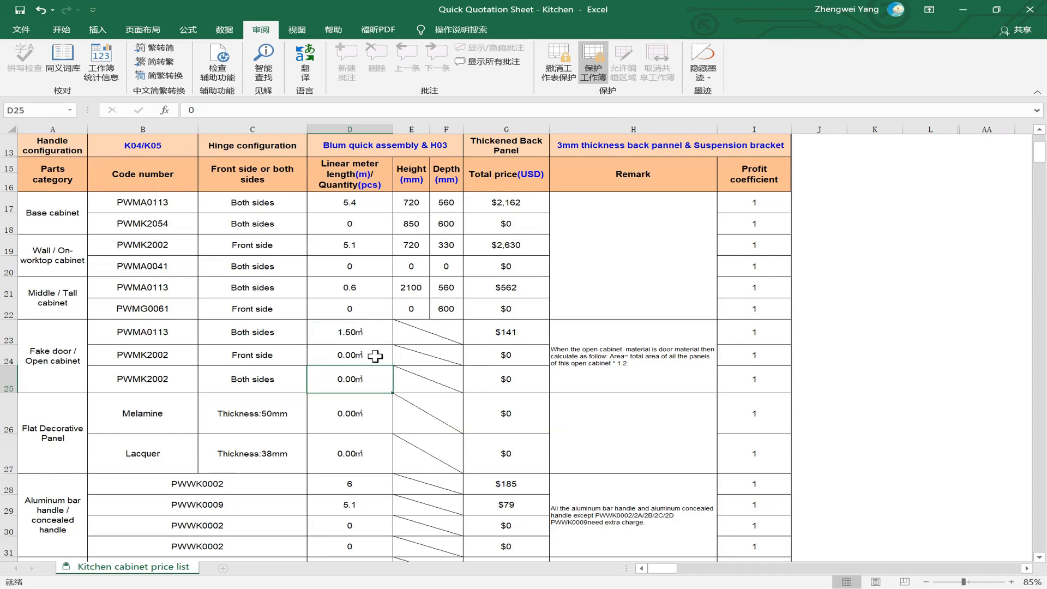
- Set the quantities of the first PWWK0002 row and the PWWK0009 row to 0 in the aluminum bar handle section
left_click(154, 334)
left_click(381, 476)
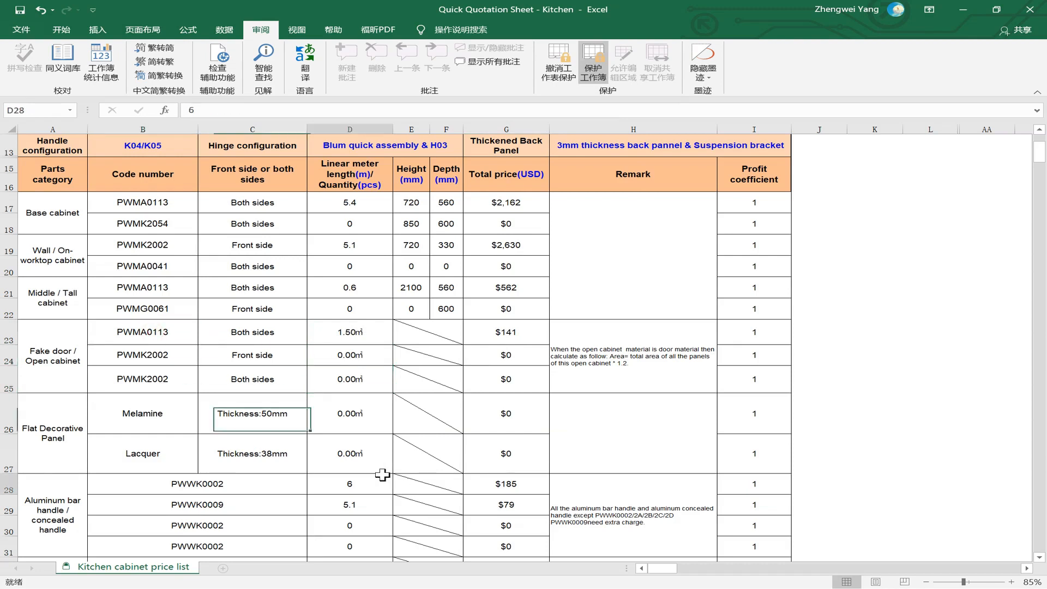
scroll(381, 476, "down", 1)
scroll(346, 489, "down", 2)
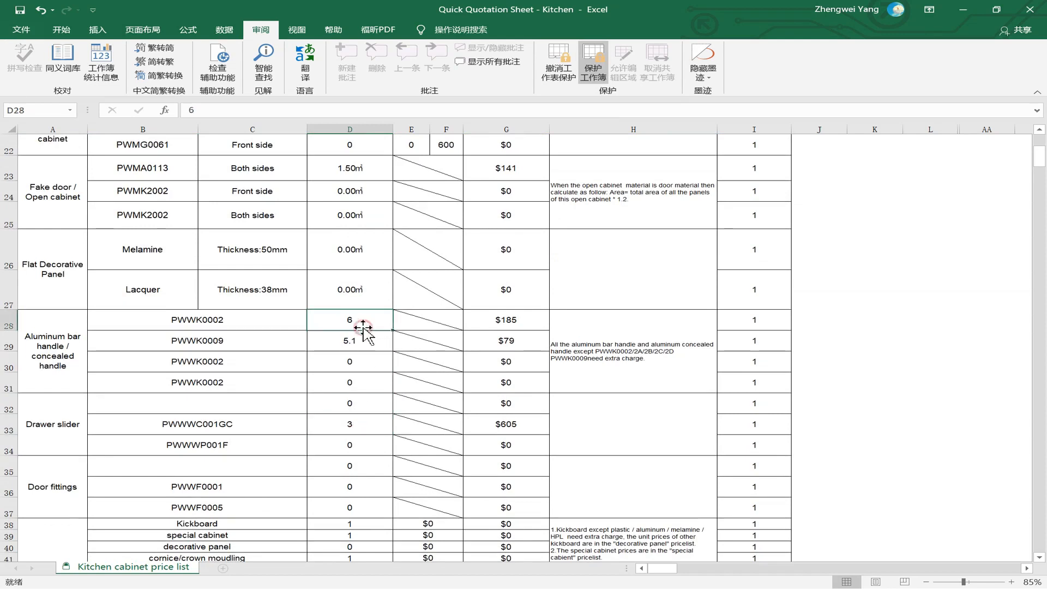
type("0")
key("Return")
type("0")
key("Return")
- Review the additional cabinet costs, the PWTY1001 countertop row, the countertop additional costs and the sink entry
scroll(364, 333, "down", 6)
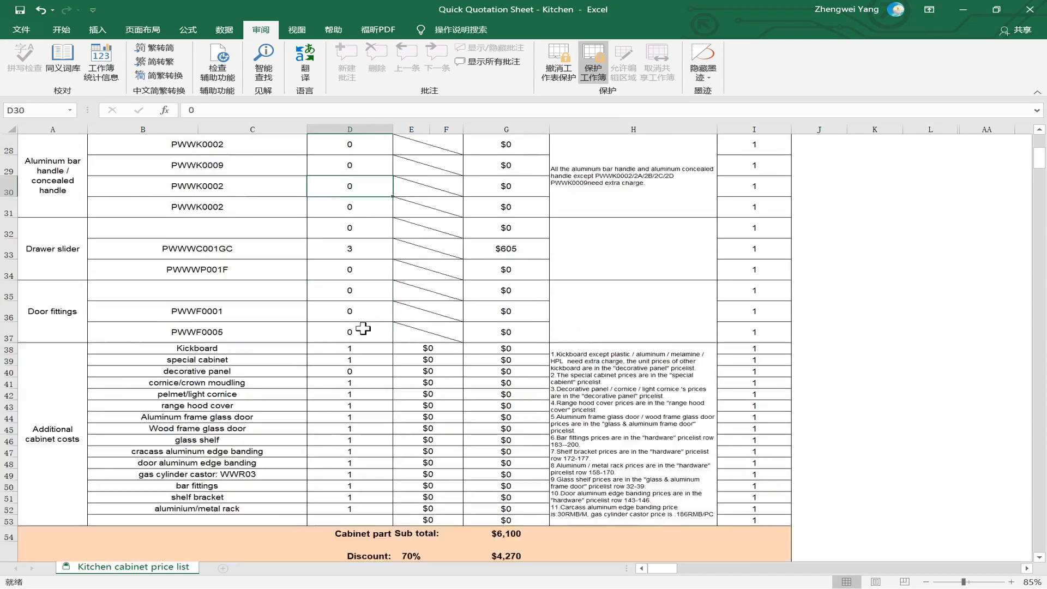
left_click(232, 382)
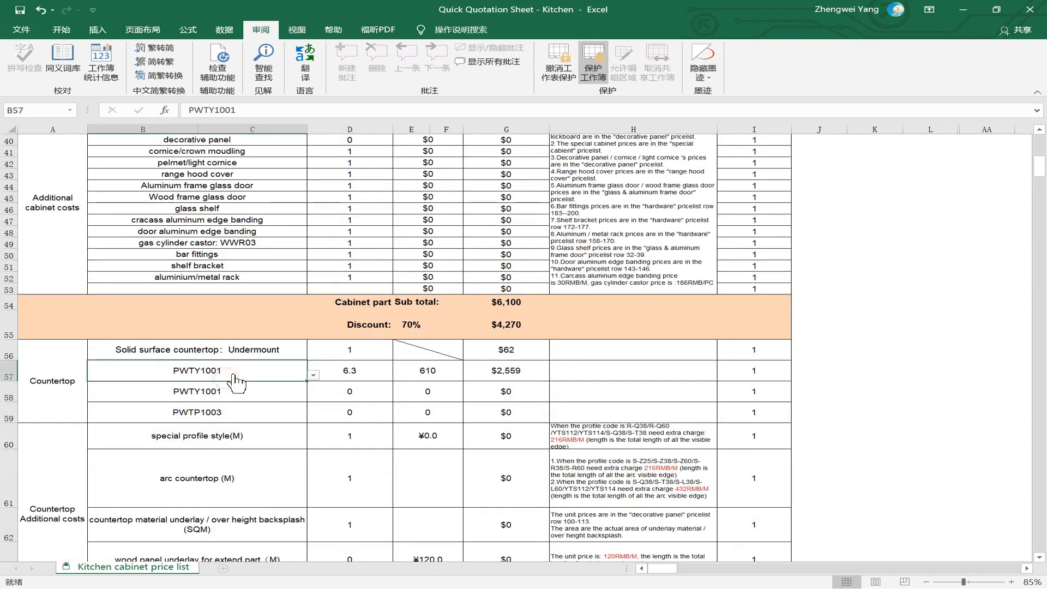
left_click(191, 376)
left_click(209, 375)
left_click(344, 367)
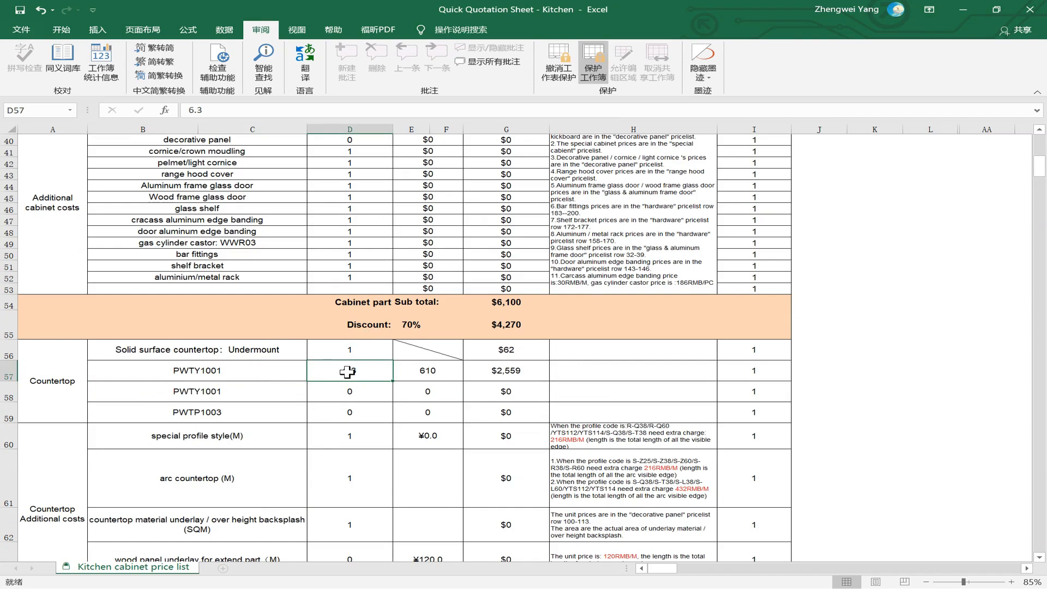
scroll(348, 372, "down", 3)
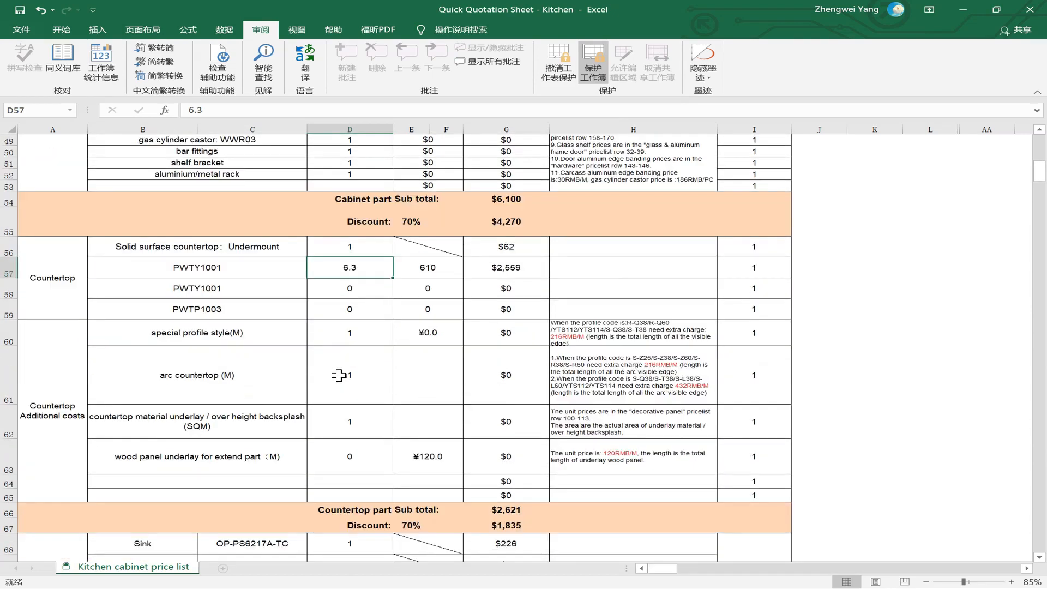
scroll(339, 376, "down", 3)
left_click(357, 402)
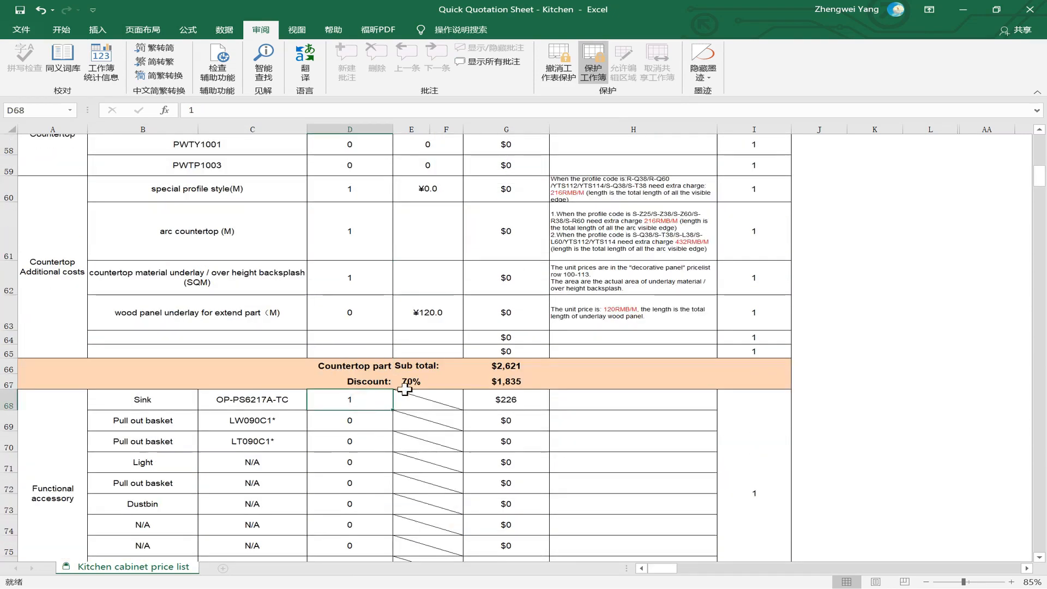
- Review the functional accessory section, checking the pull out basket codes, the dustbin row and the remaining quantities
scroll(402, 391, "down", 1)
scroll(294, 435, "down", 1)
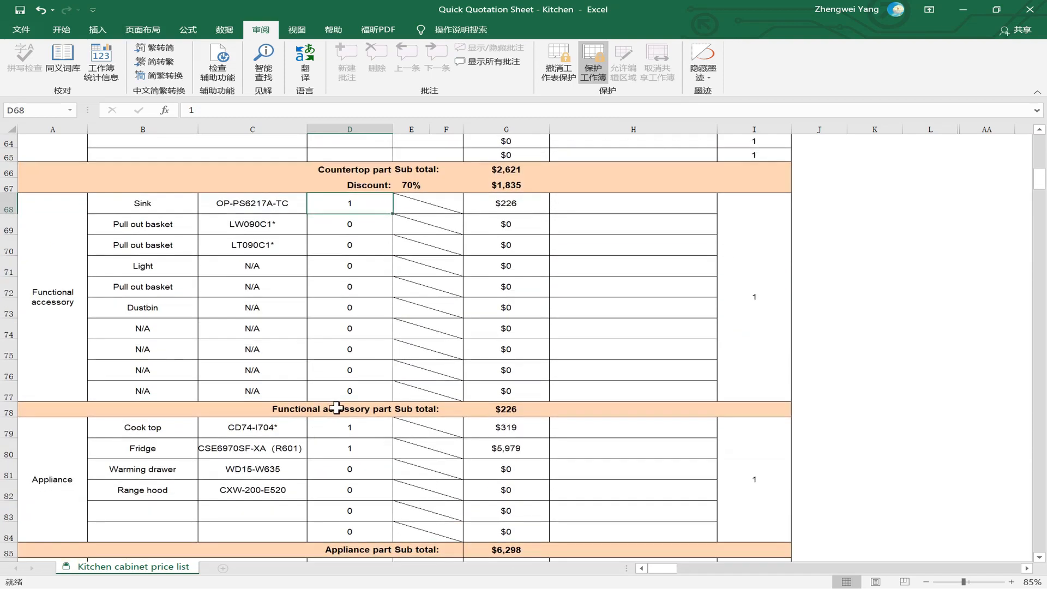
left_click(349, 388)
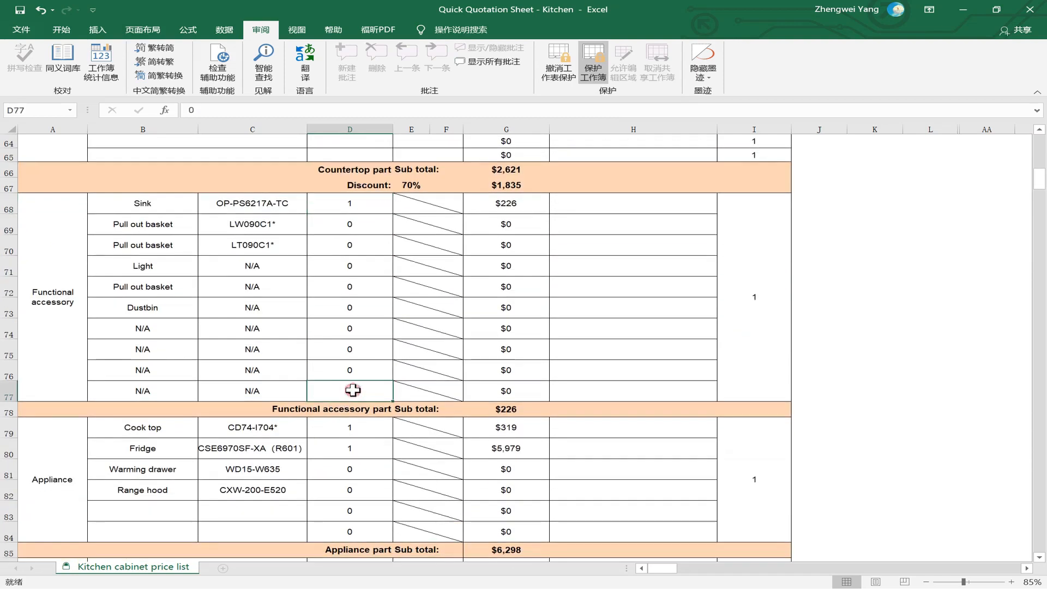
left_click(285, 286)
left_click(239, 253)
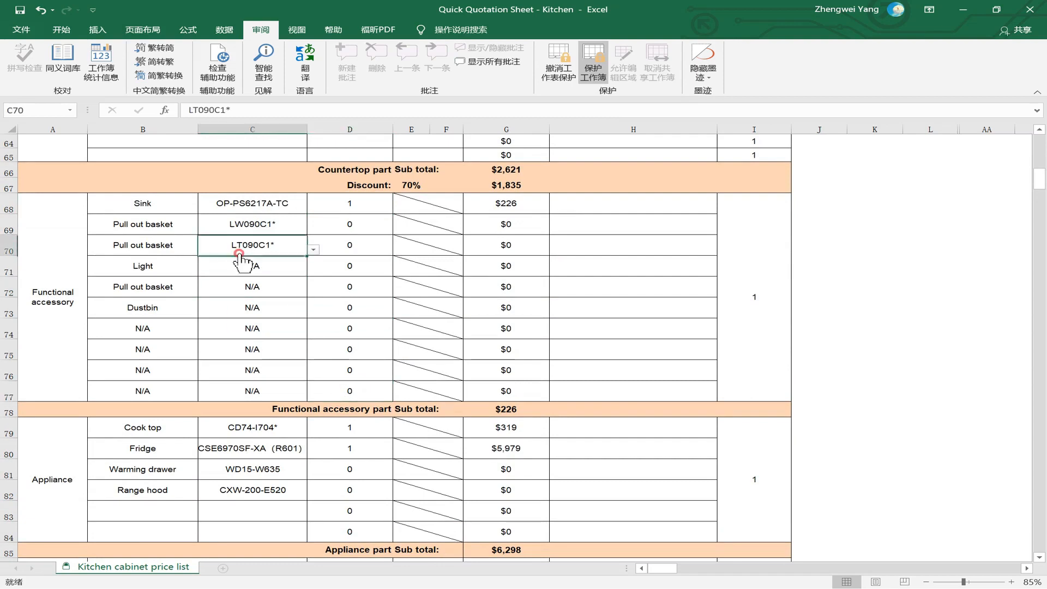
left_click(273, 224)
left_click(298, 306)
- Review the appliance and installing fee entries and the total price formula, and return to the start of the quotation sheet
scroll(387, 405, "down", 2)
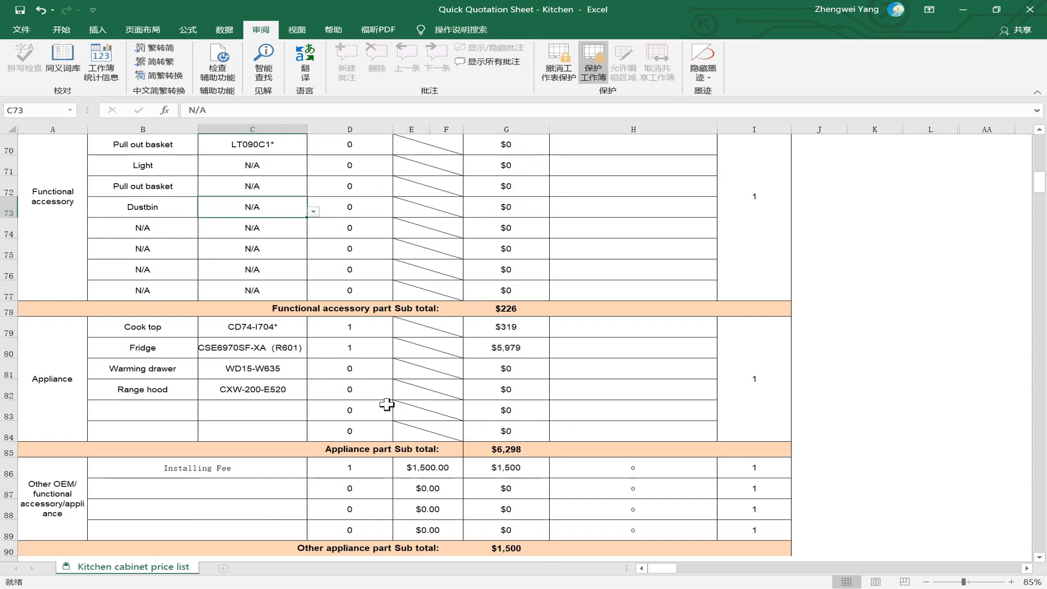
left_click(387, 404)
scroll(385, 404, "down", 2)
left_click(409, 419)
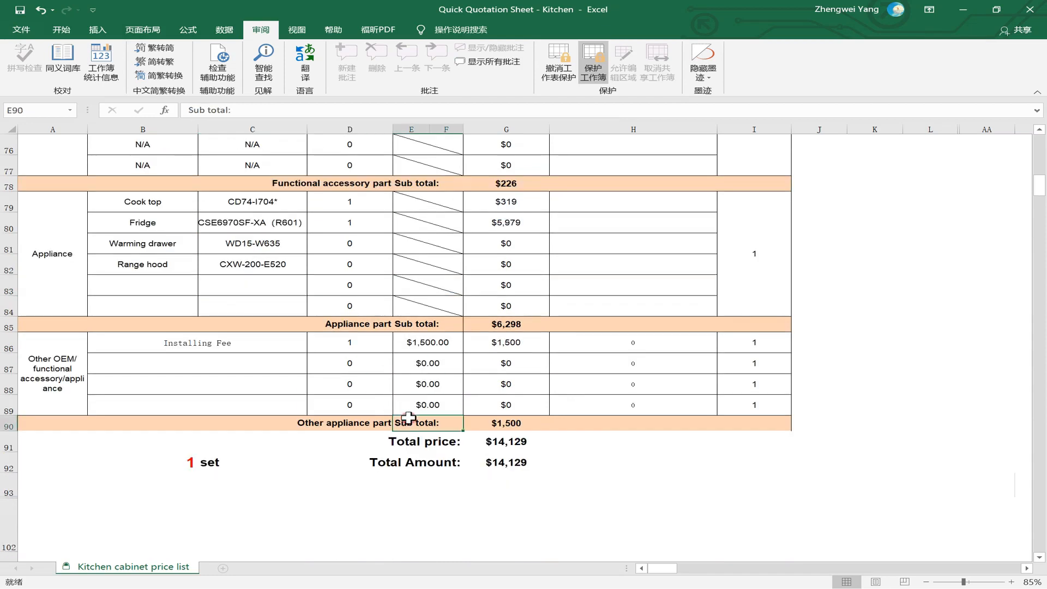
left_click(538, 446)
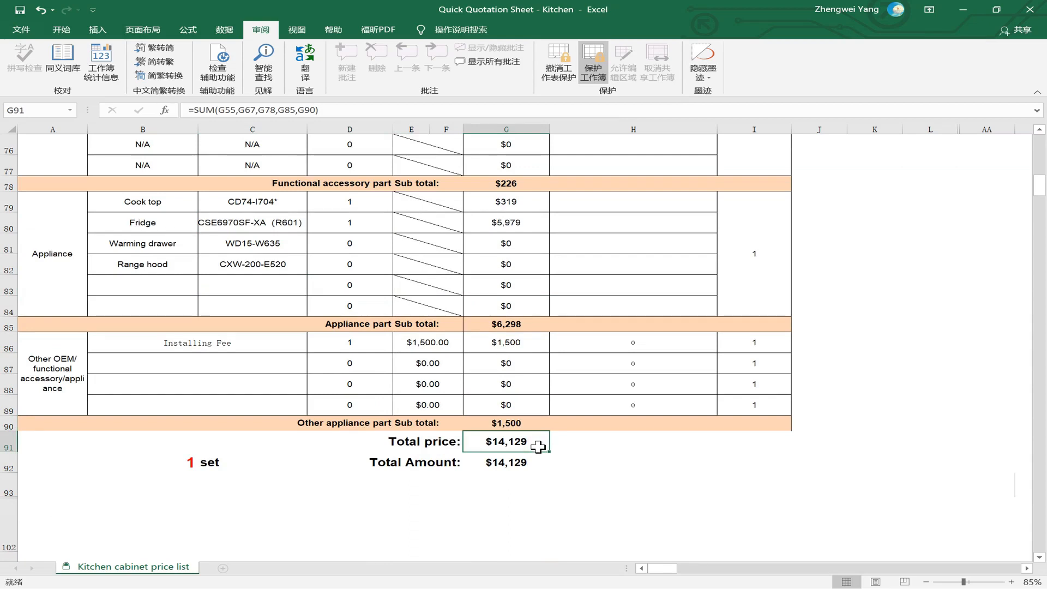
left_click(560, 412)
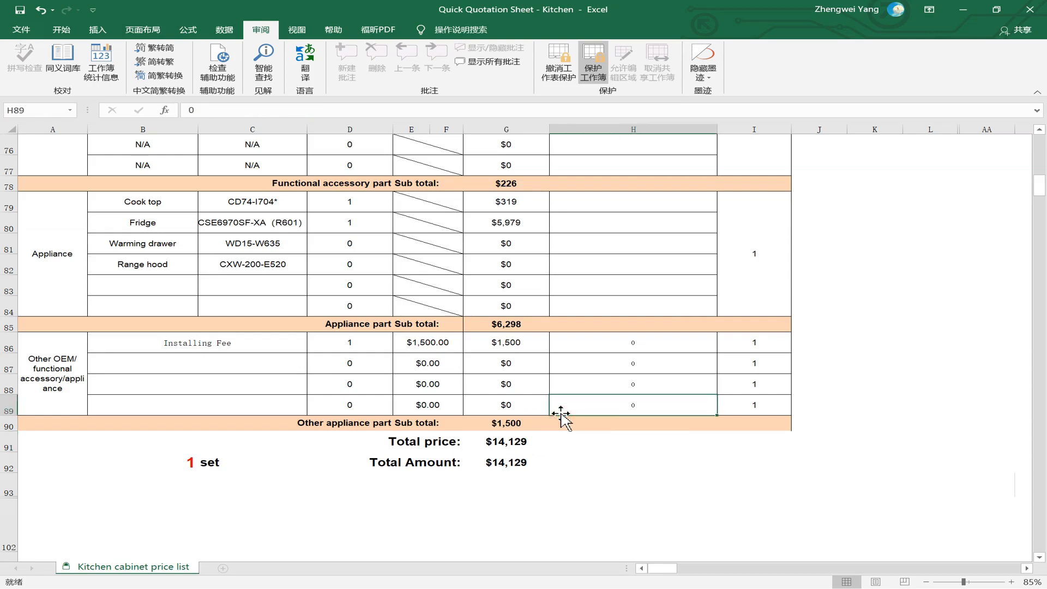
left_click(570, 425)
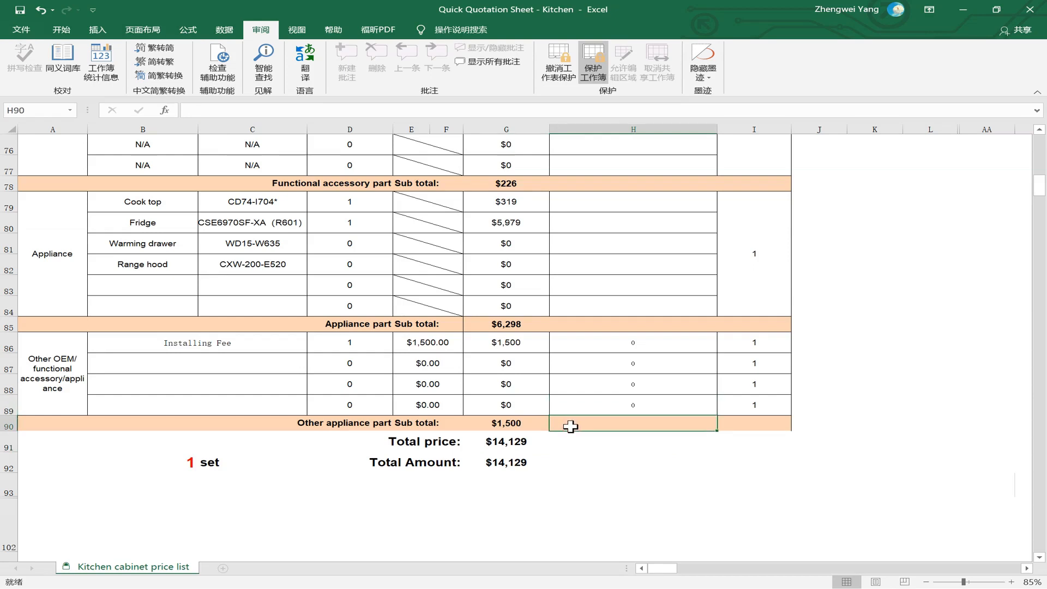
scroll(570, 425, "up", 11)
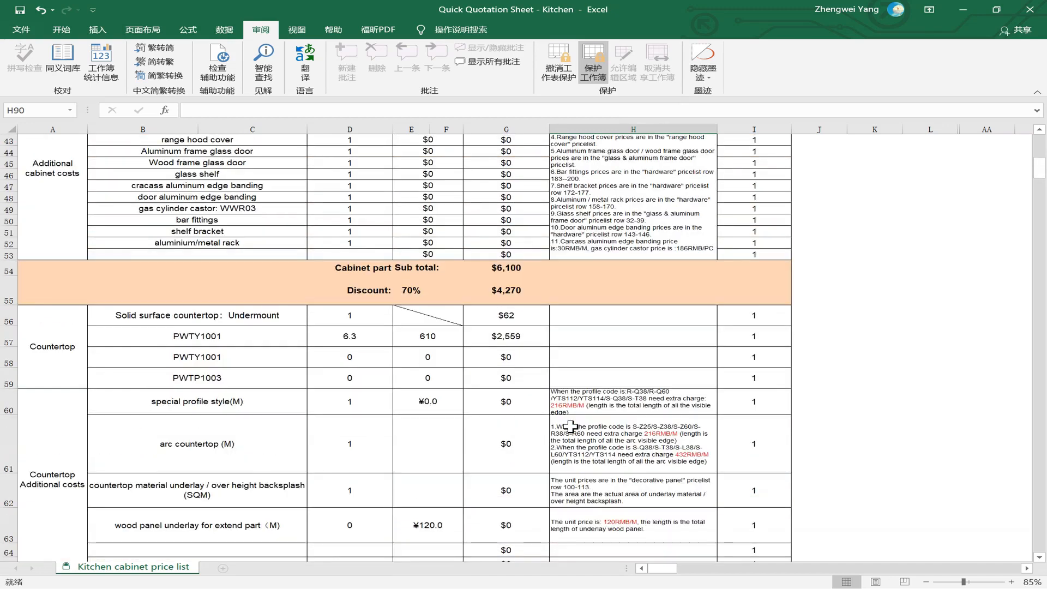
scroll(570, 425, "up", 14)
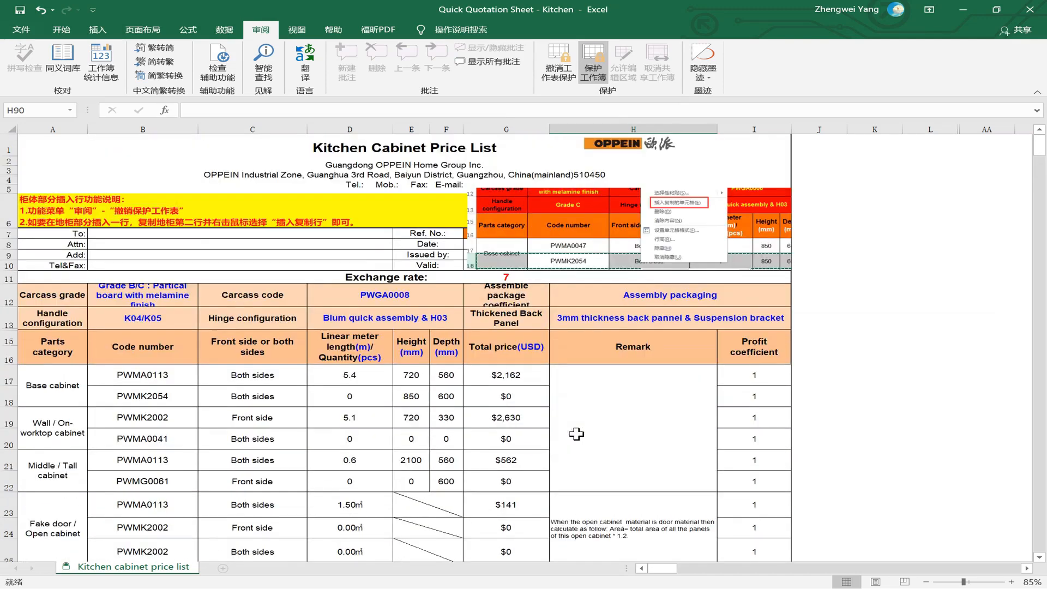